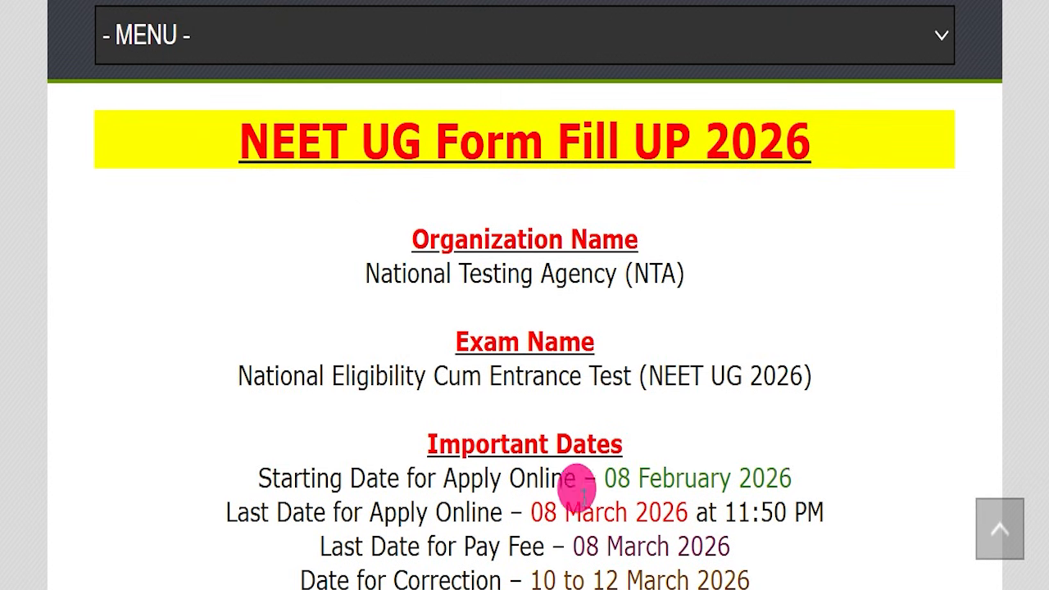
Highlight the last date and time for applying online on the NEET UG Form Fill UP 2026 page.
{"action": "left_click_drag", "start_coordinate": [525, 512], "coordinate": [840, 524]}
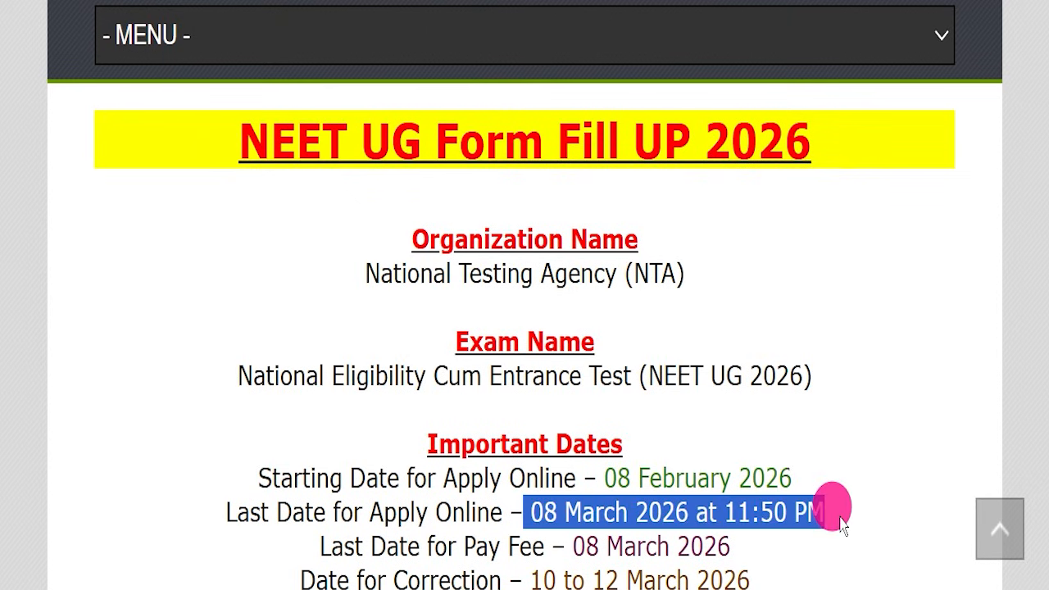
{"action": "left_click", "coordinate": [840, 518]}
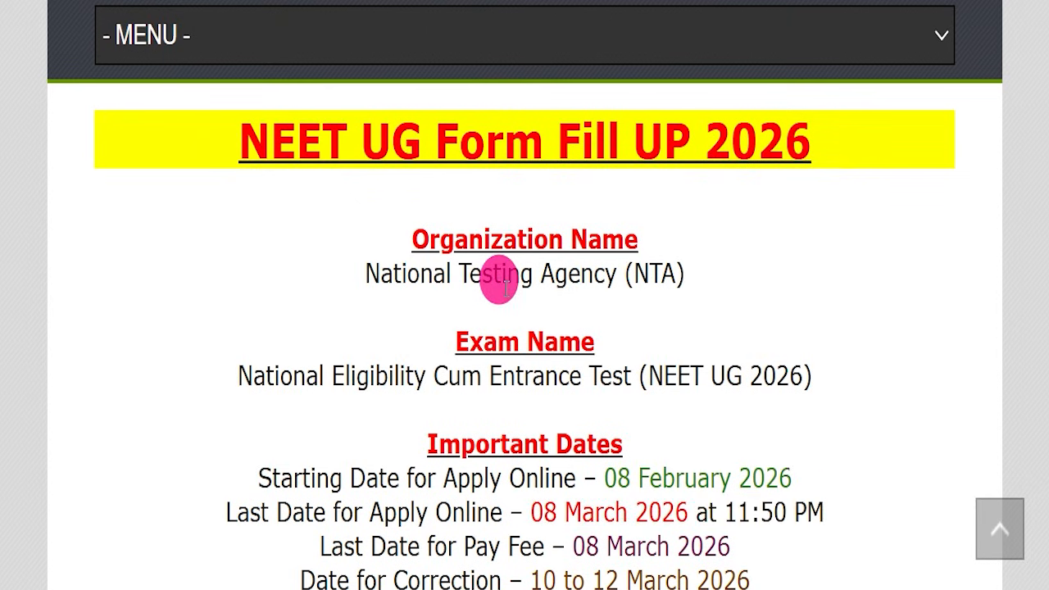
{"action": "scroll", "coordinate": [505, 303], "scroll_direction": "up", "scroll_amount": 3}
{"action": "scroll", "coordinate": [506, 303], "scroll_direction": "down", "scroll_amount": 3}
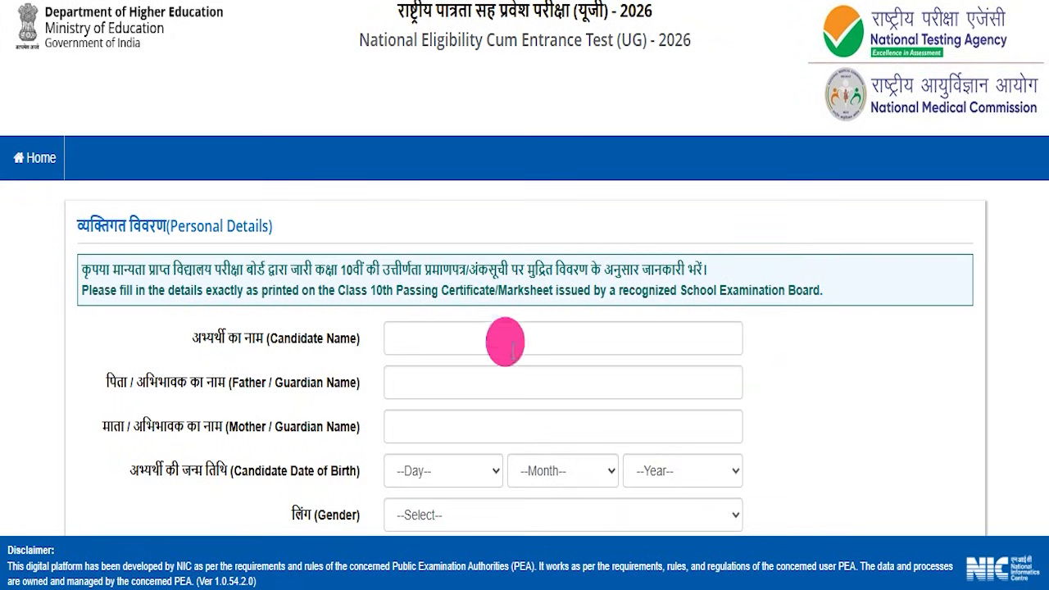
Look over the personal details and confirmation fields of the NEET (UG) 2026 registration form.
{"action": "scroll", "coordinate": [552, 320], "scroll_direction": "down", "scroll_amount": 7}
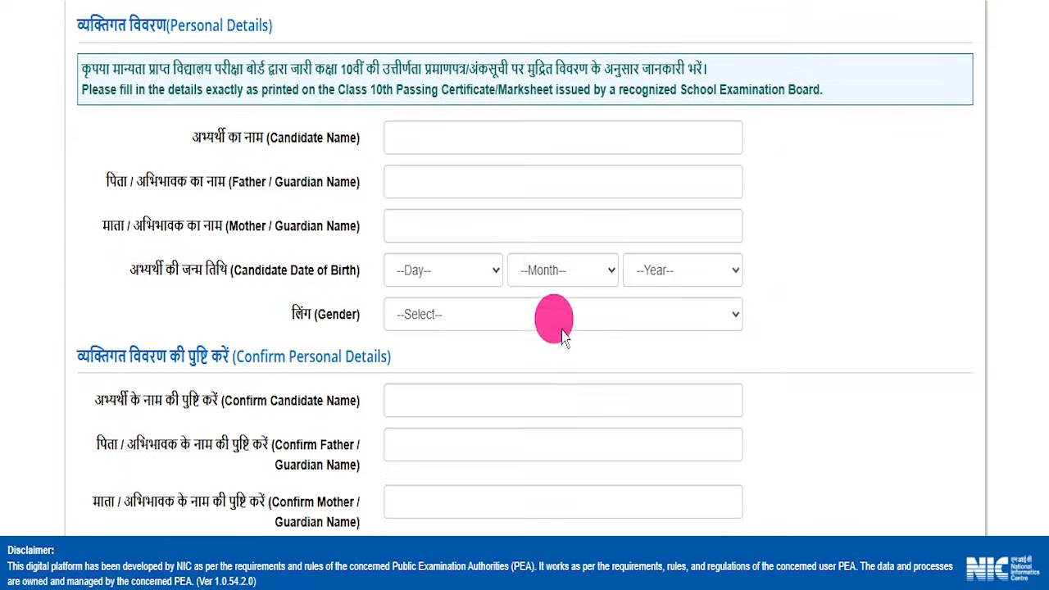
{"action": "scroll", "coordinate": [472, 270], "scroll_direction": "down", "scroll_amount": 5}
{"action": "scroll", "coordinate": [471, 270], "scroll_direction": "up", "scroll_amount": 15}
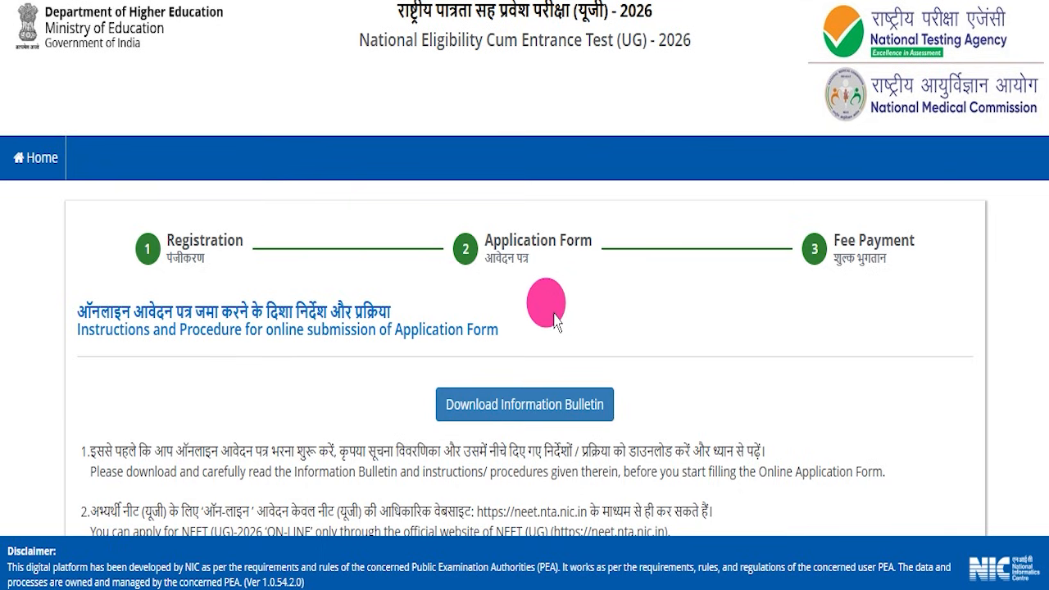
View the application form instructions page and the official NEET (UG) home page with its public notices.
{"action": "scroll", "coordinate": [553, 321], "scroll_direction": "down", "scroll_amount": 3}
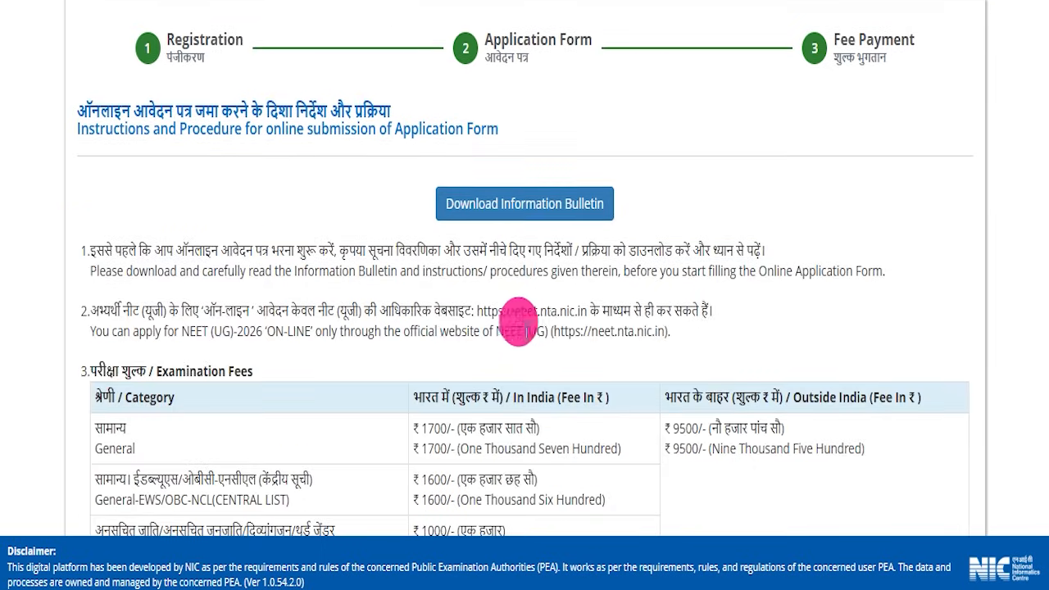
{"action": "scroll", "coordinate": [520, 323], "scroll_direction": "up", "scroll_amount": 3}
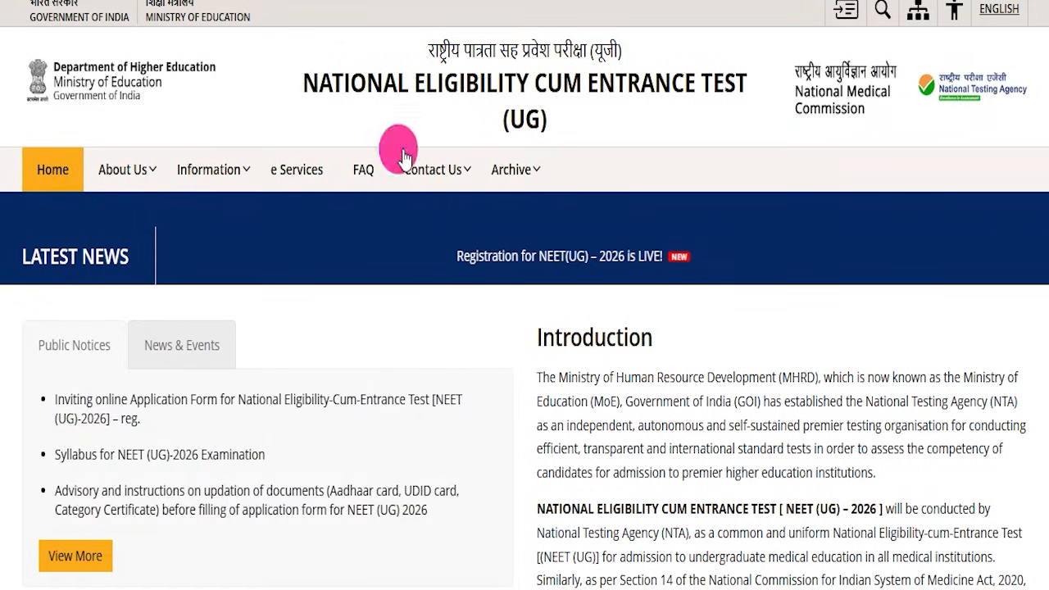
{"action": "scroll", "coordinate": [485, 355], "scroll_direction": "down", "scroll_amount": 5}
{"action": "scroll", "coordinate": [483, 344], "scroll_direction": "up", "scroll_amount": 5}
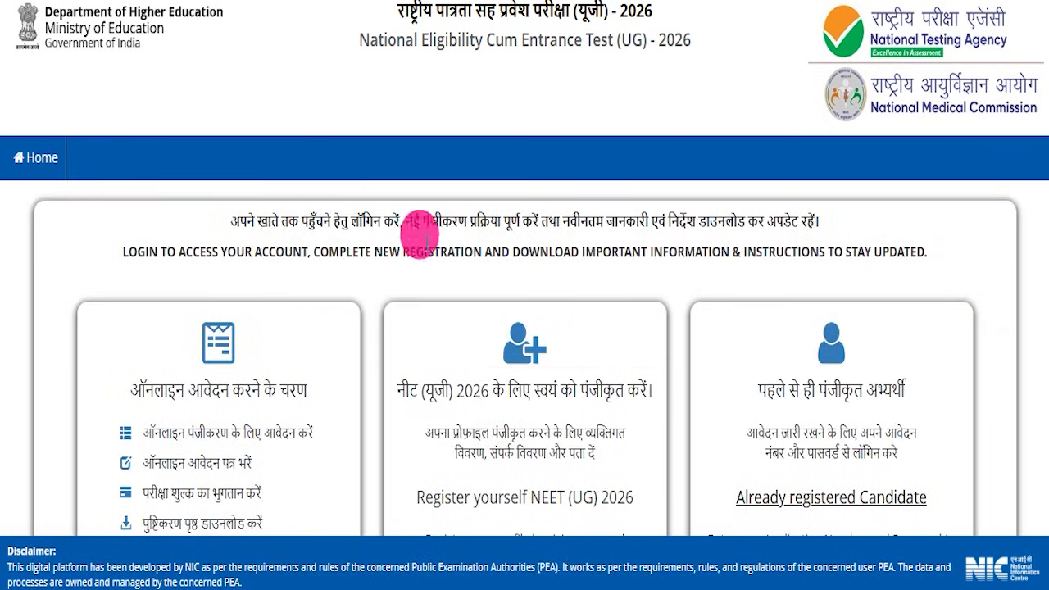
Examine the steps to apply online and the new registration and login options on the candidate portal.
{"action": "scroll", "coordinate": [434, 278], "scroll_direction": "down", "scroll_amount": 5}
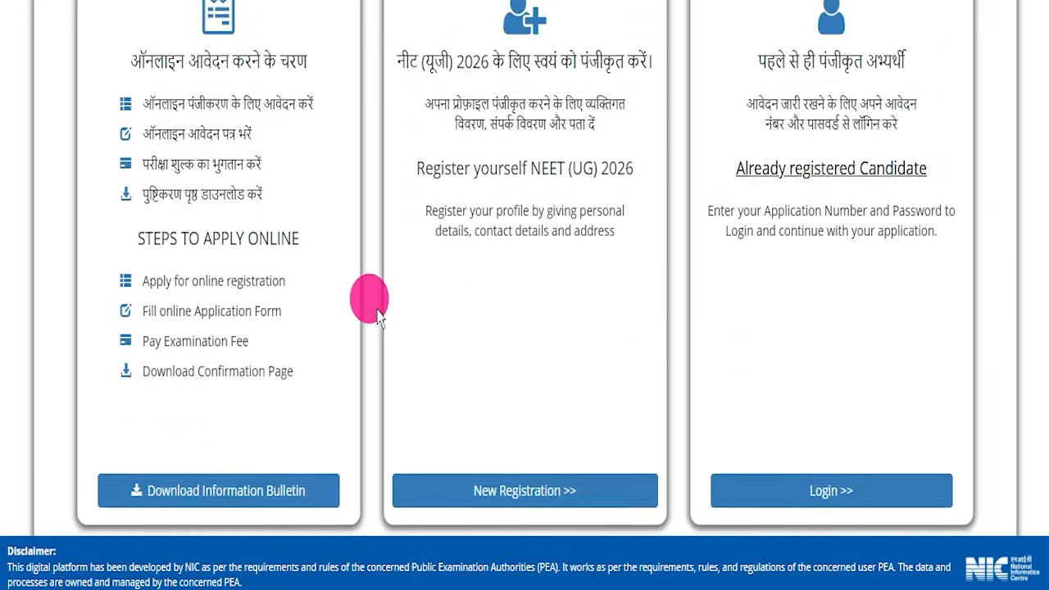
{"action": "scroll", "coordinate": [378, 320], "scroll_direction": "up", "scroll_amount": 5}
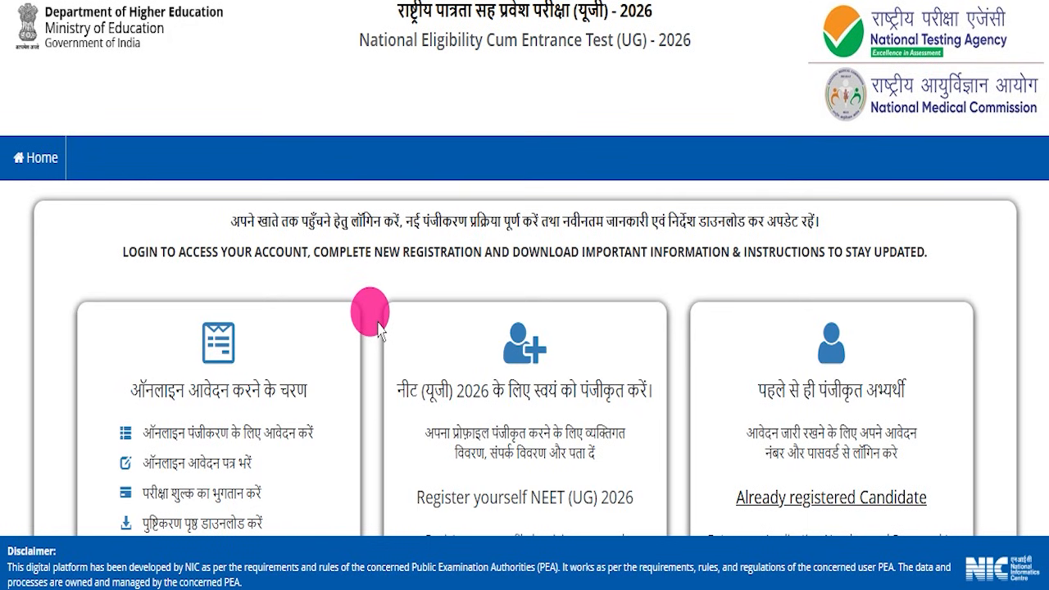
{"action": "scroll", "coordinate": [378, 324], "scroll_direction": "down", "scroll_amount": 5}
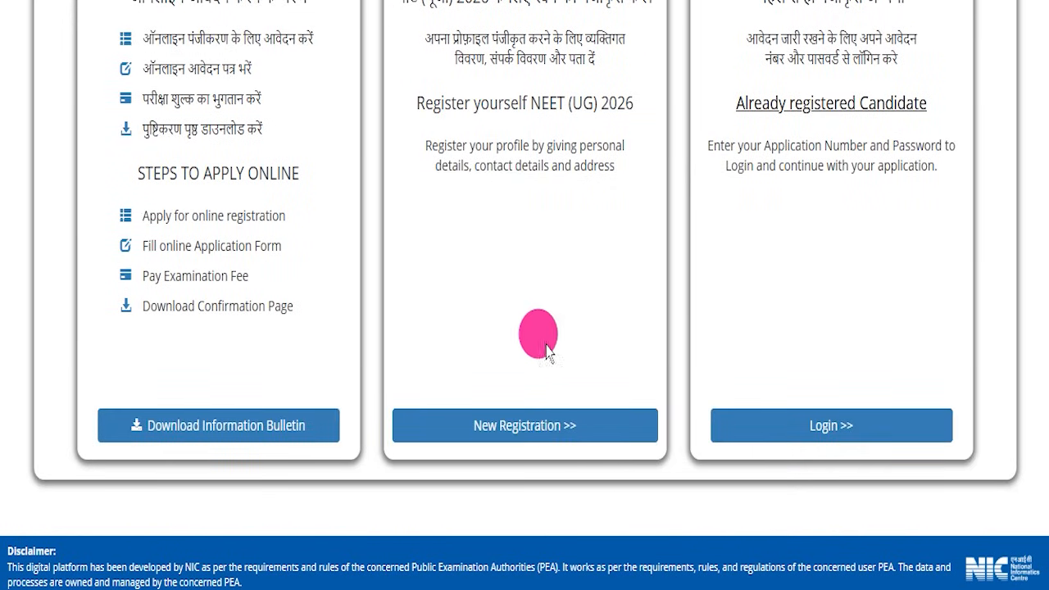
{"action": "scroll", "coordinate": [547, 350], "scroll_direction": "up", "scroll_amount": 5}
{"action": "scroll", "coordinate": [655, 327], "scroll_direction": "down", "scroll_amount": 5}
{"action": "scroll", "coordinate": [647, 306], "scroll_direction": "up", "scroll_amount": 1}
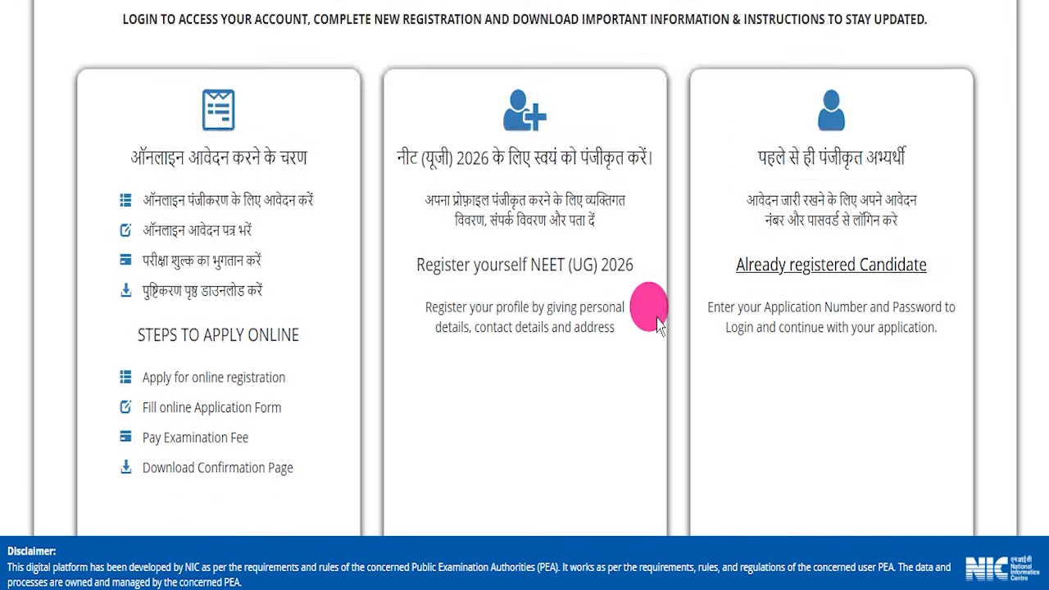
{"action": "scroll", "coordinate": [647, 315], "scroll_direction": "up", "scroll_amount": 3}
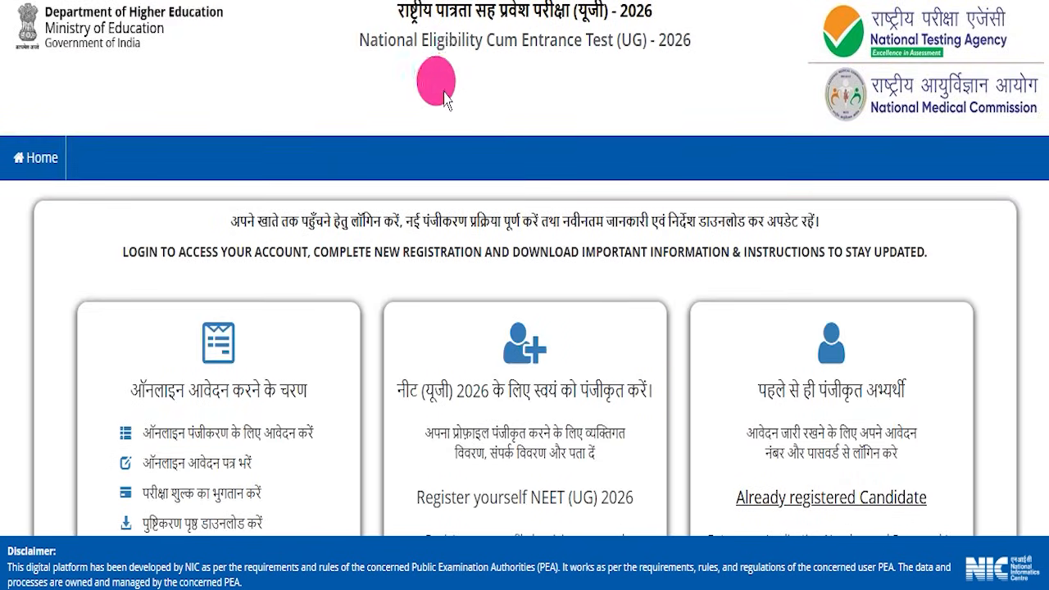
Revisit the registration form and compare its Personal Details and Confirm Personal Details sections.
{"action": "left_click", "coordinate": [468, 1]}
{"action": "scroll", "coordinate": [601, 178], "scroll_direction": "down", "scroll_amount": 3}
{"action": "scroll", "coordinate": [599, 178], "scroll_direction": "up", "scroll_amount": 1}
{"action": "scroll", "coordinate": [599, 178], "scroll_direction": "up", "scroll_amount": 3}
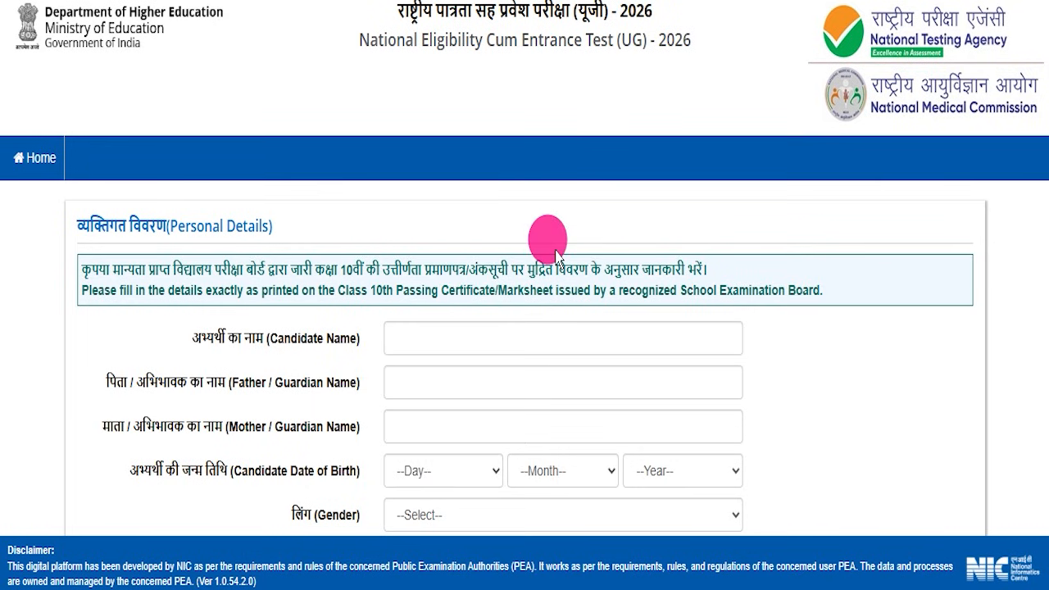
{"action": "scroll", "coordinate": [555, 257], "scroll_direction": "down", "scroll_amount": 3}
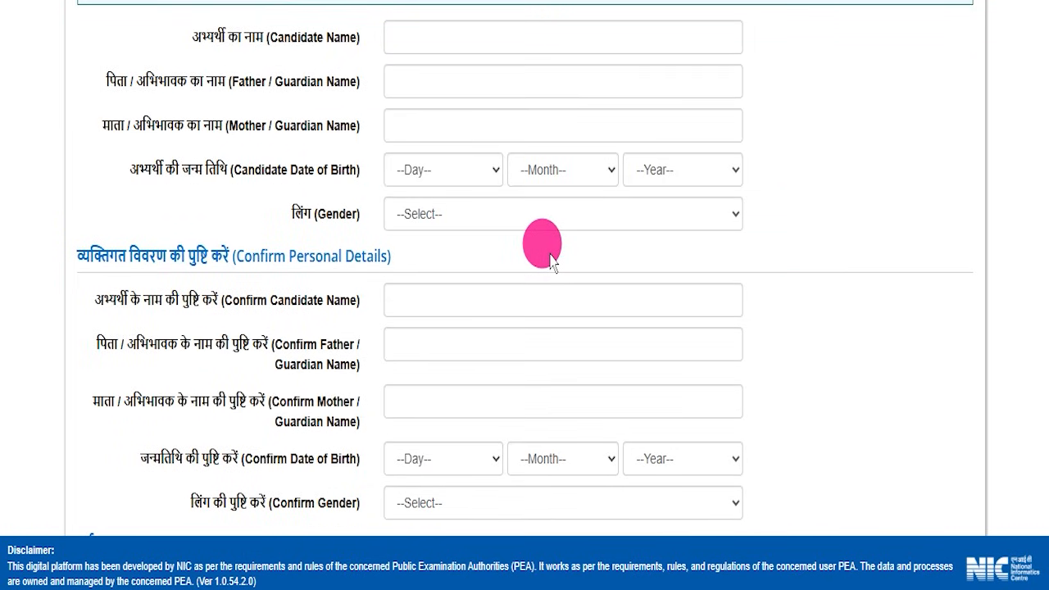
{"action": "scroll", "coordinate": [551, 260], "scroll_direction": "up", "scroll_amount": 3}
{"action": "scroll", "coordinate": [522, 257], "scroll_direction": "down", "scroll_amount": 1}
{"action": "scroll", "coordinate": [523, 257], "scroll_direction": "up", "scroll_amount": 1}
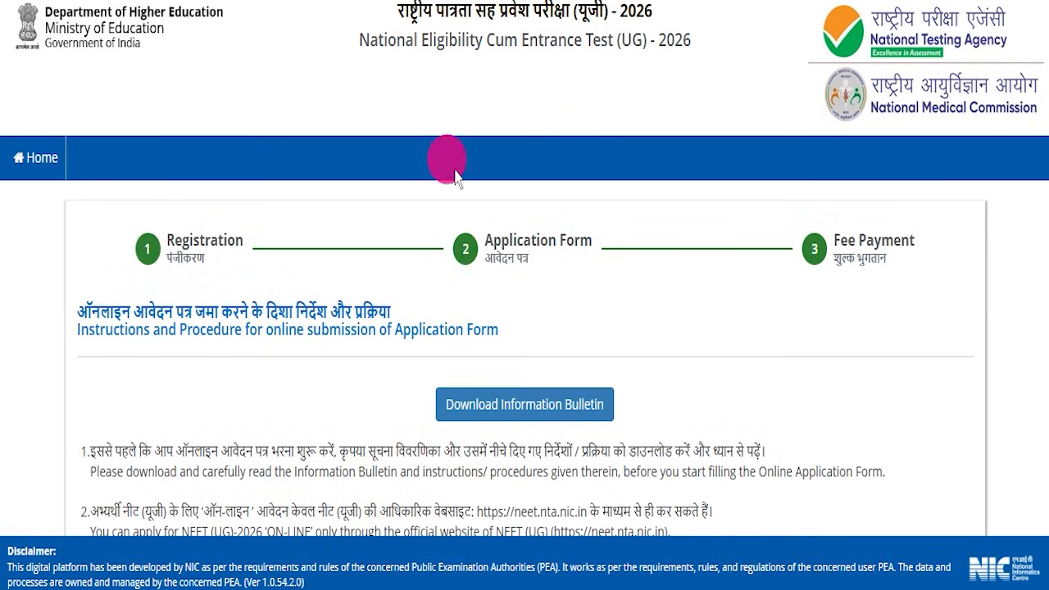
Skim the instructions for online submission, covering examination fees, application steps, document formats and password rules.
{"action": "scroll", "coordinate": [499, 273], "scroll_direction": "down", "scroll_amount": 15}
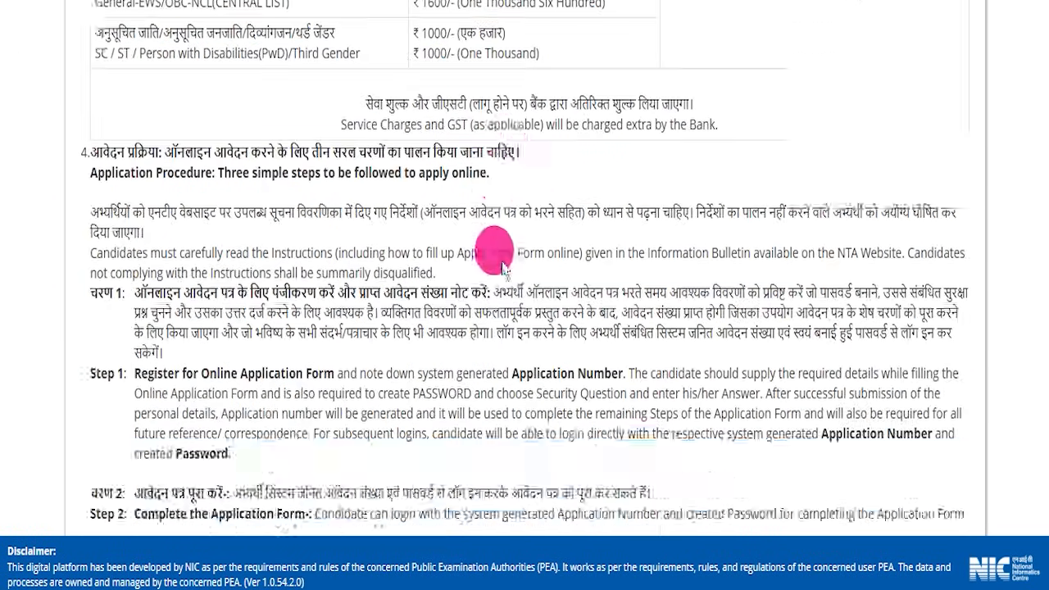
{"action": "scroll", "coordinate": [497, 242], "scroll_direction": "down", "scroll_amount": 10}
{"action": "scroll", "coordinate": [497, 242], "scroll_direction": "up", "scroll_amount": 15}
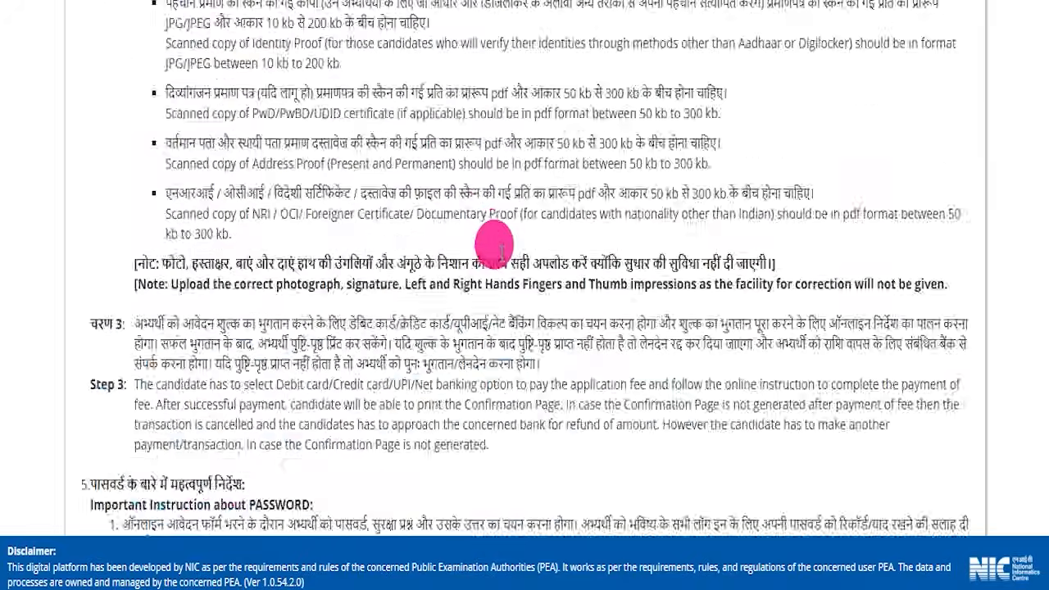
{"action": "scroll", "coordinate": [494, 244], "scroll_direction": "up", "scroll_amount": 5}
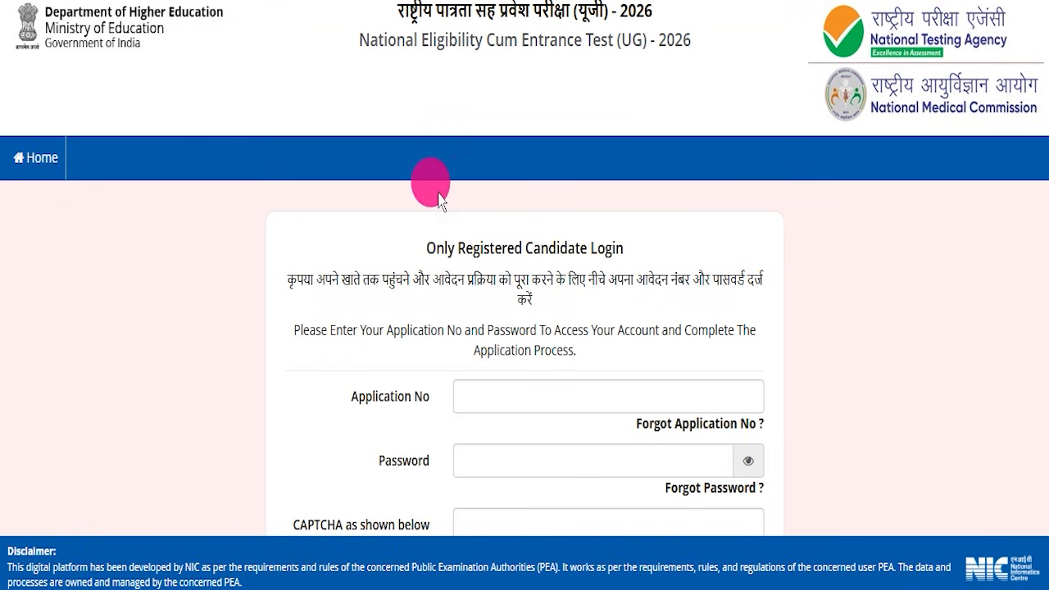
Check the registered candidate login page, the NEET (UG) home page and the candidate portal landing page.
{"action": "left_click", "coordinate": [408, 310]}
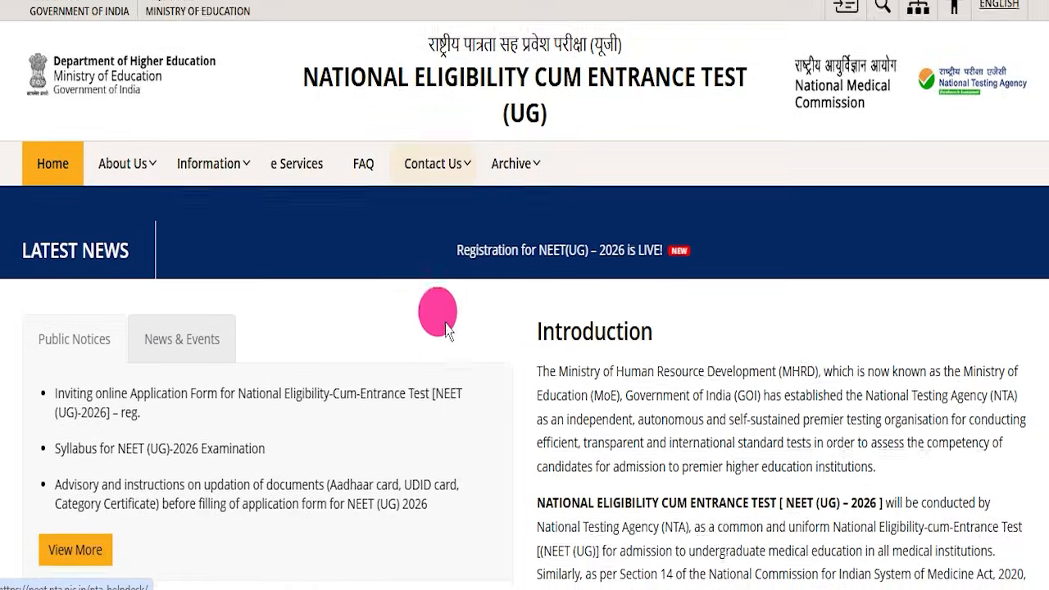
{"action": "scroll", "coordinate": [435, 309], "scroll_direction": "down", "scroll_amount": 3}
{"action": "scroll", "coordinate": [533, 281], "scroll_direction": "up", "scroll_amount": 3}
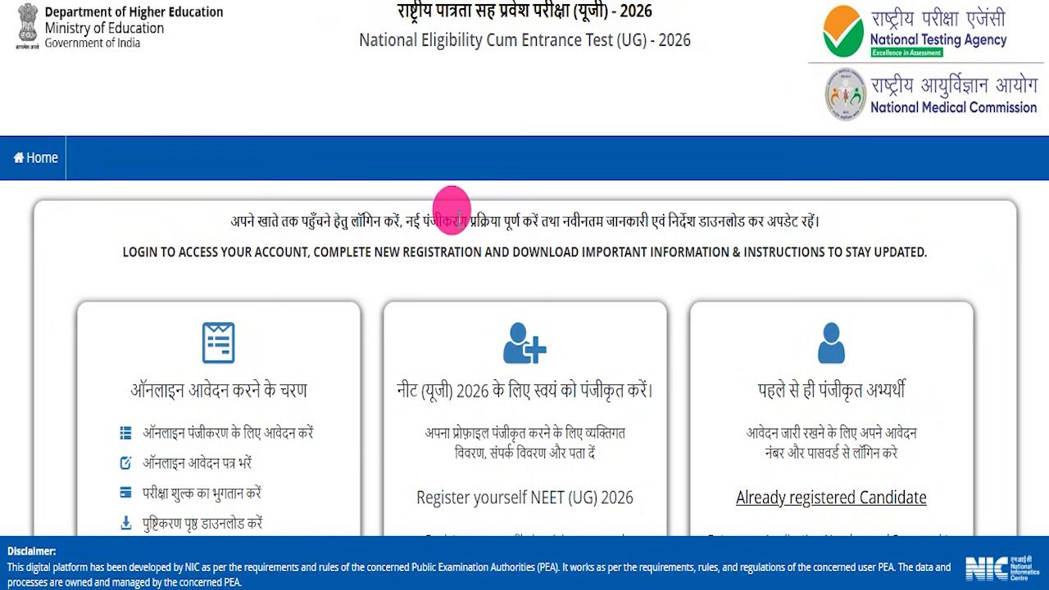
{"action": "scroll", "coordinate": [463, 223], "scroll_direction": "down", "scroll_amount": 3}
{"action": "scroll", "coordinate": [462, 223], "scroll_direction": "up", "scroll_amount": 3}
{"action": "left_click", "coordinate": [344, 254]}
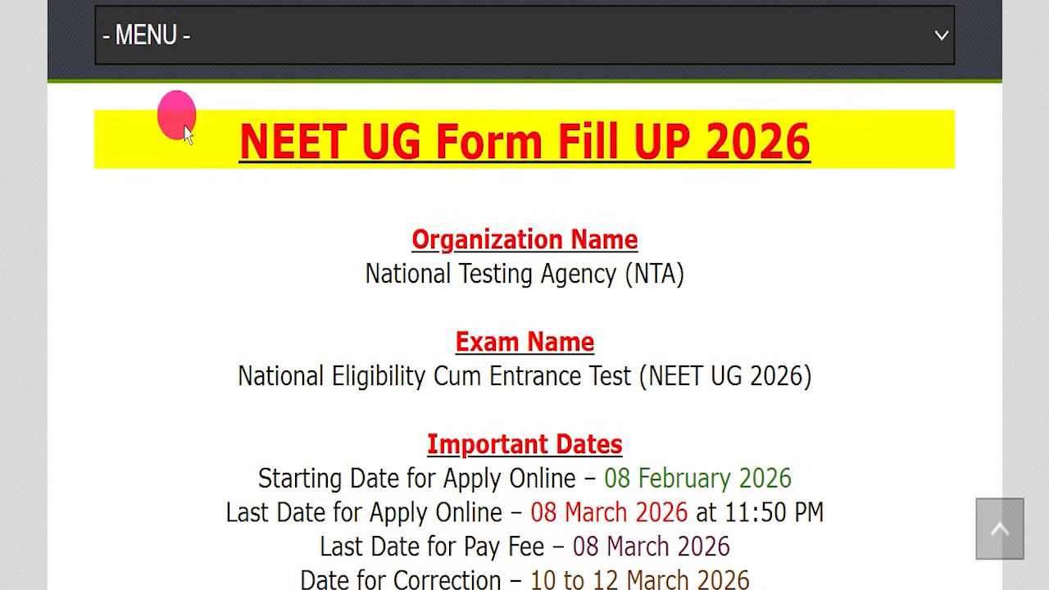
Return to the NEET UG 2026 article on IndSarkariNaukri and view its introduction and site header.
{"action": "left_click_drag", "start_coordinate": [176, 134], "coordinate": [761, 227]}
{"action": "left_click", "coordinate": [760, 239]}
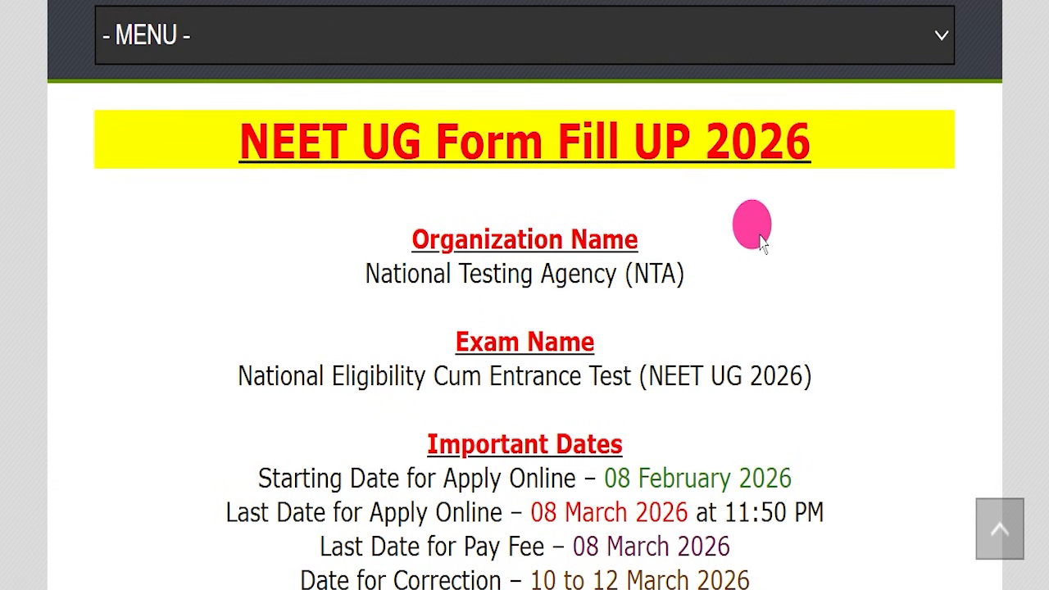
{"action": "scroll", "coordinate": [761, 239], "scroll_direction": "up", "scroll_amount": 15}
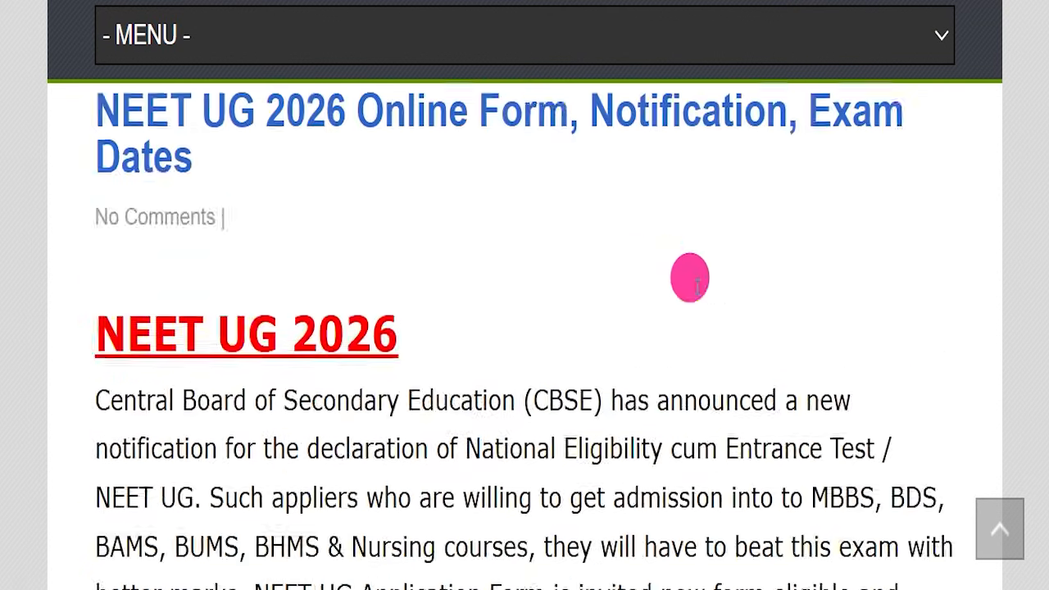
{"action": "scroll", "coordinate": [695, 295], "scroll_direction": "up", "scroll_amount": 1}
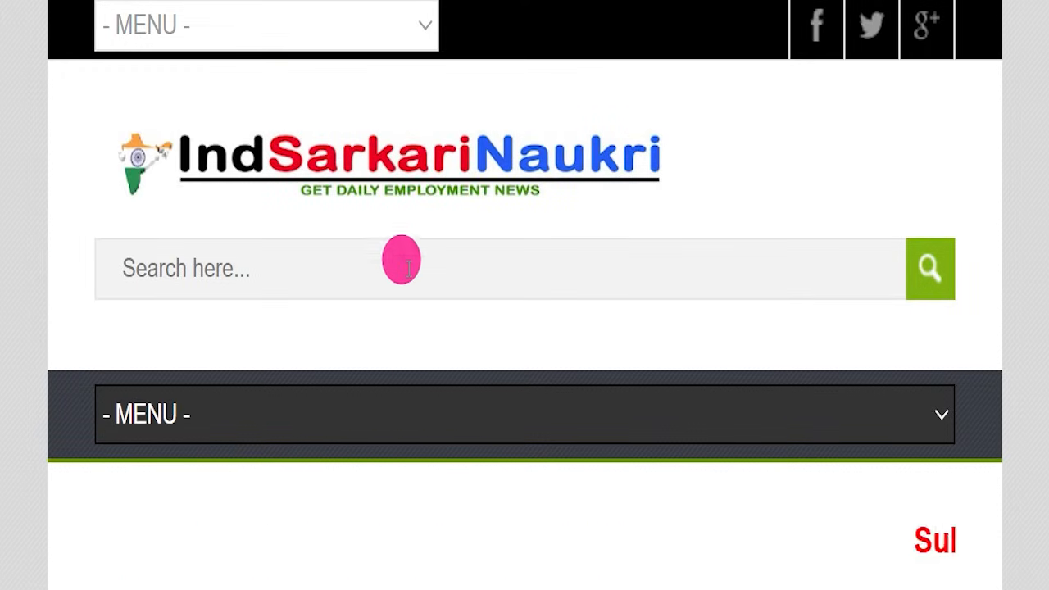
Highlight the article's form fill-up title, the organization name and the exam name.
{"action": "scroll", "coordinate": [407, 254], "scroll_direction": "down", "scroll_amount": 15}
{"action": "scroll", "coordinate": [566, 287], "scroll_direction": "down", "scroll_amount": 3}
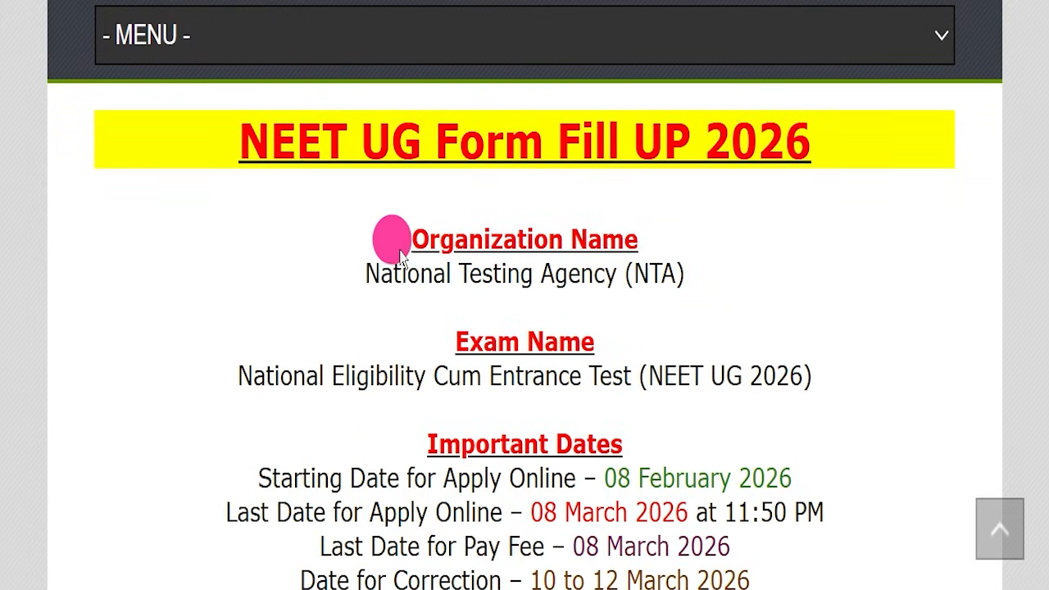
{"action": "left_click_drag", "start_coordinate": [164, 131], "coordinate": [815, 127]}
{"action": "left_click_drag", "start_coordinate": [344, 279], "coordinate": [670, 304]}
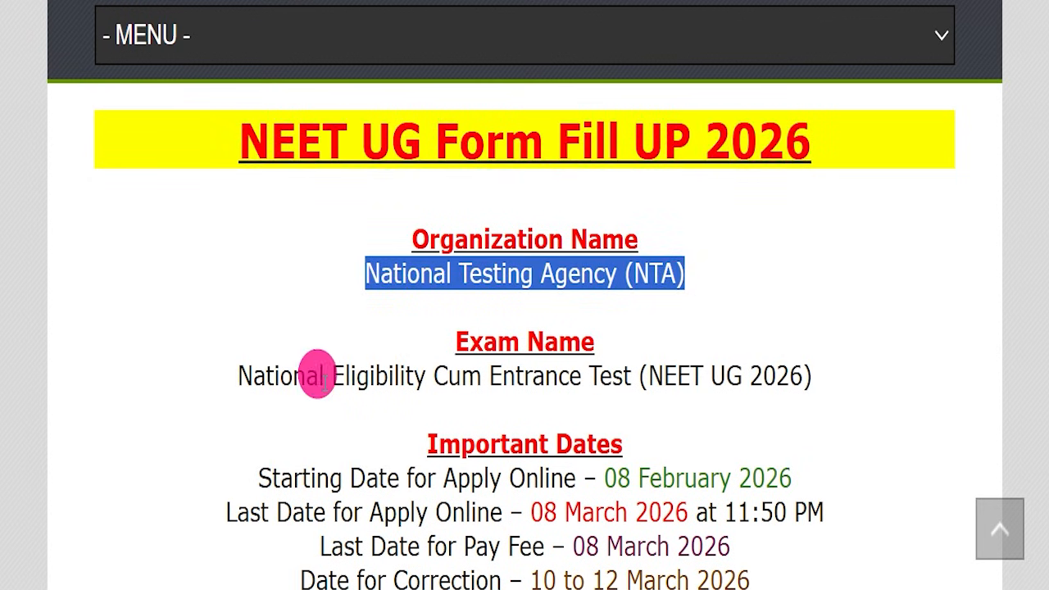
{"action": "left_click_drag", "start_coordinate": [236, 375], "coordinate": [801, 370]}
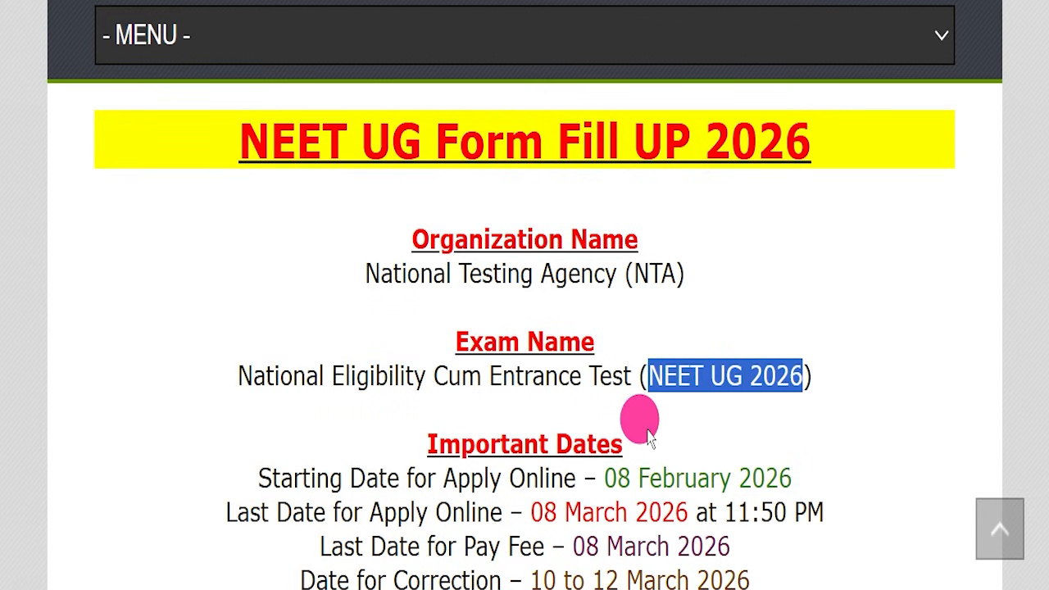
Highlight the last application date, the exam date and the correction dates under Important Dates.
{"action": "scroll", "coordinate": [622, 401], "scroll_direction": "down", "scroll_amount": 3}
{"action": "left_click_drag", "start_coordinate": [217, 211], "coordinate": [832, 219]}
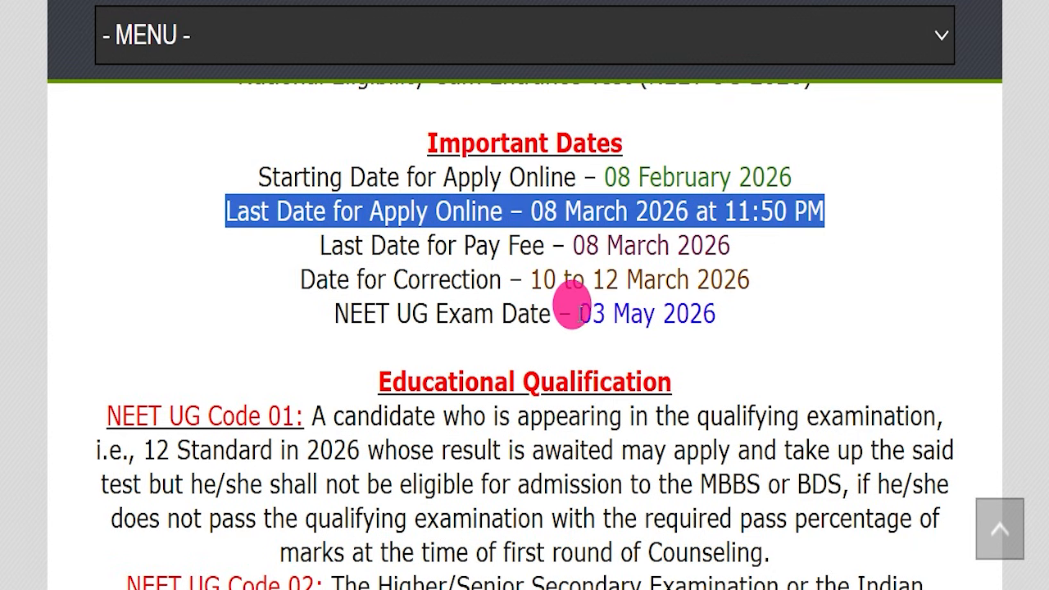
{"action": "left_click_drag", "start_coordinate": [574, 314], "coordinate": [725, 310]}
{"action": "left_click_drag", "start_coordinate": [528, 279], "coordinate": [762, 275]}
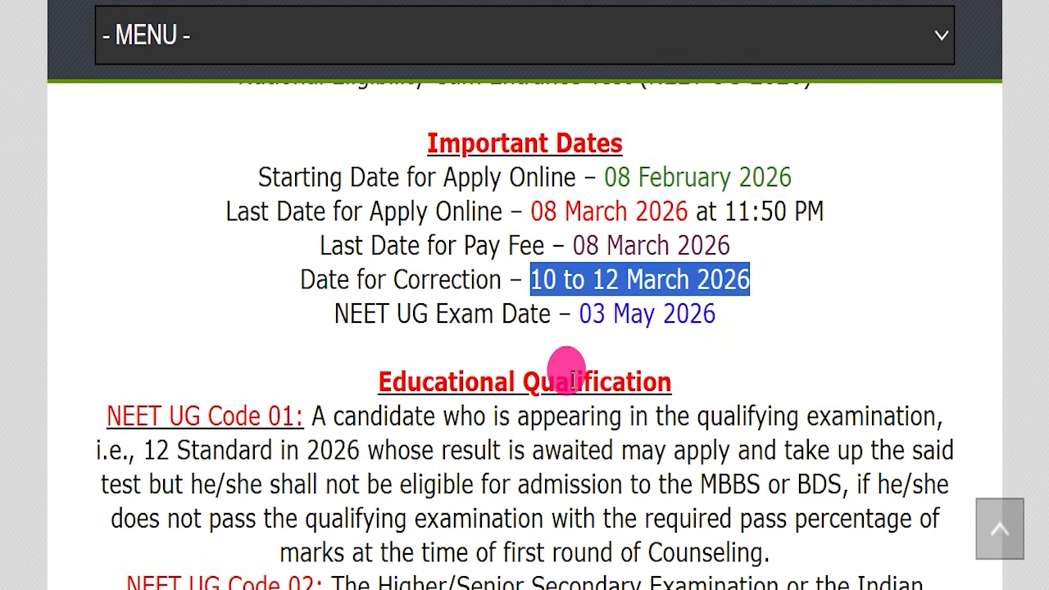
Read the Educational Qualification section, marking the NEET UG Code 01 and Code 02 labels.
{"action": "scroll", "coordinate": [567, 365], "scroll_direction": "down", "scroll_amount": 3}
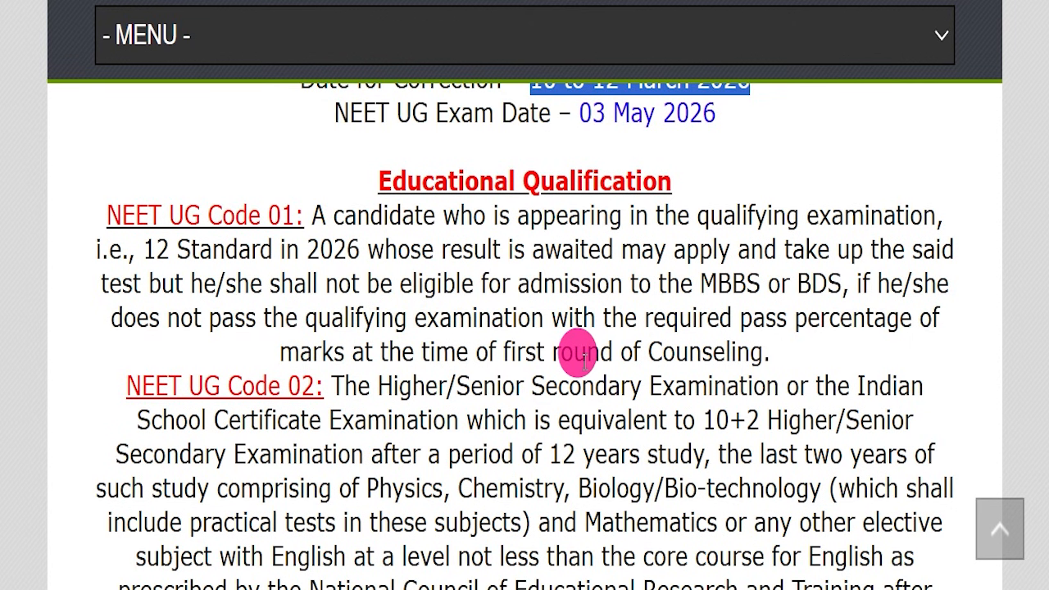
{"action": "left_click_drag", "start_coordinate": [131, 215], "coordinate": [283, 215]}
{"action": "left_click_drag", "start_coordinate": [203, 386], "coordinate": [301, 385]}
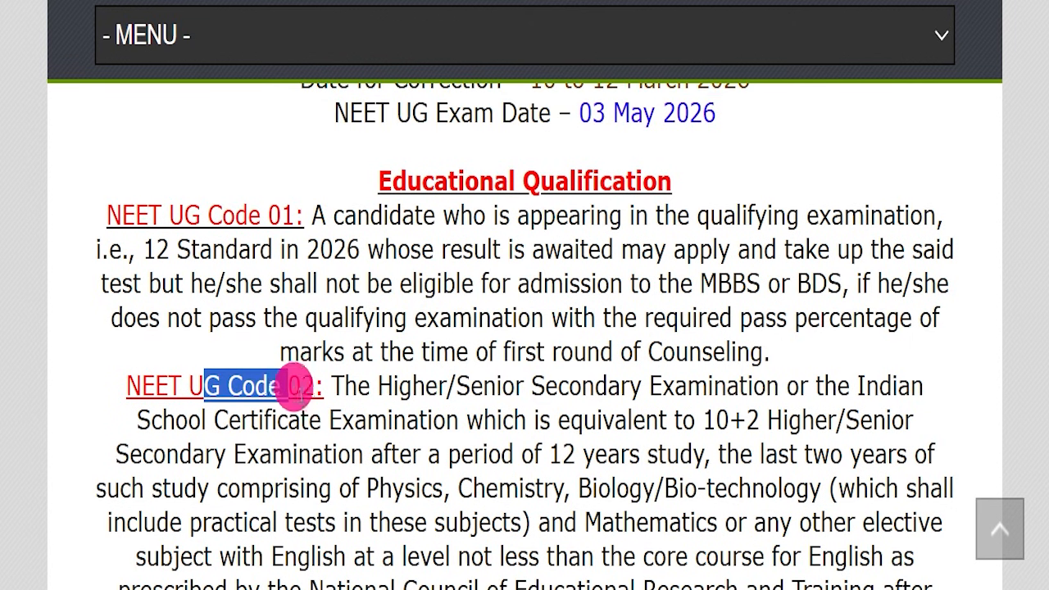
{"action": "scroll", "coordinate": [320, 376], "scroll_direction": "down", "scroll_amount": 6}
{"action": "scroll", "coordinate": [421, 344], "scroll_direction": "up", "scroll_amount": 3}
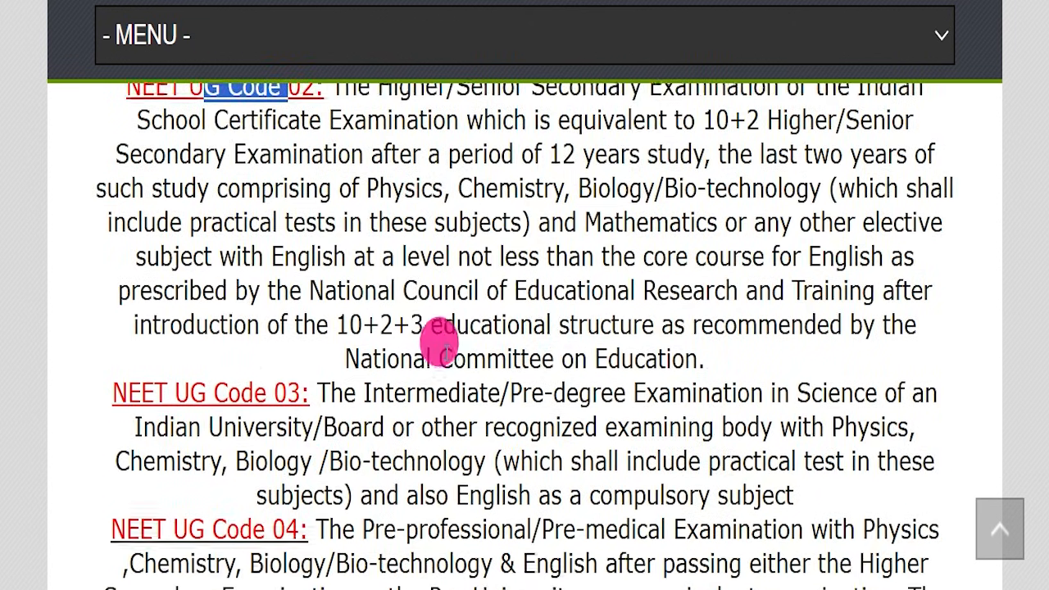
{"action": "scroll", "coordinate": [446, 348], "scroll_direction": "up", "scroll_amount": 3}
{"action": "scroll", "coordinate": [453, 355], "scroll_direction": "down", "scroll_amount": 10}
{"action": "scroll", "coordinate": [456, 354], "scroll_direction": "down", "scroll_amount": 5}
Highlight the minimum and maximum age limits and the application fee for the General category.
{"action": "left_click_drag", "start_coordinate": [417, 344], "coordinate": [630, 348]}
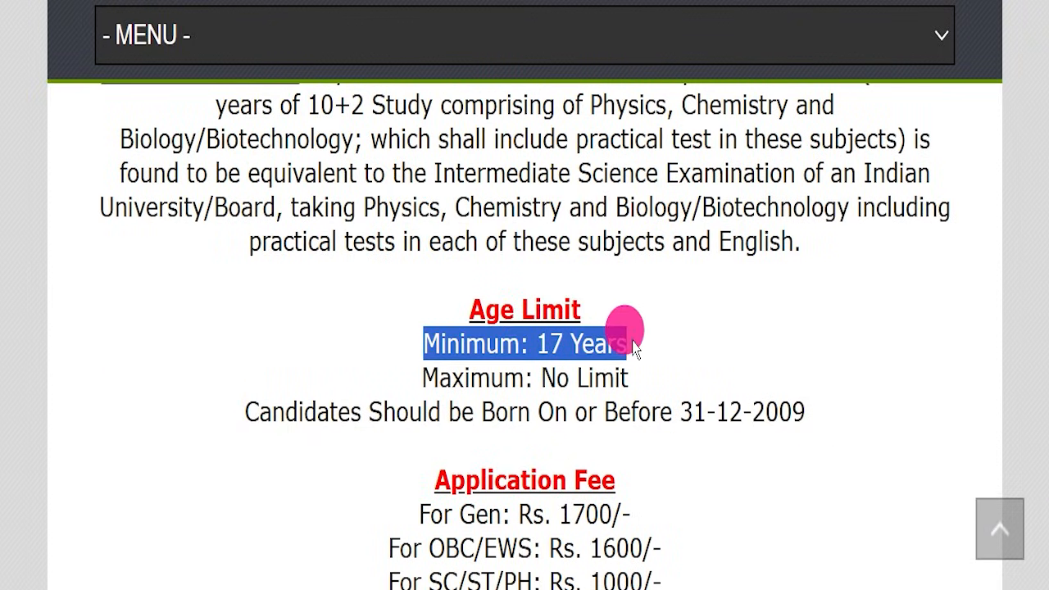
{"action": "left_click_drag", "start_coordinate": [423, 378], "coordinate": [641, 384]}
{"action": "scroll", "coordinate": [643, 393], "scroll_direction": "down", "scroll_amount": 1}
{"action": "scroll", "coordinate": [643, 393], "scroll_direction": "down", "scroll_amount": 2}
{"action": "left_click_drag", "start_coordinate": [375, 304], "coordinate": [647, 320]}
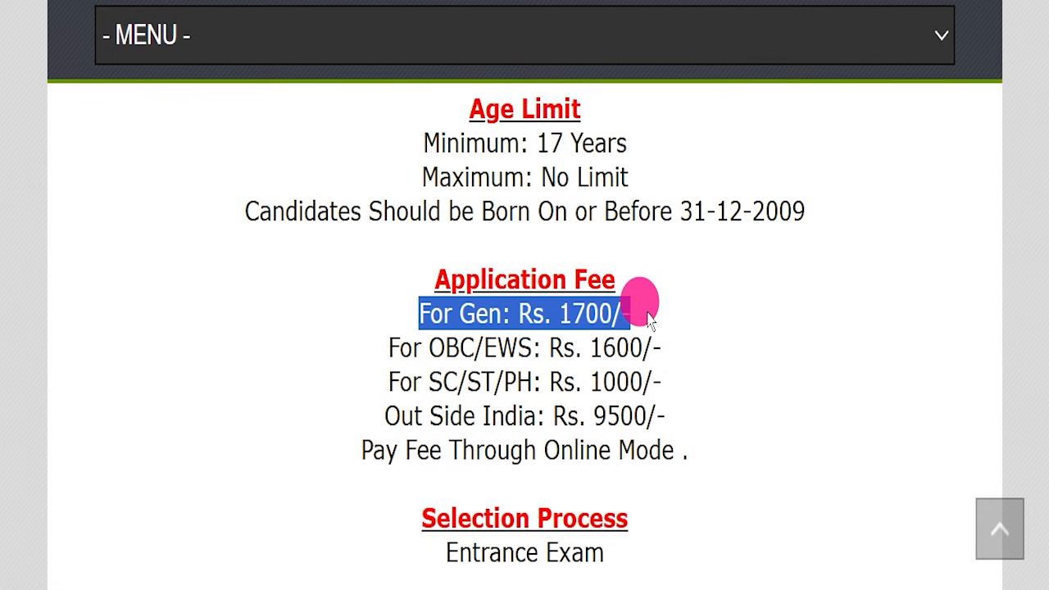
Highlight the application fees for OBC/EWS, SC/ST/PH and outside-India candidates, and the online fee payment mode.
{"action": "scroll", "coordinate": [647, 318], "scroll_direction": "down", "scroll_amount": 1}
{"action": "left_click_drag", "start_coordinate": [377, 249], "coordinate": [704, 270]}
{"action": "left_click_drag", "start_coordinate": [376, 278], "coordinate": [719, 282]}
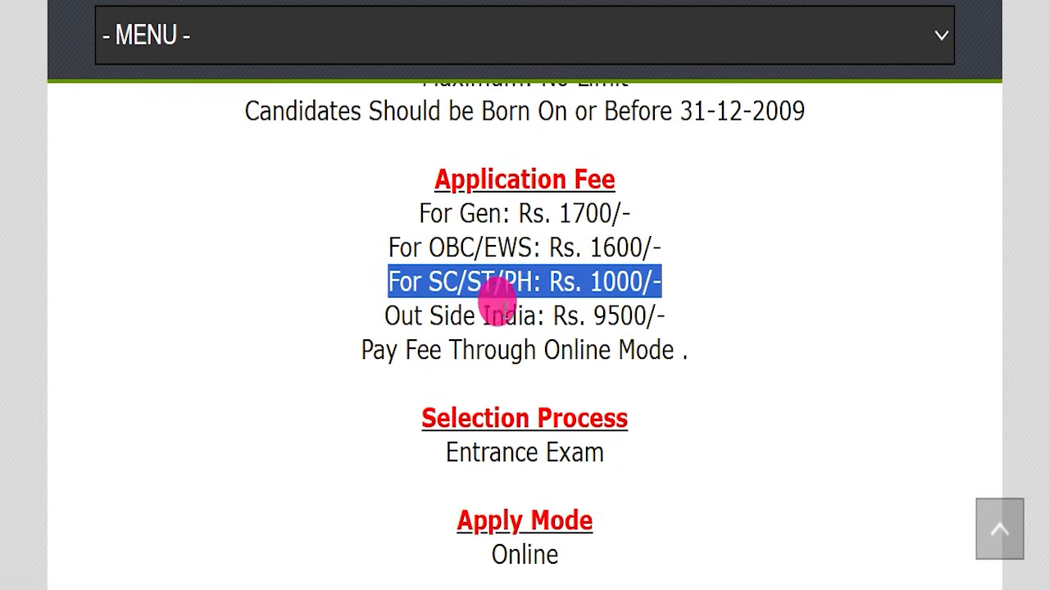
{"action": "left_click_drag", "start_coordinate": [379, 316], "coordinate": [691, 297]}
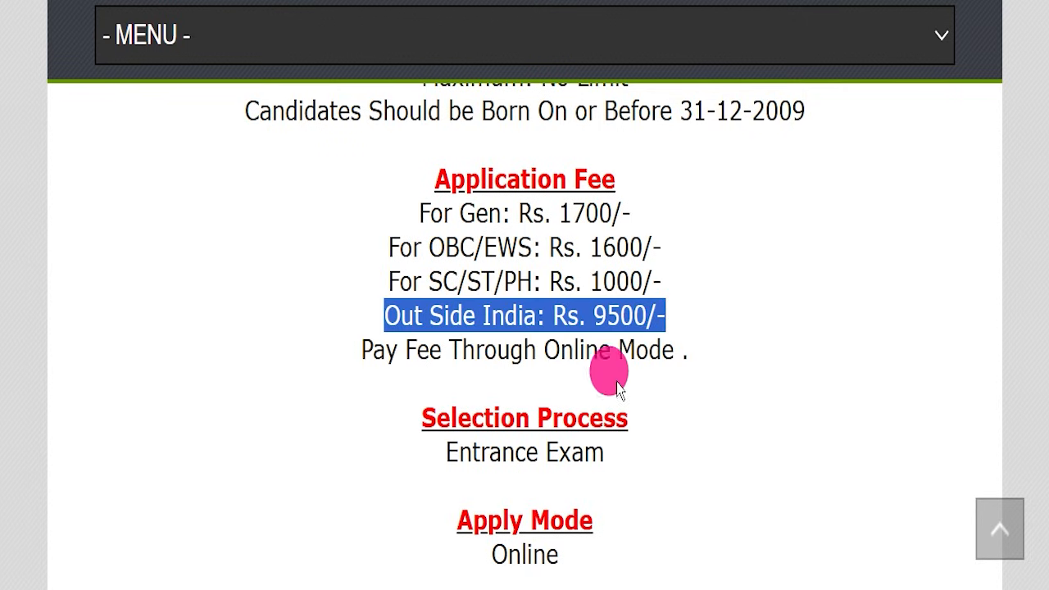
{"action": "left_click_drag", "start_coordinate": [544, 353], "coordinate": [683, 353]}
Highlight the selection process, the apply mode and the official website address in the article.
{"action": "scroll", "coordinate": [520, 295], "scroll_direction": "down", "scroll_amount": 3}
{"action": "left_click_drag", "start_coordinate": [413, 264], "coordinate": [529, 313]}
{"action": "left_click_drag", "start_coordinate": [409, 339], "coordinate": [653, 341]}
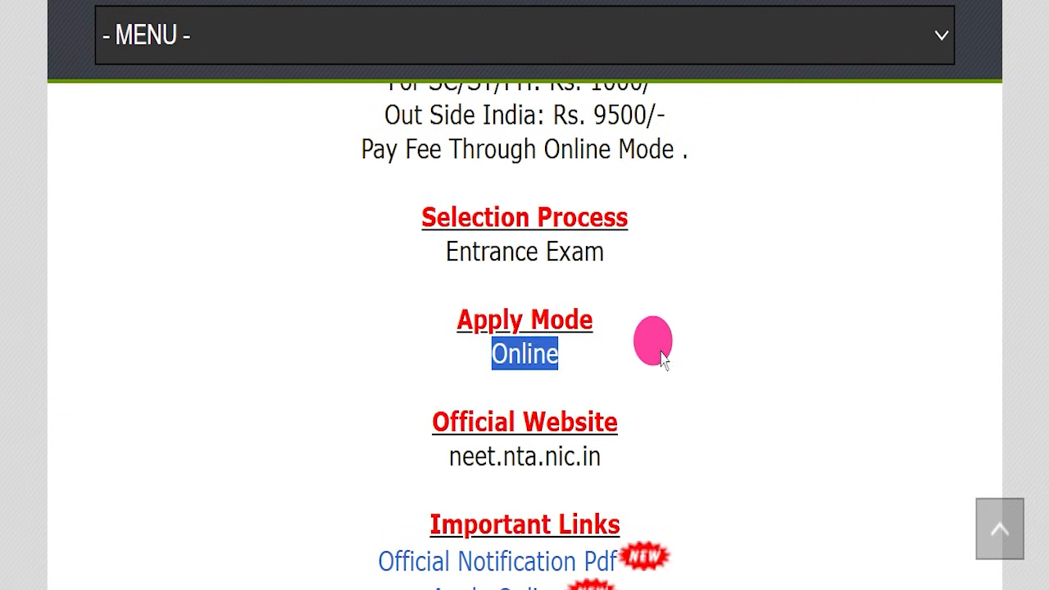
{"action": "scroll", "coordinate": [524, 295], "scroll_direction": "down", "scroll_amount": 3}
{"action": "left_click_drag", "start_coordinate": [396, 273], "coordinate": [628, 262]}
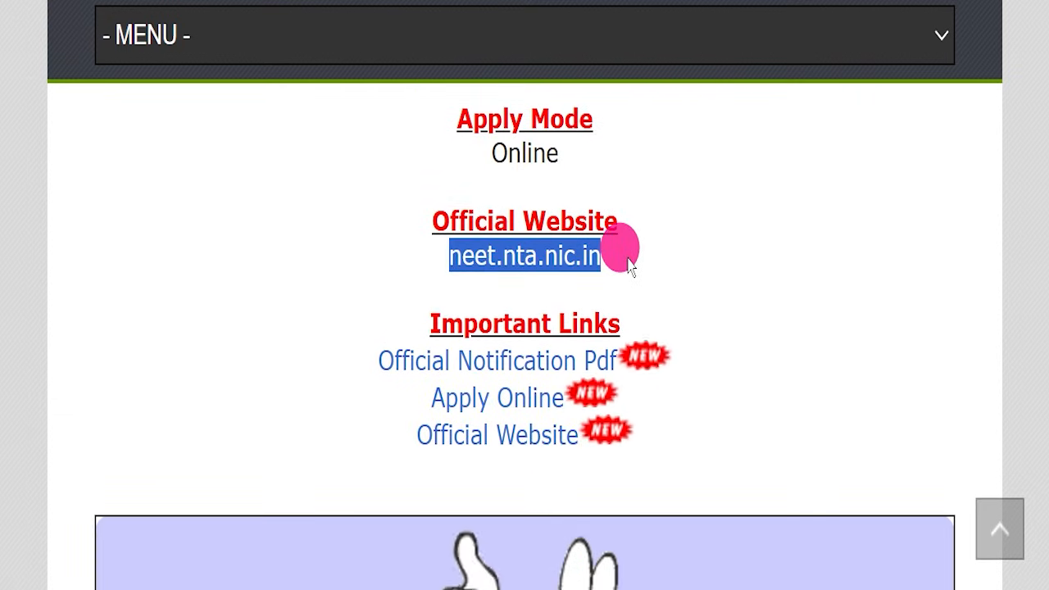
Mark the entries under Important Links and open the Official Notification Pdf.
{"action": "scroll", "coordinate": [641, 261], "scroll_direction": "down", "scroll_amount": 3}
{"action": "left_click", "coordinate": [716, 227]}
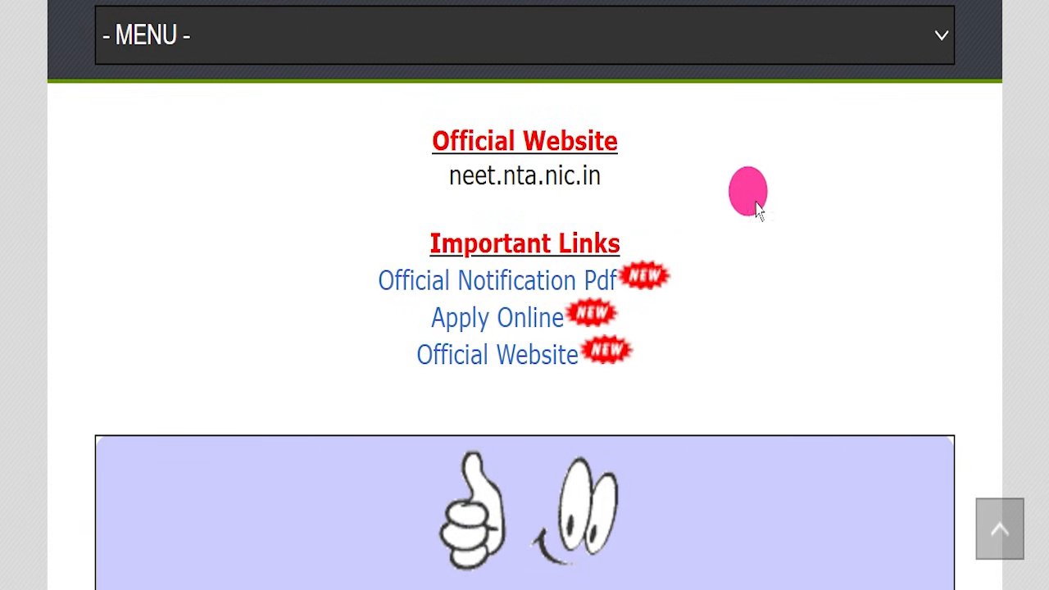
{"action": "left_click_drag", "start_coordinate": [393, 248], "coordinate": [677, 363]}
{"action": "left_click", "coordinate": [676, 362]}
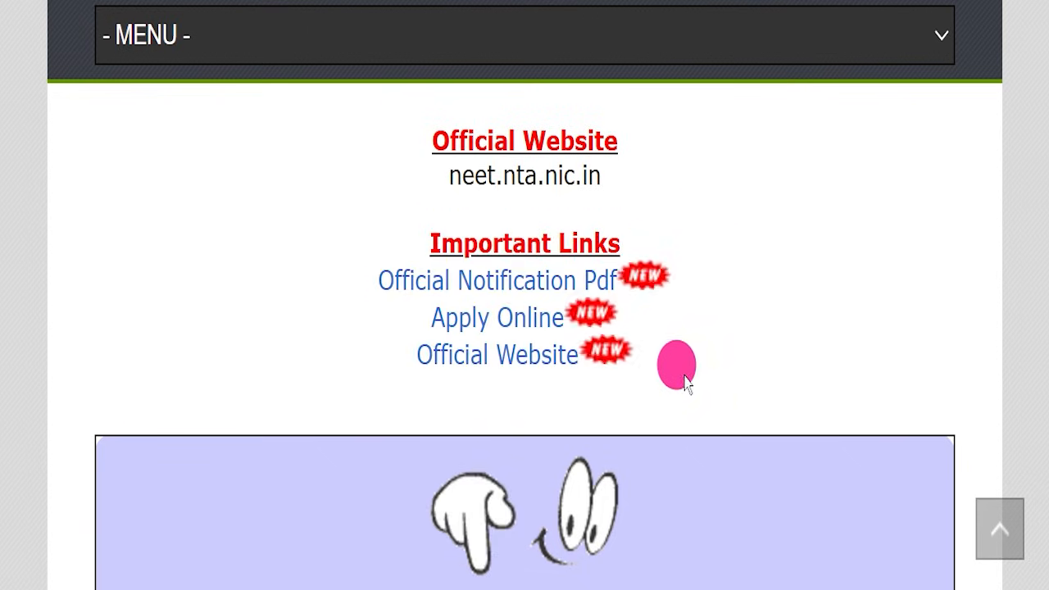
{"action": "left_click_drag", "start_coordinate": [346, 287], "coordinate": [606, 279]}
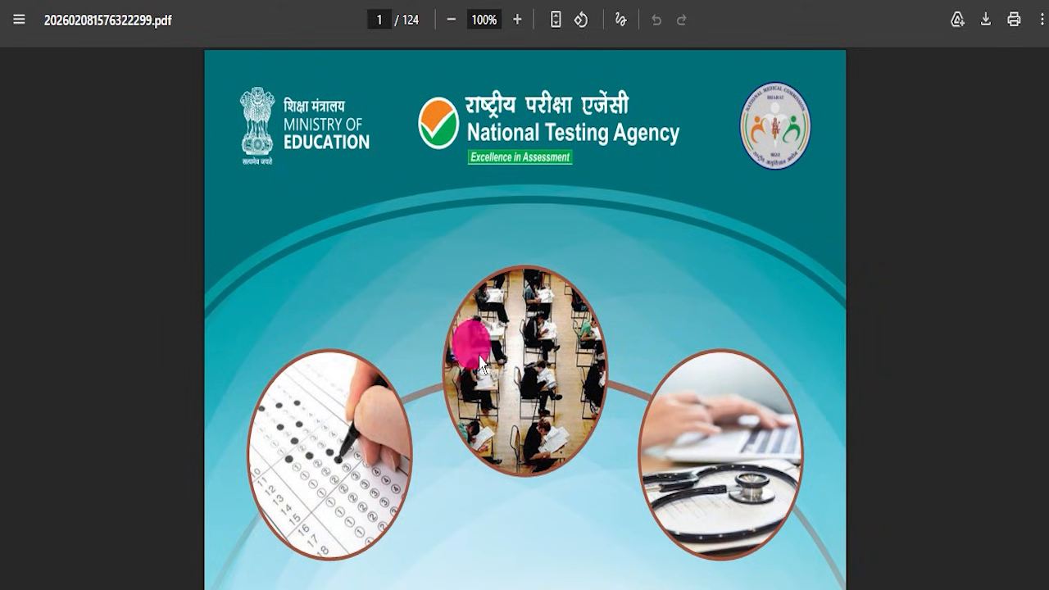
Examine the important dates, the payable fees and the exam pattern on page 7 of the information bulletin.
{"action": "scroll", "coordinate": [481, 363], "scroll_direction": "down", "scroll_amount": 20}
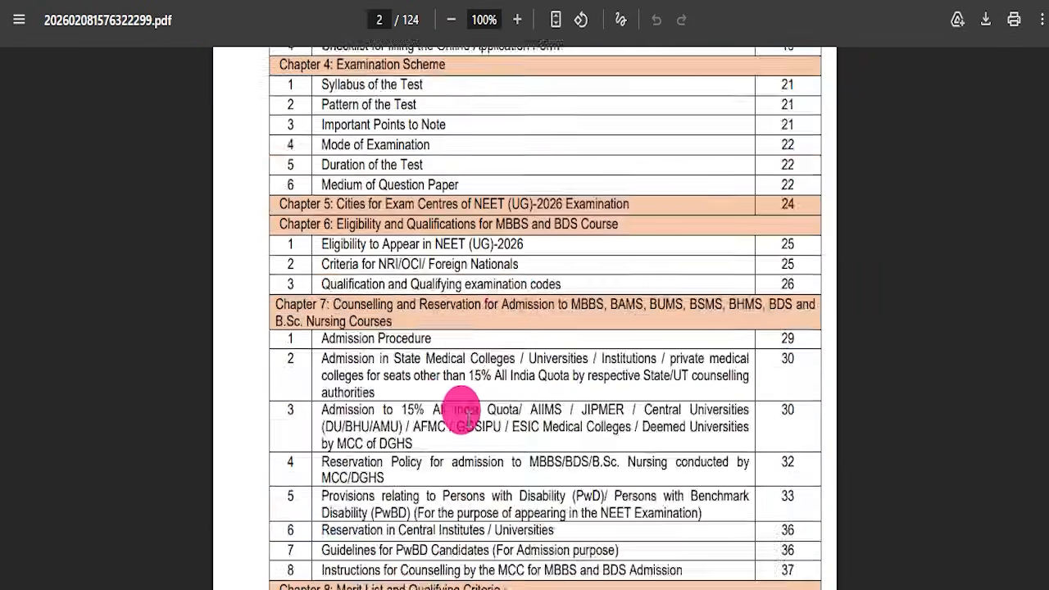
{"action": "scroll", "coordinate": [471, 399], "scroll_direction": "down", "scroll_amount": 20}
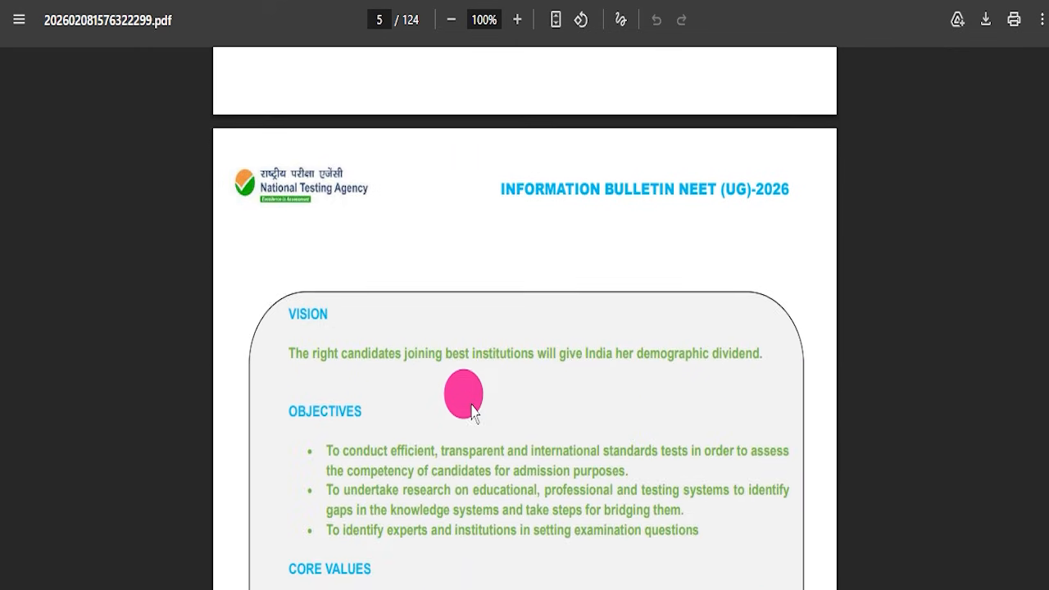
{"action": "scroll", "coordinate": [473, 420], "scroll_direction": "down", "scroll_amount": 20}
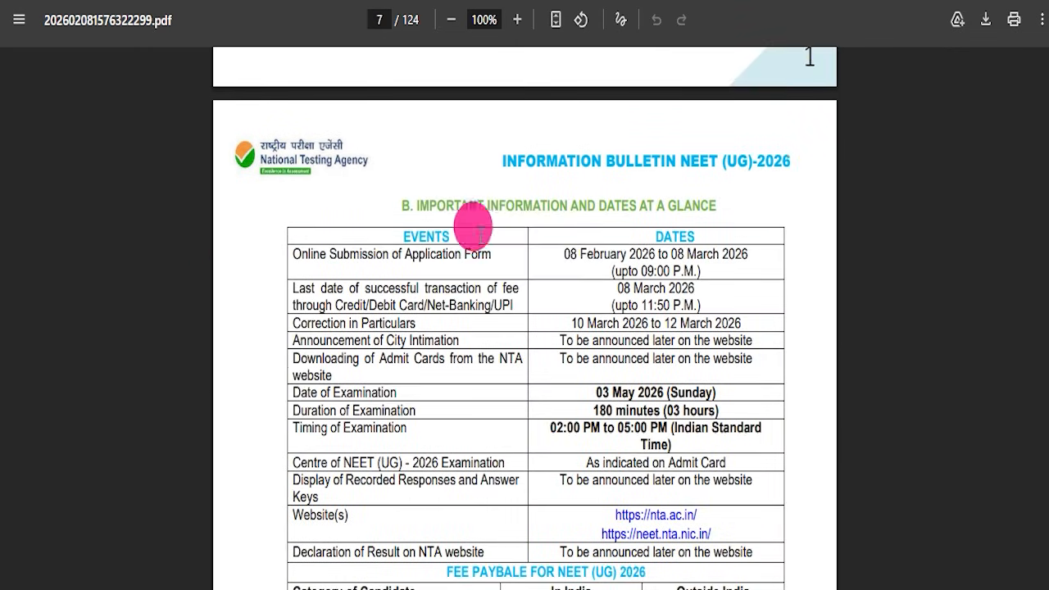
{"action": "scroll", "coordinate": [539, 293], "scroll_direction": "down", "scroll_amount": 4}
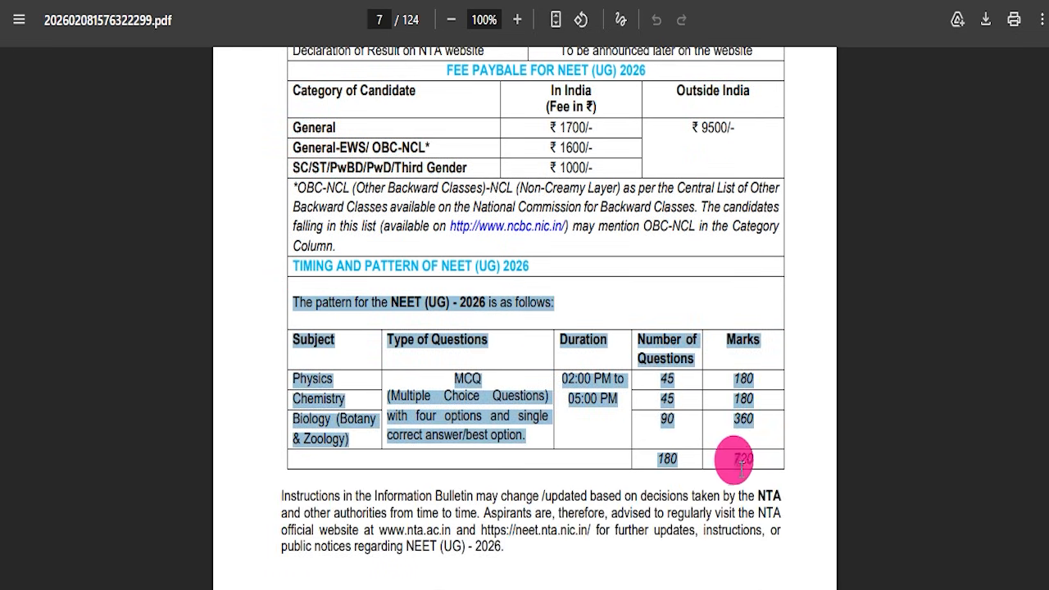
{"action": "scroll", "coordinate": [579, 375], "scroll_direction": "down", "scroll_amount": 3}
Skim the rest of the information bulletin, covering the application procedure, fee payment, question paper mediums and admit card instructions.
{"action": "scroll", "coordinate": [549, 370], "scroll_direction": "down", "scroll_amount": 8}
{"action": "scroll", "coordinate": [549, 370], "scroll_direction": "down", "scroll_amount": 8}
{"action": "scroll", "coordinate": [548, 370], "scroll_direction": "down", "scroll_amount": 12}
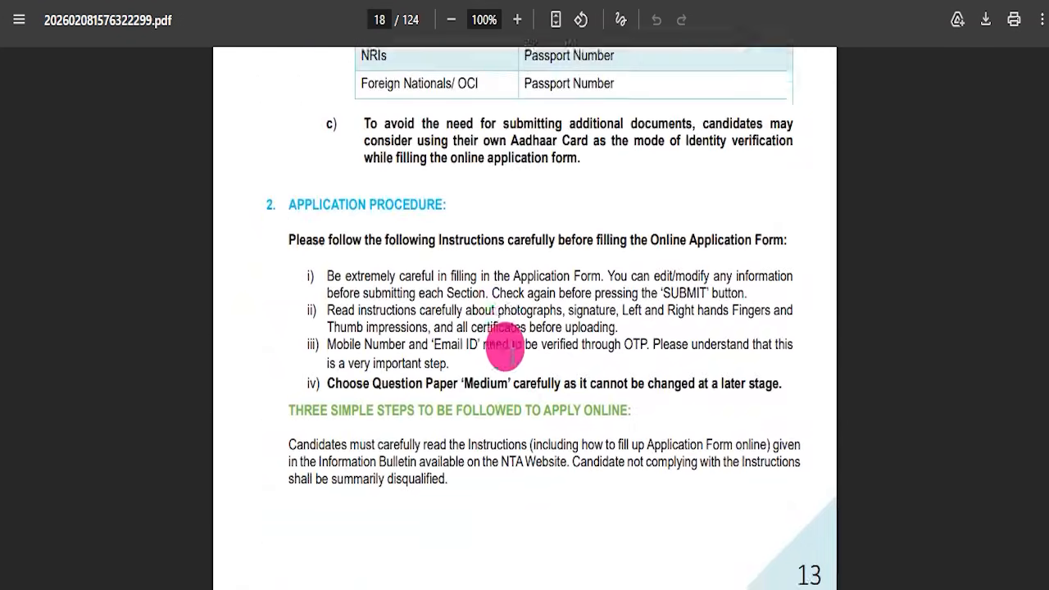
{"action": "scroll", "coordinate": [510, 340], "scroll_direction": "down", "scroll_amount": 20}
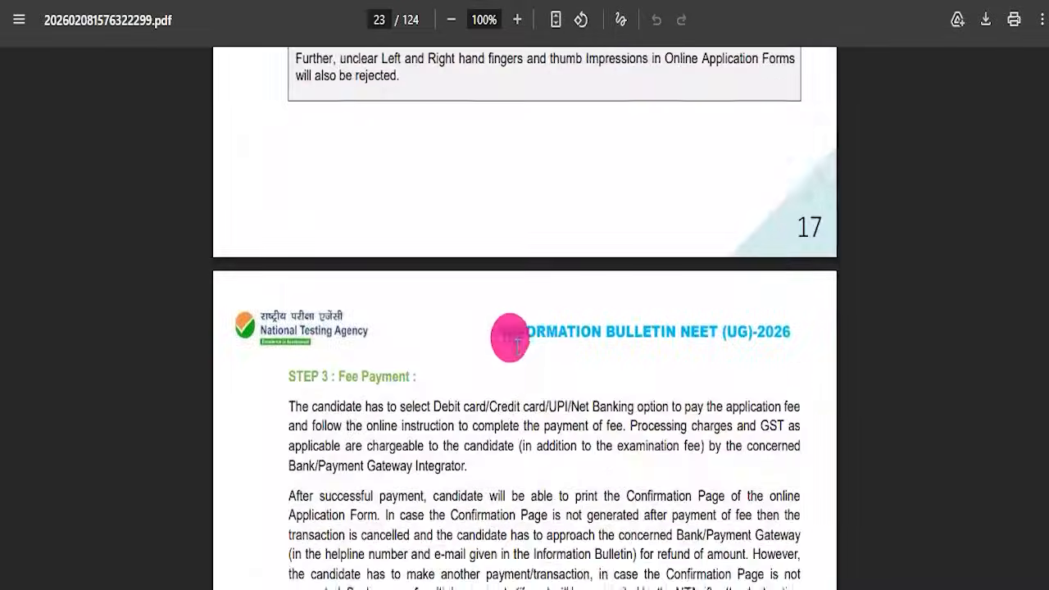
{"action": "scroll", "coordinate": [518, 355], "scroll_direction": "down", "scroll_amount": 10}
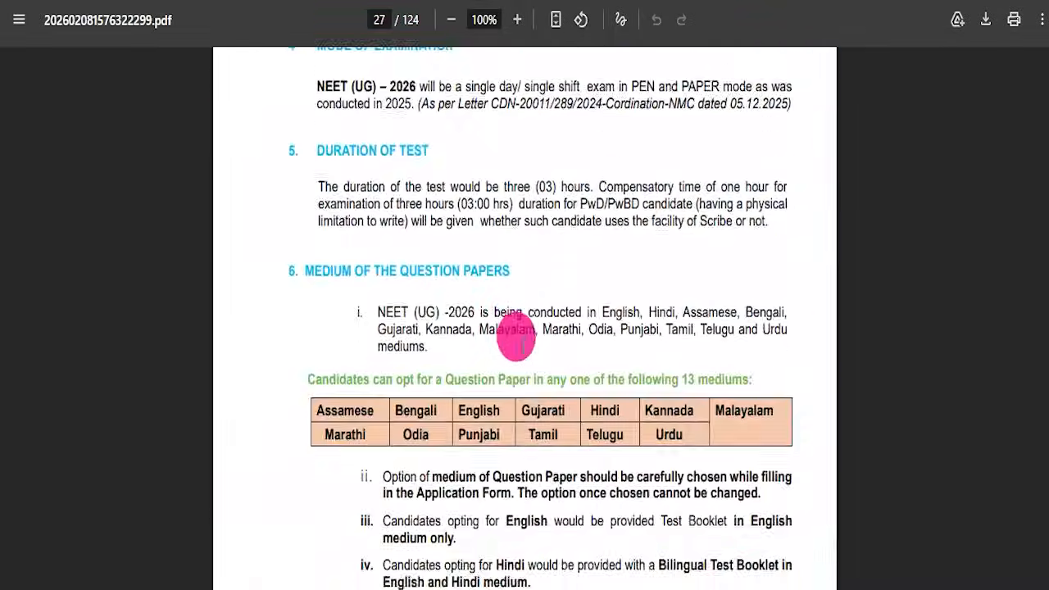
{"action": "scroll", "coordinate": [507, 336], "scroll_direction": "down", "scroll_amount": 5}
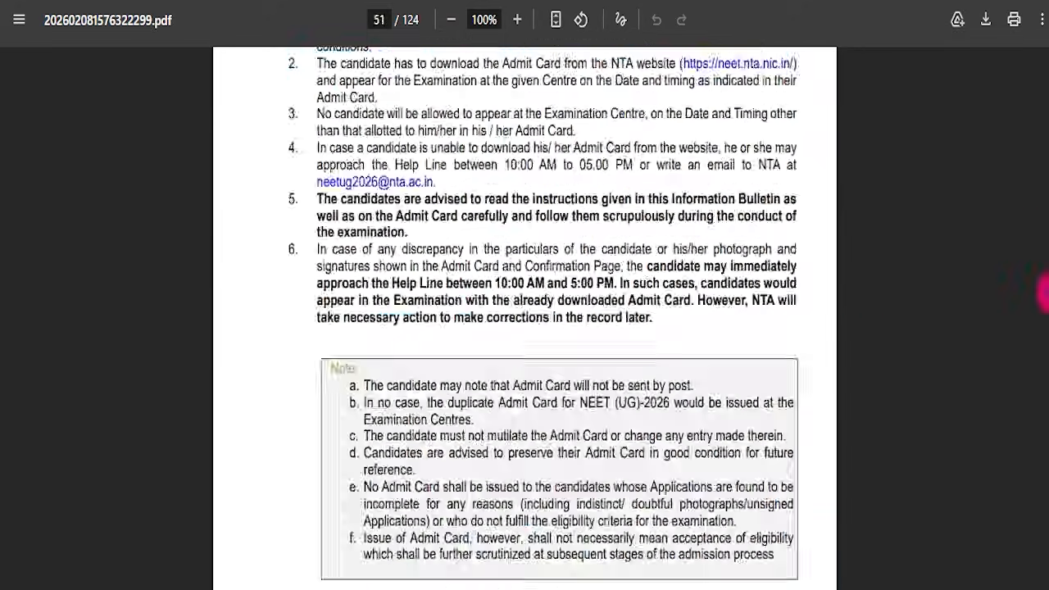
{"action": "left_click_drag", "start_coordinate": [1044, 292], "coordinate": [1044, 369]}
{"action": "left_click_drag", "start_coordinate": [1044, 419], "coordinate": [1044, 566]}
{"action": "left_click_drag", "start_coordinate": [1044, 520], "coordinate": [1044, 48]}
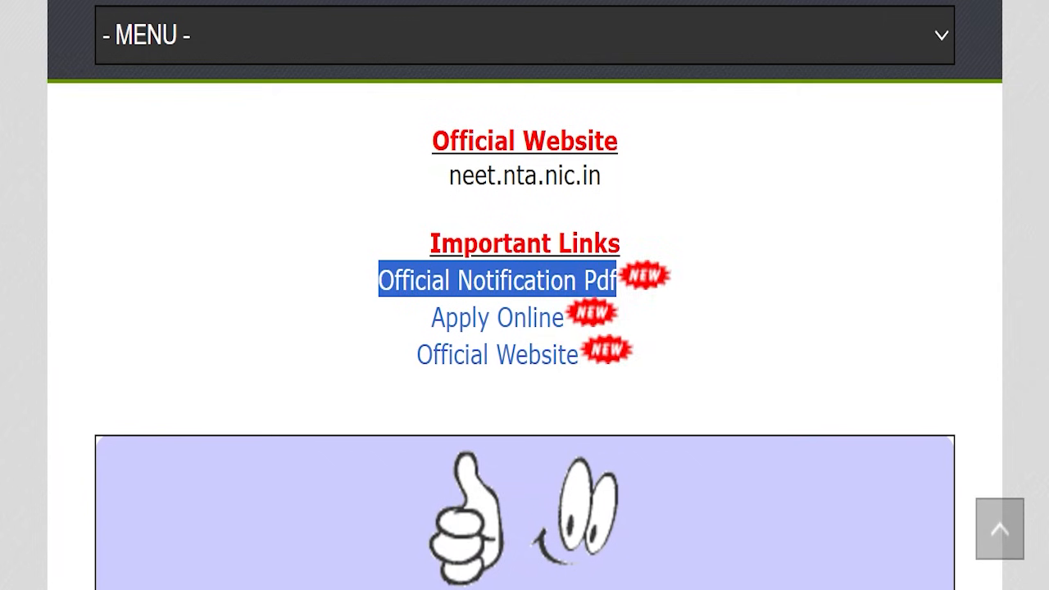
Open the NEET (UG) 2026 application portal from the Apply Online link and review its application steps, registration and login boxes.
{"action": "triple_click", "coordinate": [560, 304]}
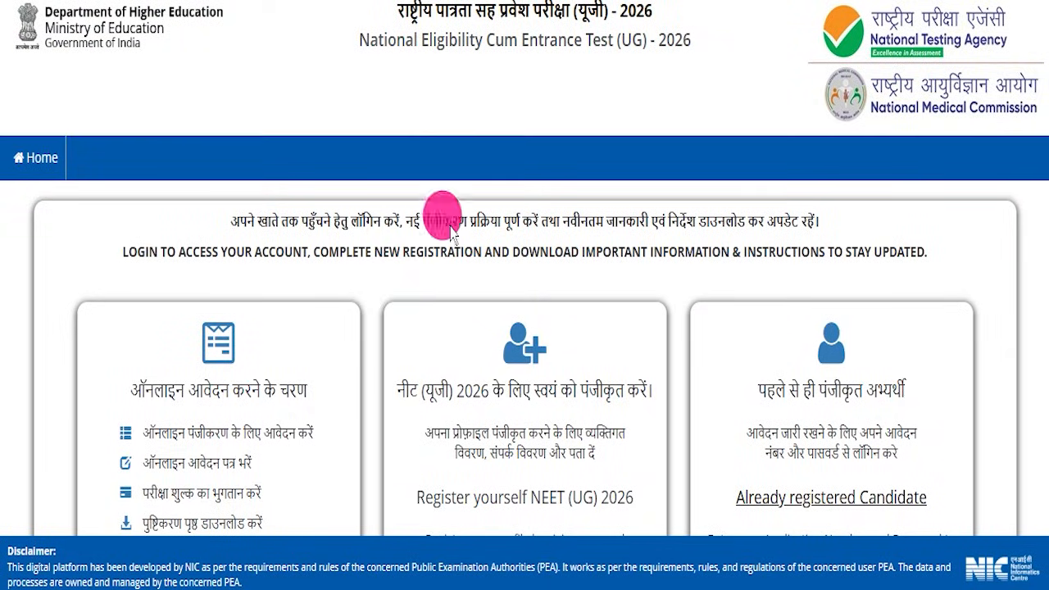
{"action": "scroll", "coordinate": [434, 292], "scroll_direction": "down", "scroll_amount": 3}
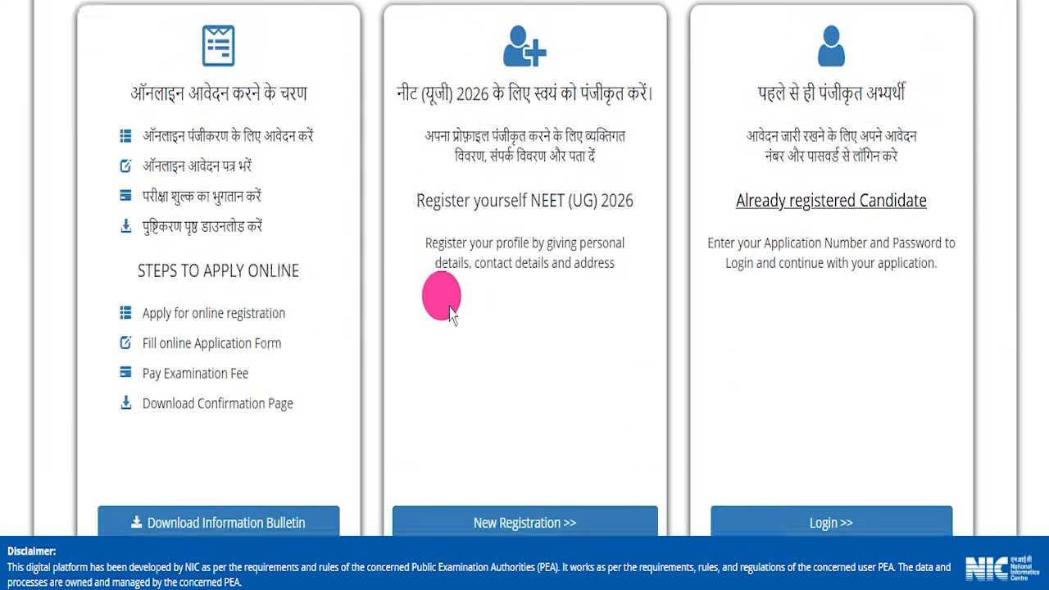
{"action": "scroll", "coordinate": [434, 300], "scroll_direction": "up", "scroll_amount": 3}
{"action": "scroll", "coordinate": [436, 318], "scroll_direction": "down", "scroll_amount": 1}
{"action": "scroll", "coordinate": [438, 315], "scroll_direction": "up", "scroll_amount": 1}
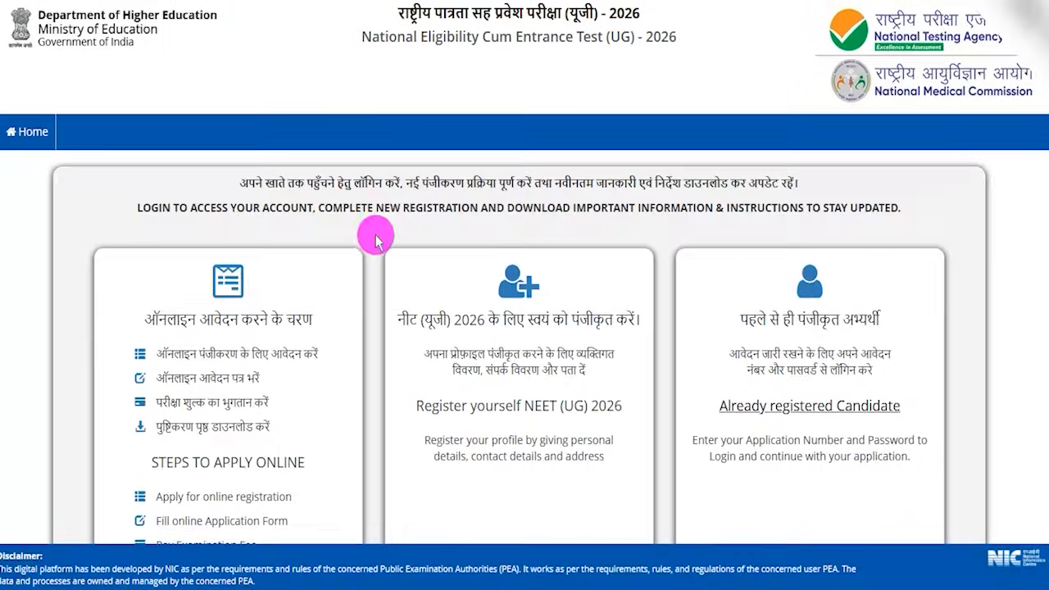
{"action": "scroll", "coordinate": [376, 238], "scroll_direction": "down", "scroll_amount": 3}
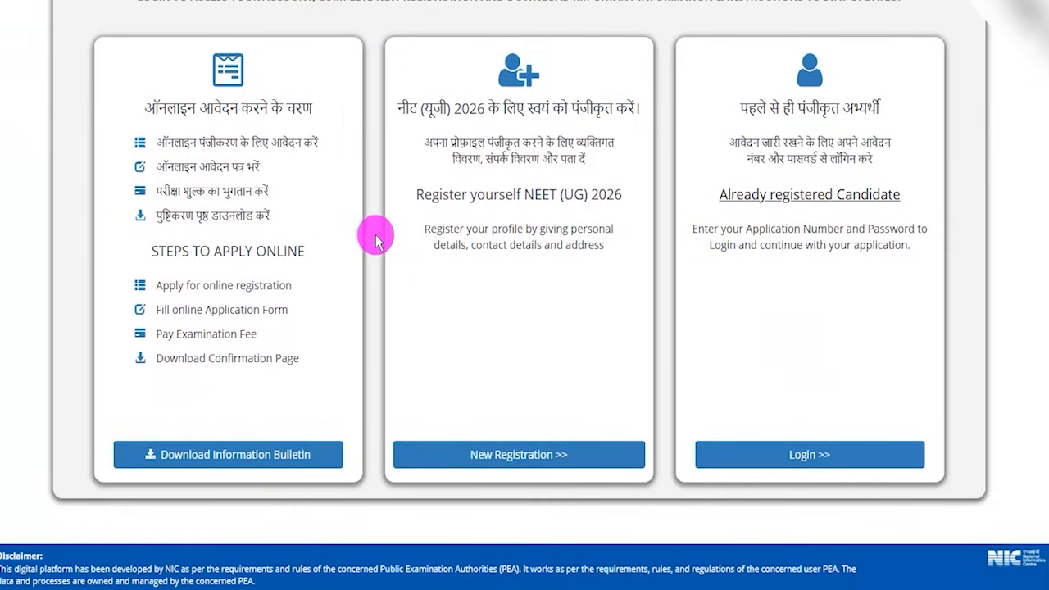
Frame the Already registered Candidate box, draw an arrow to its Login option and open the candidate login page.
{"action": "mouse_move", "coordinate": [664, 29]}
{"action": "left_mouse_down"}
{"action": "mouse_move", "coordinate": [869, 45]}
{"action": "mouse_move", "coordinate": [945, 237]}
{"action": "mouse_move", "coordinate": [952, 485]}
{"action": "left_mouse_up"}
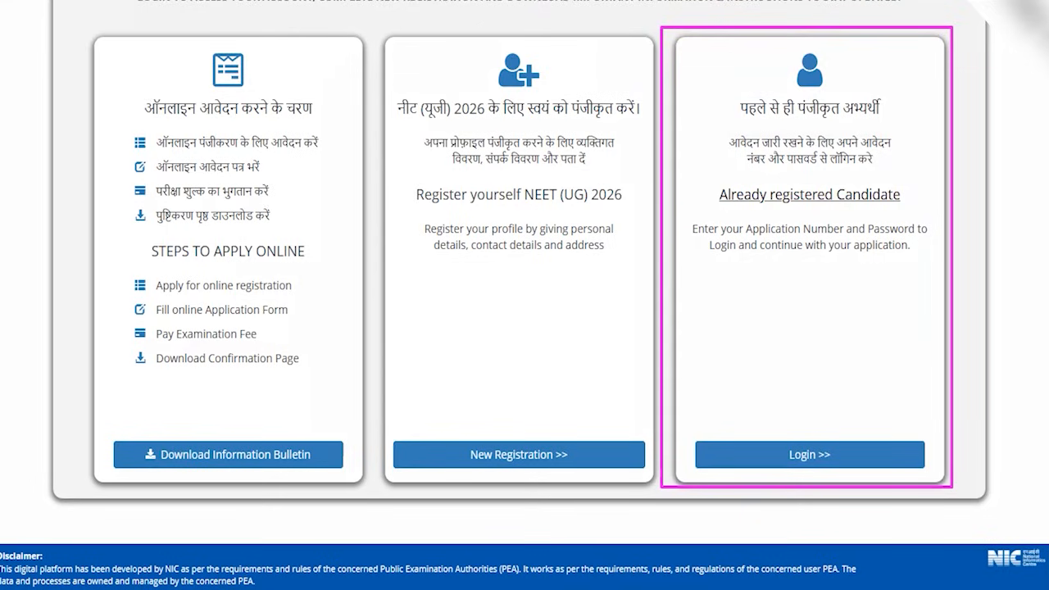
{"action": "left_click_drag", "start_coordinate": [903, 263], "coordinate": [837, 442]}
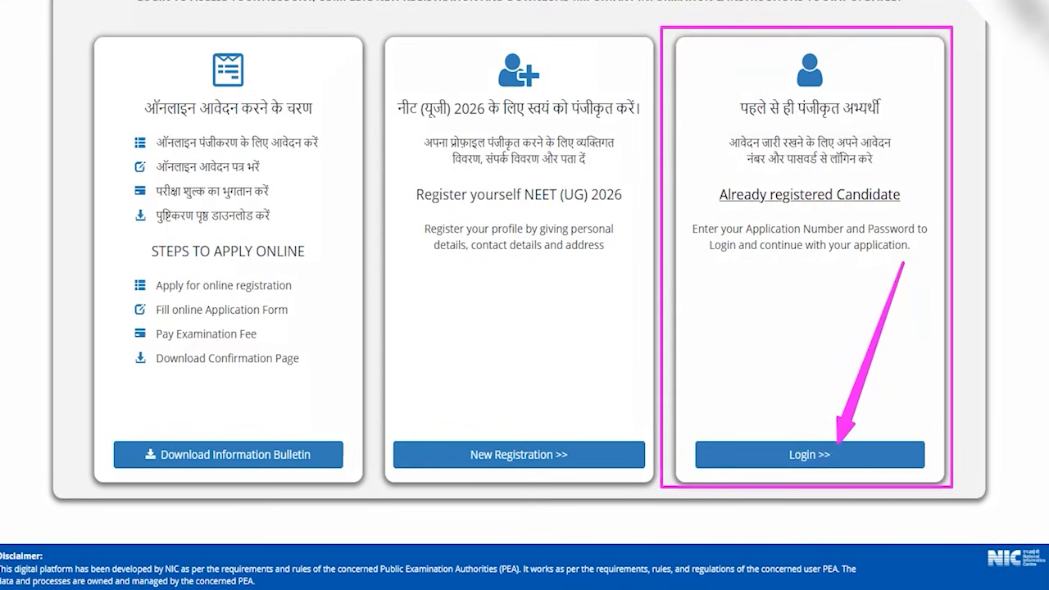
{"action": "left_click", "coordinate": [754, 466]}
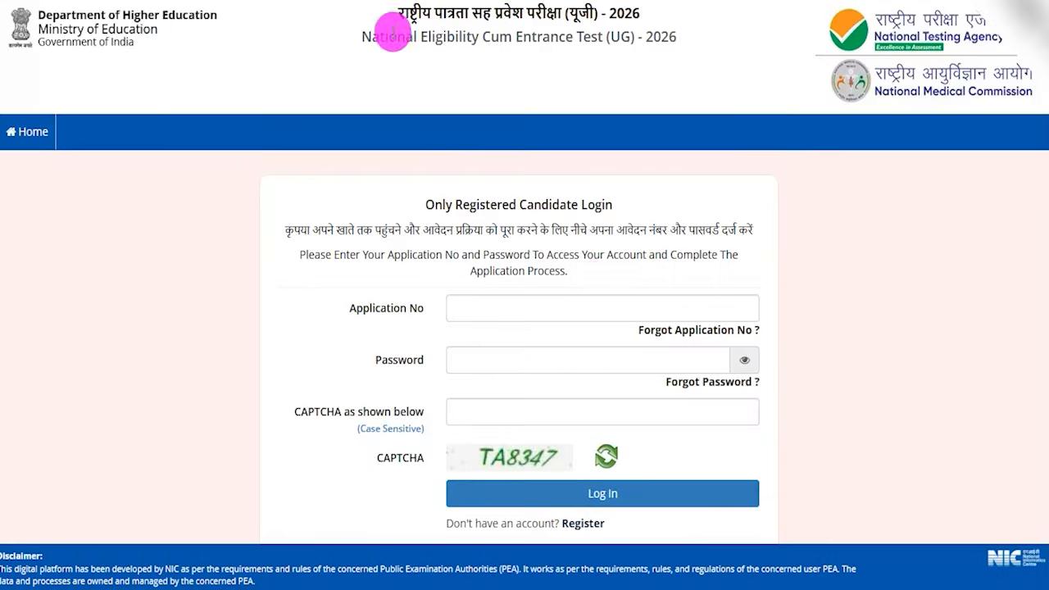
Mark the Application No, Password and CAPTCHA fields and the Log In option on the login page, and clear the marks.
{"action": "scroll", "coordinate": [817, 322], "scroll_direction": "down", "scroll_amount": 1}
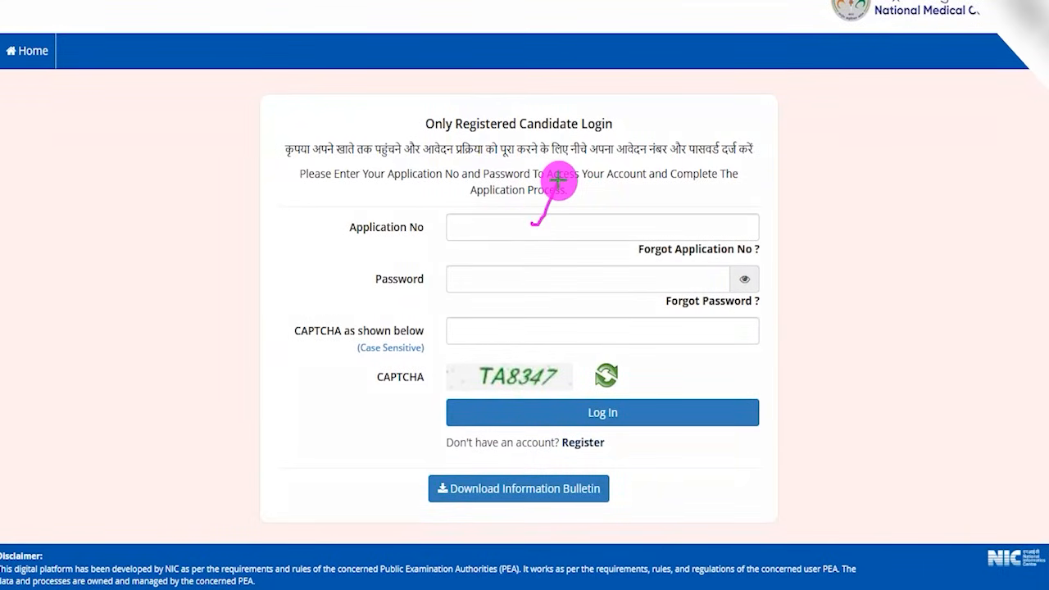
{"action": "left_click_drag", "start_coordinate": [532, 277], "coordinate": [561, 243]}
{"action": "left_click_drag", "start_coordinate": [481, 388], "coordinate": [545, 390]}
{"action": "left_click_drag", "start_coordinate": [521, 336], "coordinate": [562, 306]}
{"action": "left_click_drag", "start_coordinate": [908, 141], "coordinate": [711, 399]}
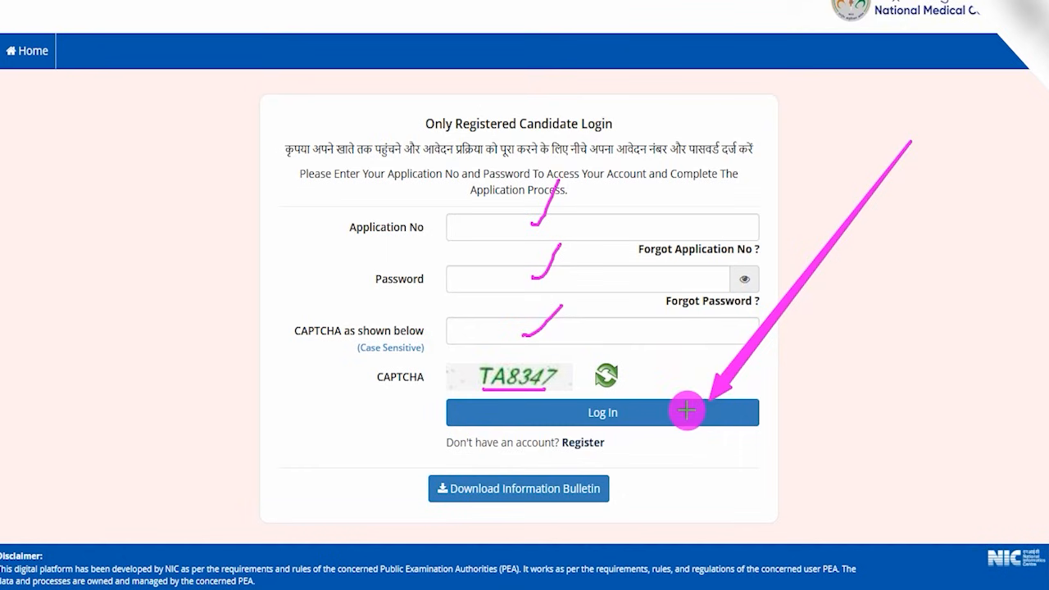
{"action": "key", "text": "Escape"}
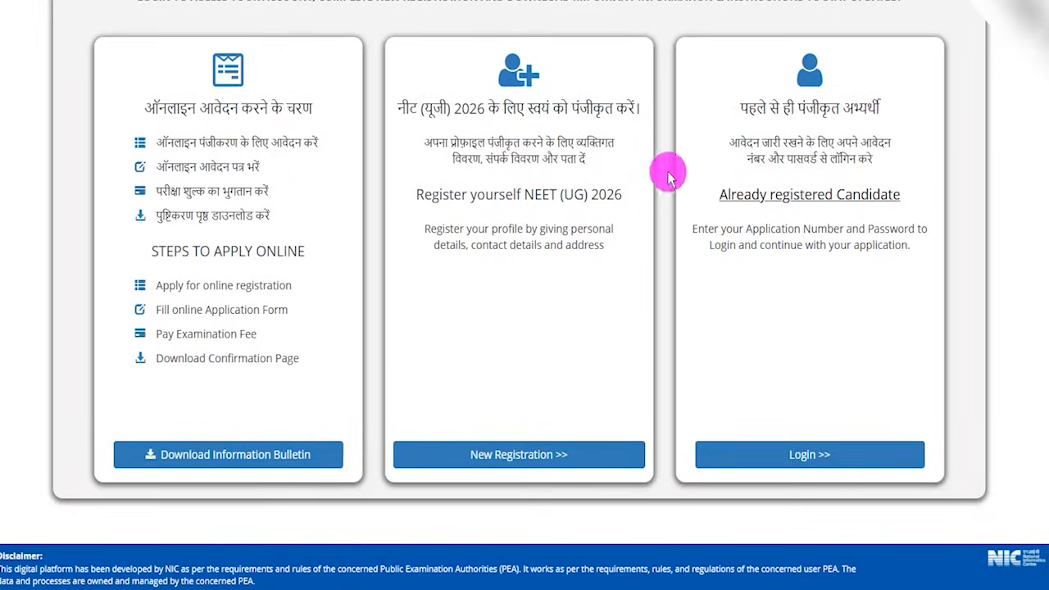
Frame the Register yourself NEET (UG) 2026 box on the portal home page, point an arrow at New Registration and open the registration form.
{"action": "scroll", "coordinate": [664, 188], "scroll_direction": "up", "scroll_amount": 3}
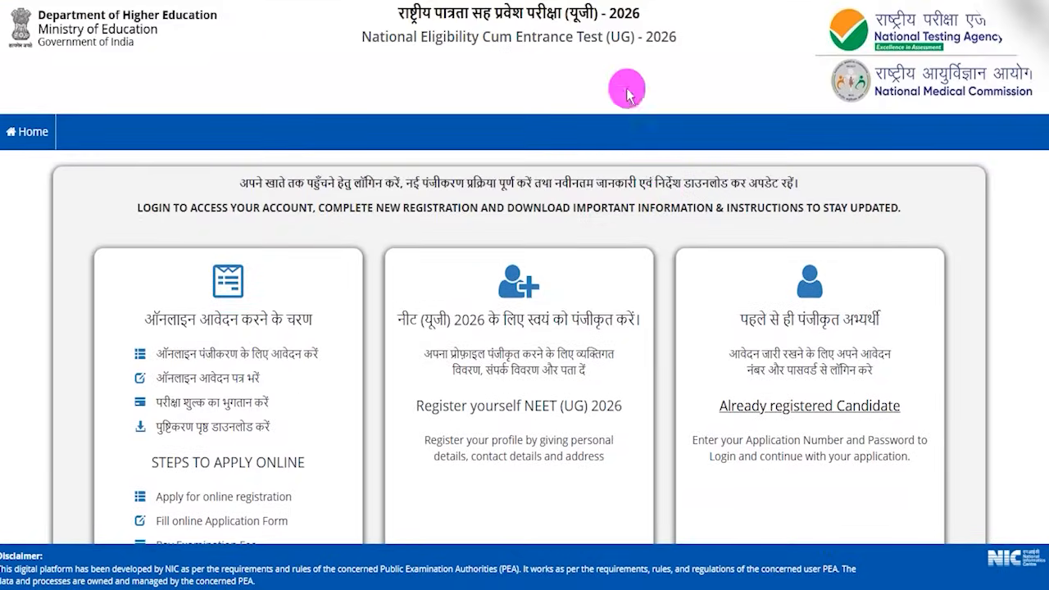
{"action": "scroll", "coordinate": [643, 191], "scroll_direction": "down", "scroll_amount": 1}
{"action": "scroll", "coordinate": [643, 191], "scroll_direction": "down", "scroll_amount": 3}
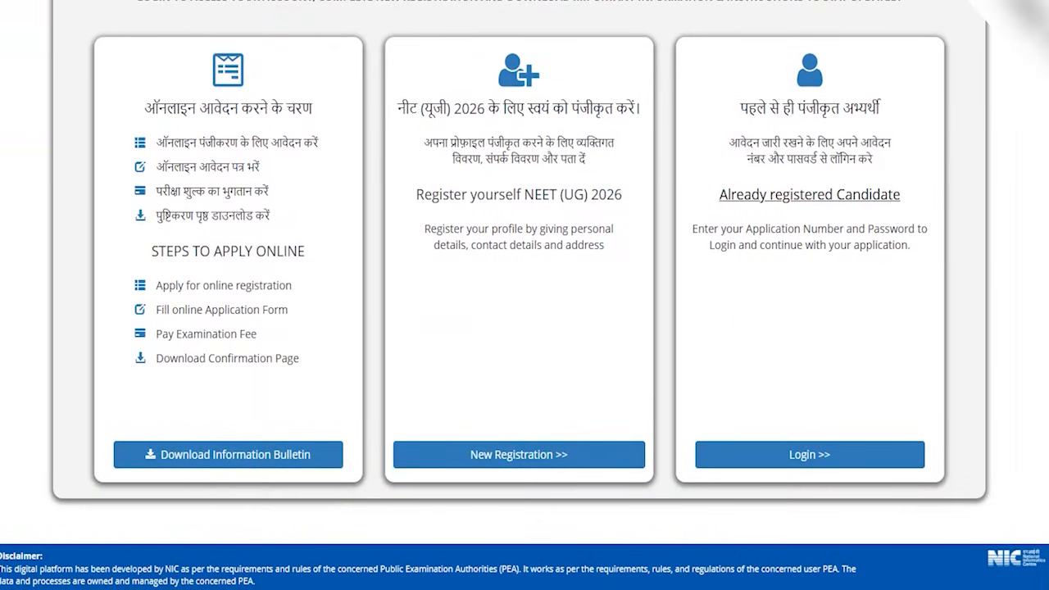
{"action": "mouse_move", "coordinate": [373, 23]}
{"action": "left_mouse_down"}
{"action": "mouse_move", "coordinate": [631, 77]}
{"action": "mouse_move", "coordinate": [688, 448]}
{"action": "mouse_move", "coordinate": [668, 501]}
{"action": "left_mouse_up"}
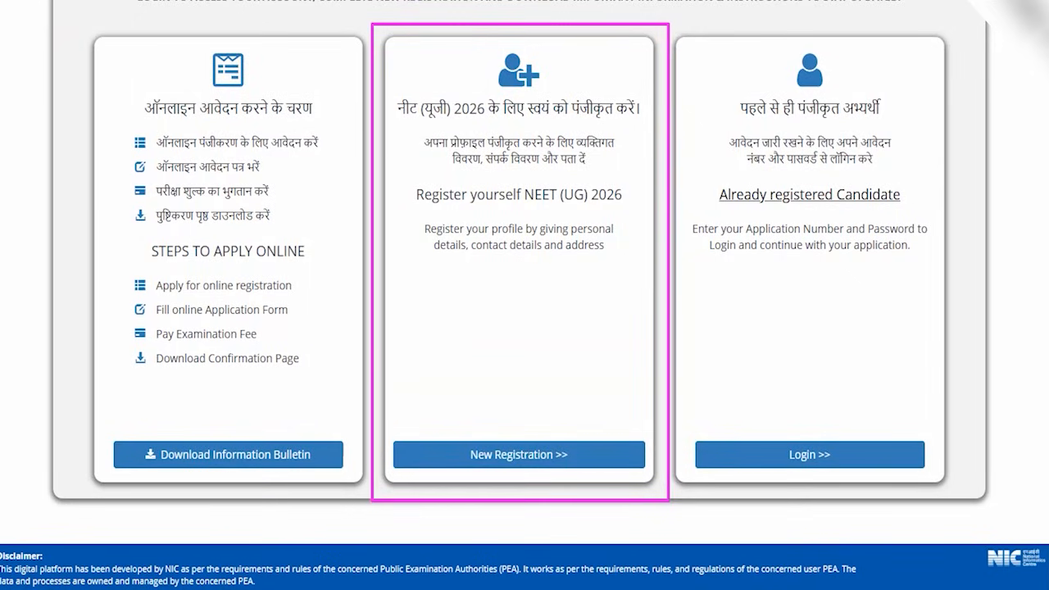
{"action": "left_click_drag", "start_coordinate": [612, 273], "coordinate": [557, 426]}
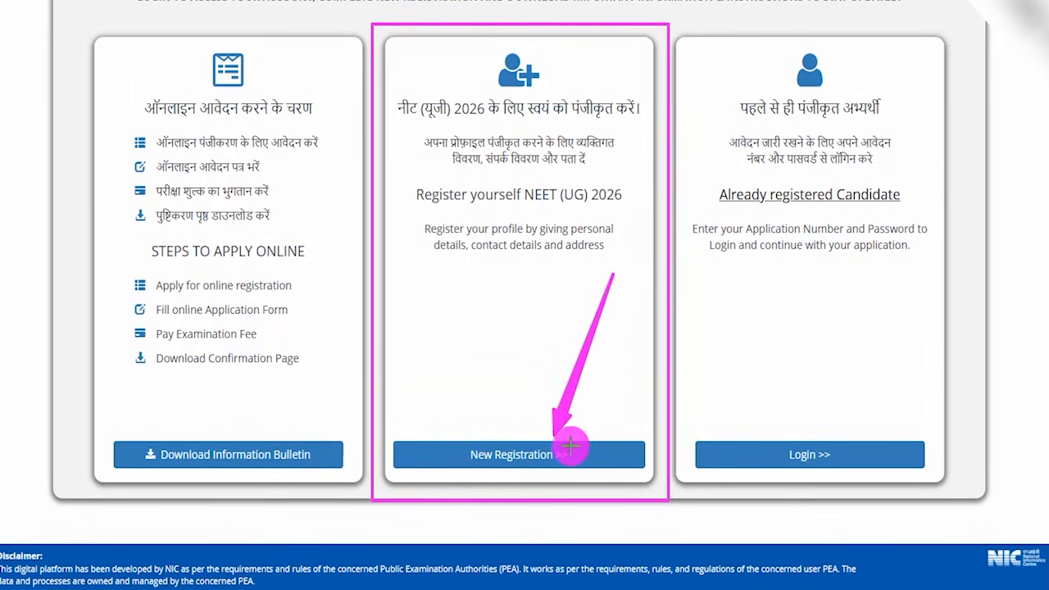
{"action": "key", "text": "Escape"}
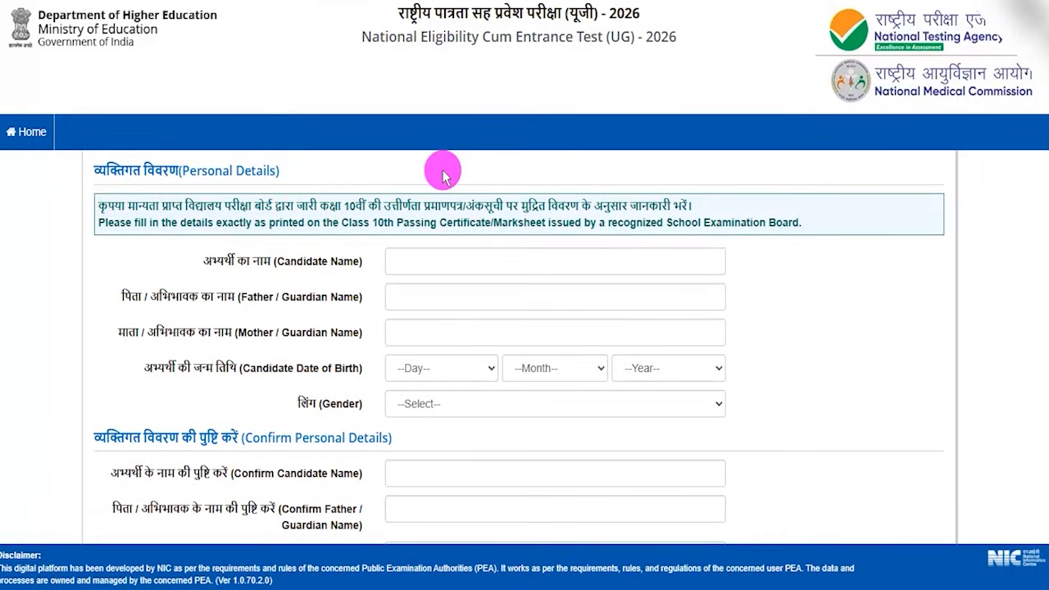
Highlight the Personal Details heading and tick-mark the Candidate Name and Father / Guardian Name fields.
{"action": "left_click_drag", "start_coordinate": [144, 170], "coordinate": [244, 168]}
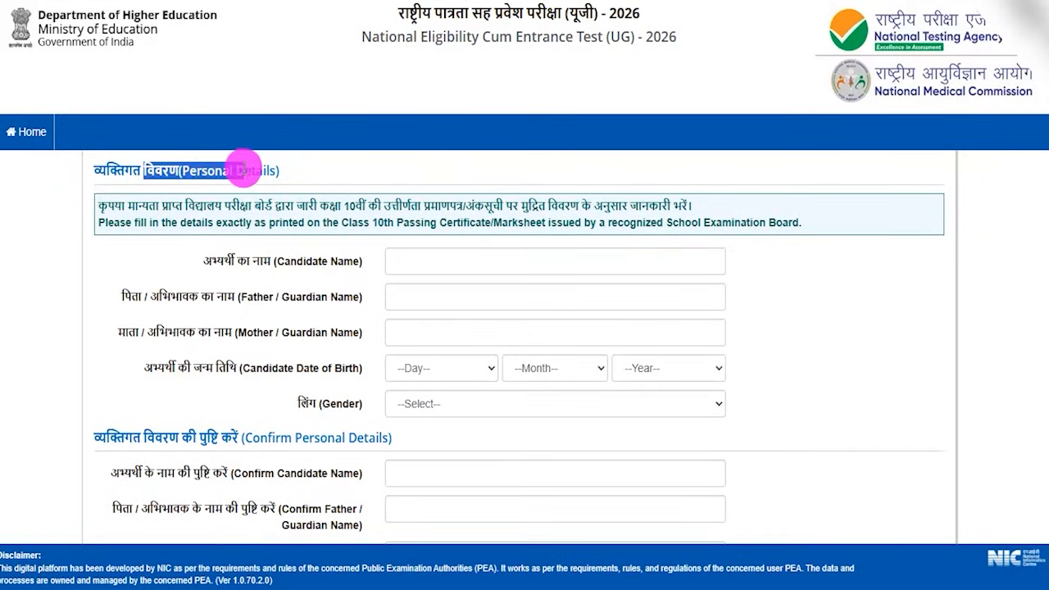
{"action": "scroll", "coordinate": [712, 217], "scroll_direction": "down", "scroll_amount": 2}
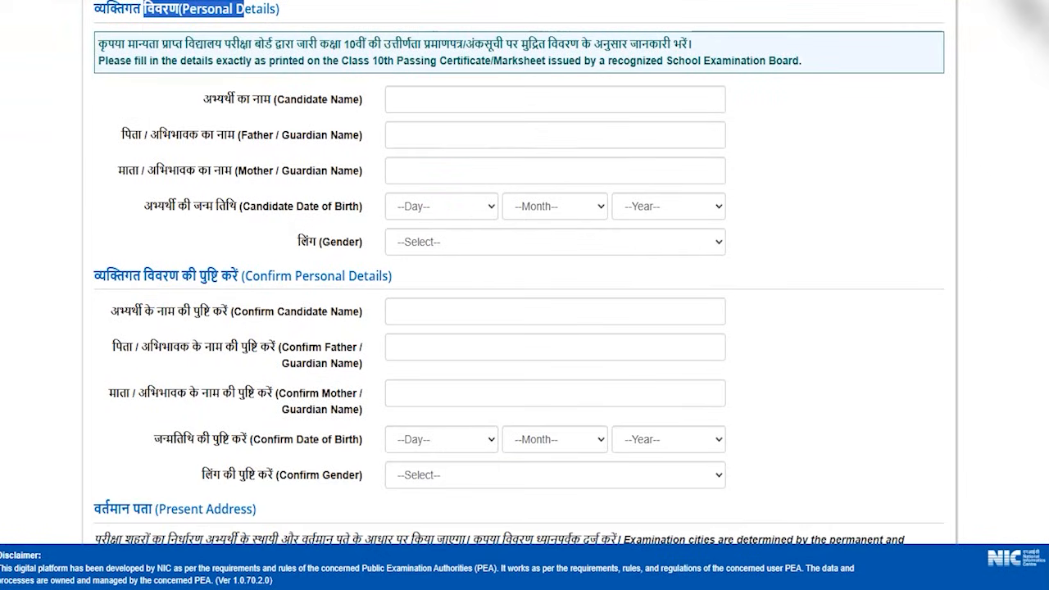
{"action": "left_click", "coordinate": [463, 98]}
{"action": "left_click_drag", "start_coordinate": [479, 94], "coordinate": [493, 51]}
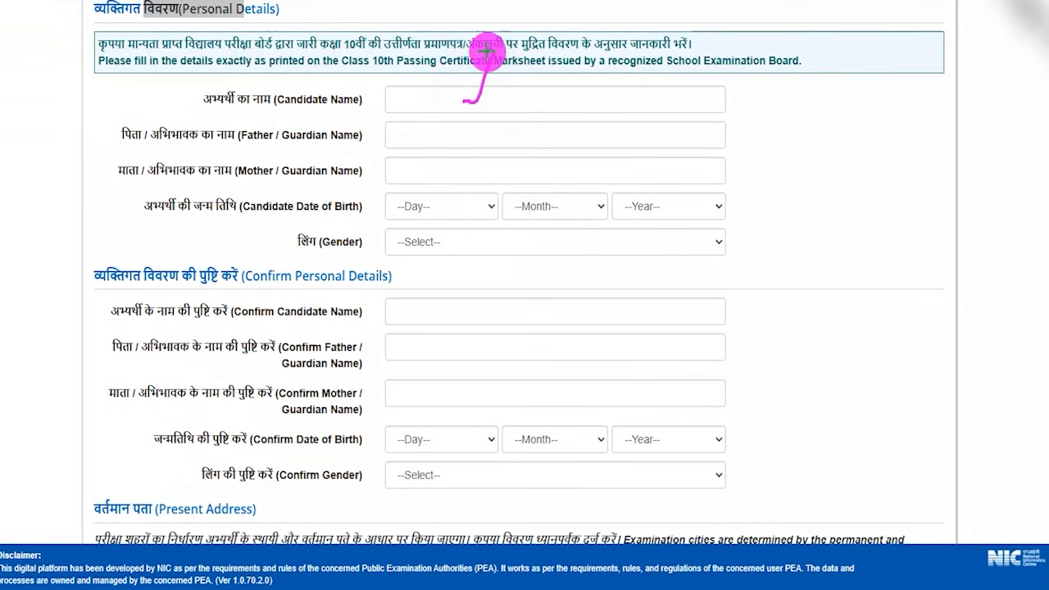
{"action": "left_click_drag", "start_coordinate": [471, 137], "coordinate": [494, 107]}
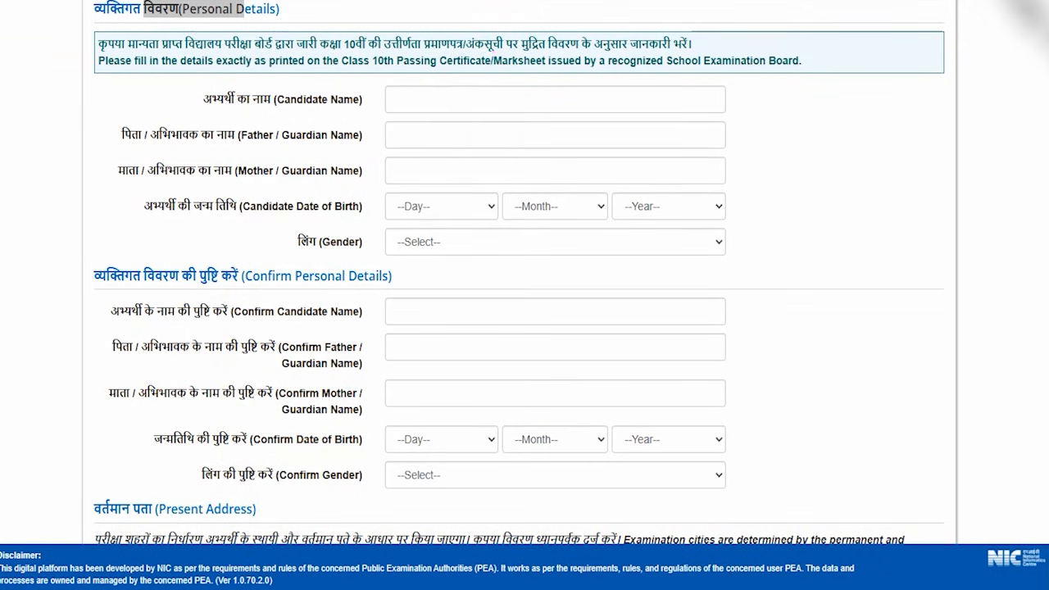
Point out the day and year choices for Candidate Date of Birth and set Gender to Male.
{"action": "left_click", "coordinate": [420, 206]}
{"action": "left_click", "coordinate": [627, 205]}
{"action": "left_click", "coordinate": [304, 236]}
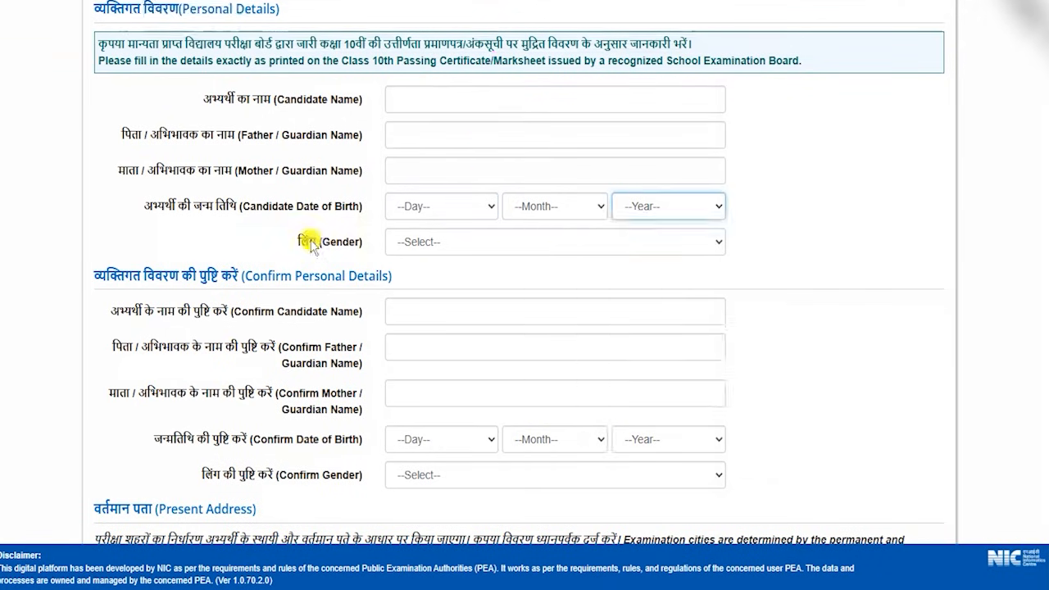
{"action": "left_click", "coordinate": [439, 244]}
{"action": "left_click", "coordinate": [412, 281]}
{"action": "left_click", "coordinate": [427, 248]}
{"action": "left_click", "coordinate": [416, 303]}
{"action": "left_click", "coordinate": [411, 250]}
{"action": "left_click", "coordinate": [412, 285]}
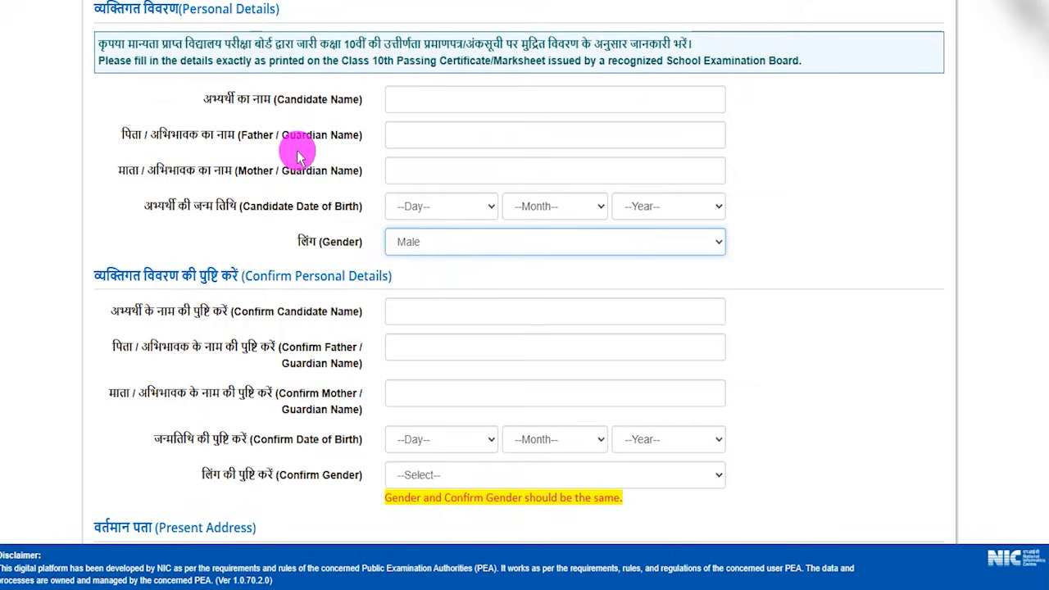
Highlight the Confirm Personal Details heading and point out the confirm fields for the candidate, father / guardian and mother / guardian names.
{"action": "left_click_drag", "start_coordinate": [301, 276], "coordinate": [348, 275]}
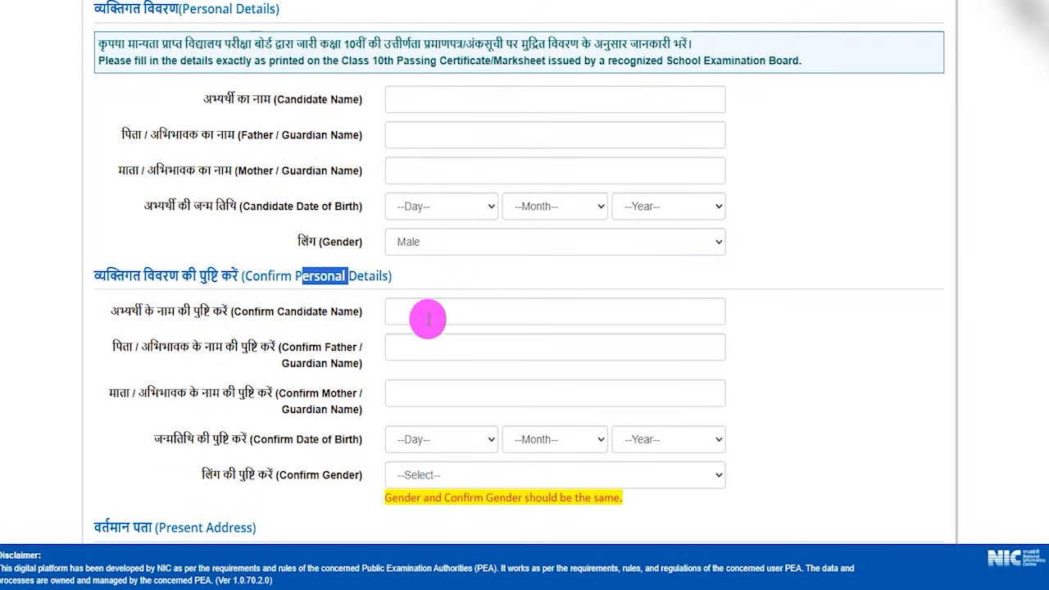
{"action": "left_click_drag", "start_coordinate": [190, 310], "coordinate": [309, 312]}
{"action": "left_click", "coordinate": [455, 315]}
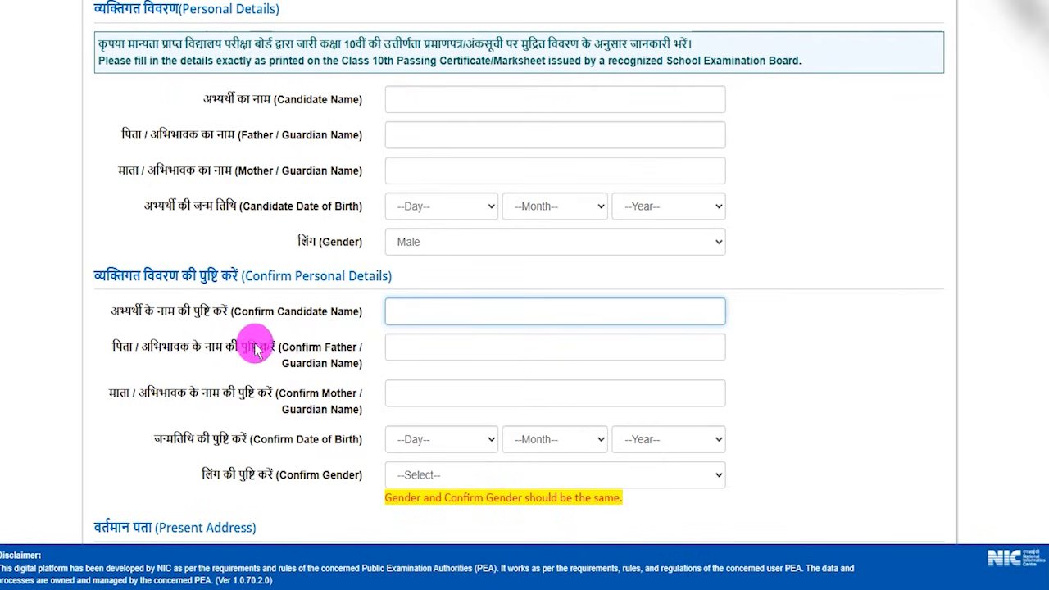
{"action": "left_click_drag", "start_coordinate": [175, 344], "coordinate": [283, 344]}
{"action": "left_click", "coordinate": [453, 344]}
{"action": "left_click_drag", "start_coordinate": [187, 393], "coordinate": [450, 392]}
{"action": "left_click", "coordinate": [446, 394]}
Show the day, month and year choices for Confirm Date of Birth and set Confirm Gender to Male.
{"action": "left_click", "coordinate": [424, 440]}
{"action": "left_click", "coordinate": [525, 440]}
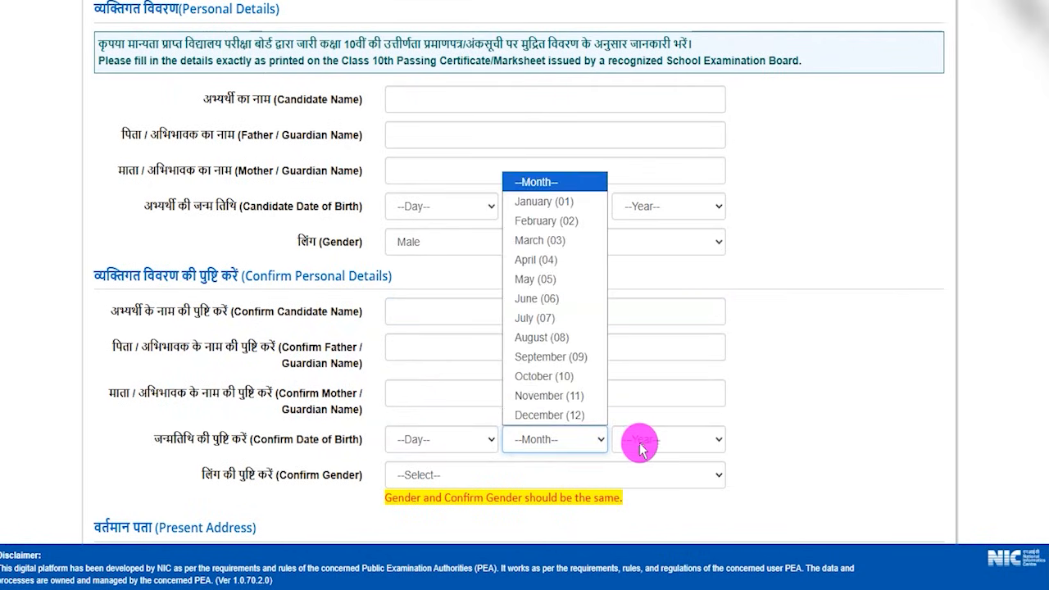
{"action": "left_click", "coordinate": [644, 439]}
{"action": "left_click", "coordinate": [284, 461]}
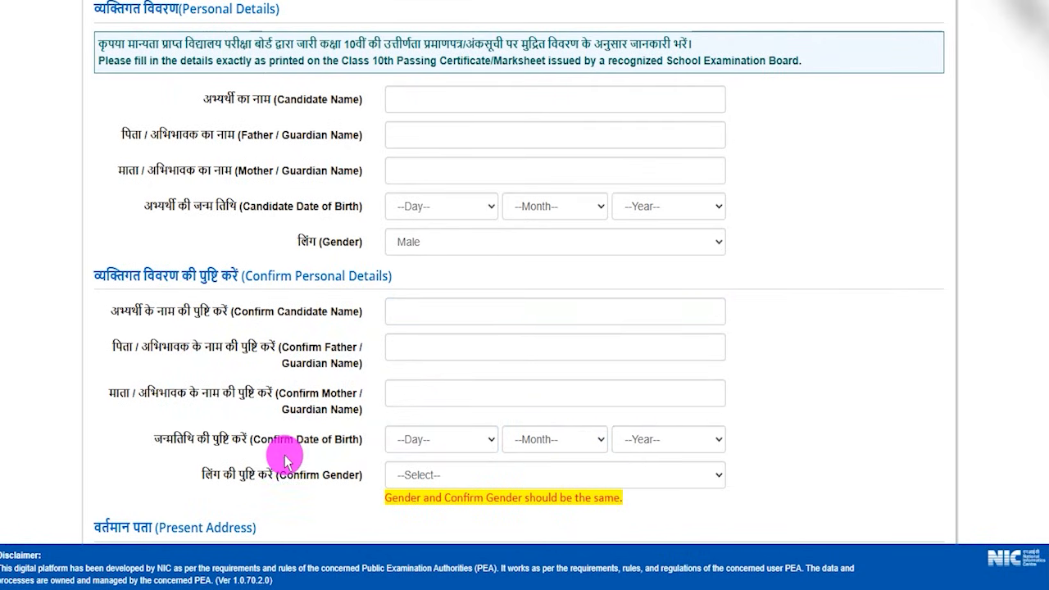
{"action": "left_click", "coordinate": [419, 482]}
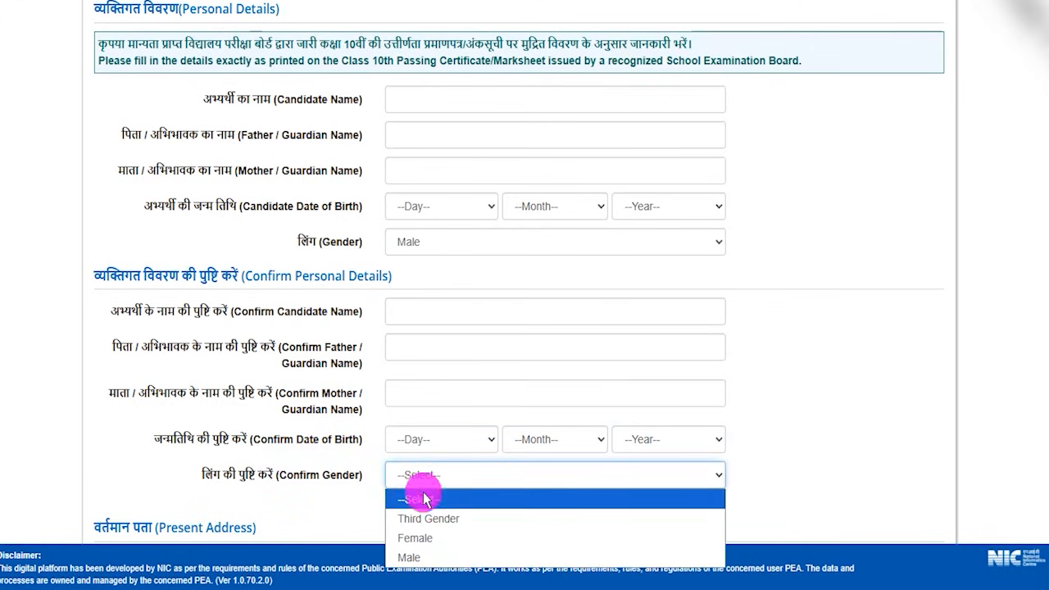
{"action": "left_click", "coordinate": [410, 555]}
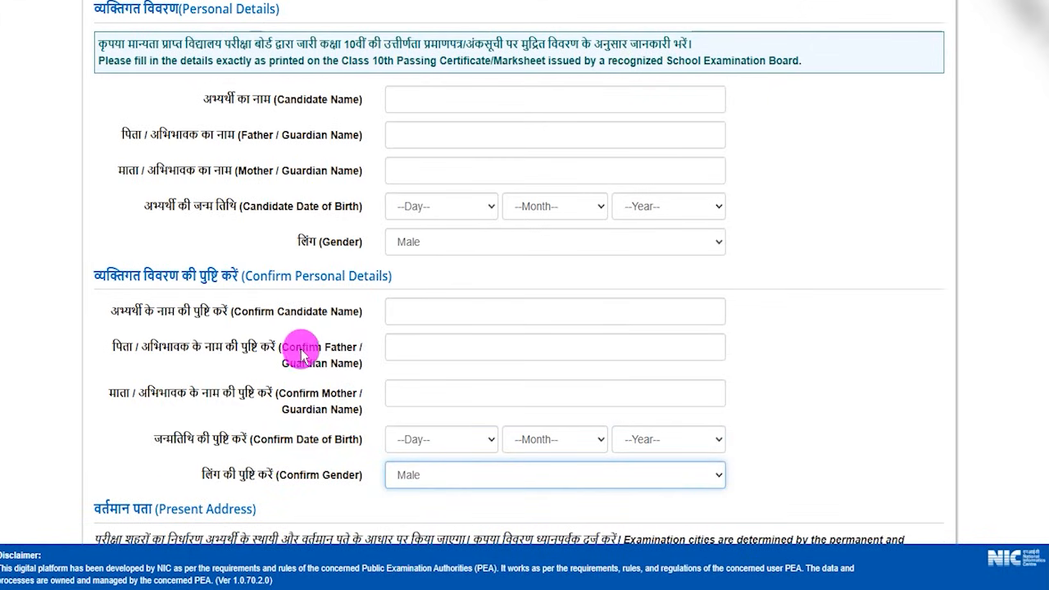
Go through the Present Address section, pointing out the three address lines, Country, State and District without filling them in.
{"action": "scroll", "coordinate": [300, 344], "scroll_direction": "down", "scroll_amount": 3}
{"action": "scroll", "coordinate": [293, 319], "scroll_direction": "down", "scroll_amount": 1}
{"action": "left_click_drag", "start_coordinate": [158, 188], "coordinate": [222, 188]}
{"action": "scroll", "coordinate": [286, 278], "scroll_direction": "down", "scroll_amount": 1}
{"action": "left_click", "coordinate": [410, 185]}
{"action": "left_click", "coordinate": [416, 220]}
{"action": "left_click", "coordinate": [425, 254]}
{"action": "left_click", "coordinate": [430, 288]}
{"action": "left_click", "coordinate": [416, 325]}
{"action": "left_click", "coordinate": [417, 327]}
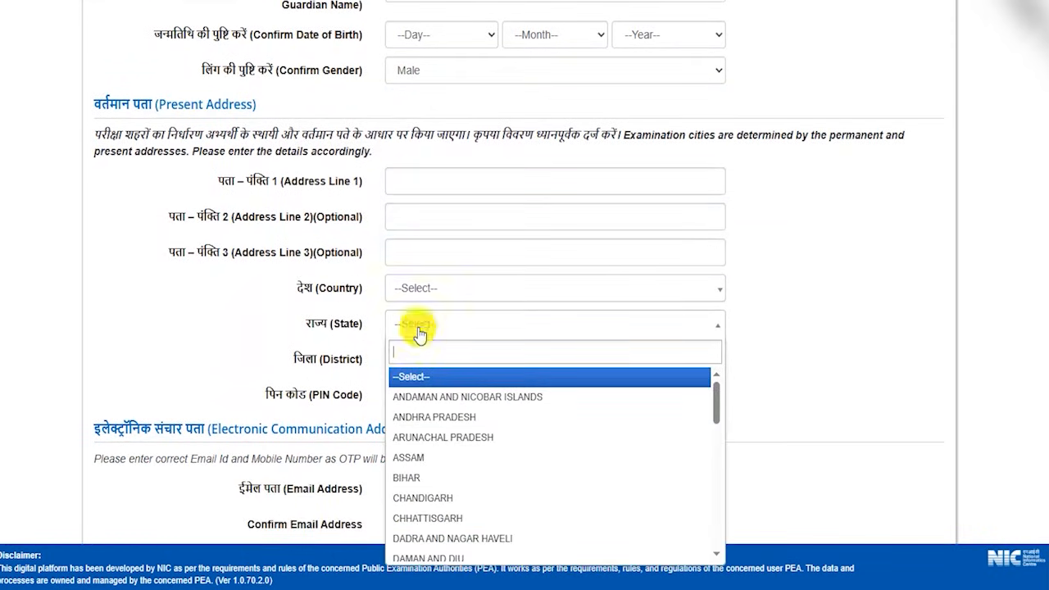
{"action": "left_click", "coordinate": [402, 368]}
Highlight the Electronic Communication Address heading and point out the Email Address and Confirm Email Address fields.
{"action": "scroll", "coordinate": [282, 287], "scroll_direction": "down", "scroll_amount": 2}
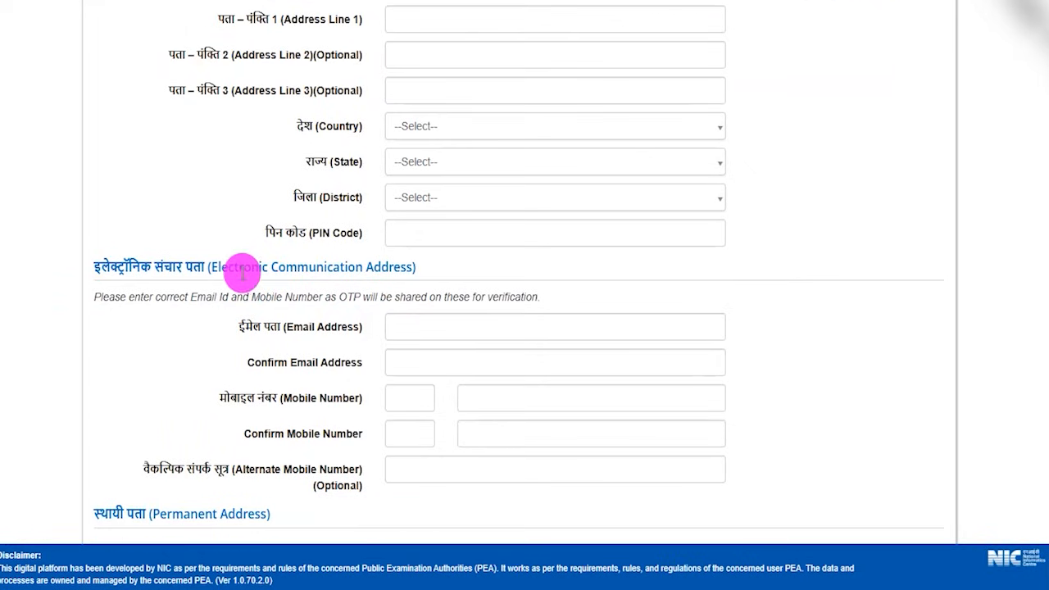
{"action": "left_click_drag", "start_coordinate": [229, 266], "coordinate": [299, 294]}
{"action": "scroll", "coordinate": [262, 306], "scroll_direction": "down", "scroll_amount": 2}
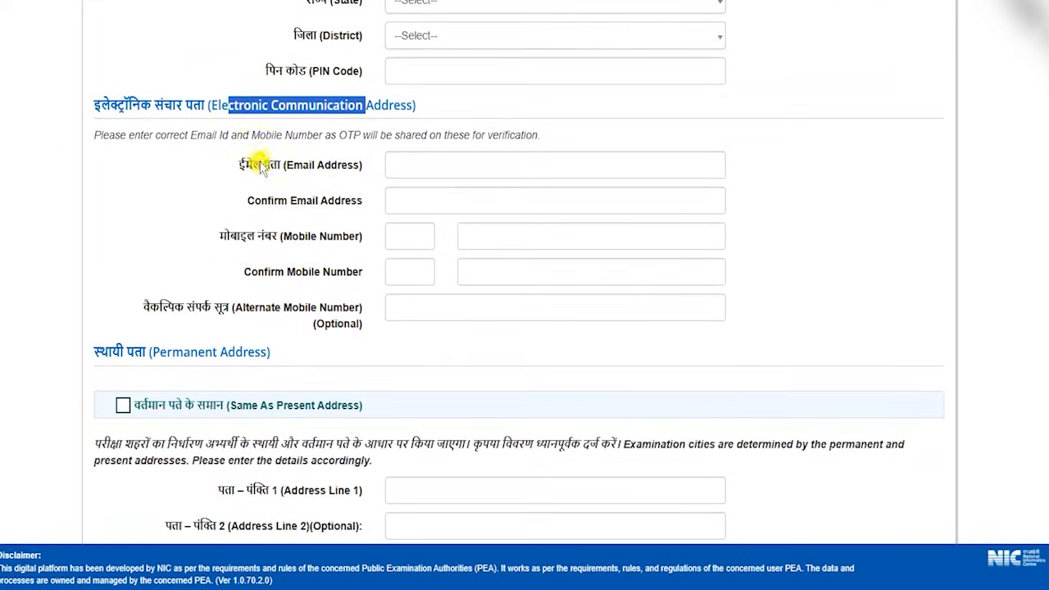
{"action": "left_click_drag", "start_coordinate": [262, 165], "coordinate": [337, 167]}
{"action": "left_click", "coordinate": [421, 161]}
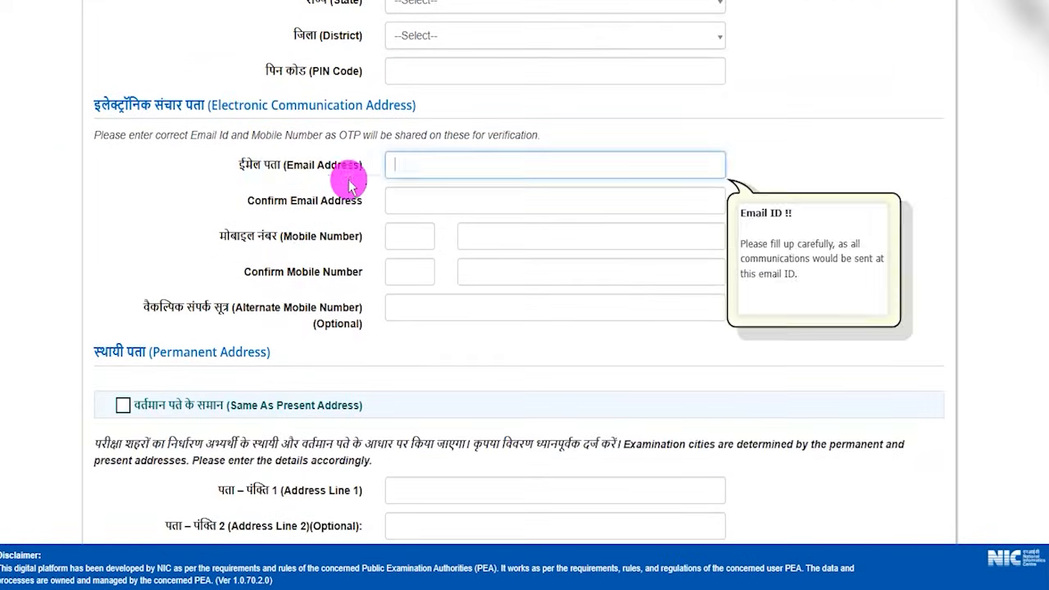
{"action": "left_click", "coordinate": [404, 199]}
{"action": "left_click_drag", "start_coordinate": [343, 201], "coordinate": [295, 211]}
Point out the Mobile Number, Confirm Mobile Number and optional Alternate Mobile Number fields.
{"action": "left_click_drag", "start_coordinate": [221, 236], "coordinate": [467, 230]}
{"action": "left_click", "coordinate": [468, 233]}
{"action": "left_click_drag", "start_coordinate": [250, 279], "coordinate": [304, 271]}
{"action": "left_click", "coordinate": [505, 271]}
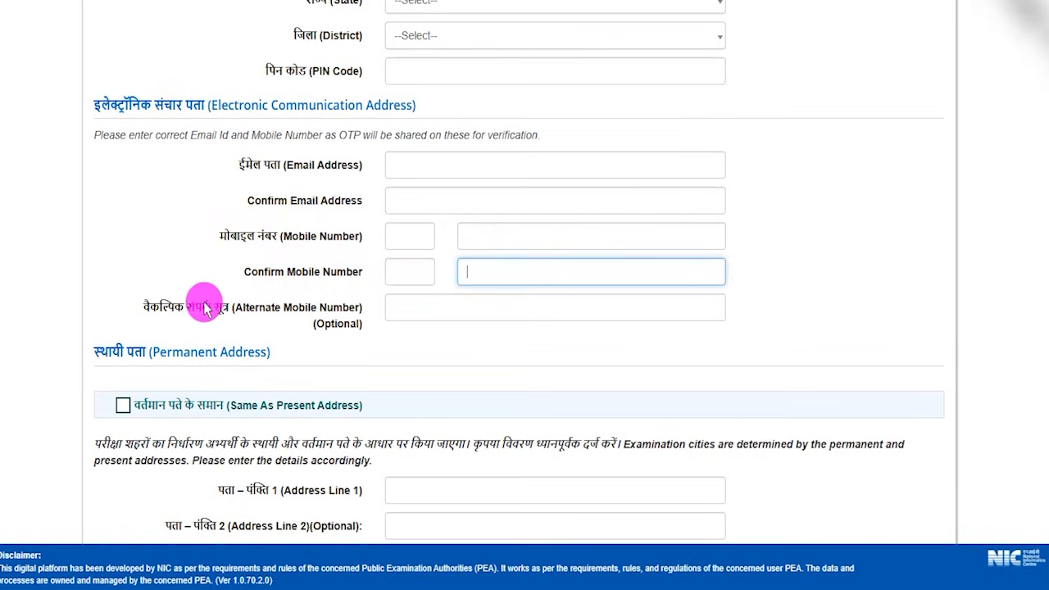
{"action": "left_click_drag", "start_coordinate": [168, 308], "coordinate": [374, 304]}
{"action": "left_click", "coordinate": [440, 306]}
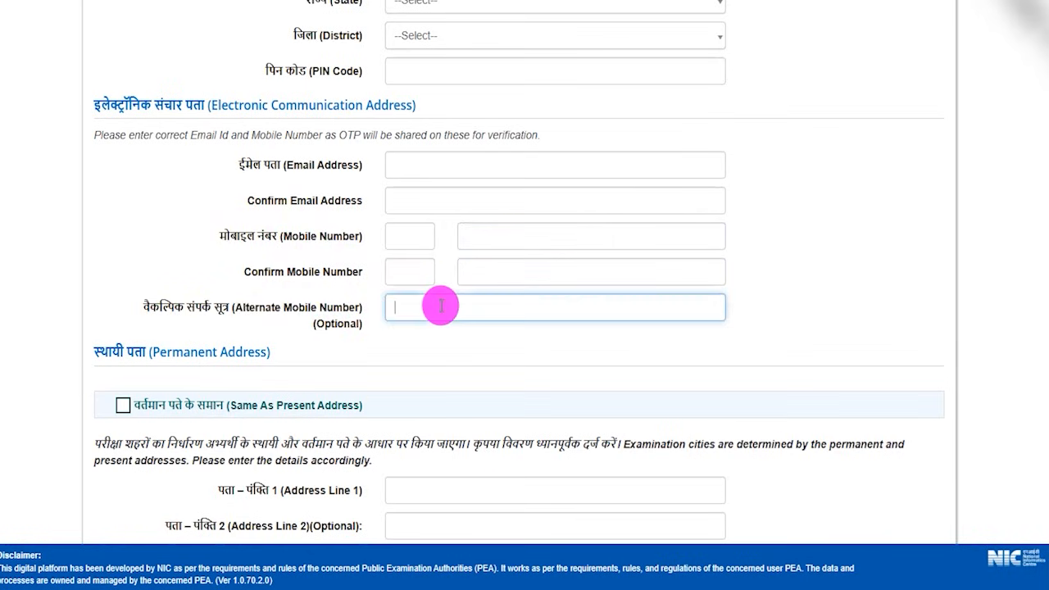
Highlight the Permanent Address heading and point out the address line, Country and State fields below it.
{"action": "scroll", "coordinate": [340, 305], "scroll_direction": "down", "scroll_amount": 1}
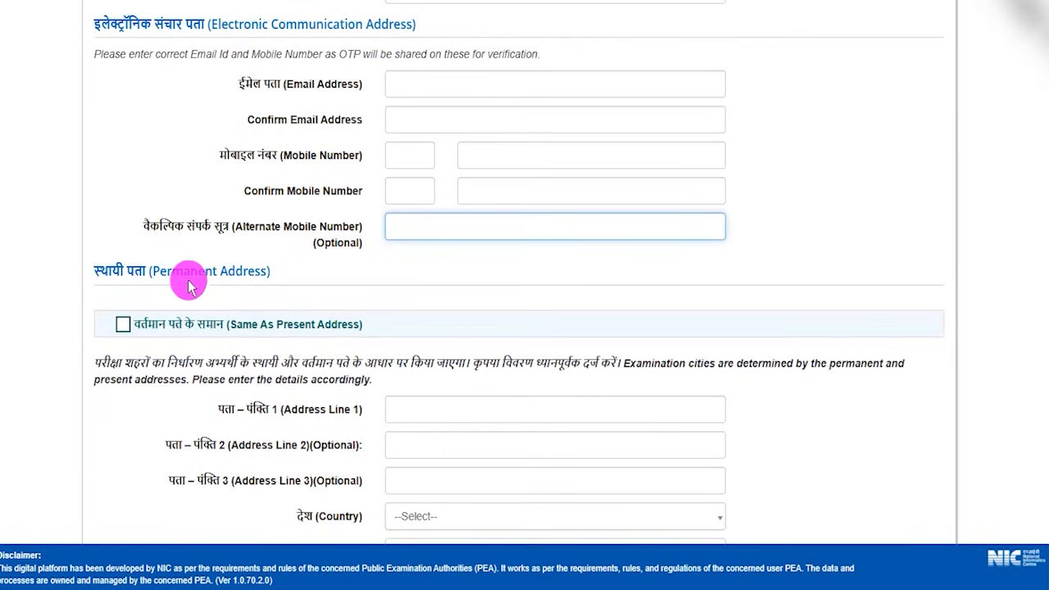
{"action": "left_click_drag", "start_coordinate": [156, 273], "coordinate": [316, 331]}
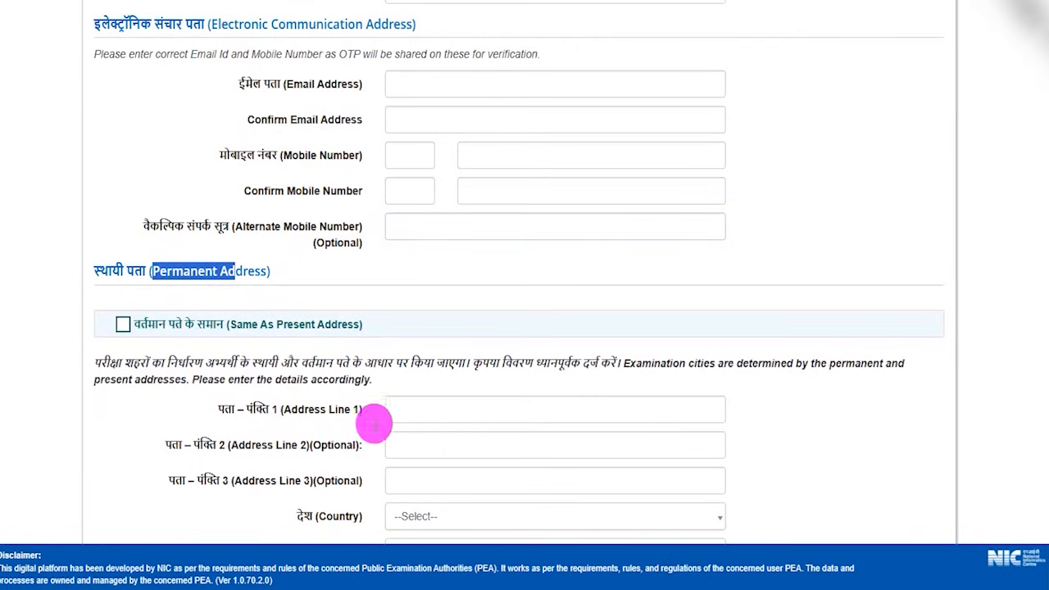
{"action": "left_click", "coordinate": [430, 416]}
{"action": "scroll", "coordinate": [430, 416], "scroll_direction": "down", "scroll_amount": 2}
{"action": "left_click", "coordinate": [428, 286]}
{"action": "left_click", "coordinate": [428, 315]}
{"action": "left_click", "coordinate": [428, 352]}
{"action": "left_click", "coordinate": [323, 367]}
Compare the Permanent and Present Address headings, try the Same As Present Address option and dismiss the resulting alert.
{"action": "scroll", "coordinate": [263, 319], "scroll_direction": "up", "scroll_amount": 2}
{"action": "left_click_drag", "start_coordinate": [204, 271], "coordinate": [269, 271]}
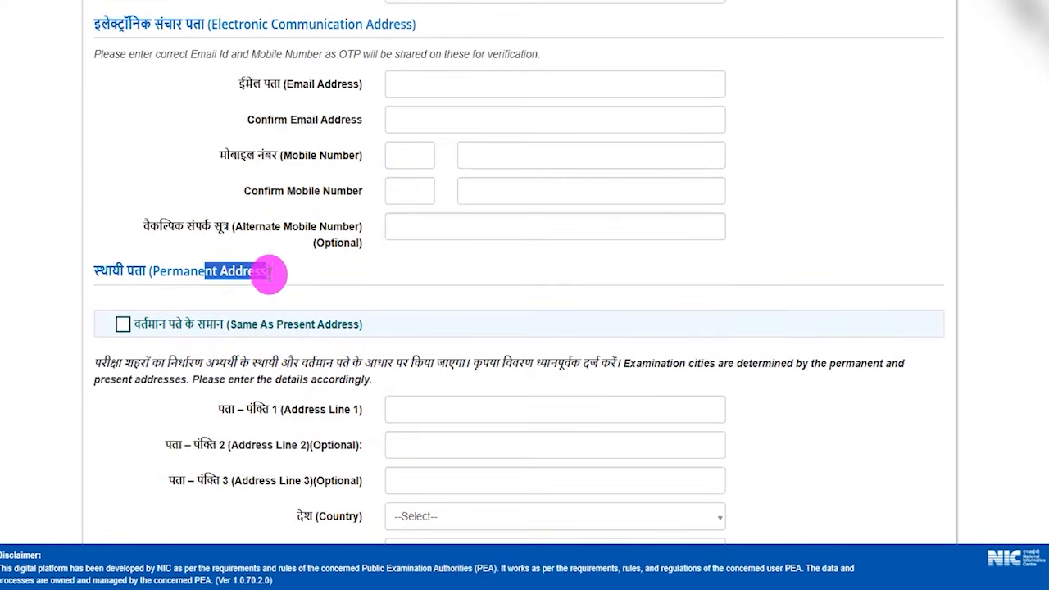
{"action": "scroll", "coordinate": [275, 359], "scroll_direction": "up", "scroll_amount": 1}
{"action": "scroll", "coordinate": [274, 359], "scroll_direction": "up", "scroll_amount": 5}
{"action": "left_click_drag", "start_coordinate": [190, 186], "coordinate": [235, 188]}
{"action": "scroll", "coordinate": [235, 189], "scroll_direction": "down", "scroll_amount": 6}
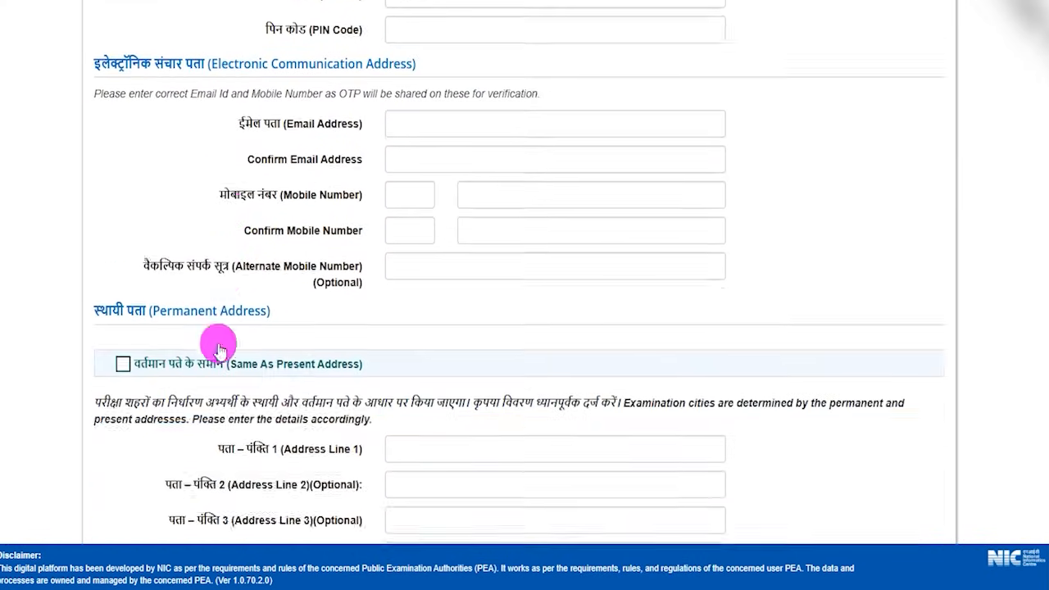
{"action": "left_click", "coordinate": [122, 325]}
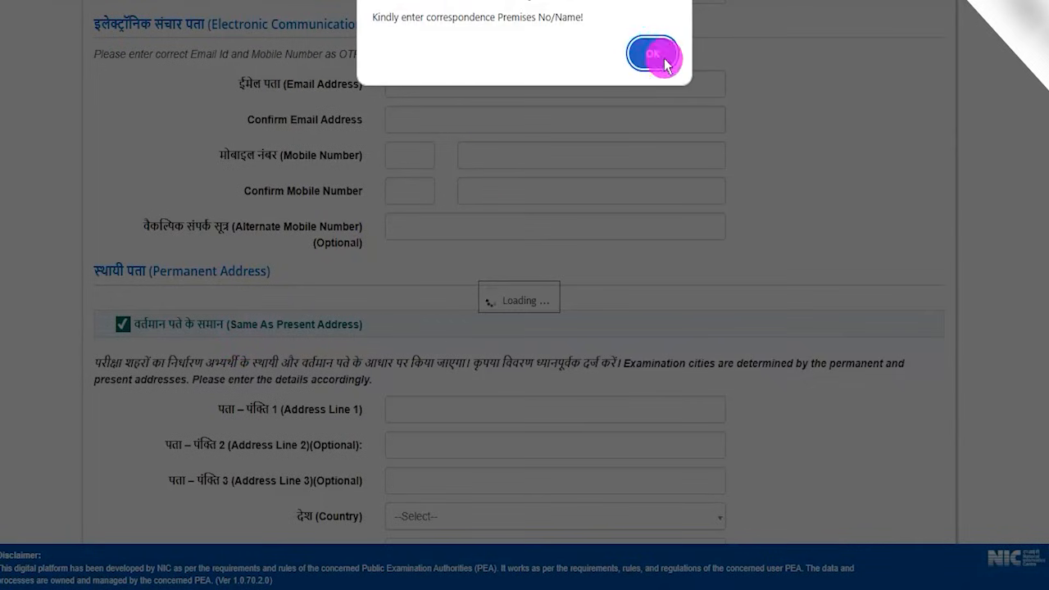
{"action": "left_click", "coordinate": [666, 64]}
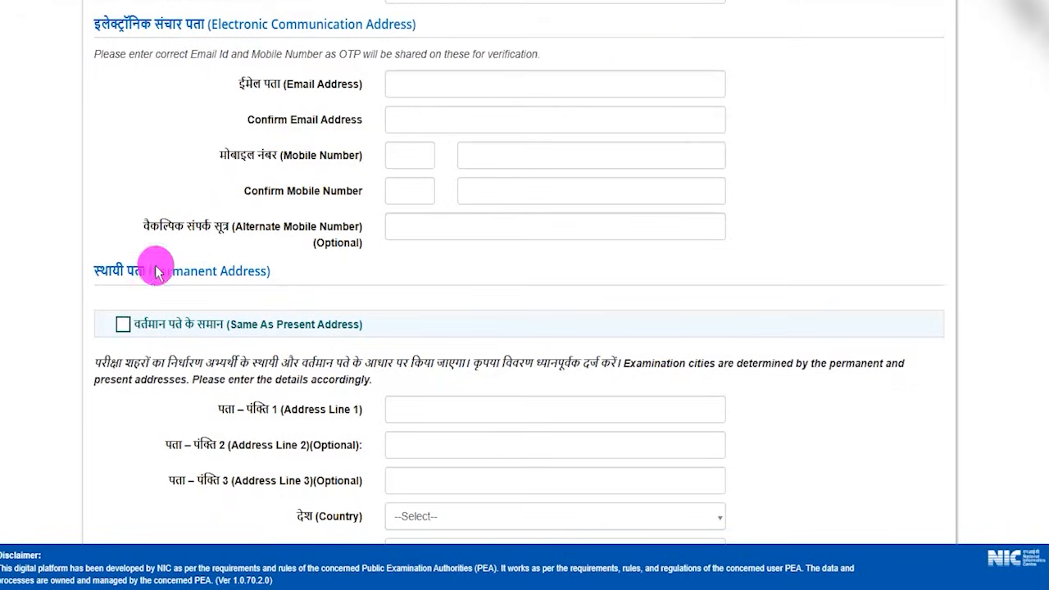
{"action": "left_click", "coordinate": [479, 421]}
Bring up the password rules in the Choose Password section and highlight the length, letter-case, numeric and special-character requirements.
{"action": "scroll", "coordinate": [479, 421], "scroll_direction": "down", "scroll_amount": 5}
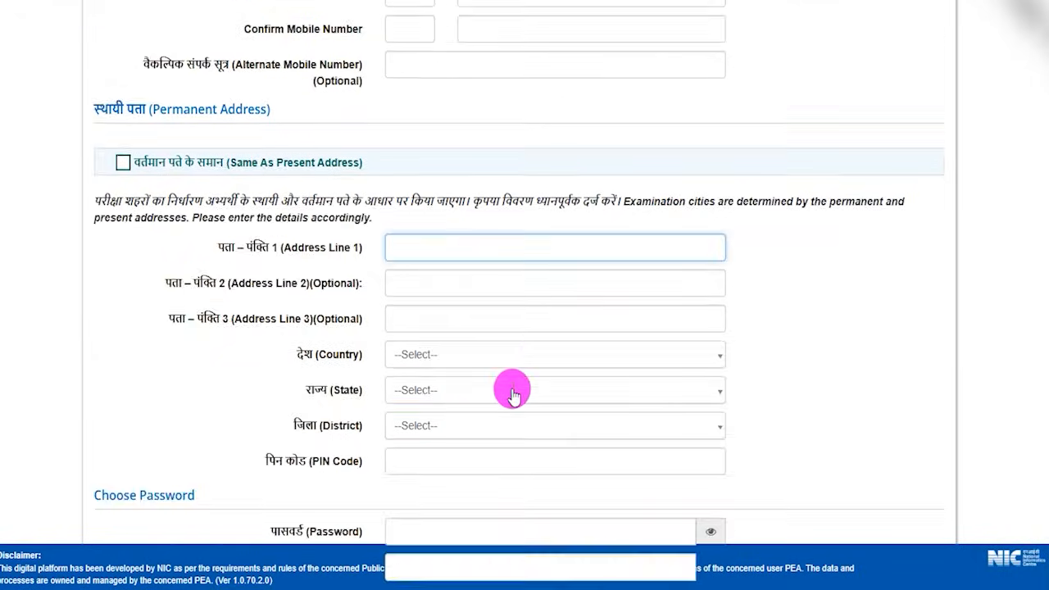
{"action": "scroll", "coordinate": [439, 367], "scroll_direction": "down", "scroll_amount": 1}
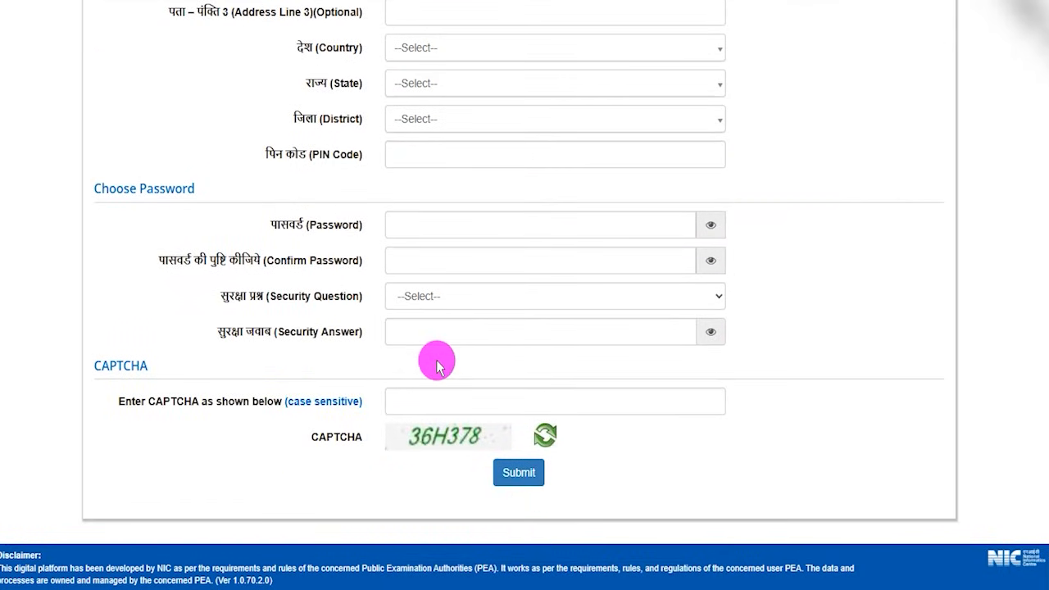
{"action": "left_click", "coordinate": [427, 227]}
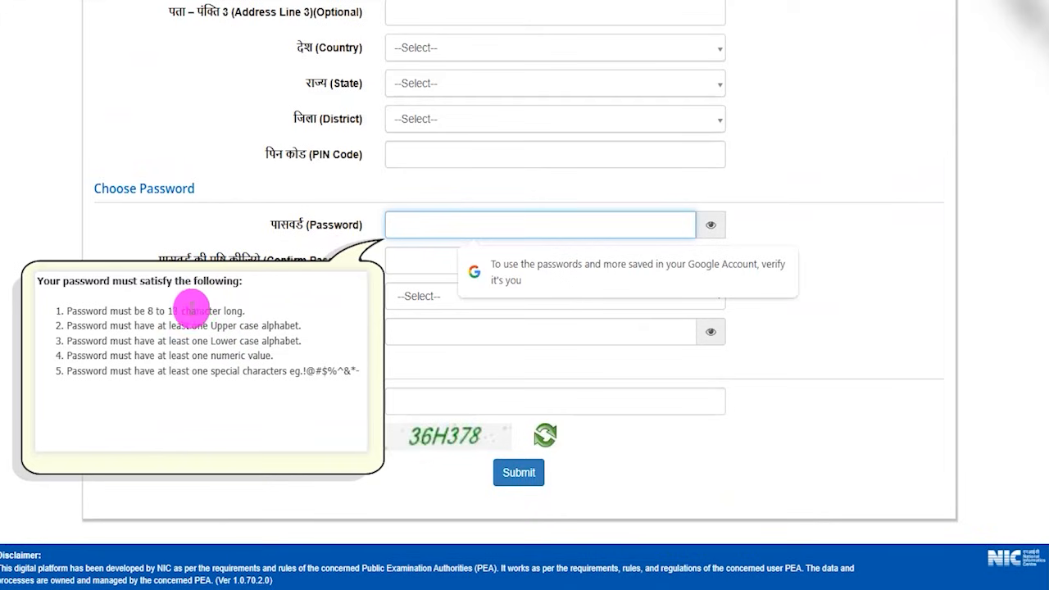
{"action": "left_click_drag", "start_coordinate": [148, 310], "coordinate": [230, 310]}
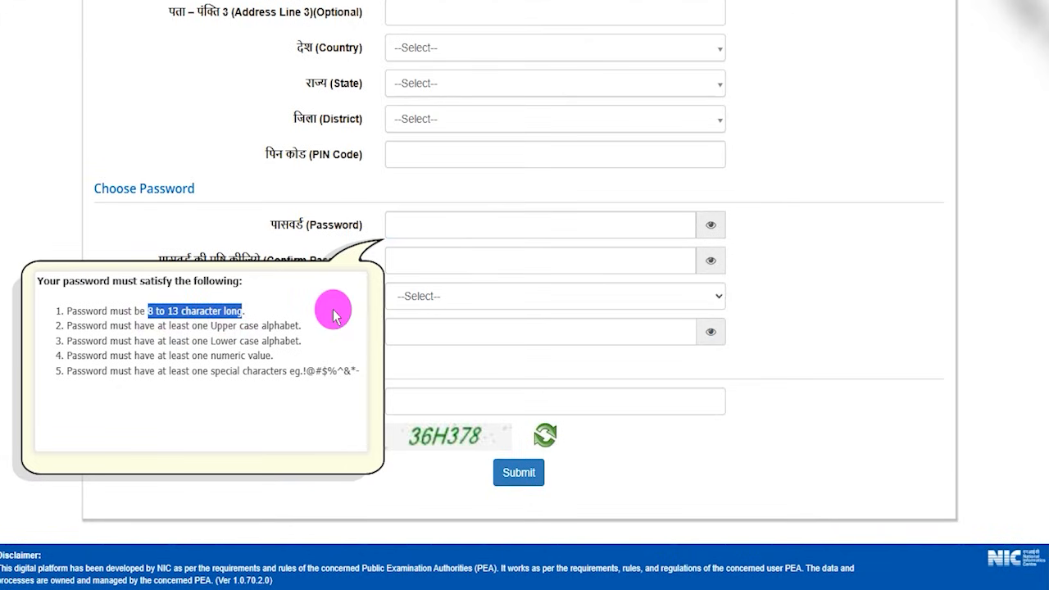
{"action": "left_click_drag", "start_coordinate": [217, 326], "coordinate": [266, 340]}
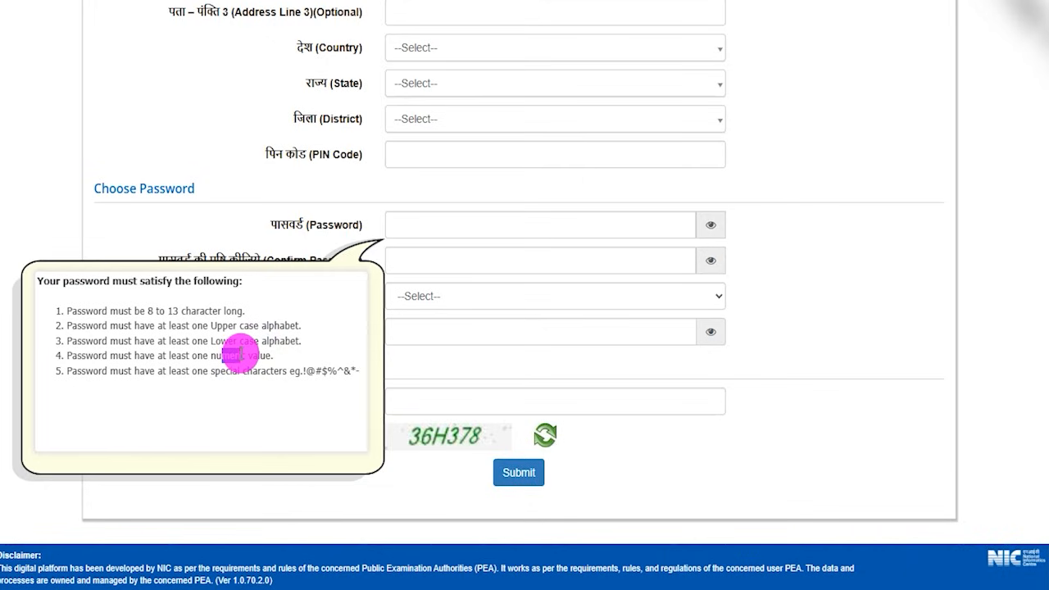
{"action": "left_click_drag", "start_coordinate": [238, 370], "coordinate": [300, 370]}
{"action": "left_click", "coordinate": [228, 309]}
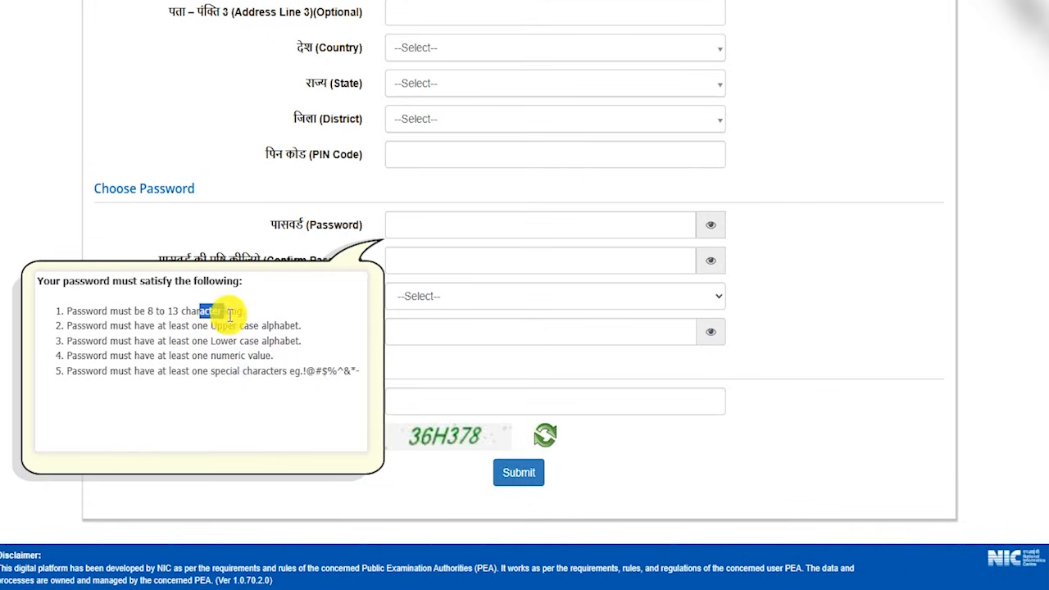
{"action": "left_click", "coordinate": [406, 227]}
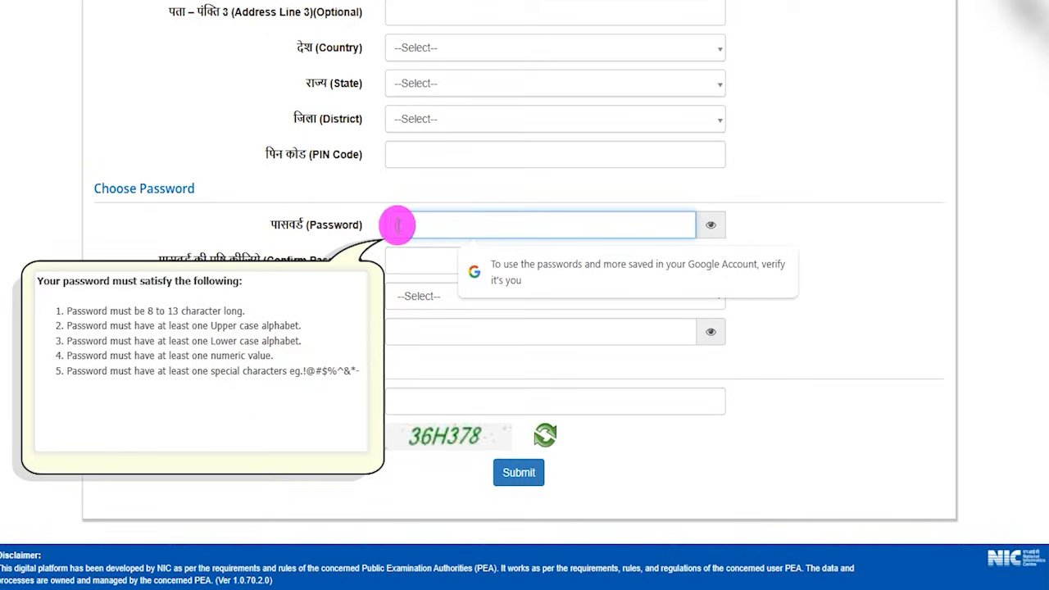
Highlight Confirm Password, set the Security Question to "What is the name of your first school?" and point out the Security Answer field.
{"action": "left_click", "coordinate": [317, 223]}
{"action": "left_click_drag", "start_coordinate": [201, 260], "coordinate": [335, 258]}
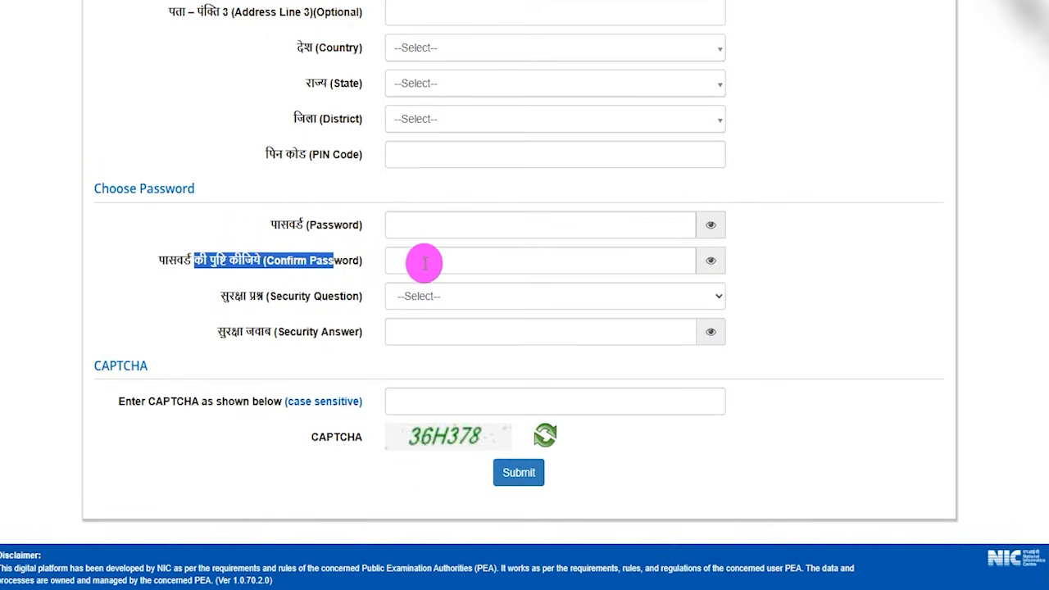
{"action": "left_click_drag", "start_coordinate": [251, 298], "coordinate": [357, 296]}
{"action": "left_click", "coordinate": [421, 295]}
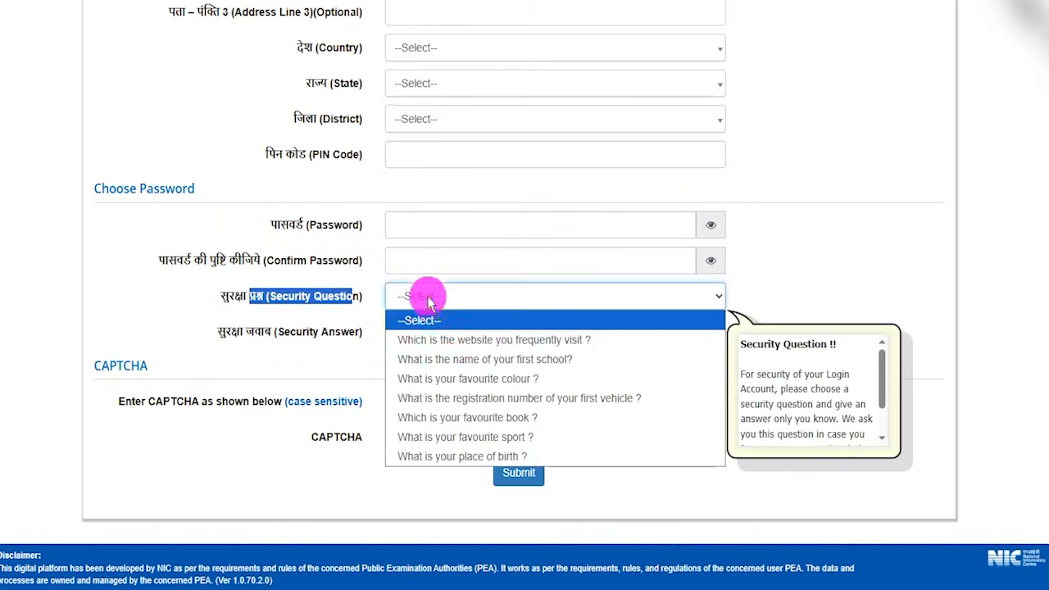
{"action": "left_click", "coordinate": [562, 354]}
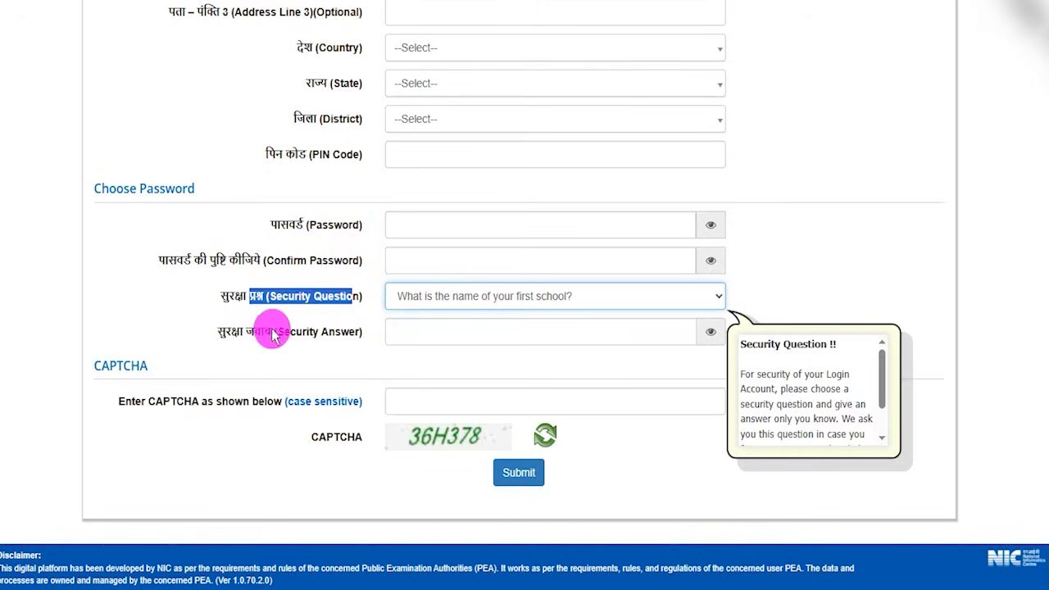
{"action": "left_click_drag", "start_coordinate": [273, 335], "coordinate": [417, 328]}
{"action": "left_click", "coordinate": [420, 330]}
Highlight the CAPTCHA instruction, tick-mark the CAPTCHA image, underline its entry field and frame the Submit option.
{"action": "left_click_drag", "start_coordinate": [192, 401], "coordinate": [242, 400]}
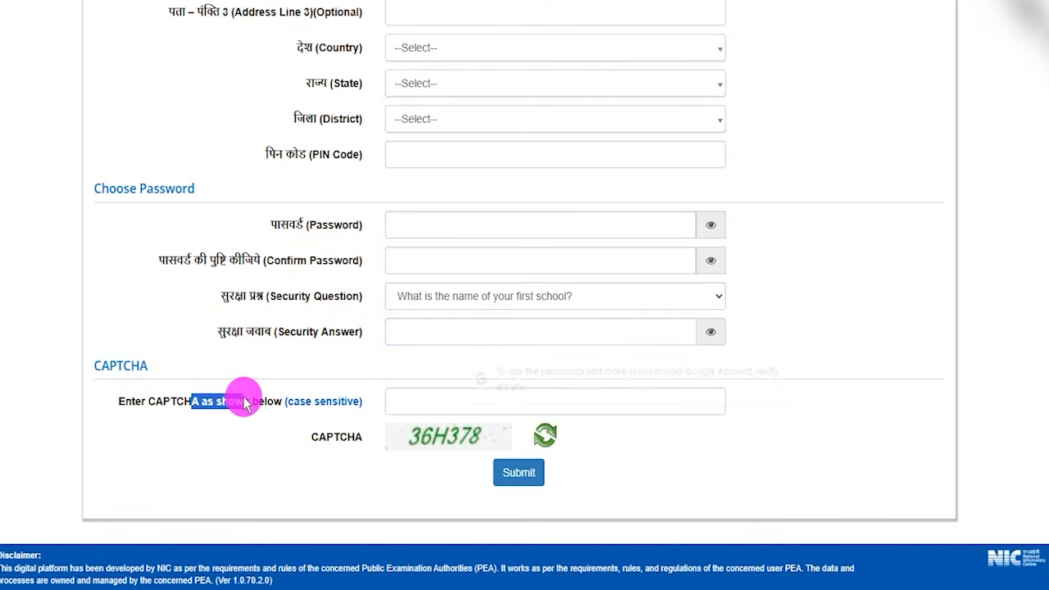
{"action": "left_click", "coordinate": [492, 422]}
{"action": "left_click_drag", "start_coordinate": [498, 432], "coordinate": [522, 409]}
{"action": "left_click_drag", "start_coordinate": [417, 402], "coordinate": [496, 402]}
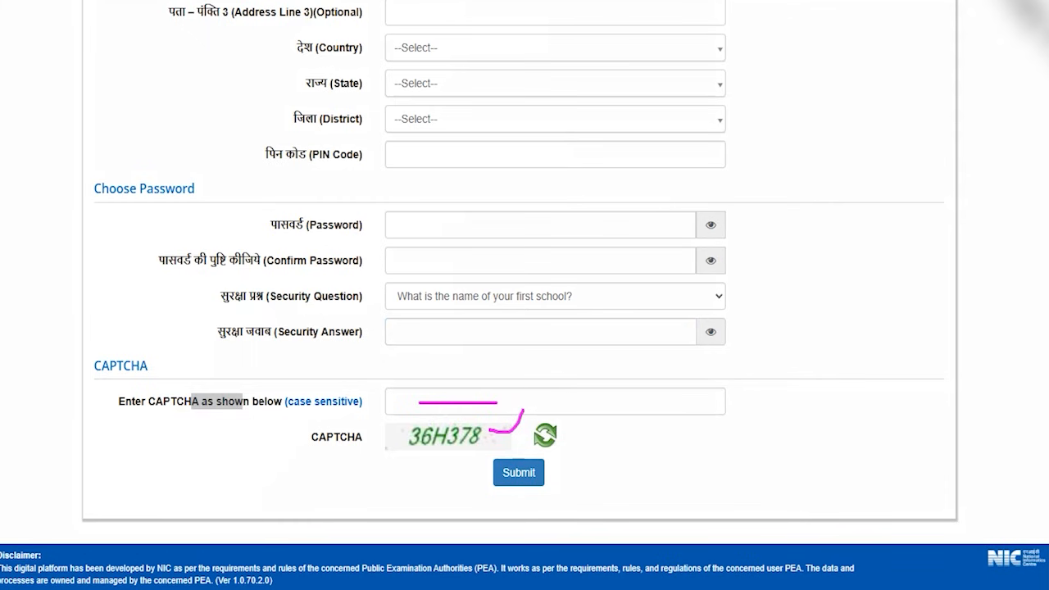
{"action": "left_click_drag", "start_coordinate": [466, 449], "coordinate": [583, 506]}
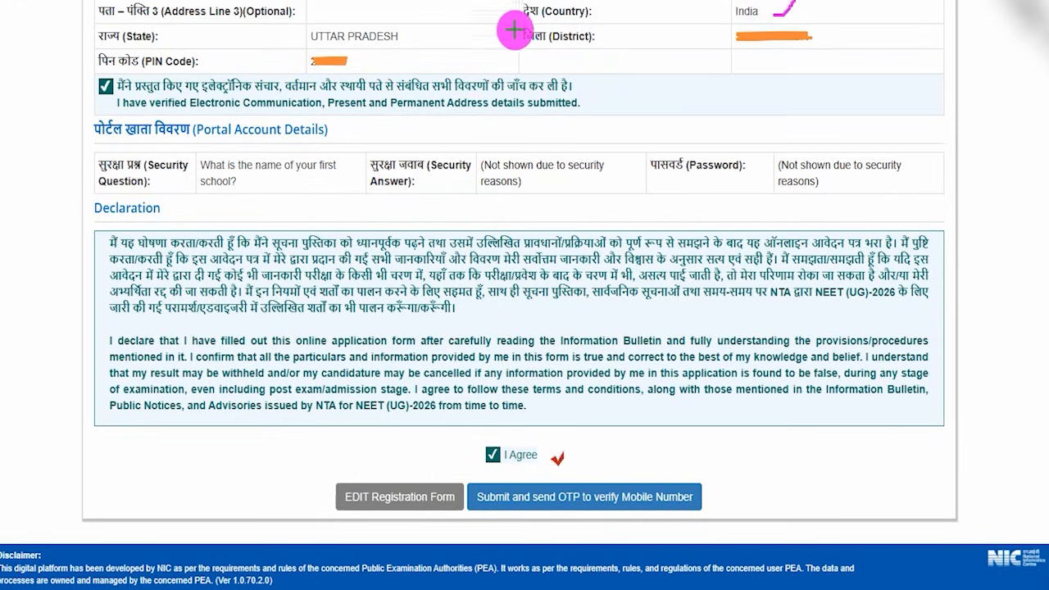
Tick-mark the reviewed State and PIN Code entries and the checkbox confirming the communication and address details.
{"action": "left_click_drag", "start_coordinate": [478, 39], "coordinate": [503, 7]}
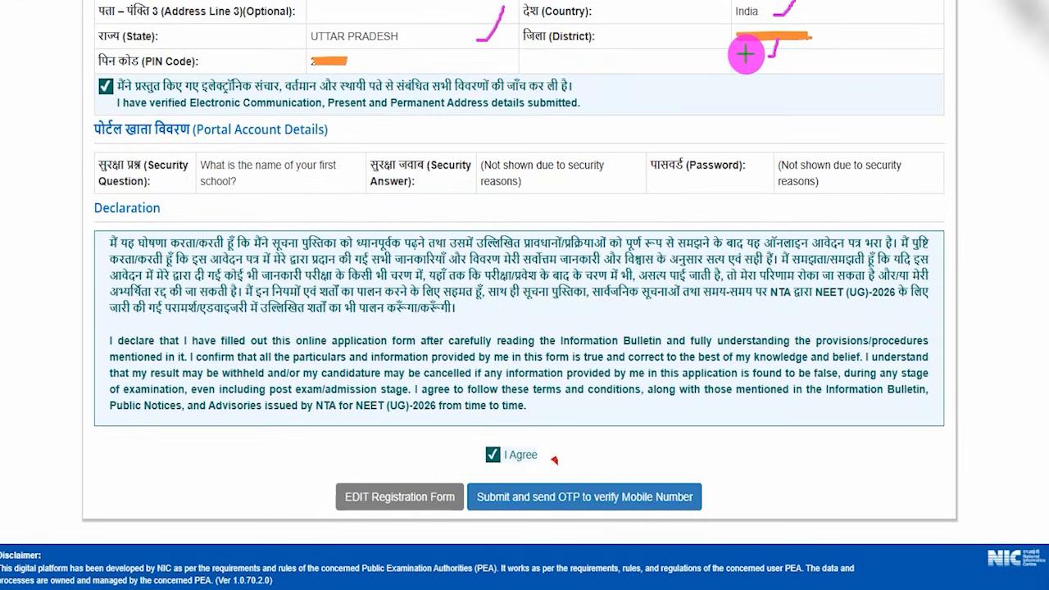
{"action": "left_click_drag", "start_coordinate": [385, 70], "coordinate": [411, 47]}
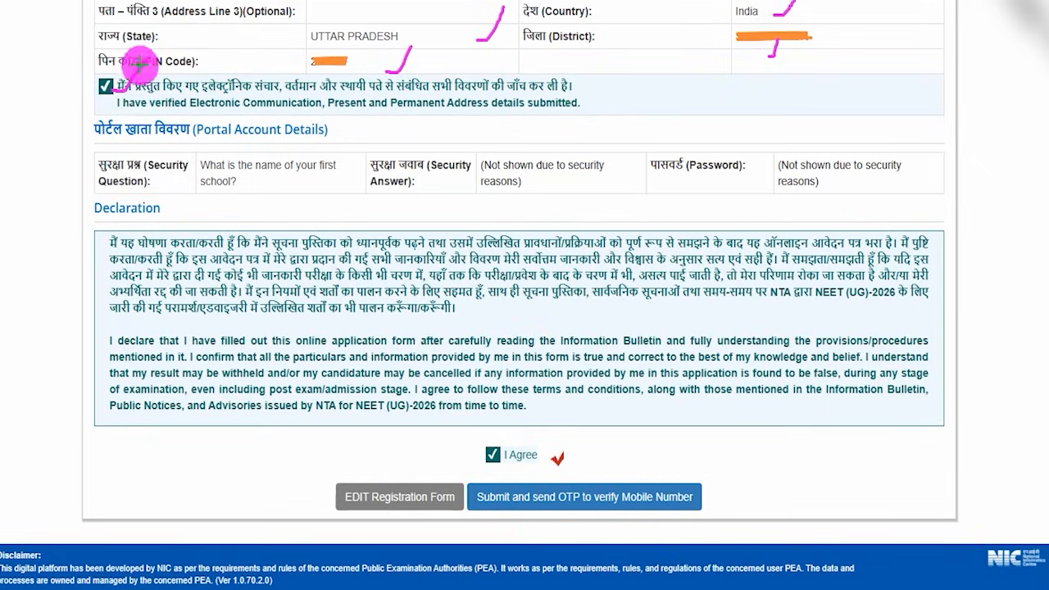
{"action": "left_click", "coordinate": [106, 86]}
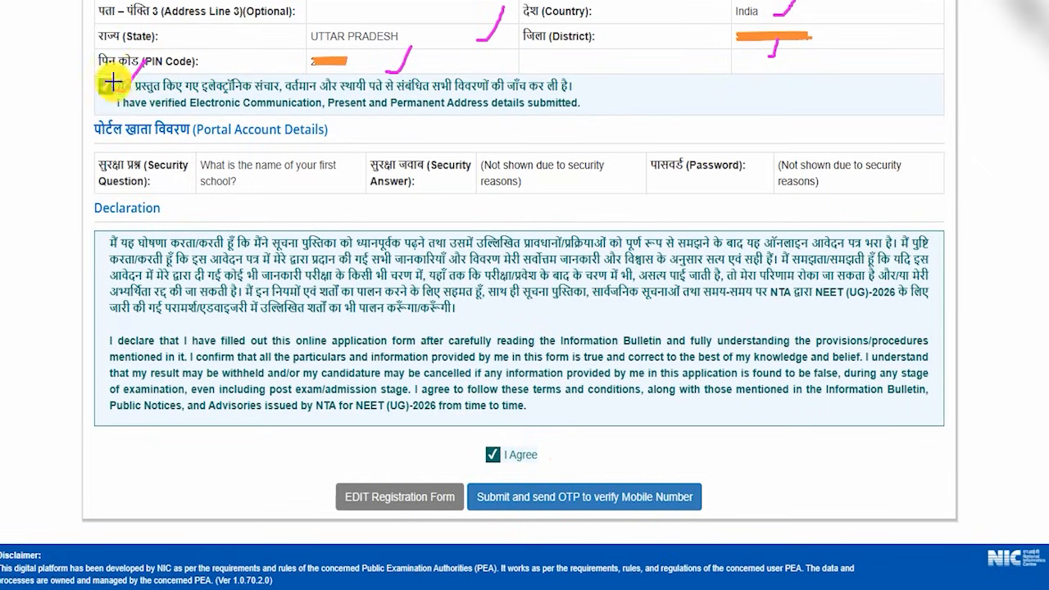
Underline the Declaration heading and the last line of its Hindi text, and tick-mark the I Agree option.
{"action": "left_click_drag", "start_coordinate": [94, 217], "coordinate": [226, 217]}
{"action": "left_click_drag", "start_coordinate": [127, 321], "coordinate": [312, 320]}
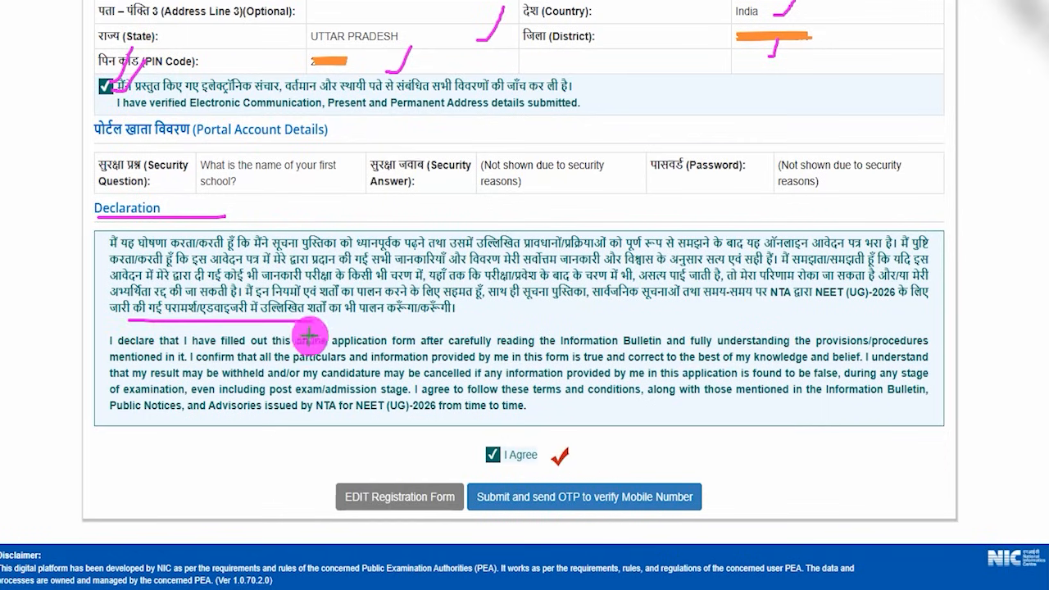
{"action": "left_click_drag", "start_coordinate": [496, 443], "coordinate": [522, 395]}
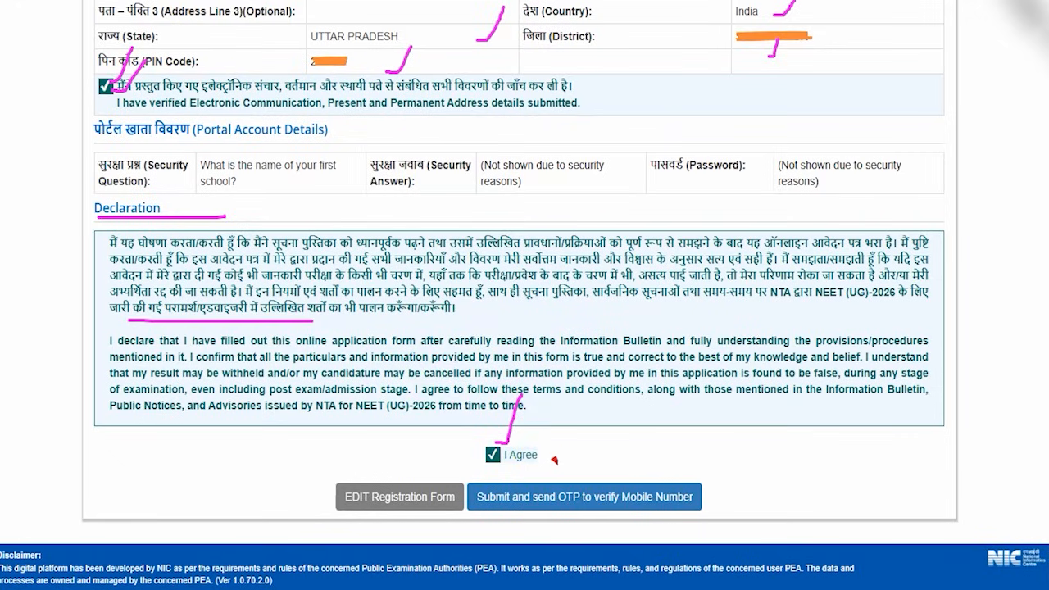
Point arrows at EDIT Registration Form and the OTP submission option, and submit the form to send the mobile verification OTP.
{"action": "left_click_drag", "start_coordinate": [149, 484], "coordinate": [330, 497]}
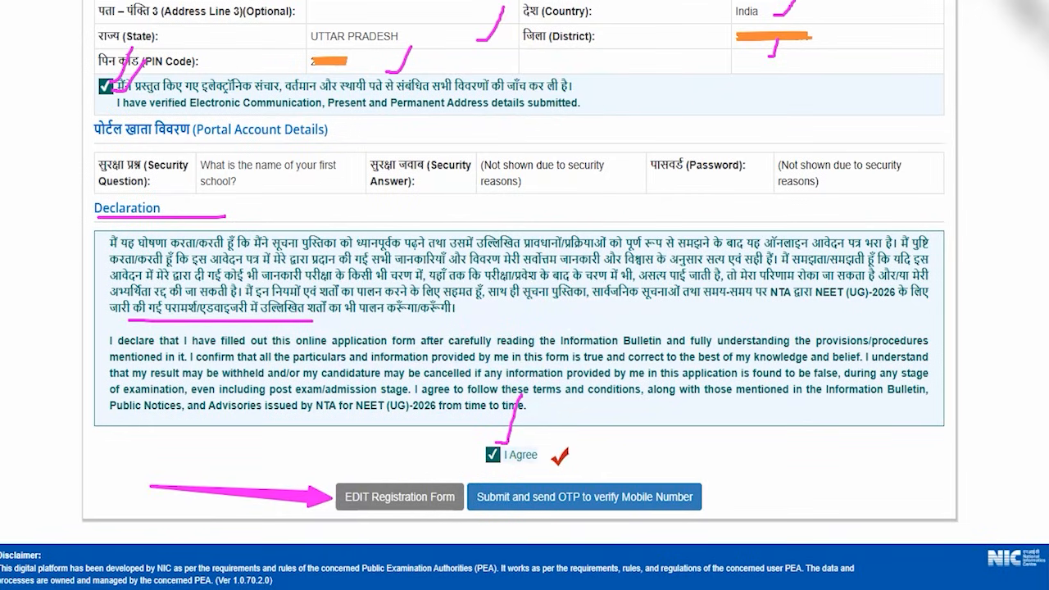
{"action": "left_click_drag", "start_coordinate": [876, 438], "coordinate": [703, 489]}
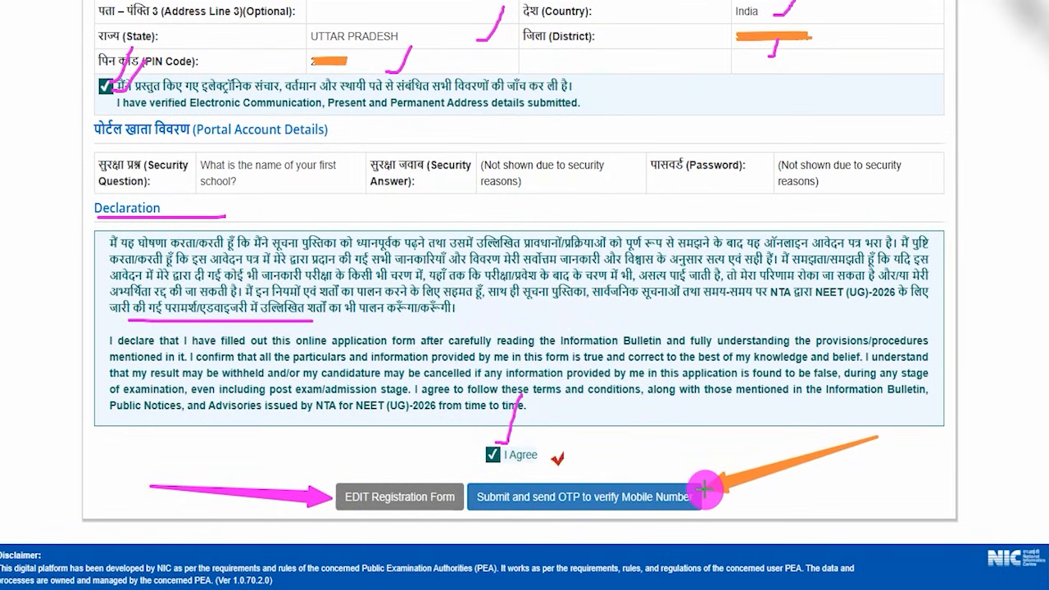
{"action": "left_click", "coordinate": [682, 489]}
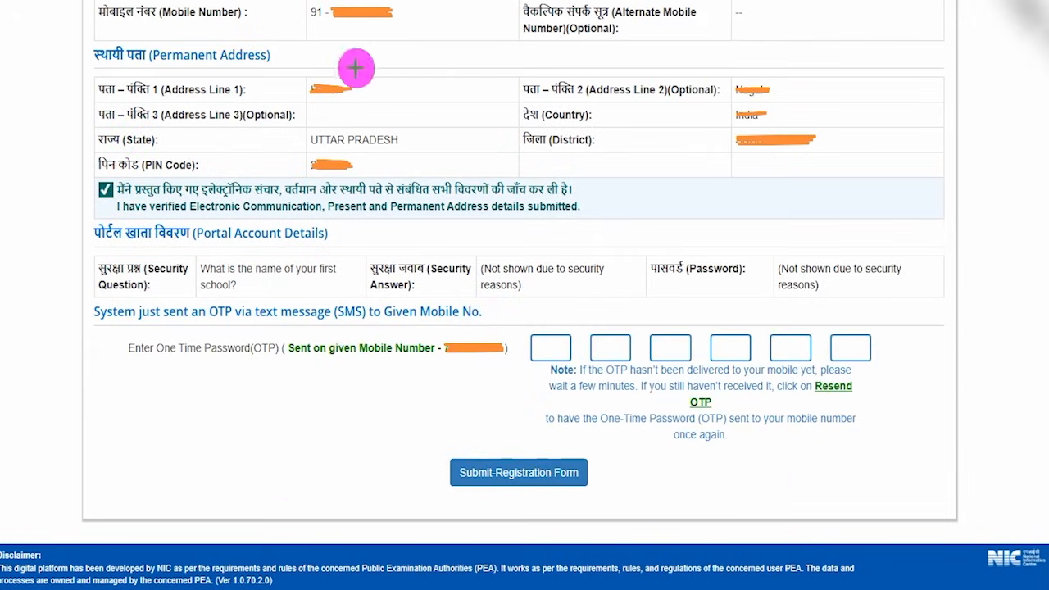
Mark the OTP mobile number and the OTP entry boxes, point an arrow at Submit-Registration Form and submit the registration.
{"action": "left_click_drag", "start_coordinate": [443, 361], "coordinate": [476, 324]}
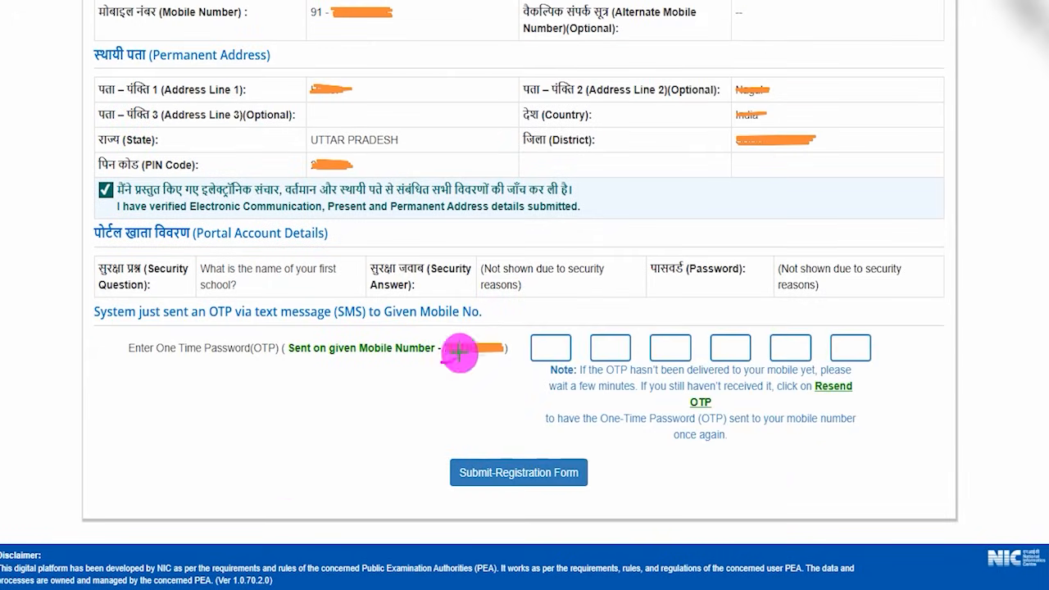
{"action": "left_click_drag", "start_coordinate": [545, 354], "coordinate": [581, 353]}
{"action": "left_click_drag", "start_coordinate": [691, 347], "coordinate": [705, 346]}
{"action": "left_click_drag", "start_coordinate": [762, 348], "coordinate": [858, 337]}
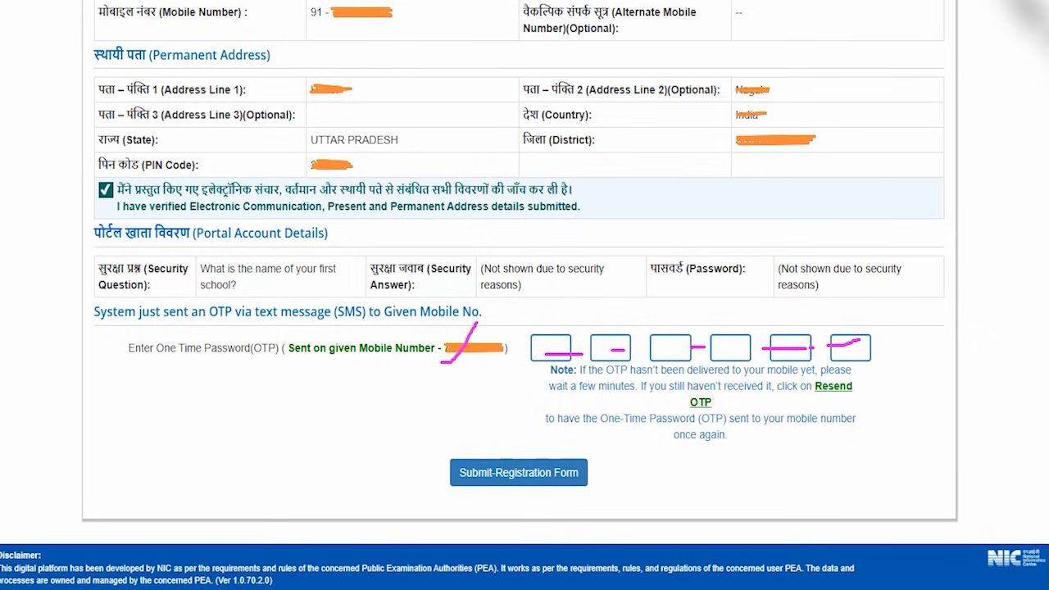
{"action": "left_click_drag", "start_coordinate": [818, 469], "coordinate": [592, 468]}
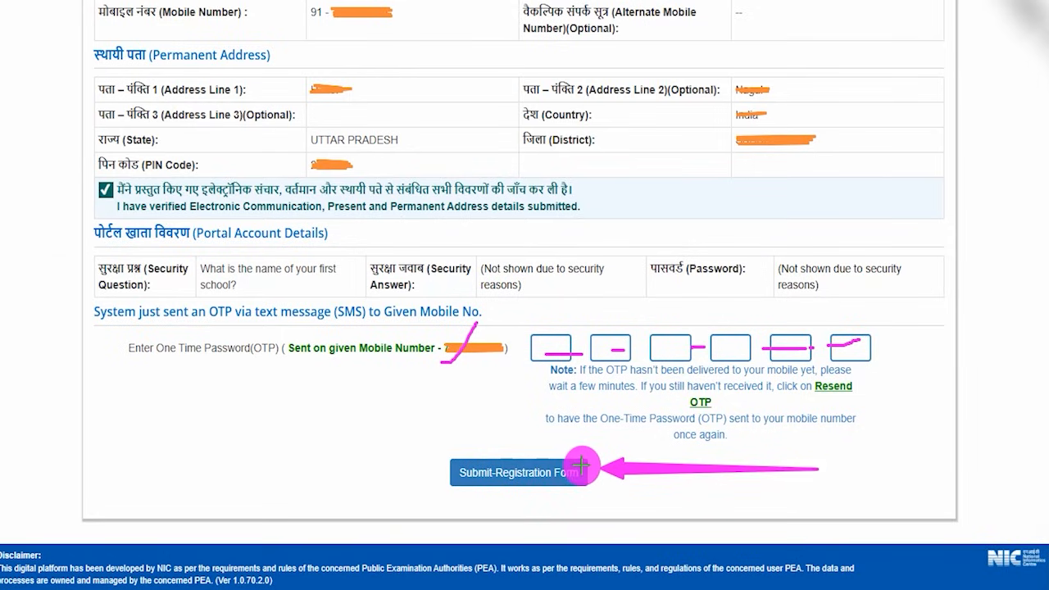
{"action": "left_click", "coordinate": [578, 472]}
Tick-mark the Current Status table and both application number displays, and circle and open Fill Up Application Form.
{"action": "left_click_drag", "start_coordinate": [457, 194], "coordinate": [511, 133]}
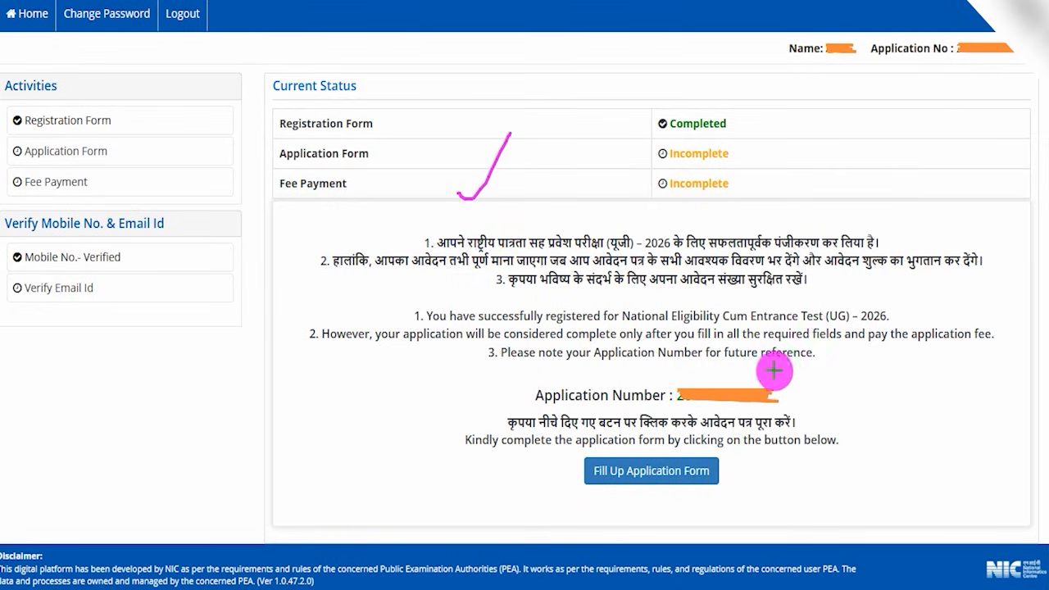
{"action": "left_click_drag", "start_coordinate": [791, 395], "coordinate": [829, 344]}
{"action": "left_click_drag", "start_coordinate": [983, 61], "coordinate": [1000, 36]}
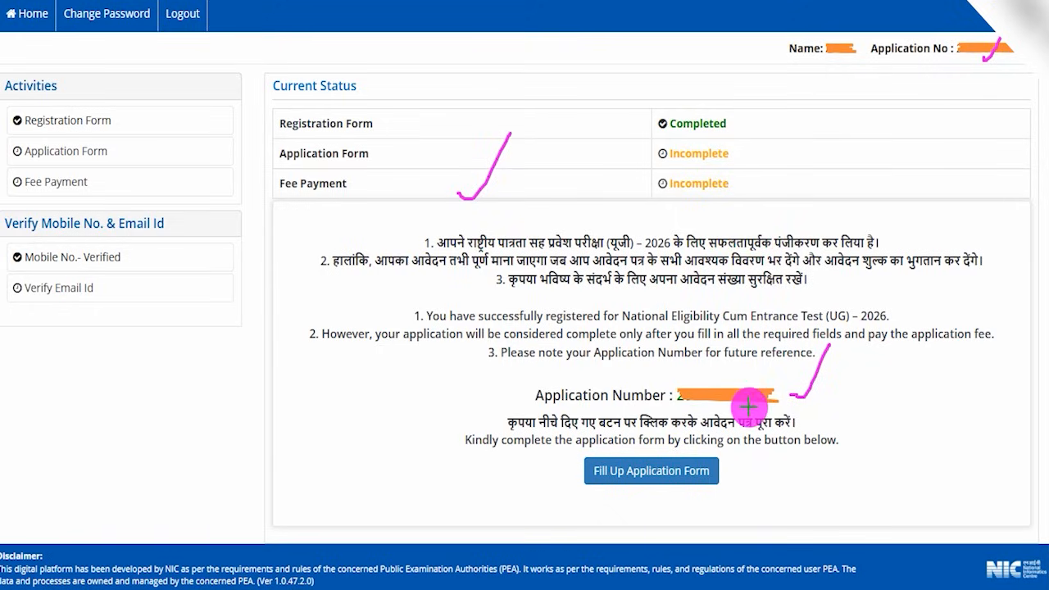
{"action": "left_click_drag", "start_coordinate": [748, 407], "coordinate": [794, 348]}
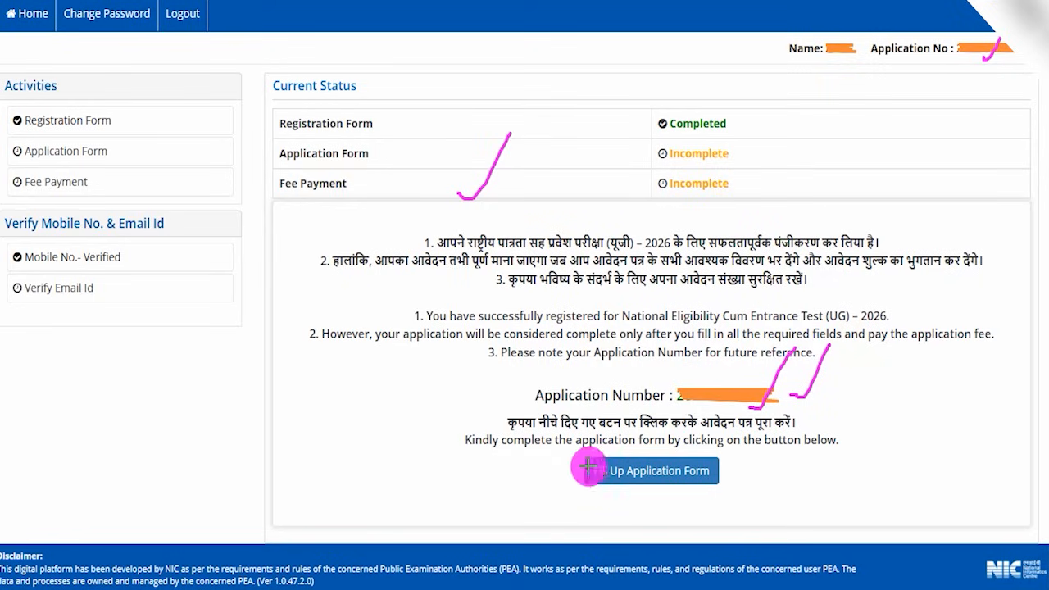
{"action": "left_click_drag", "start_coordinate": [562, 445], "coordinate": [748, 499]}
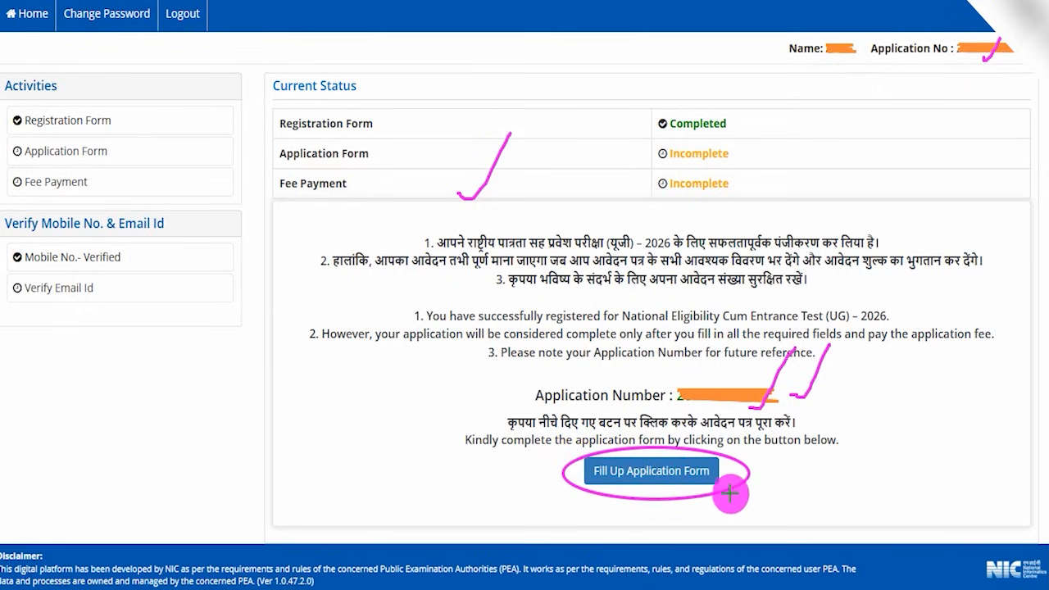
{"action": "left_click", "coordinate": [715, 481]}
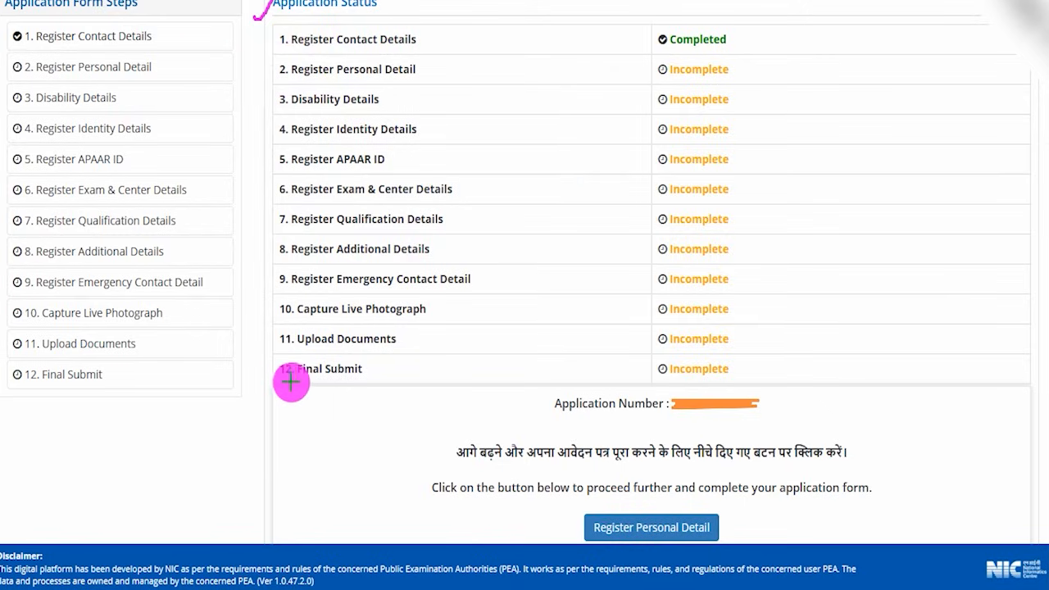
Underline Final Submit and tick-mark all 12 Application Status stages, from Register Contact Details through Final Submit.
{"action": "left_click_drag", "start_coordinate": [283, 381], "coordinate": [333, 381]}
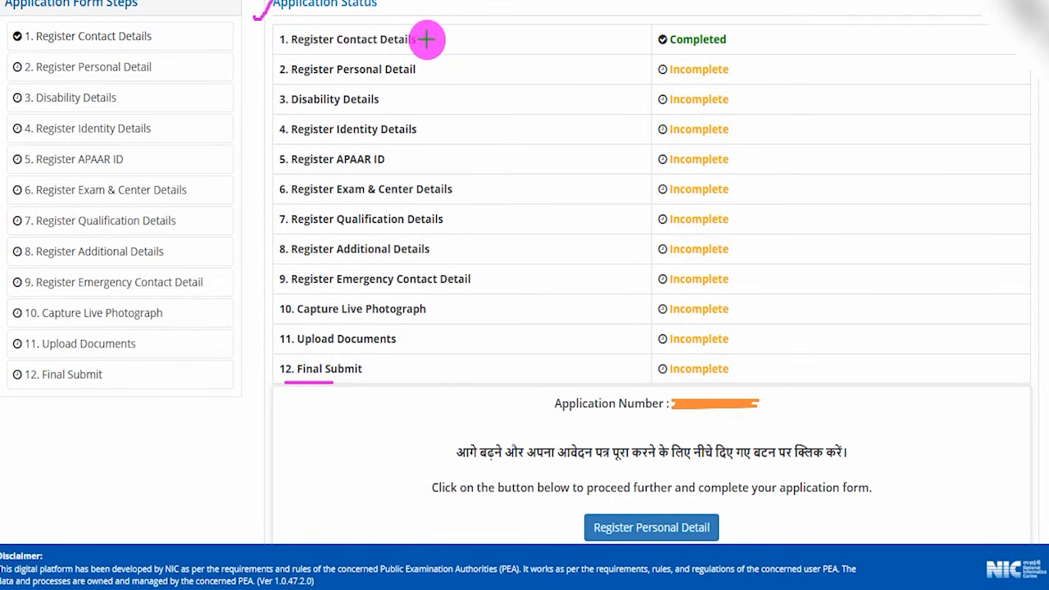
{"action": "left_click_drag", "start_coordinate": [425, 39], "coordinate": [447, 14]}
{"action": "left_click_drag", "start_coordinate": [434, 70], "coordinate": [453, 38]}
{"action": "left_click_drag", "start_coordinate": [412, 100], "coordinate": [433, 73]}
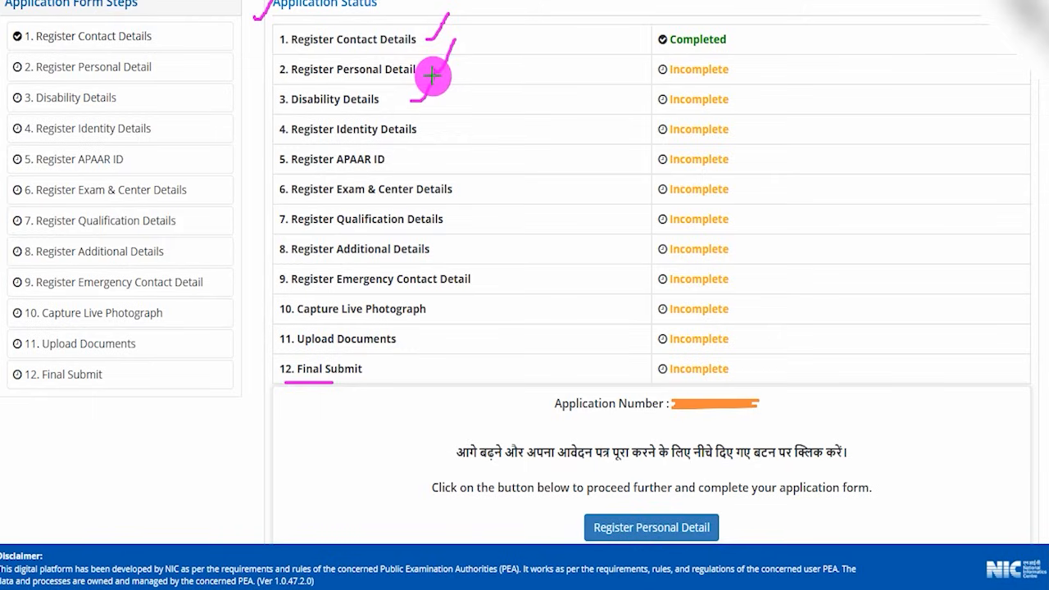
{"action": "left_click_drag", "start_coordinate": [431, 131], "coordinate": [456, 99]}
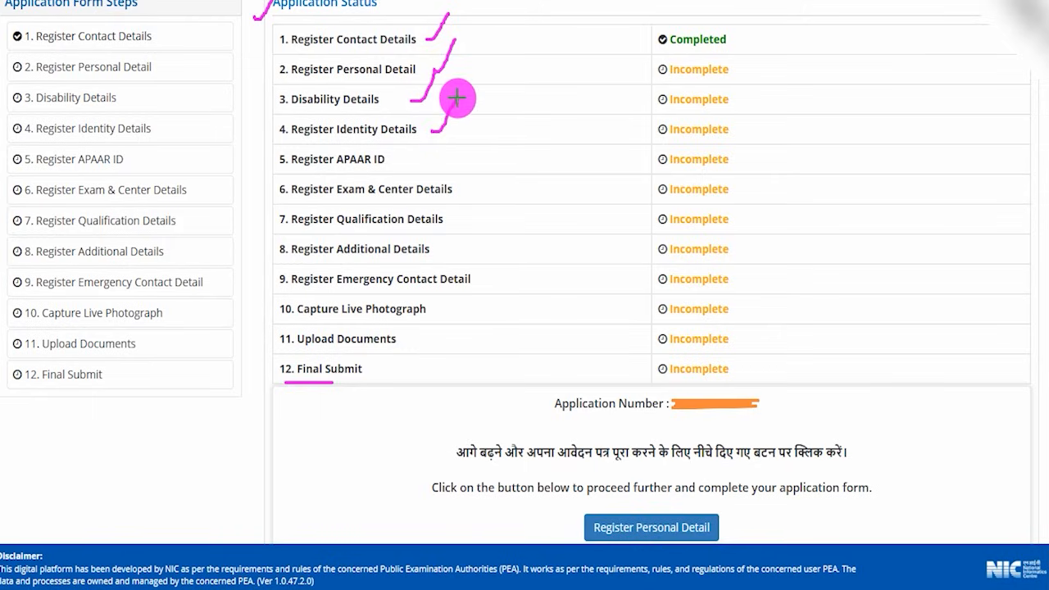
{"action": "left_click_drag", "start_coordinate": [390, 165], "coordinate": [419, 137]}
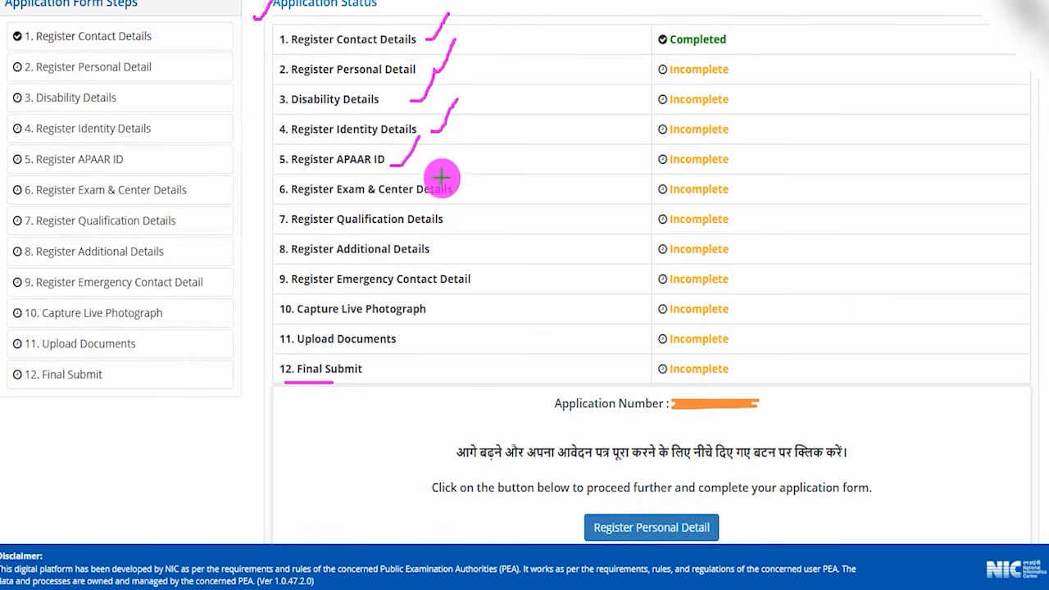
{"action": "left_click_drag", "start_coordinate": [462, 195], "coordinate": [486, 160]}
{"action": "left_click_drag", "start_coordinate": [460, 226], "coordinate": [498, 173]}
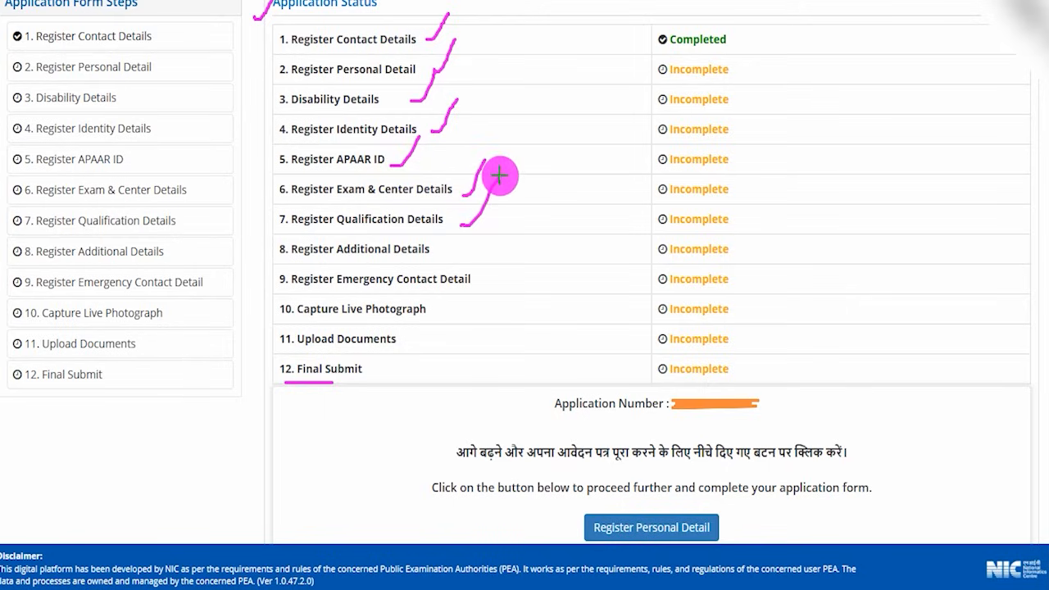
{"action": "left_click_drag", "start_coordinate": [464, 252], "coordinate": [490, 224]}
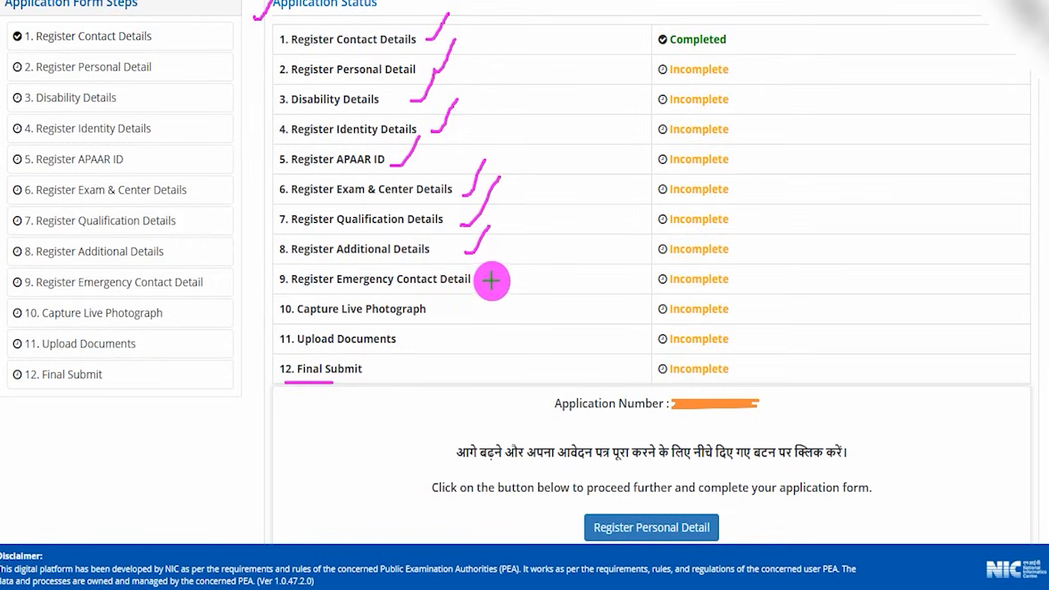
{"action": "left_click_drag", "start_coordinate": [491, 281], "coordinate": [525, 244]}
{"action": "left_click_drag", "start_coordinate": [459, 308], "coordinate": [490, 277]}
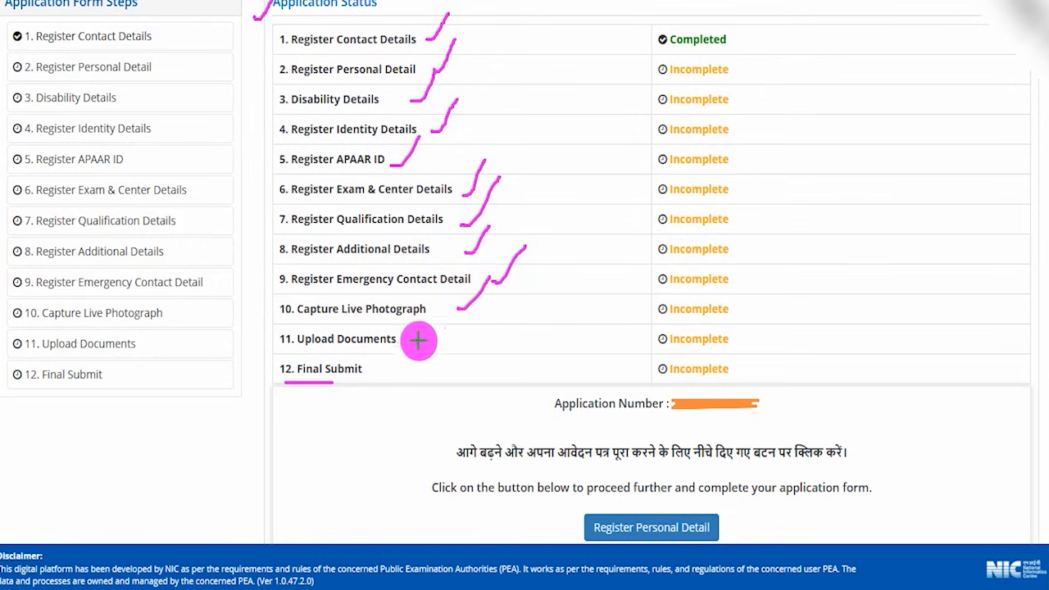
{"action": "left_click_drag", "start_coordinate": [420, 342], "coordinate": [445, 308]}
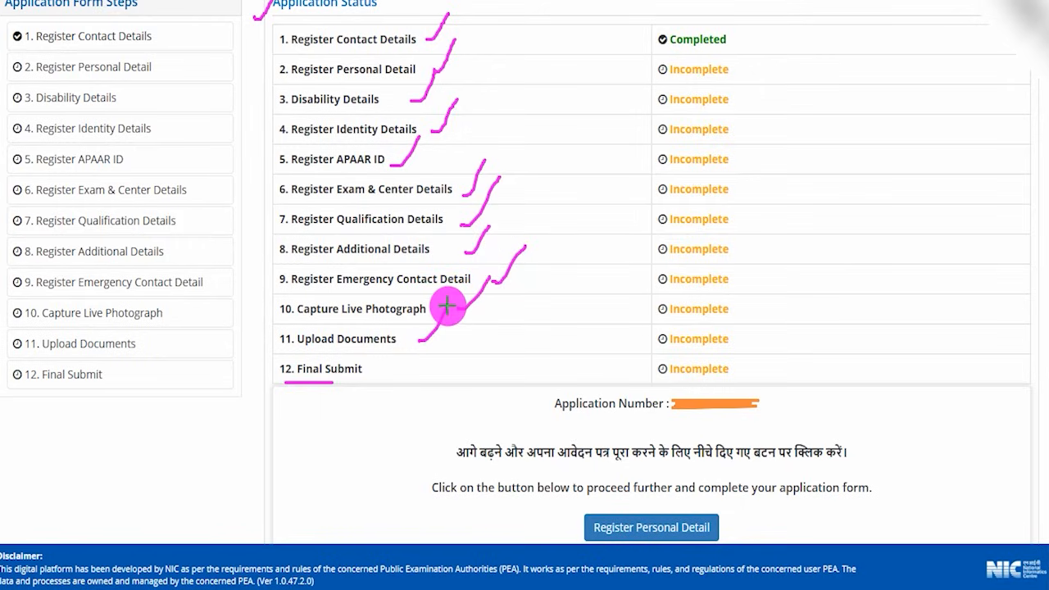
{"action": "left_click_drag", "start_coordinate": [381, 370], "coordinate": [407, 336]}
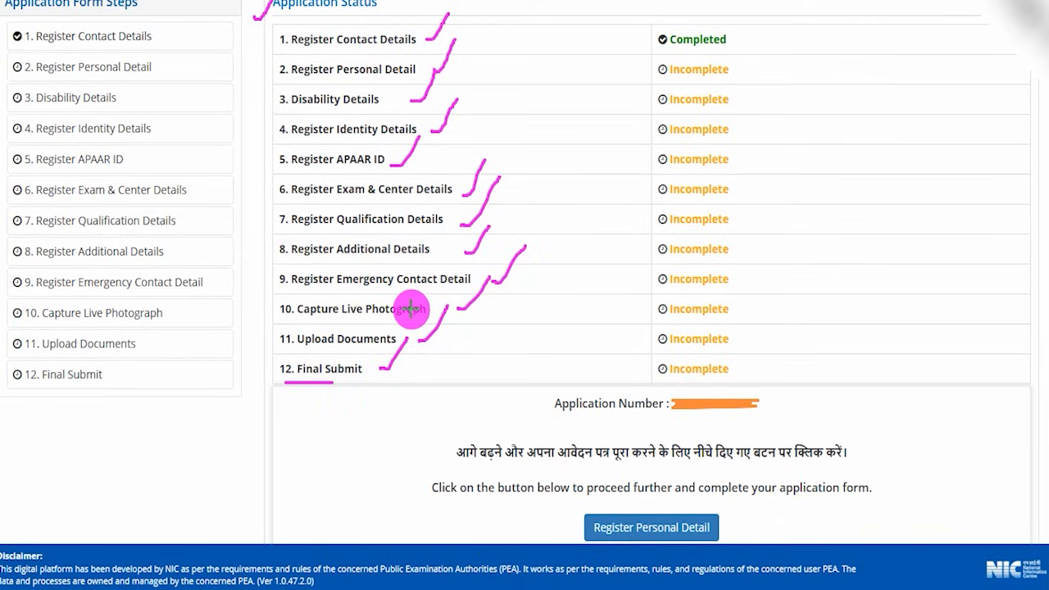
Underline the first and last application stages, and point an arrow at Register Personal Detail and open it.
{"action": "left_click_drag", "start_coordinate": [282, 55], "coordinate": [345, 54]}
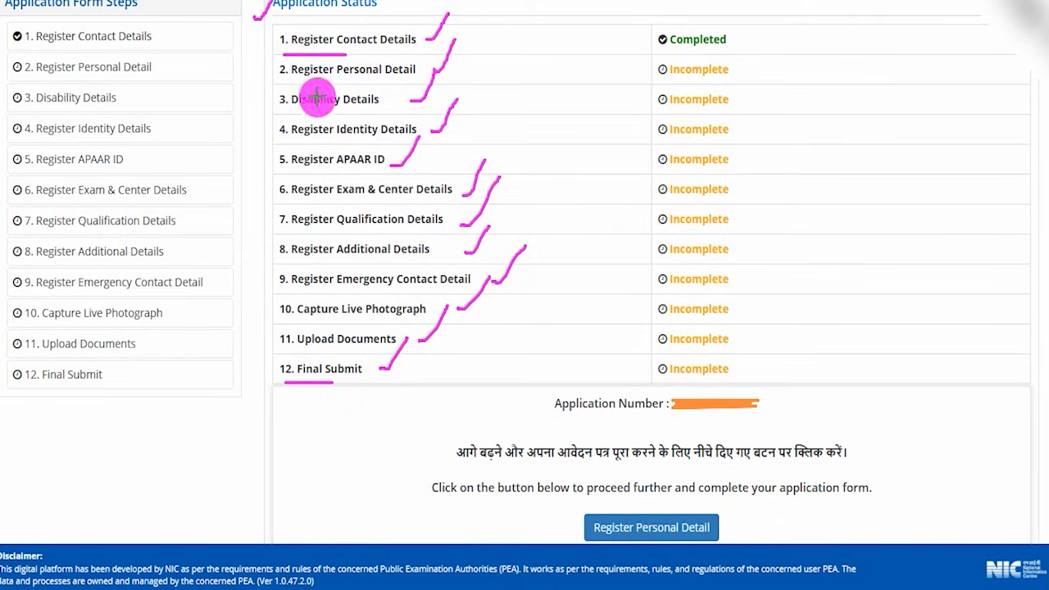
{"action": "left_click_drag", "start_coordinate": [281, 395], "coordinate": [345, 396]}
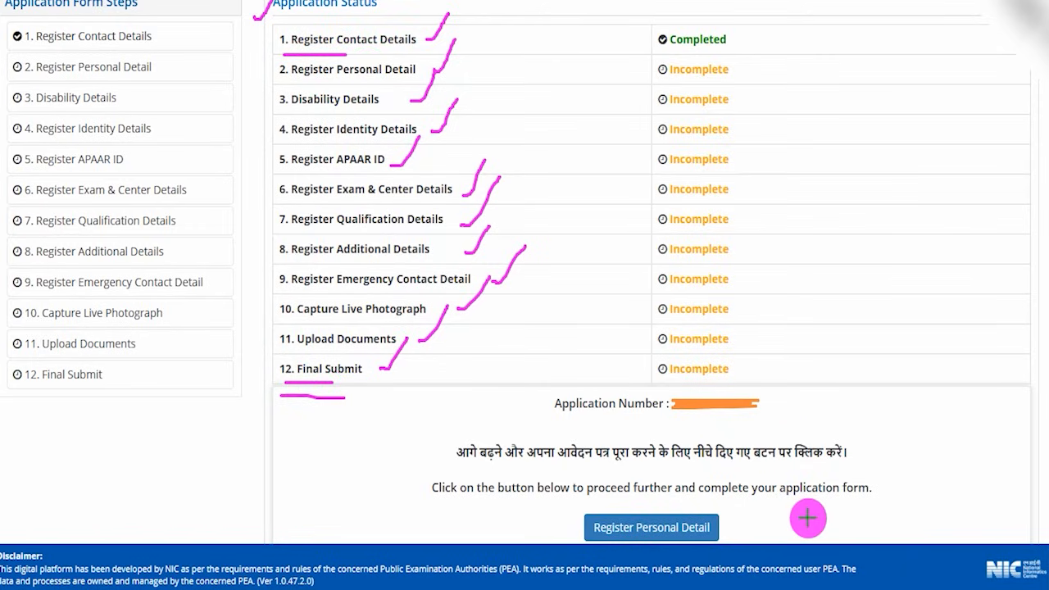
{"action": "left_click_drag", "start_coordinate": [926, 522], "coordinate": [725, 528]}
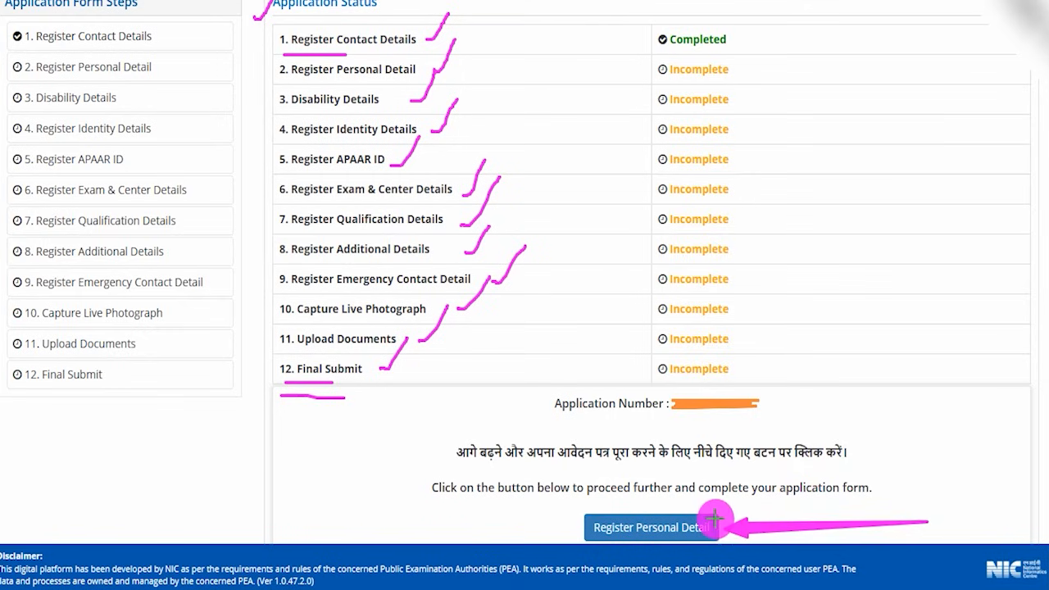
{"action": "left_click", "coordinate": [704, 527]}
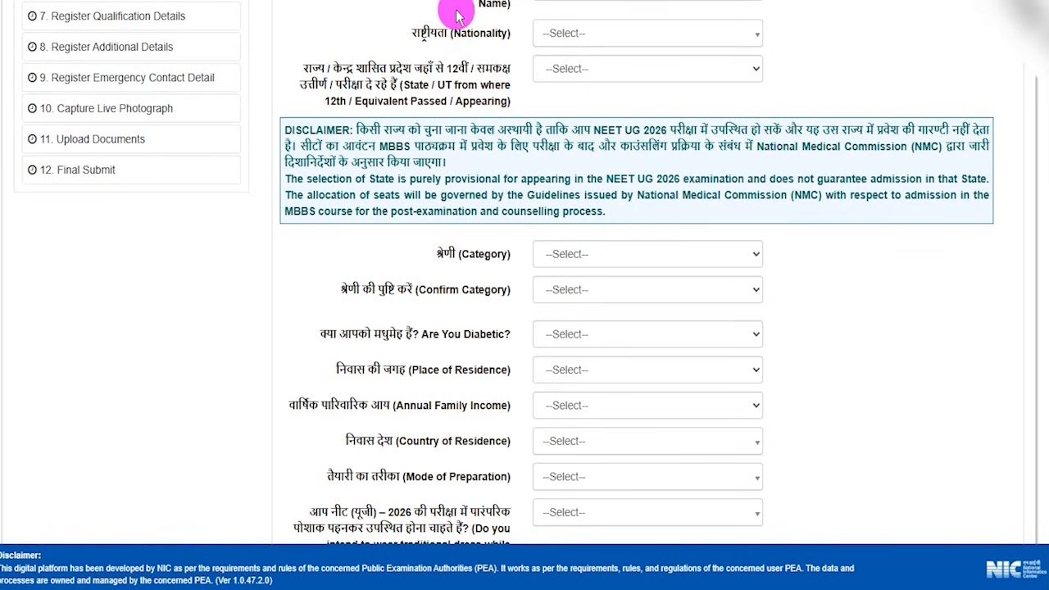
Set Nationality to Indian and the State / UT of passing or appearing in 12th to UTTAR PRADESH.
{"action": "left_click", "coordinate": [578, 37]}
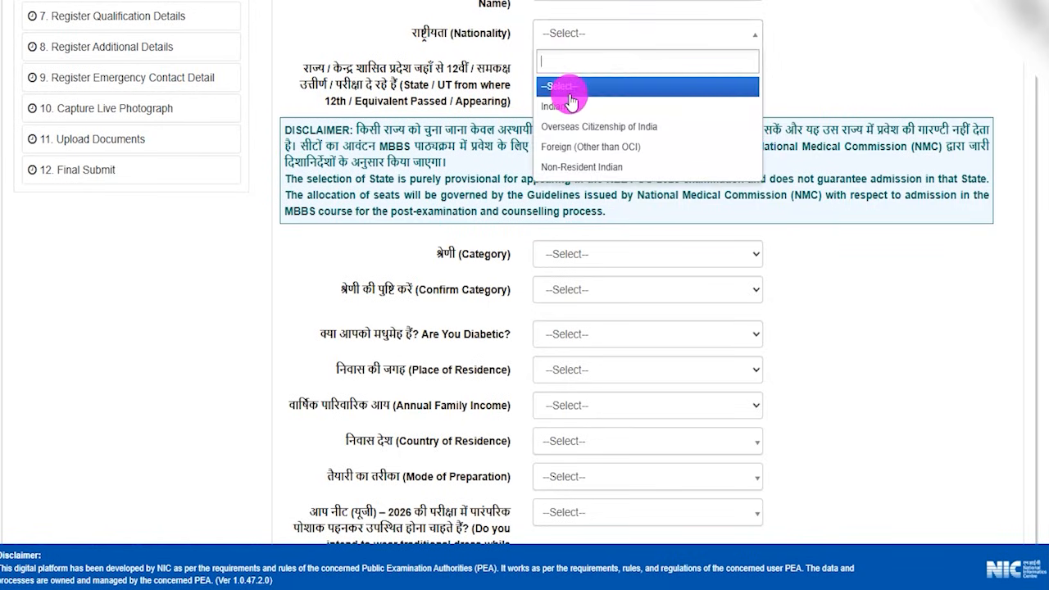
{"action": "left_click", "coordinate": [567, 105]}
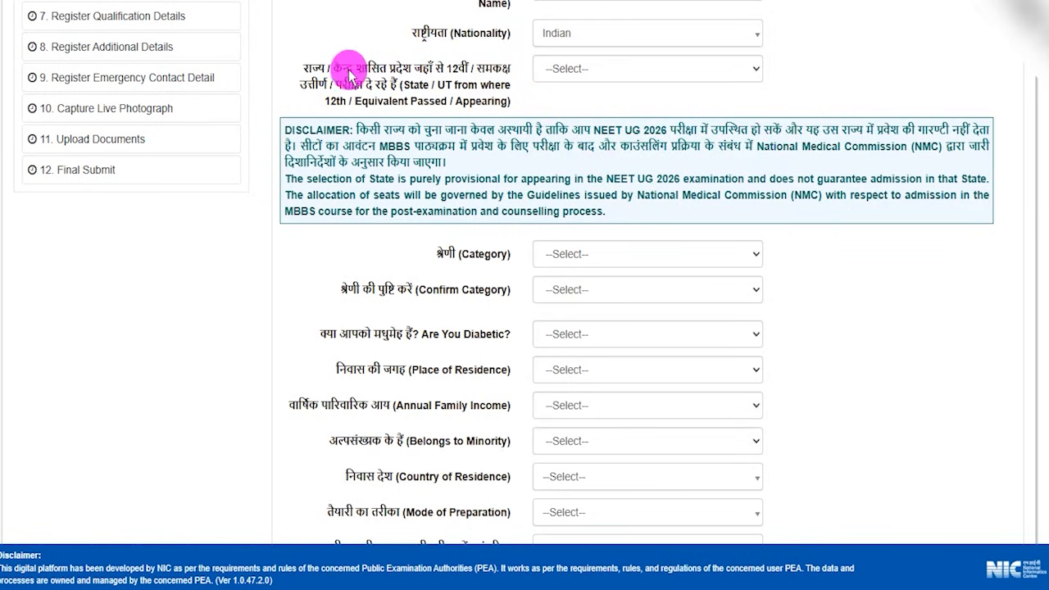
{"action": "left_click_drag", "start_coordinate": [330, 68], "coordinate": [432, 68]}
{"action": "left_click", "coordinate": [574, 69]}
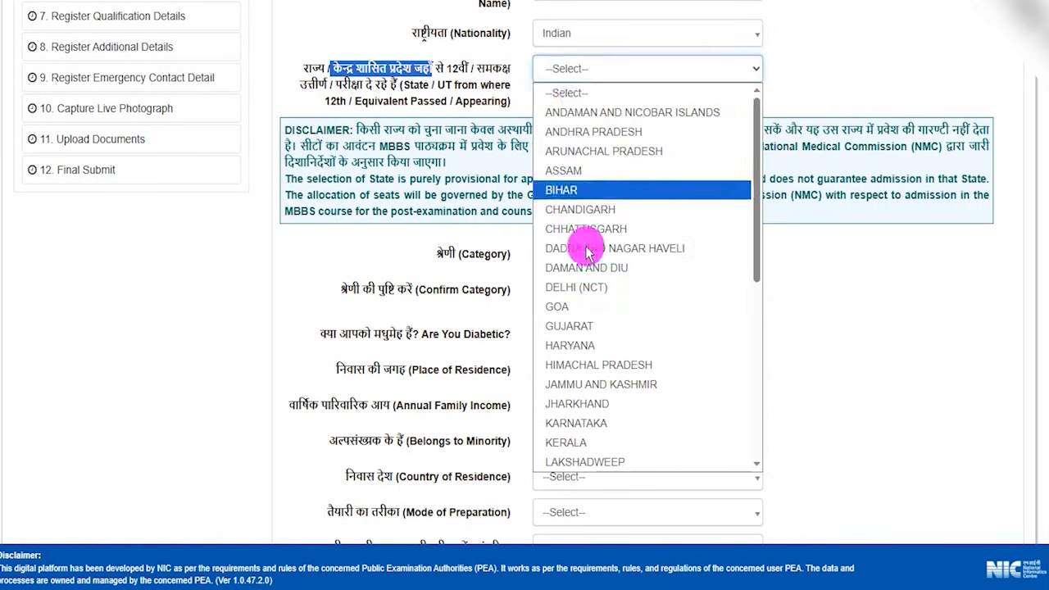
{"action": "scroll", "coordinate": [606, 286], "scroll_direction": "down", "scroll_amount": 5}
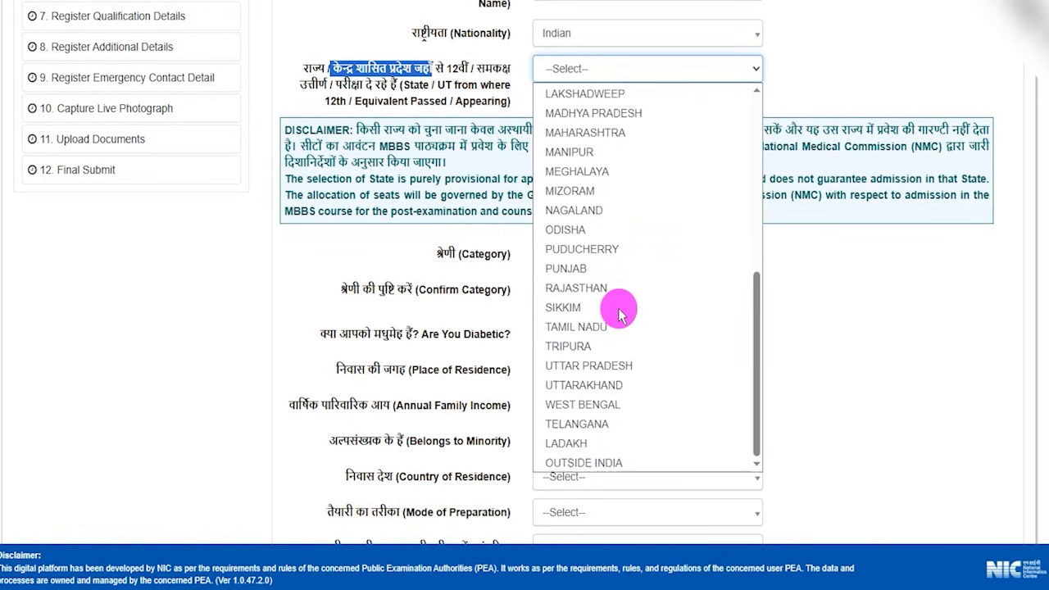
{"action": "left_click", "coordinate": [593, 369]}
Set the Category in the personal details form to Gen-EWS.
{"action": "scroll", "coordinate": [679, 298], "scroll_direction": "down", "scroll_amount": 3}
{"action": "left_click", "coordinate": [586, 97]}
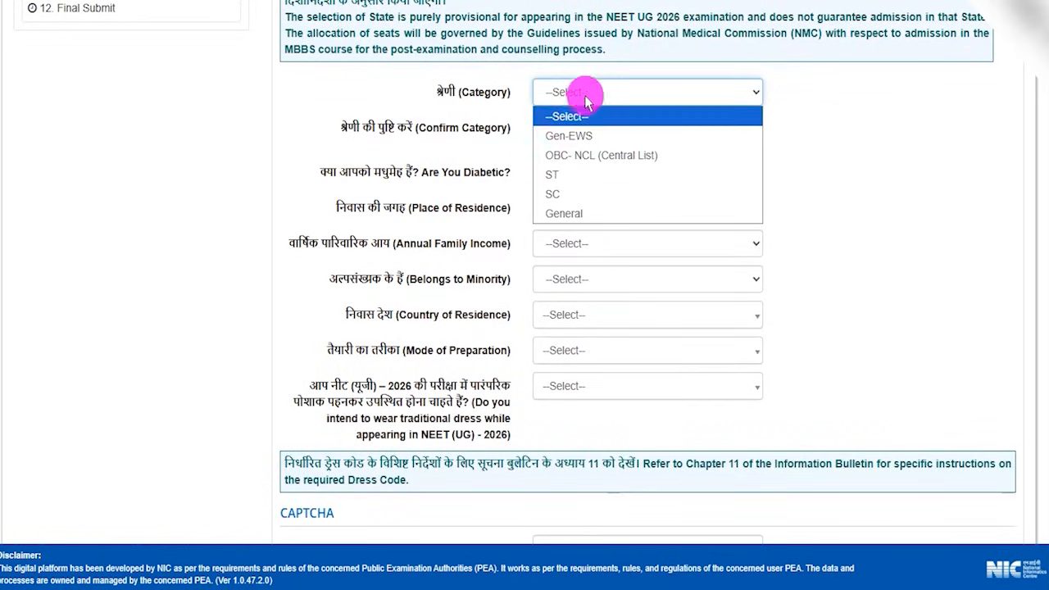
{"action": "left_click", "coordinate": [557, 135]}
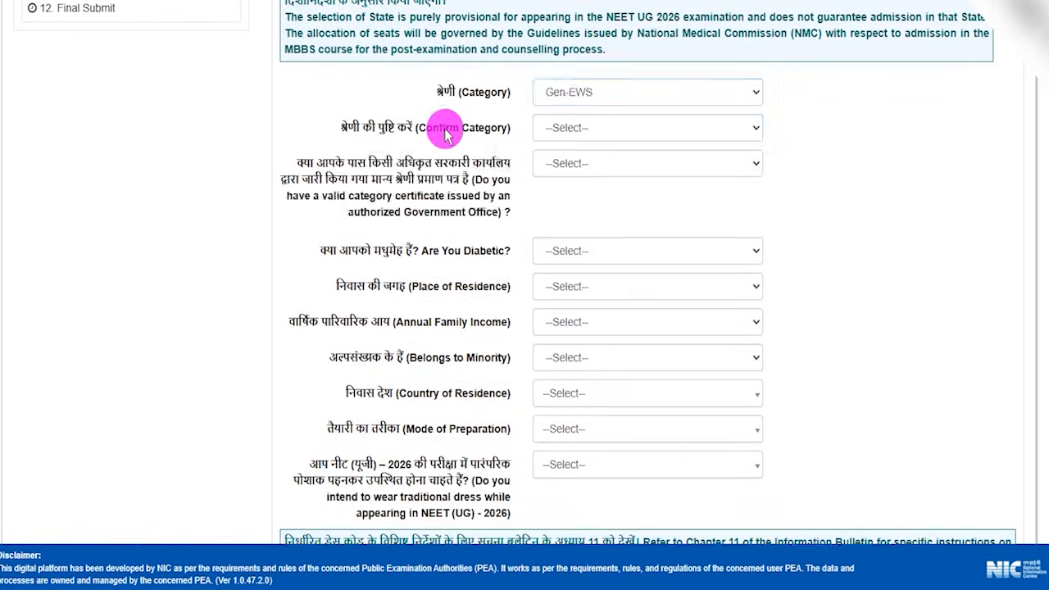
Set Confirm Category to Gen-EWS and answer Yes to having a valid category certificate issued by an authorized Government Office.
{"action": "left_click", "coordinate": [547, 127]}
{"action": "left_click", "coordinate": [547, 164]}
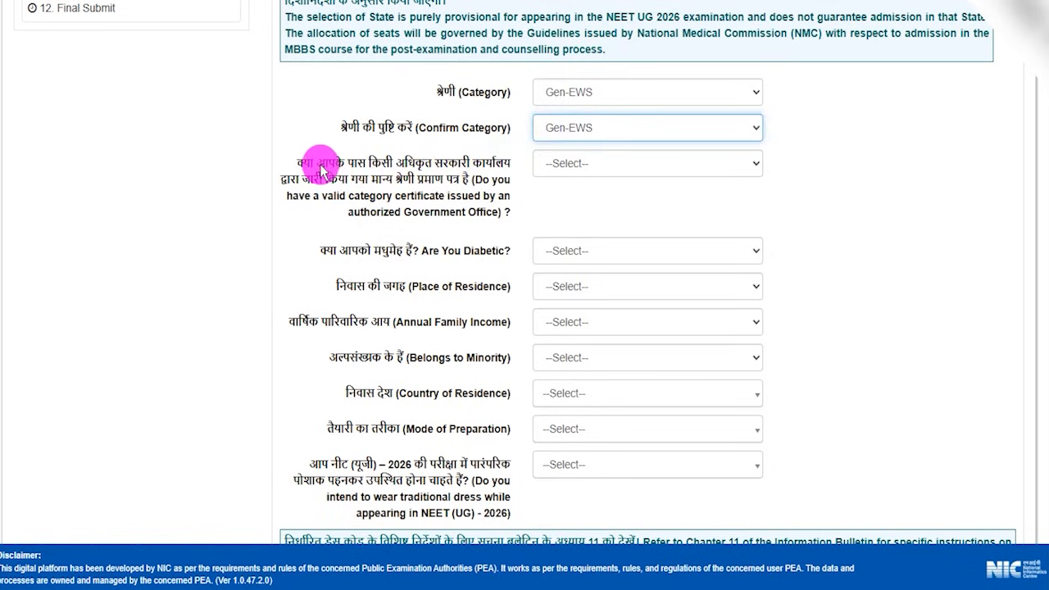
{"action": "left_click_drag", "start_coordinate": [317, 163], "coordinate": [440, 182]}
{"action": "left_click", "coordinate": [575, 163]}
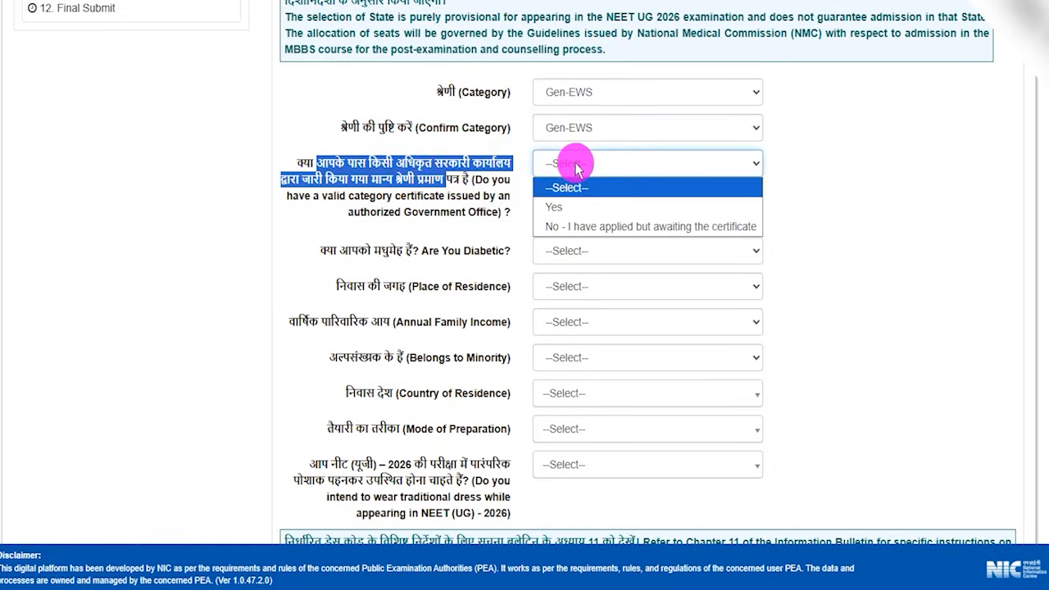
{"action": "left_click", "coordinate": [571, 207]}
Point out the category certificate fields for ID / Number, issue date and name of the issuing authority.
{"action": "left_click_drag", "start_coordinate": [407, 243], "coordinate": [442, 250]}
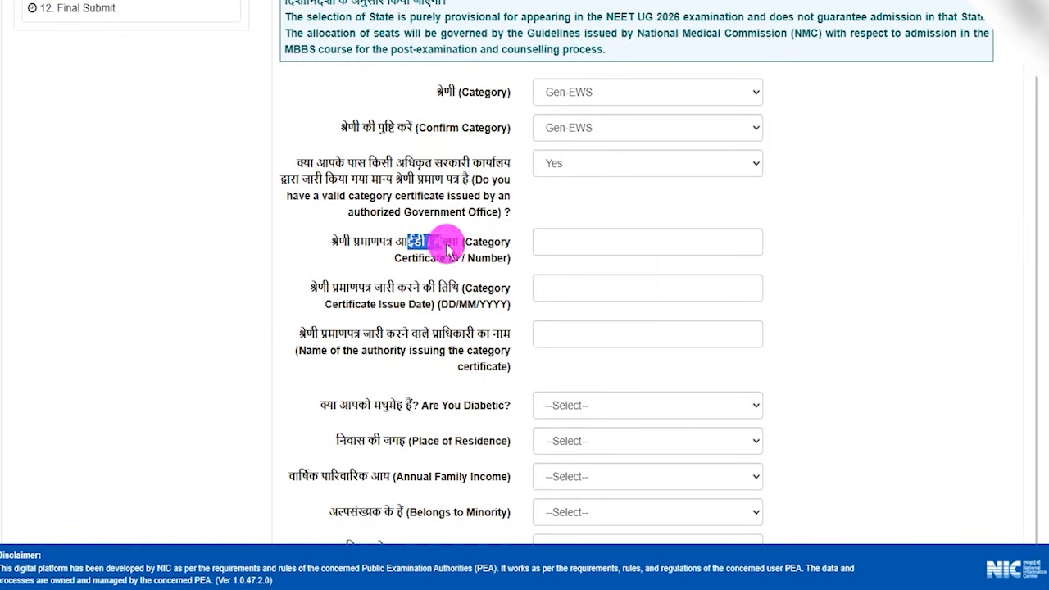
{"action": "left_click_drag", "start_coordinate": [359, 290], "coordinate": [554, 290]}
{"action": "left_click", "coordinate": [555, 290]}
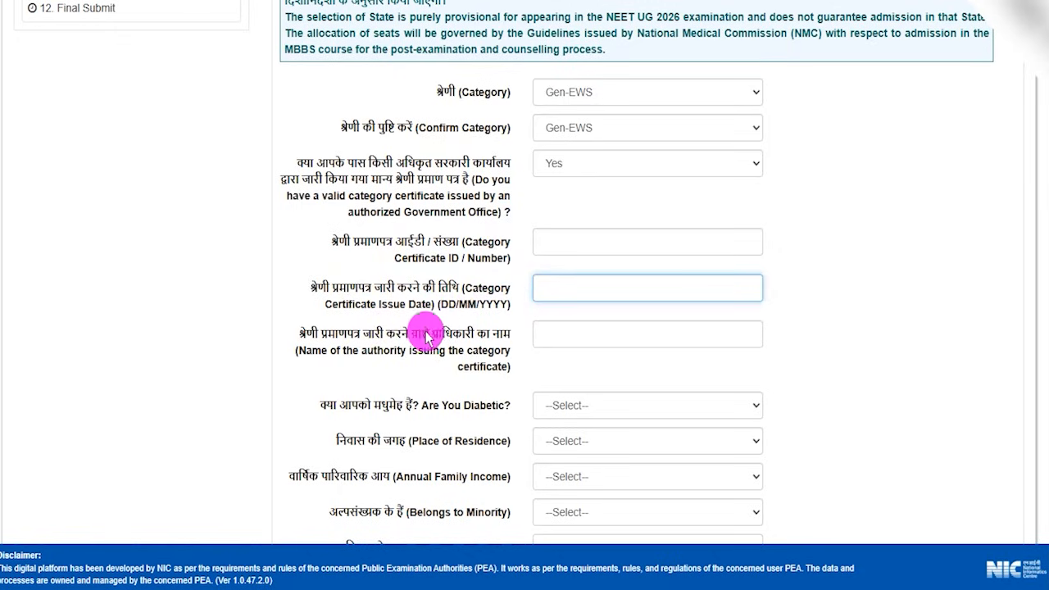
{"action": "left_click_drag", "start_coordinate": [361, 333], "coordinate": [409, 334]}
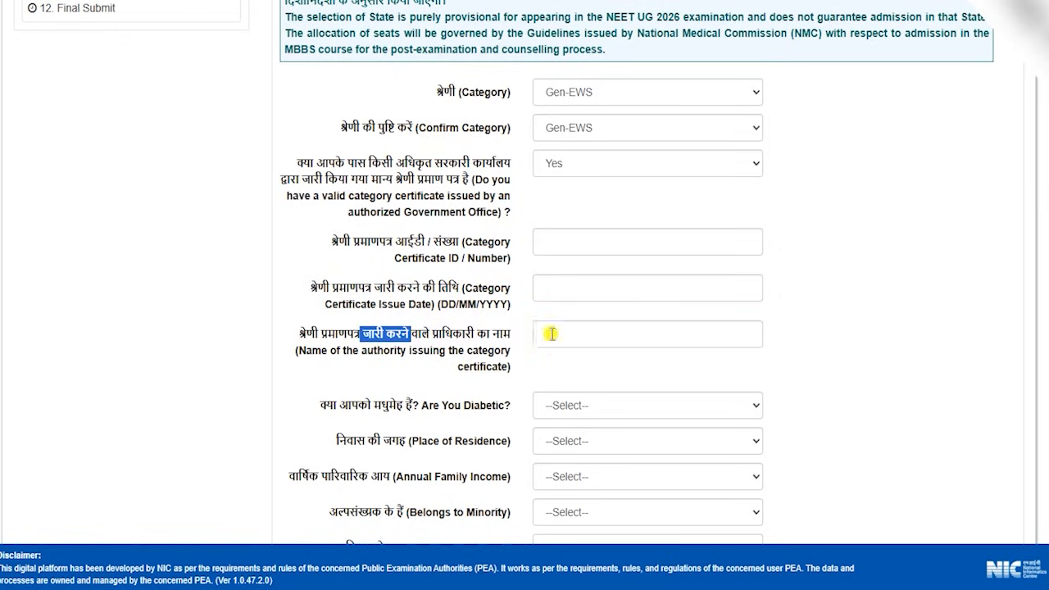
{"action": "left_click", "coordinate": [549, 333]}
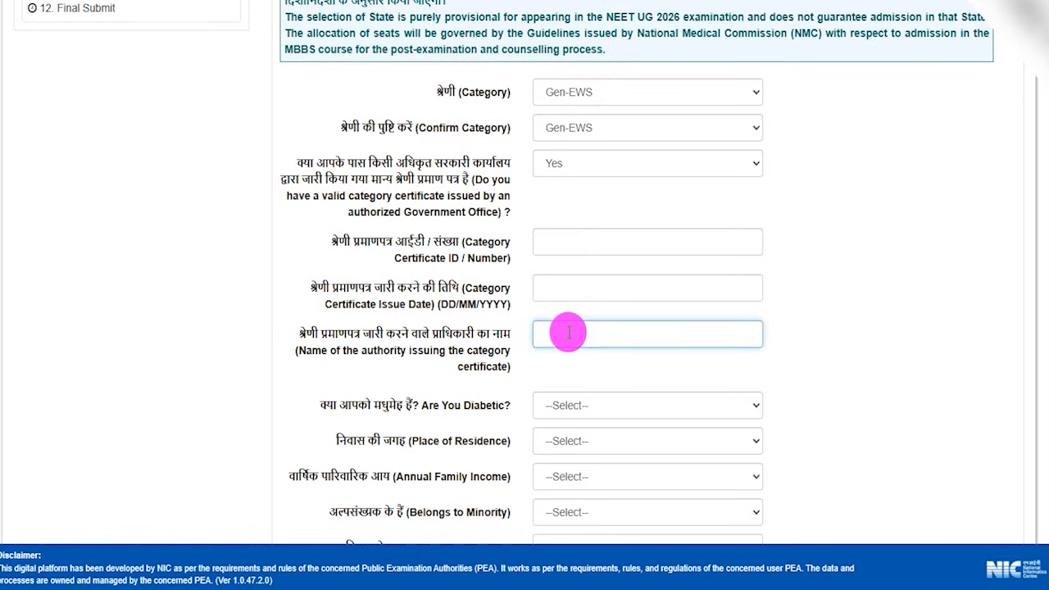
Set both Category and Confirm Category to General.
{"action": "left_click", "coordinate": [574, 99]}
{"action": "left_click", "coordinate": [563, 213]}
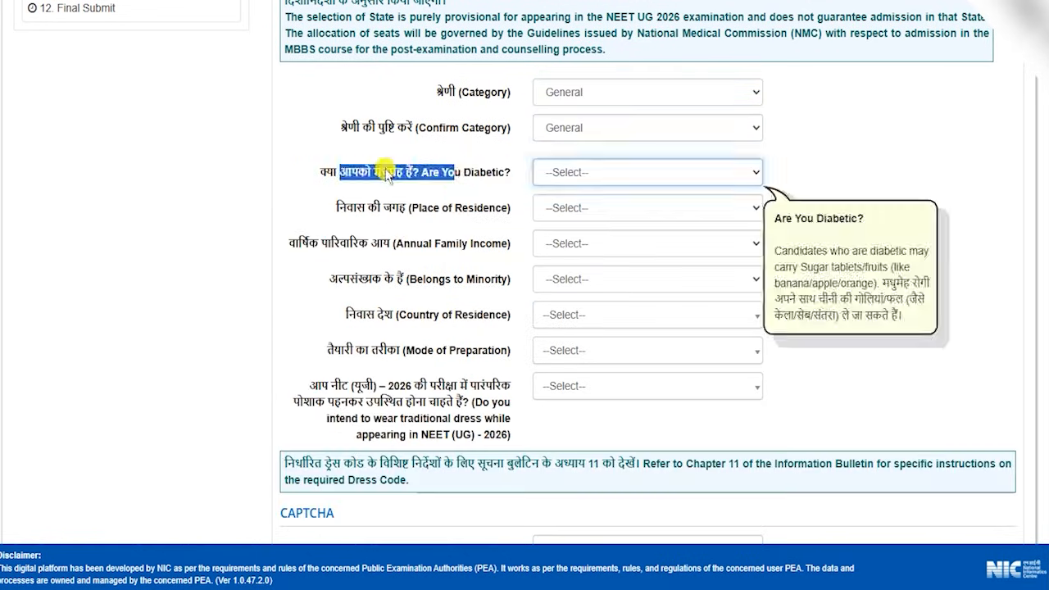
{"action": "left_click", "coordinate": [567, 131]}
{"action": "left_click", "coordinate": [573, 246]}
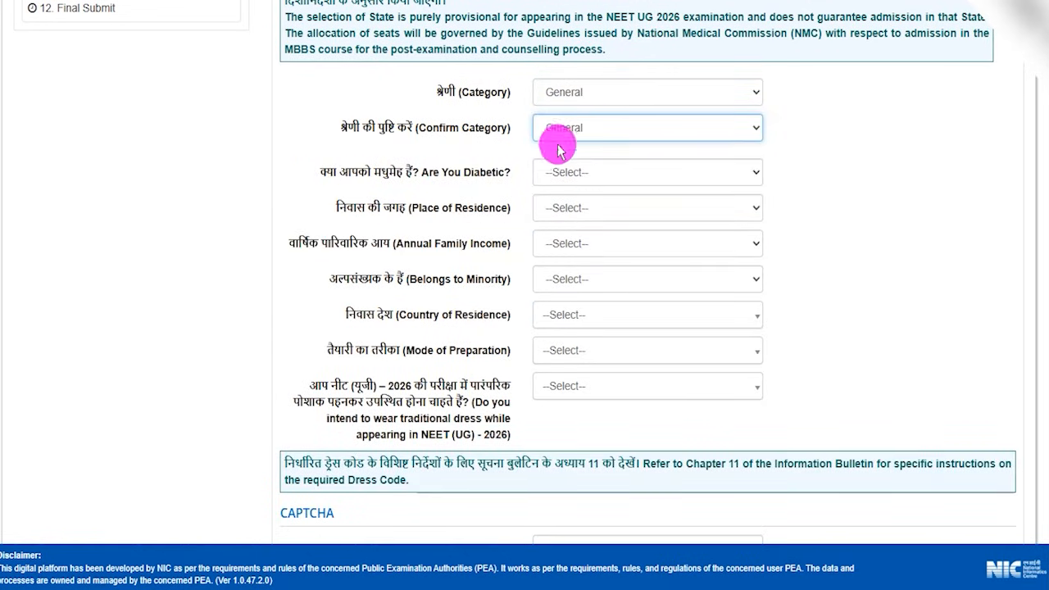
Highlight the Are You Diabetic question and answer it No.
{"action": "left_click_drag", "start_coordinate": [351, 172], "coordinate": [506, 180]}
{"action": "left_click", "coordinate": [569, 172]}
{"action": "left_click", "coordinate": [546, 215]}
{"action": "left_click", "coordinate": [569, 172]}
{"action": "left_click", "coordinate": [560, 233]}
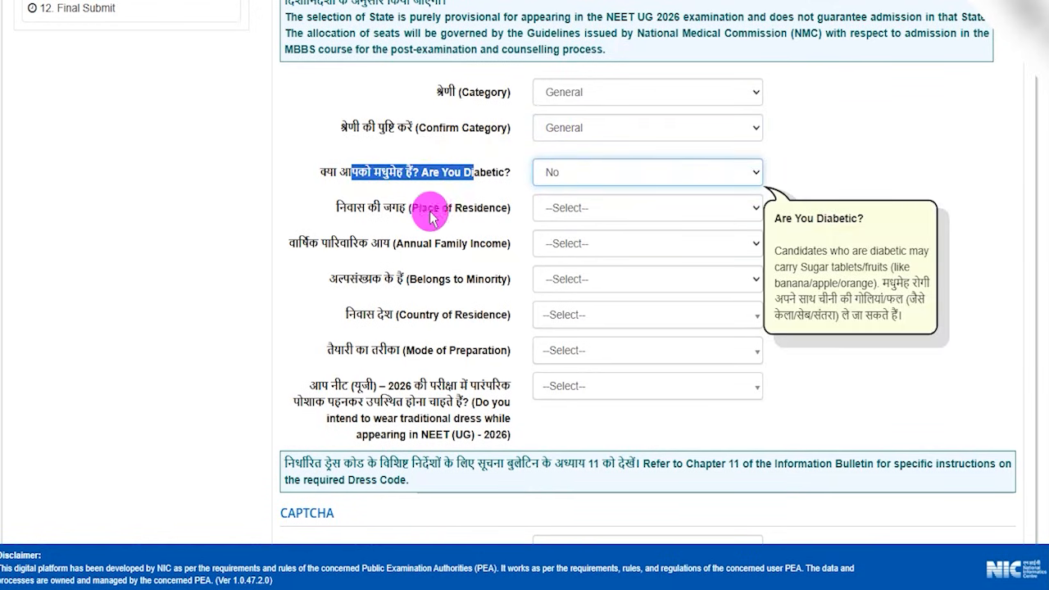
{"action": "left_click_drag", "start_coordinate": [355, 208], "coordinate": [502, 214]}
{"action": "left_click", "coordinate": [566, 210]}
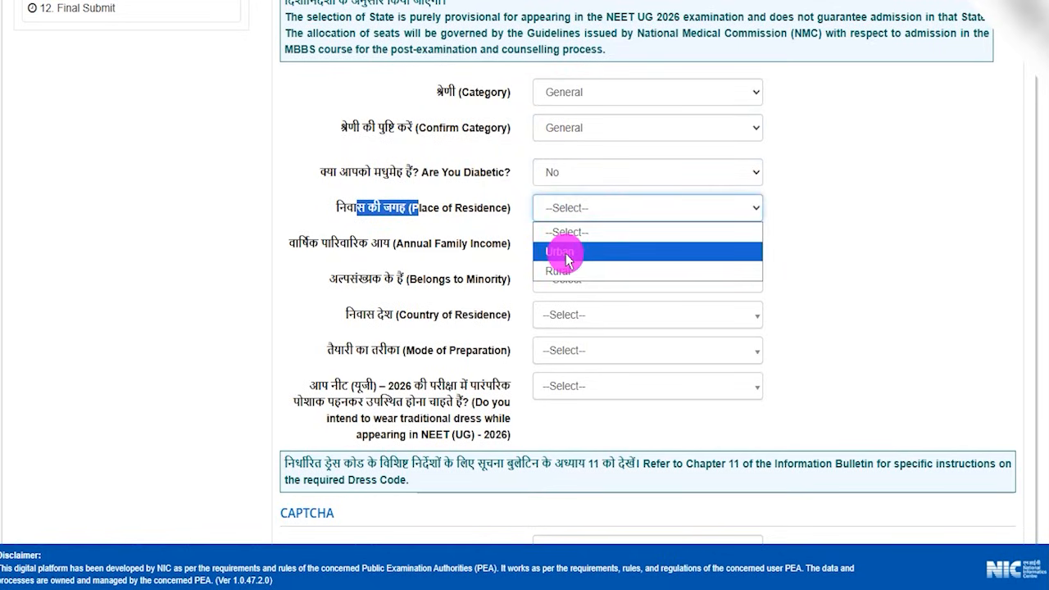
{"action": "left_click", "coordinate": [558, 253]}
{"action": "left_click_drag", "start_coordinate": [340, 237], "coordinate": [465, 244]}
{"action": "left_click", "coordinate": [547, 246]}
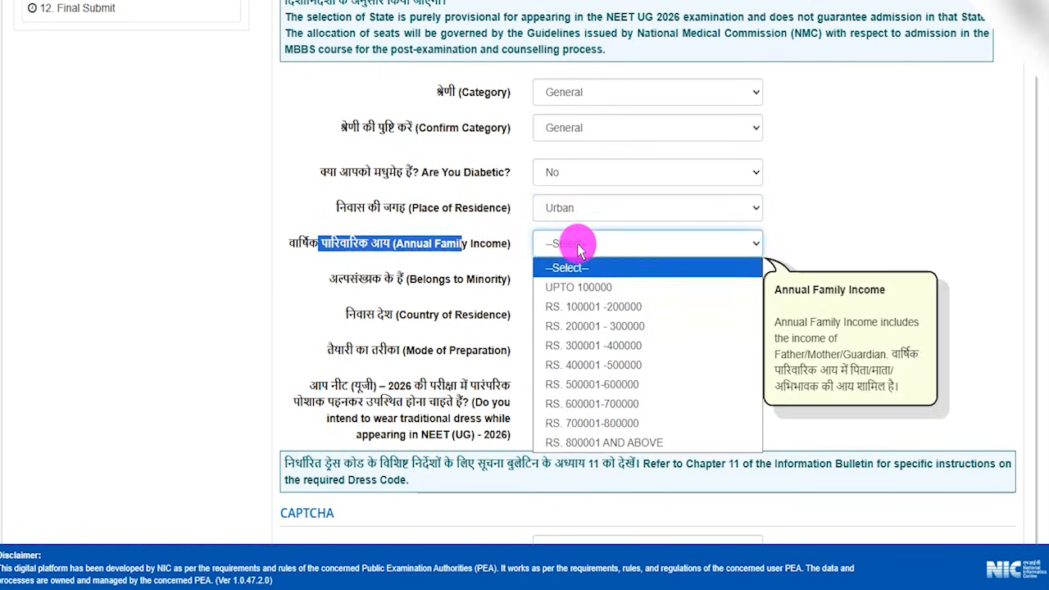
{"action": "left_click", "coordinate": [591, 345]}
Set Belongs to Minority to Yes and show the choices available for Religious Minority.
{"action": "left_click_drag", "start_coordinate": [367, 279], "coordinate": [432, 280]}
{"action": "left_click", "coordinate": [562, 287]}
{"action": "left_click", "coordinate": [555, 320]}
{"action": "left_click", "coordinate": [625, 276]}
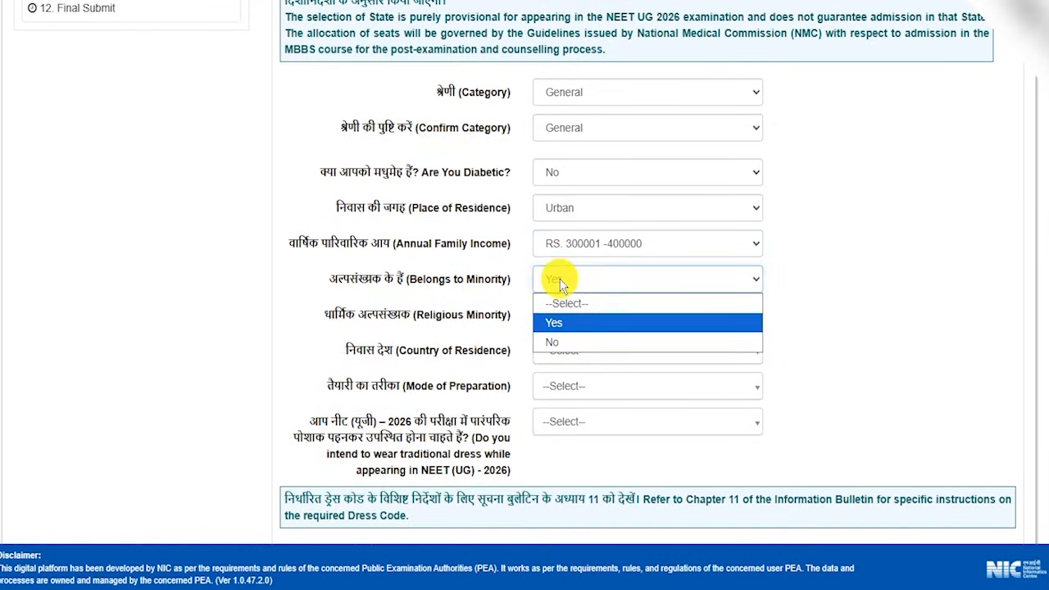
{"action": "left_click", "coordinate": [378, 309]}
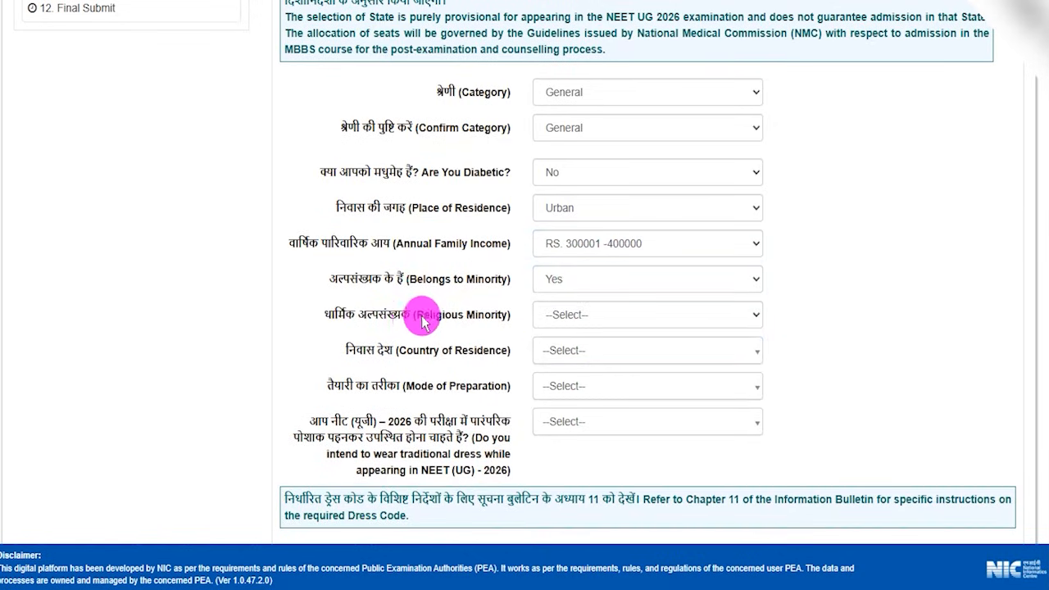
{"action": "left_click_drag", "start_coordinate": [425, 319], "coordinate": [464, 319]}
{"action": "left_click", "coordinate": [561, 319]}
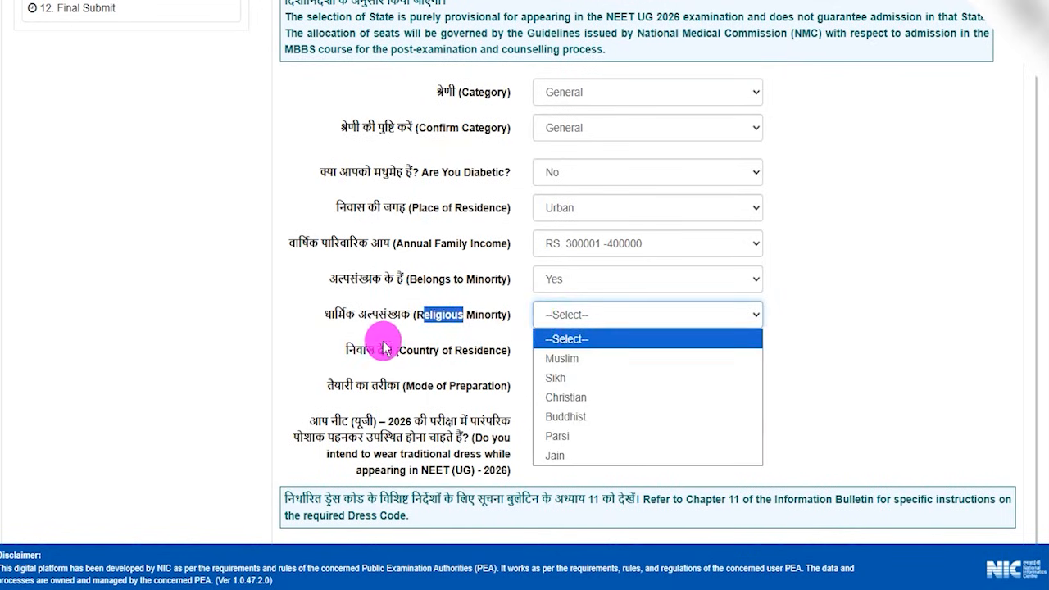
{"action": "left_click", "coordinate": [397, 336]}
Set Belongs to Minority to No and the Country of Residence to India.
{"action": "left_click", "coordinate": [554, 279]}
{"action": "left_click", "coordinate": [549, 341]}
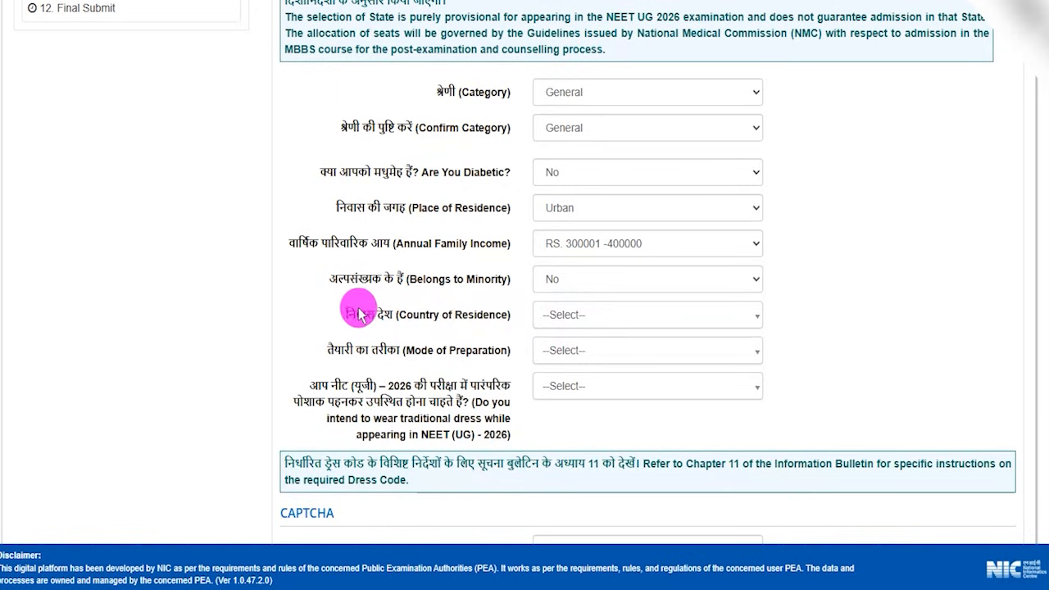
{"action": "left_click_drag", "start_coordinate": [356, 311], "coordinate": [461, 316]}
{"action": "left_click", "coordinate": [583, 319]}
{"action": "left_click", "coordinate": [574, 390]}
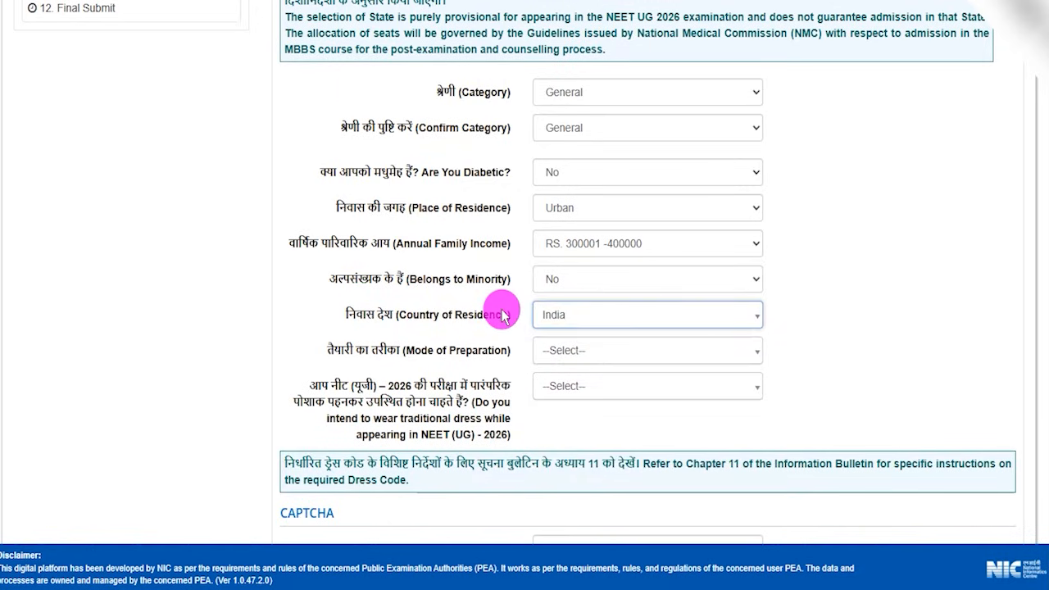
Set the Mode of Preparation to Self study.
{"action": "left_click_drag", "start_coordinate": [349, 349], "coordinate": [462, 357]}
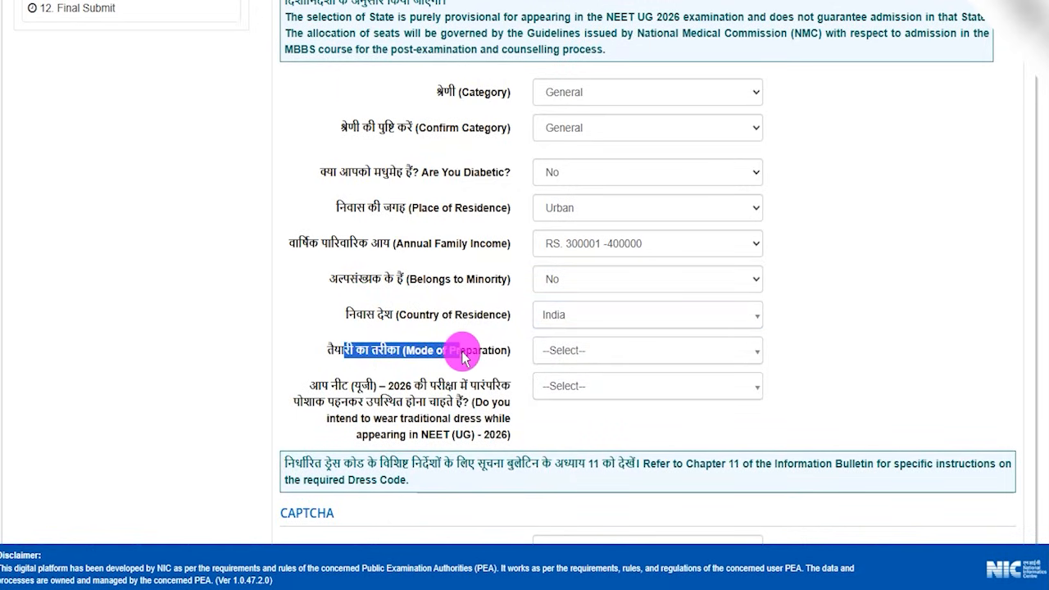
{"action": "left_click", "coordinate": [543, 350]}
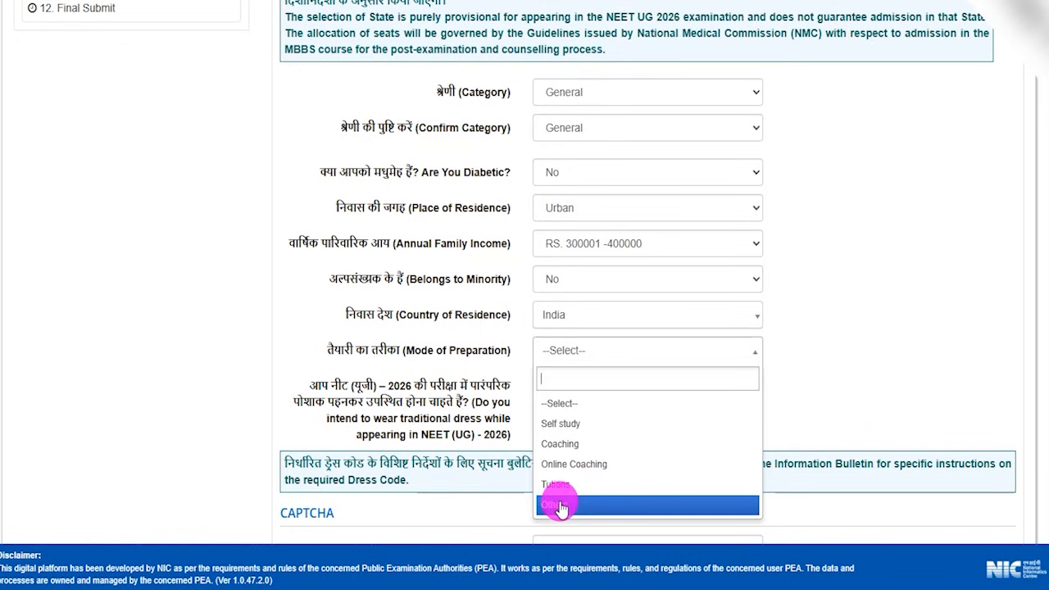
{"action": "left_click", "coordinate": [559, 368]}
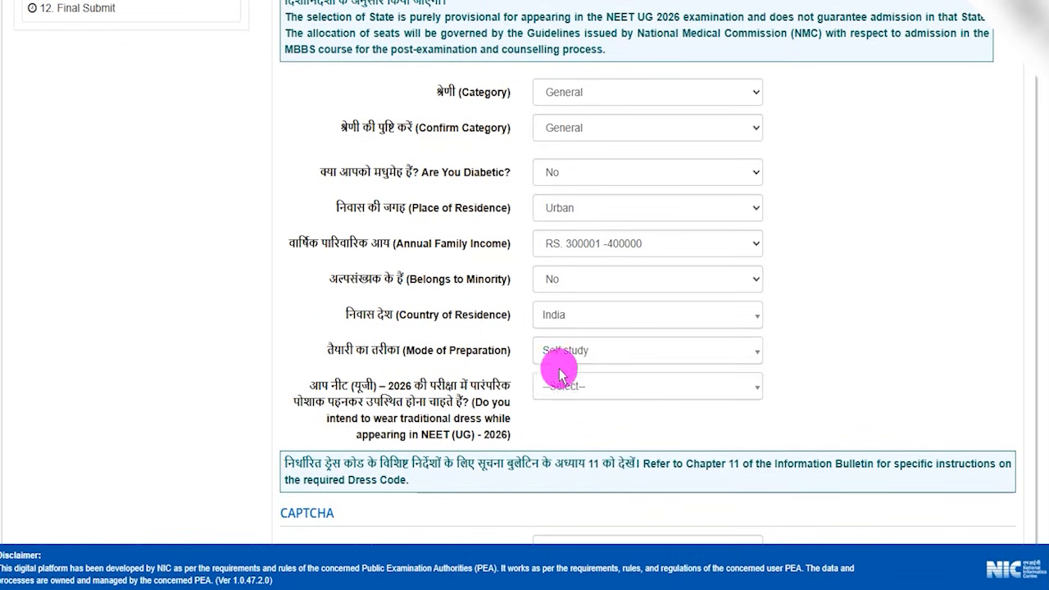
Highlight the question about wearing traditional dress in NEET (UG) - 2026 and answer it No.
{"action": "scroll", "coordinate": [395, 395], "scroll_direction": "down", "scroll_amount": 1}
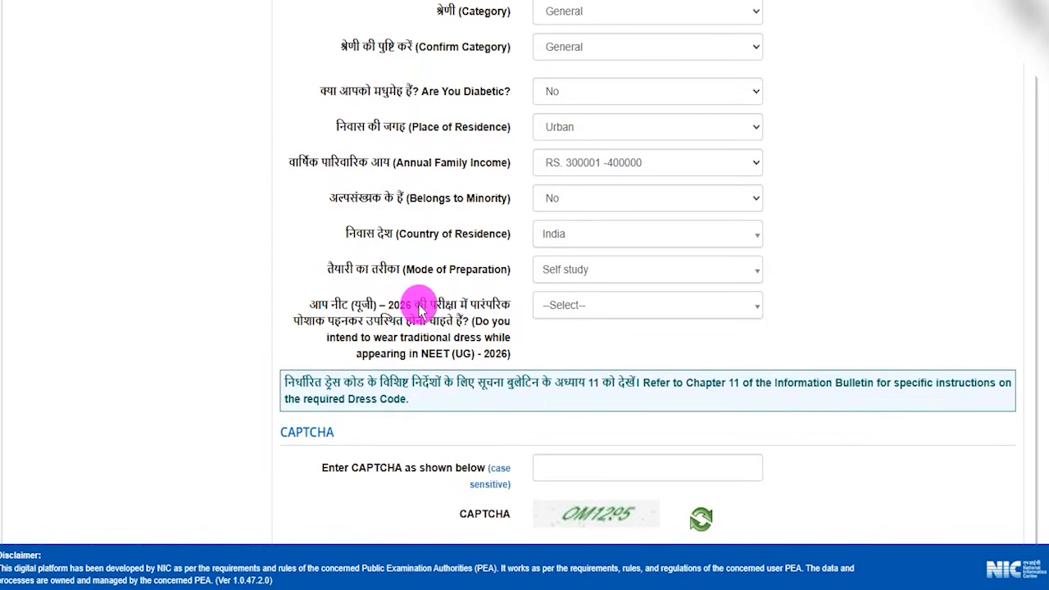
{"action": "left_click_drag", "start_coordinate": [419, 308], "coordinate": [469, 305]}
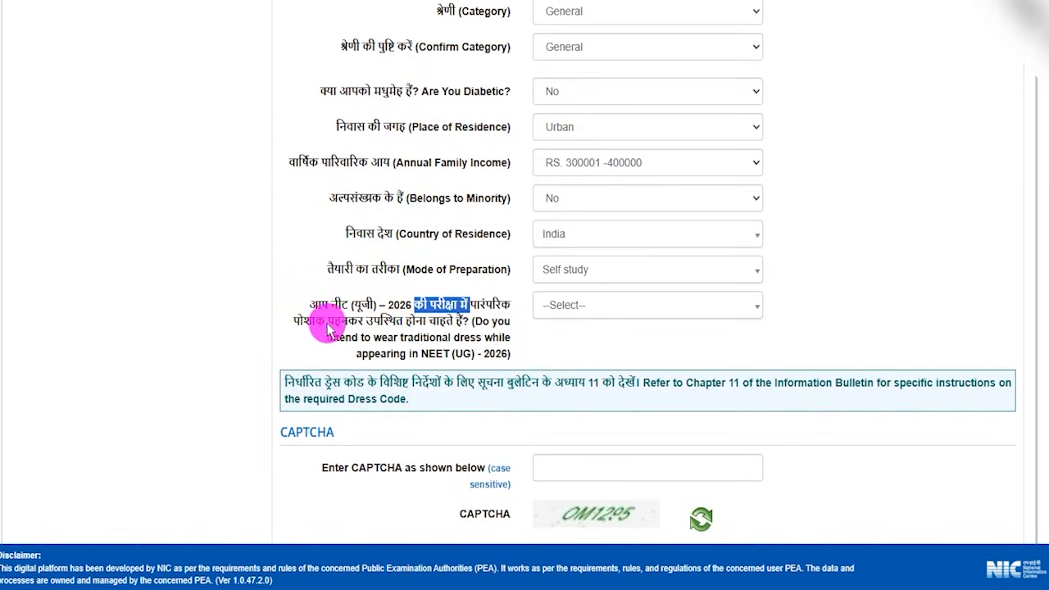
{"action": "left_click_drag", "start_coordinate": [308, 326], "coordinate": [503, 324]}
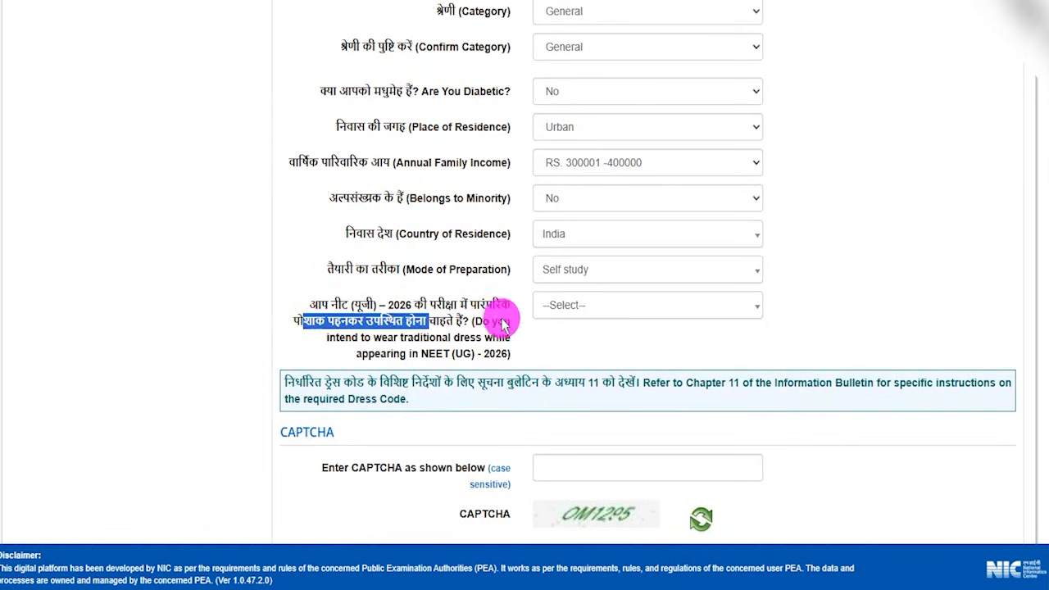
{"action": "left_click", "coordinate": [563, 307]}
{"action": "left_click", "coordinate": [552, 398]}
{"action": "left_click", "coordinate": [555, 310]}
{"action": "left_click", "coordinate": [551, 377]}
{"action": "left_click", "coordinate": [552, 307]}
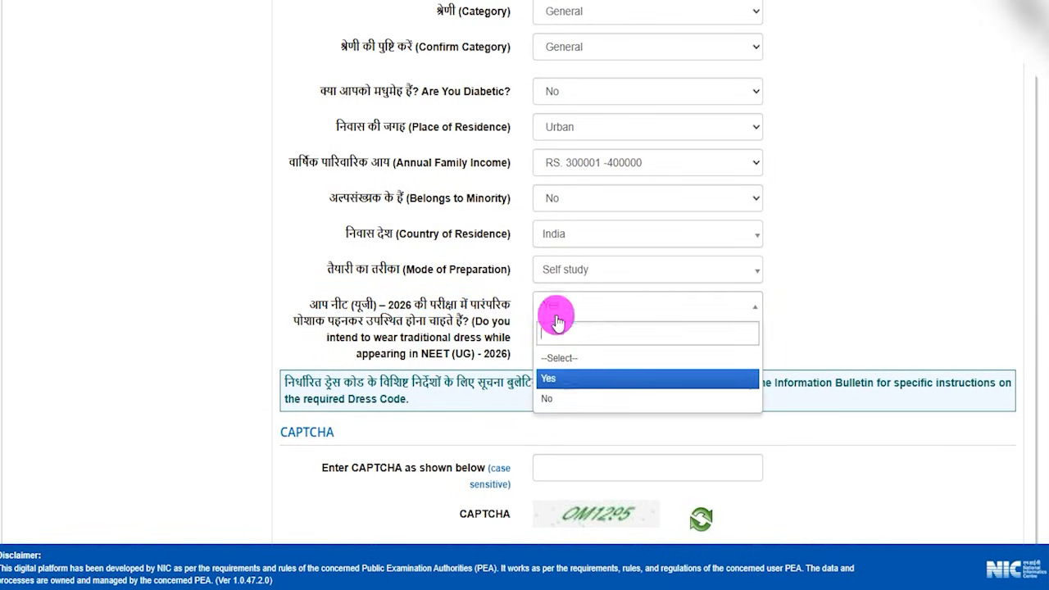
{"action": "left_click", "coordinate": [547, 399]}
Point out the CAPTCHA field and draw a mark around Save & Next at the end of the personal details form.
{"action": "scroll", "coordinate": [492, 351], "scroll_direction": "down", "scroll_amount": 1}
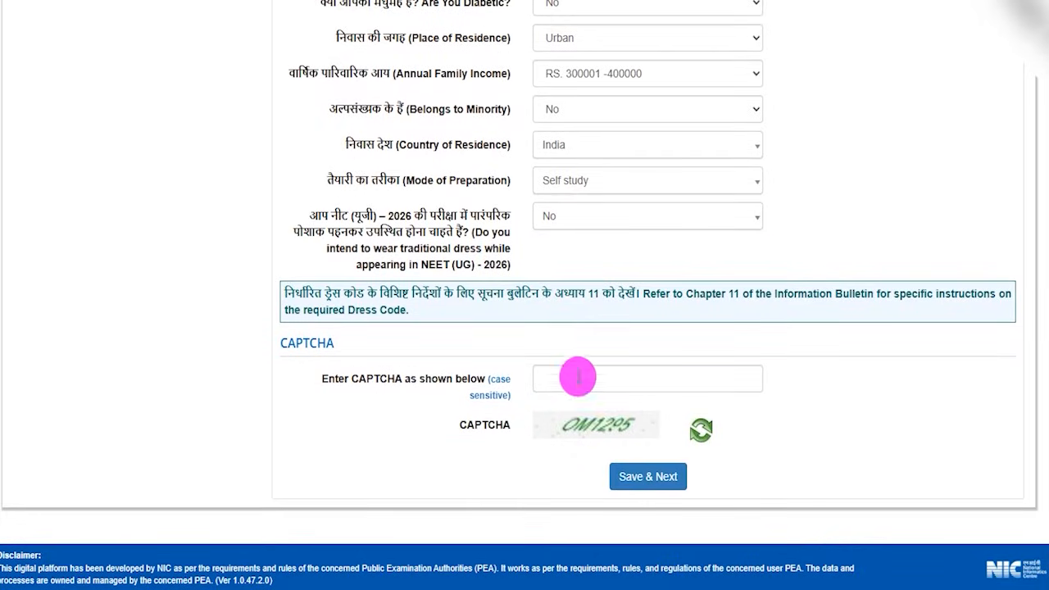
{"action": "left_click", "coordinate": [565, 372]}
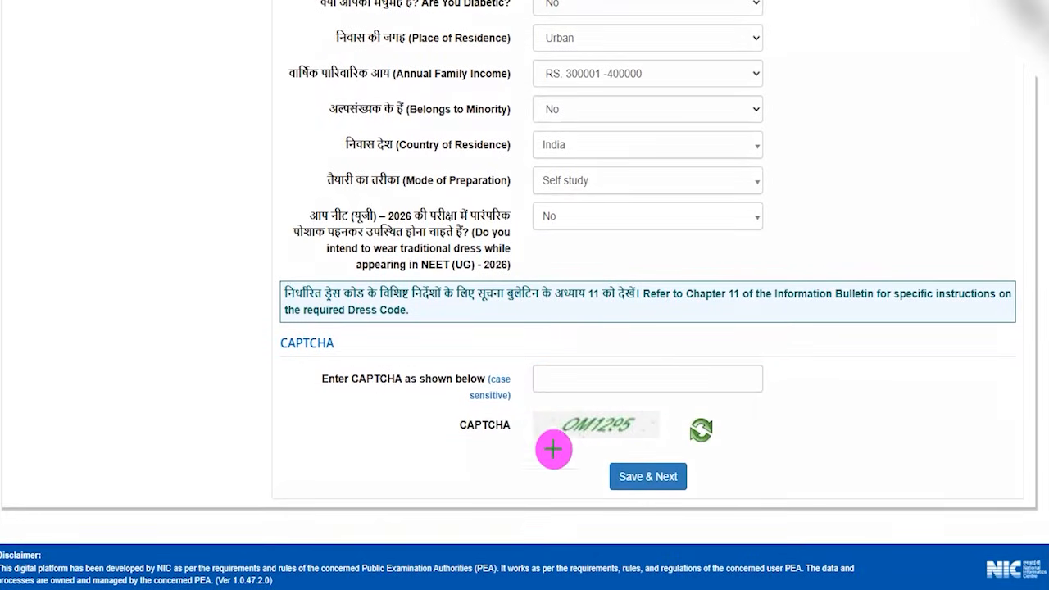
{"action": "mouse_move", "coordinate": [585, 450]}
{"action": "left_mouse_down"}
{"action": "mouse_move", "coordinate": [683, 472]}
{"action": "mouse_move", "coordinate": [711, 506]}
{"action": "left_mouse_up"}
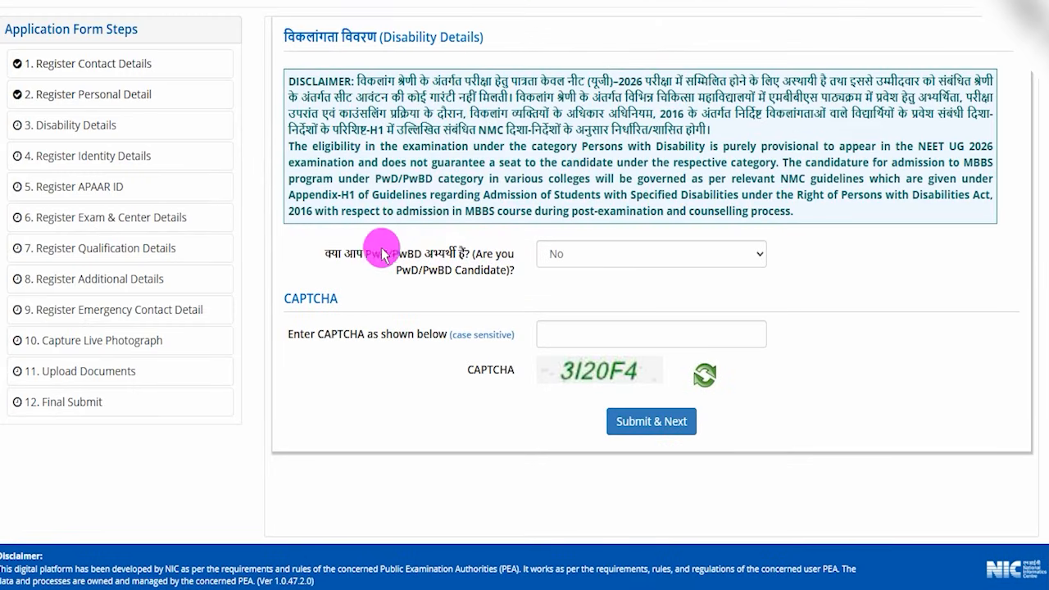
Highlight the PwD/PwBD candidate question in Disability Details and set its answer to No.
{"action": "left_click_drag", "start_coordinate": [347, 255], "coordinate": [543, 253]}
{"action": "left_click", "coordinate": [578, 261]}
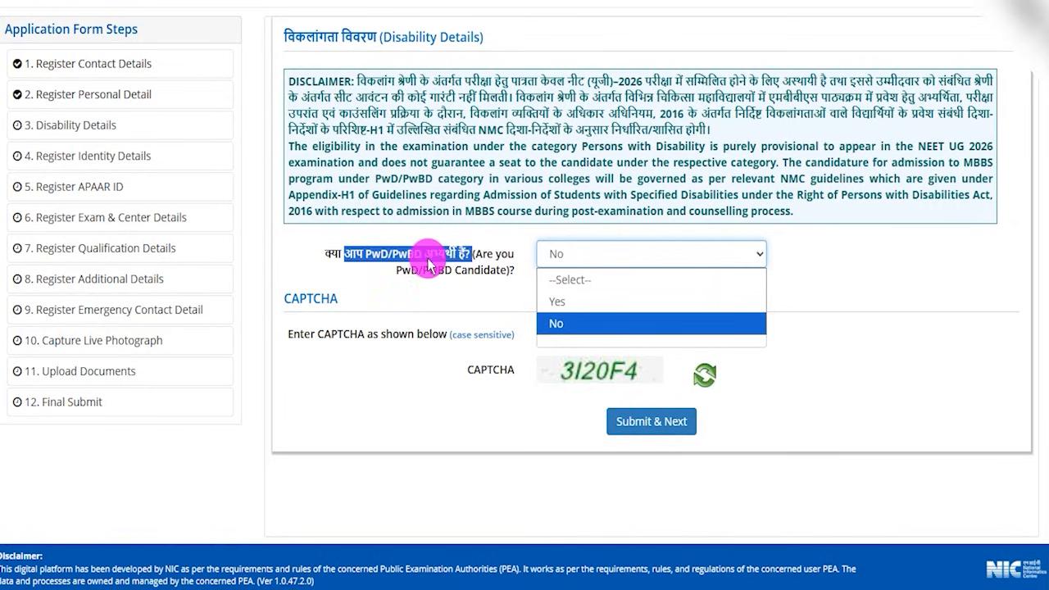
{"action": "left_click", "coordinate": [553, 323]}
{"action": "left_click", "coordinate": [524, 295]}
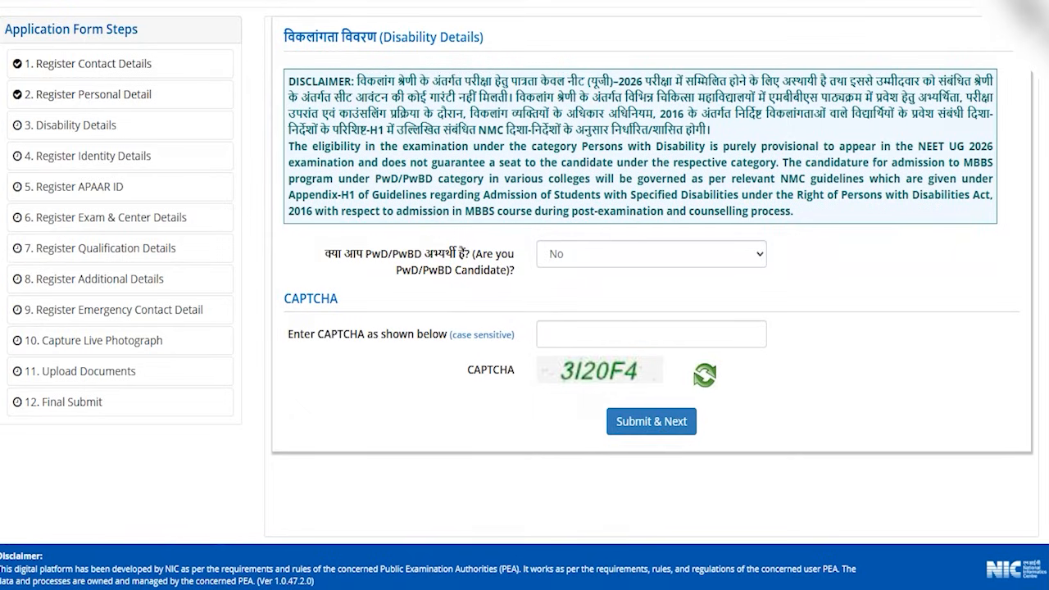
Underline the CAPTCHA code on the Disability Details page, tick-mark its entry field and mark Submit & Next.
{"action": "left_click_drag", "start_coordinate": [562, 382], "coordinate": [644, 389]}
{"action": "left_click_drag", "start_coordinate": [599, 343], "coordinate": [644, 299]}
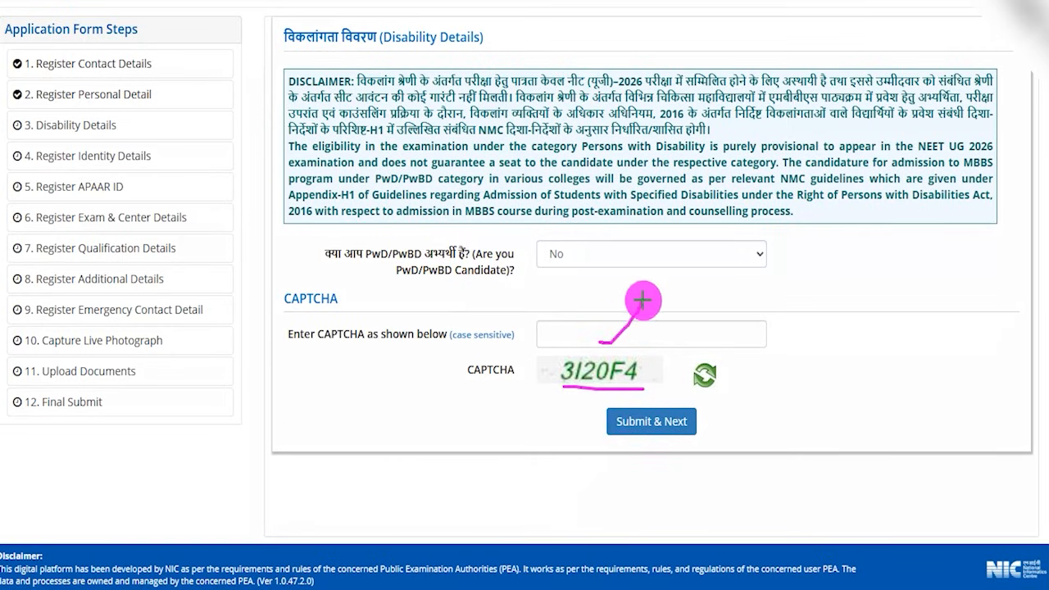
{"action": "mouse_move", "coordinate": [647, 399]}
{"action": "left_mouse_down"}
{"action": "mouse_move", "coordinate": [555, 396]}
{"action": "mouse_move", "coordinate": [721, 431]}
{"action": "mouse_move", "coordinate": [729, 451]}
{"action": "left_mouse_up"}
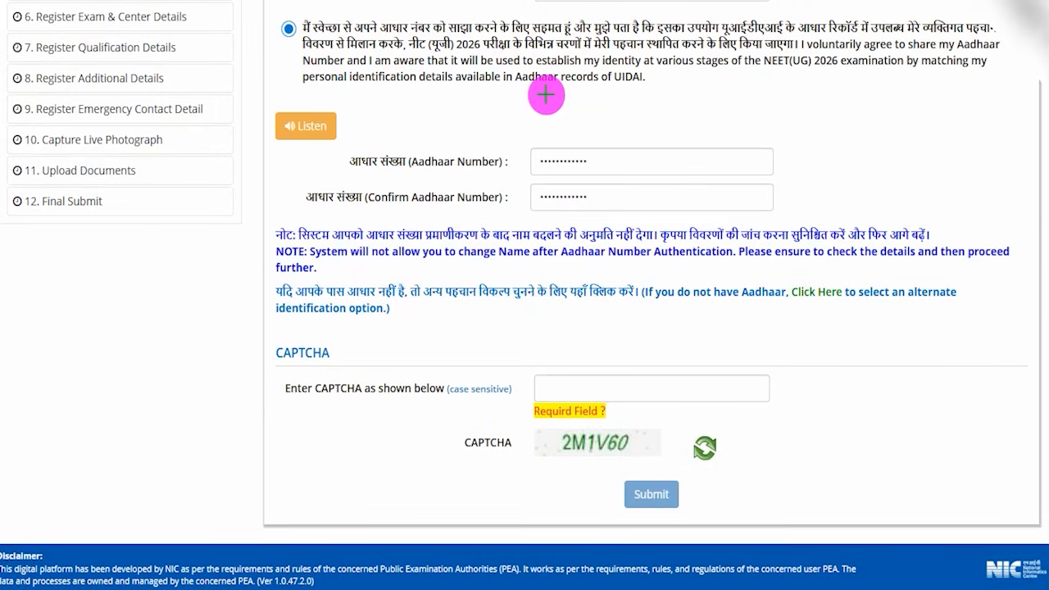
Tick-mark the Aadhaar consent statement and its selected option, and underline its opening words about voluntarily sharing the Aadhaar number.
{"action": "left_click_drag", "start_coordinate": [886, 96], "coordinate": [934, 43]}
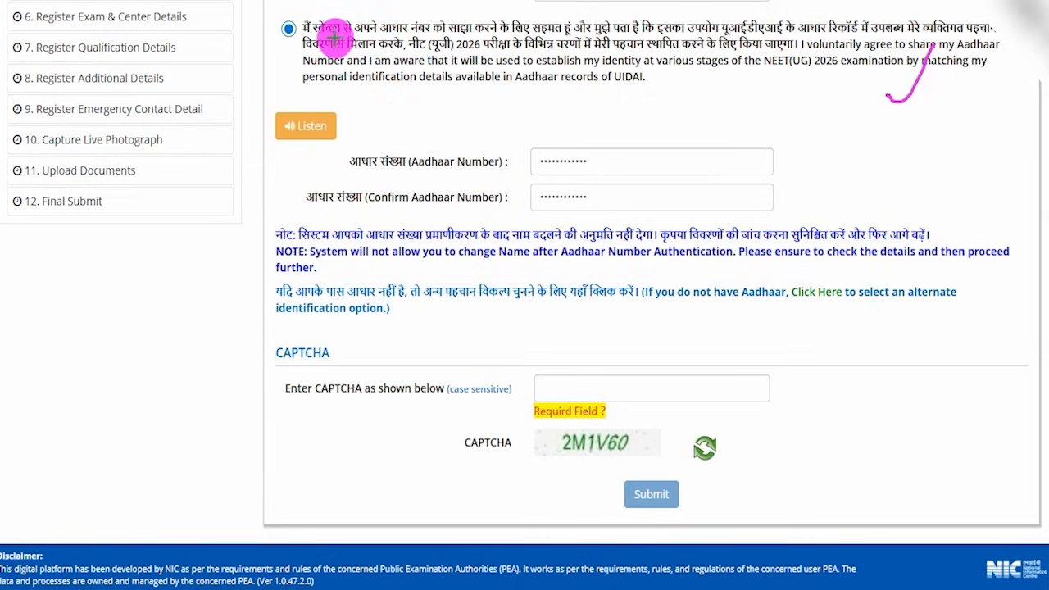
{"action": "left_click_drag", "start_coordinate": [325, 34], "coordinate": [492, 36]}
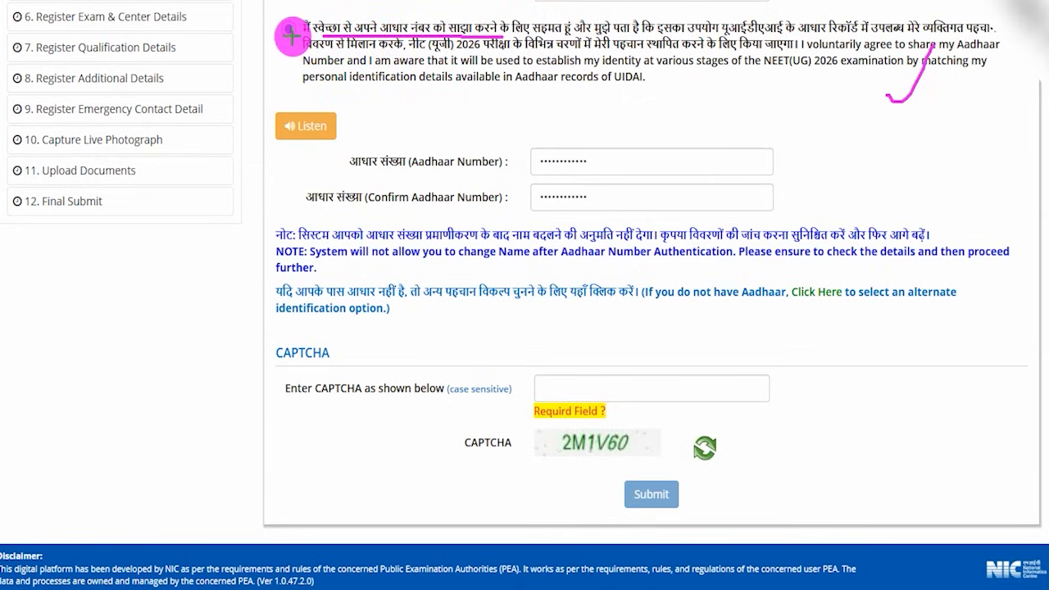
{"action": "mouse_move", "coordinate": [303, 21]}
{"action": "left_mouse_down"}
{"action": "mouse_move", "coordinate": [311, 33]}
{"action": "mouse_move", "coordinate": [321, 12]}
{"action": "left_mouse_up"}
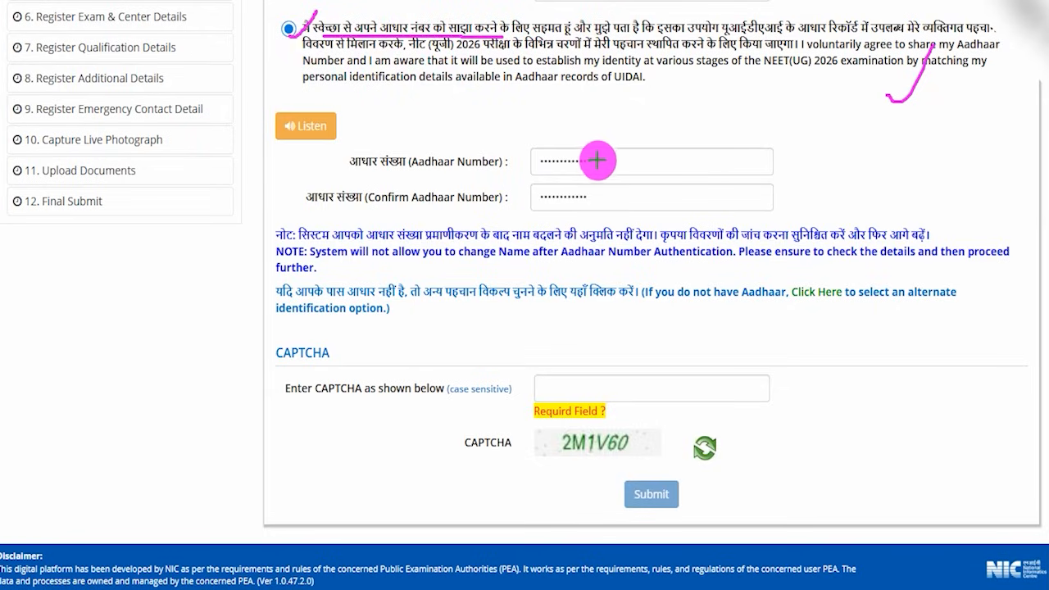
Tick-mark the Aadhaar Number, Confirm Aadhaar Number and CAPTCHA entry fields, and underline the CAPTCHA code.
{"action": "mouse_move", "coordinate": [597, 161]}
{"action": "left_mouse_down"}
{"action": "mouse_move", "coordinate": [615, 159]}
{"action": "mouse_move", "coordinate": [628, 127]}
{"action": "left_mouse_up"}
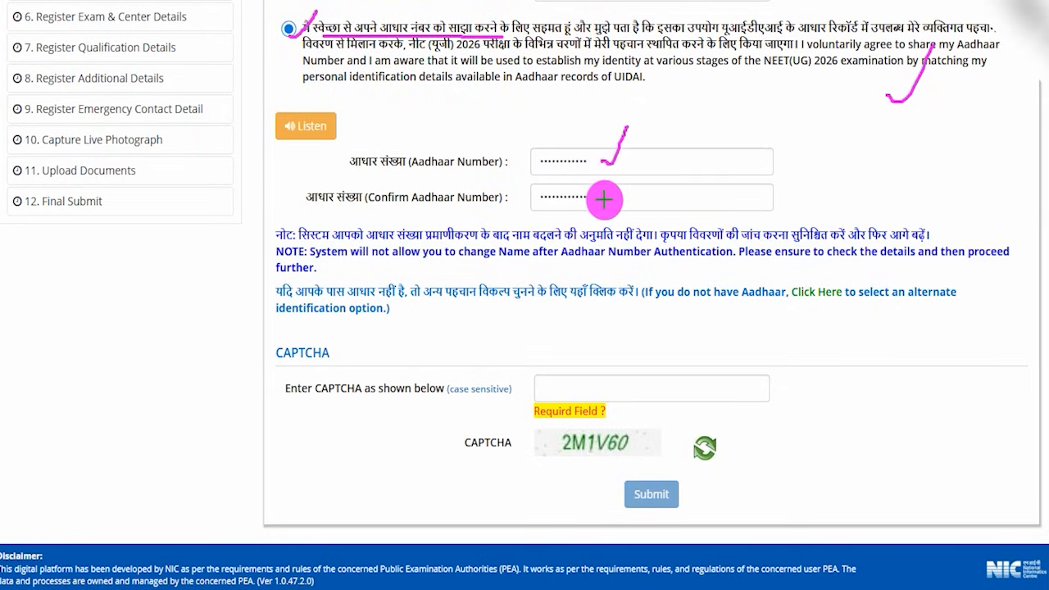
{"action": "left_click_drag", "start_coordinate": [606, 196], "coordinate": [620, 170]}
{"action": "left_click_drag", "start_coordinate": [560, 451], "coordinate": [610, 456]}
{"action": "left_click_drag", "start_coordinate": [569, 394], "coordinate": [597, 344]}
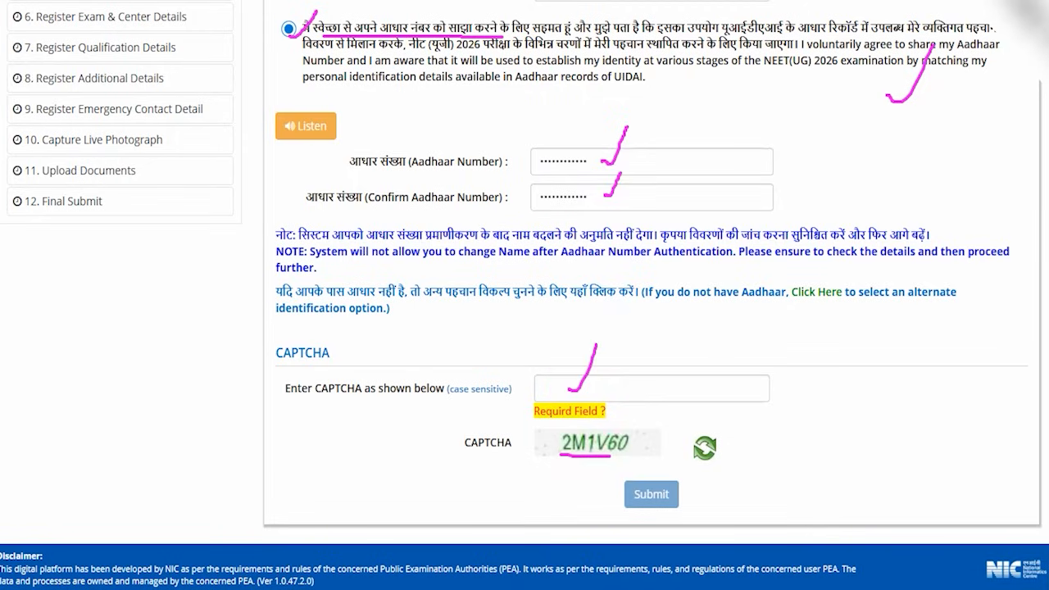
Mark Submit and the alternate identification link on the Aadhaar page, and choose PAN Card Number as the identity type.
{"action": "left_click_drag", "start_coordinate": [882, 482], "coordinate": [685, 492]}
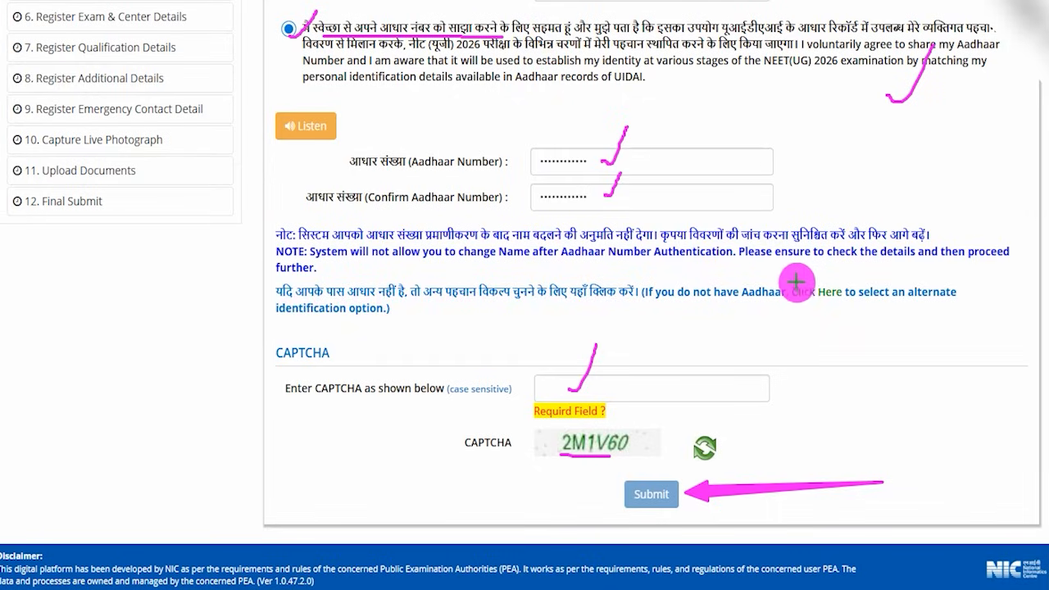
{"action": "mouse_move", "coordinate": [775, 272]}
{"action": "left_mouse_down"}
{"action": "mouse_move", "coordinate": [786, 291]}
{"action": "mouse_move", "coordinate": [852, 312]}
{"action": "left_mouse_up"}
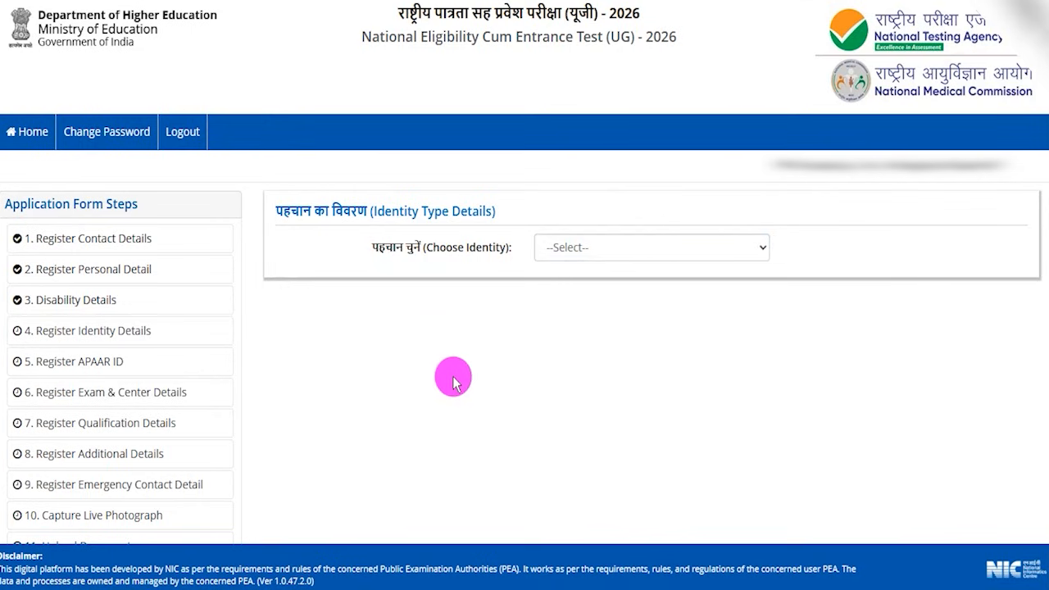
{"action": "left_click", "coordinate": [584, 250]}
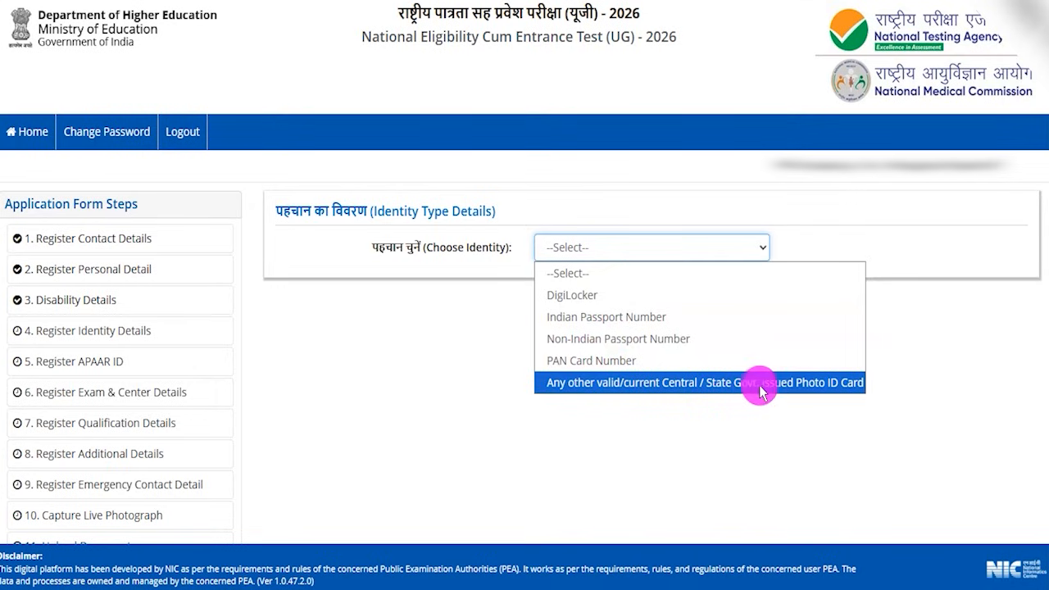
{"action": "left_click", "coordinate": [599, 366]}
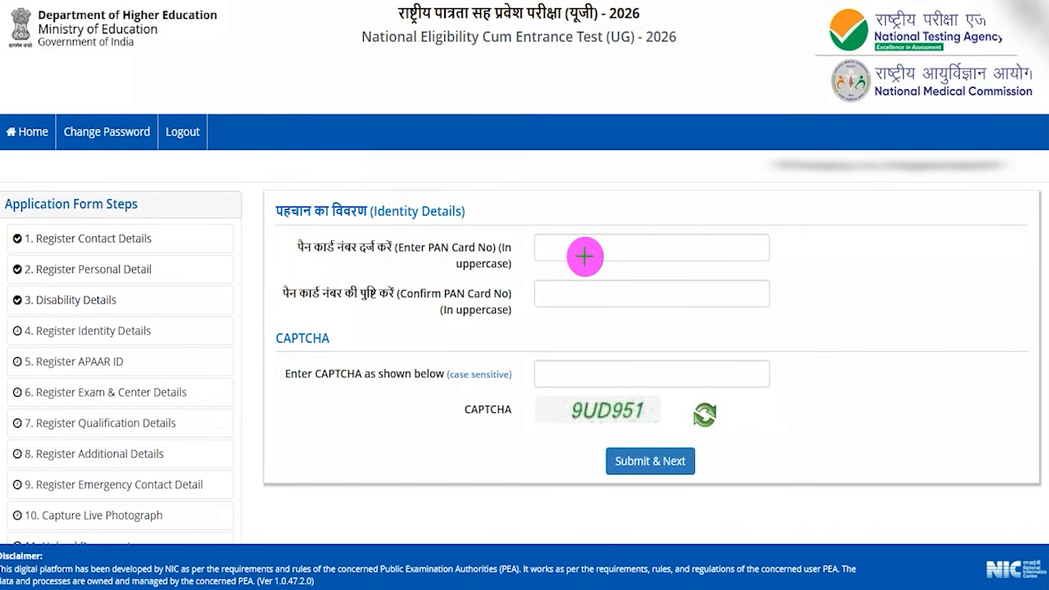
Tick-mark the two PAN card number fields and the CAPTCHA field, underline the CAPTCHA code and point an arrow at Submit & Next.
{"action": "left_click_drag", "start_coordinate": [576, 247], "coordinate": [600, 217]}
{"action": "left_click_drag", "start_coordinate": [585, 295], "coordinate": [599, 278]}
{"action": "left_click_drag", "start_coordinate": [573, 424], "coordinate": [620, 423]}
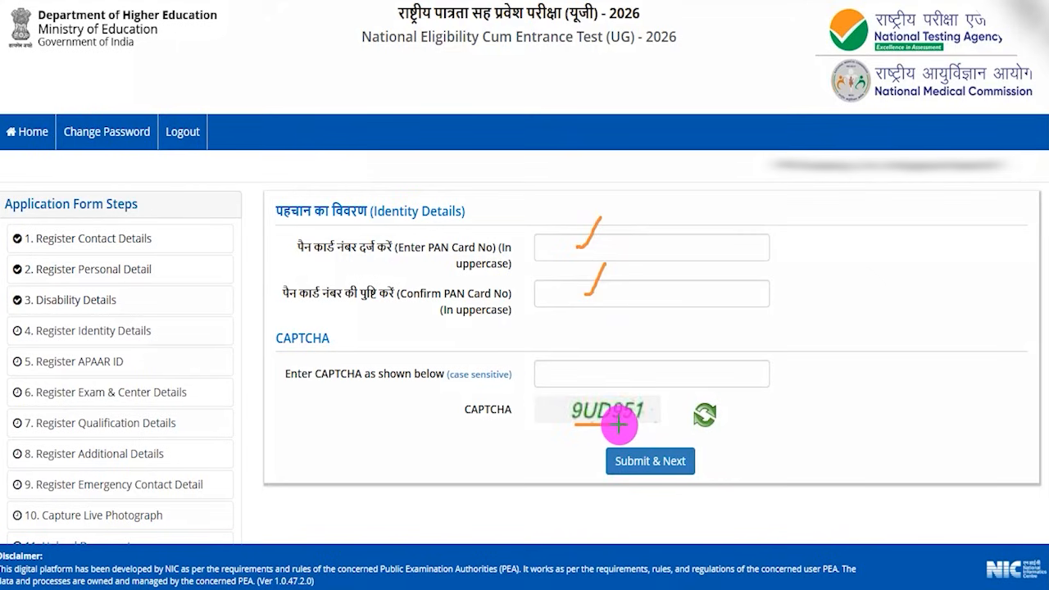
{"action": "left_click_drag", "start_coordinate": [581, 375], "coordinate": [607, 334]}
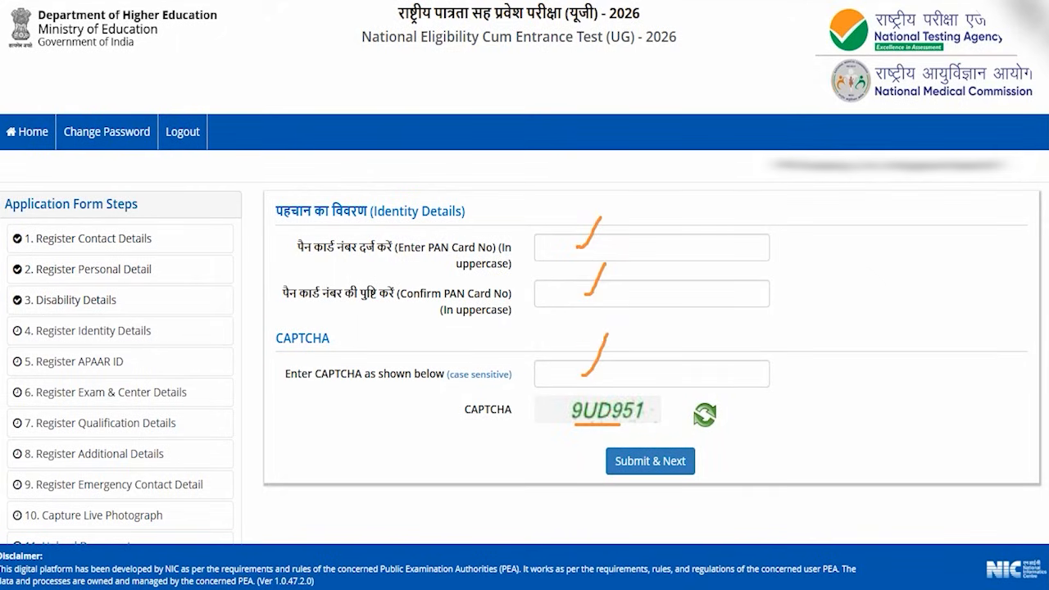
{"action": "left_click_drag", "start_coordinate": [907, 425], "coordinate": [709, 457]}
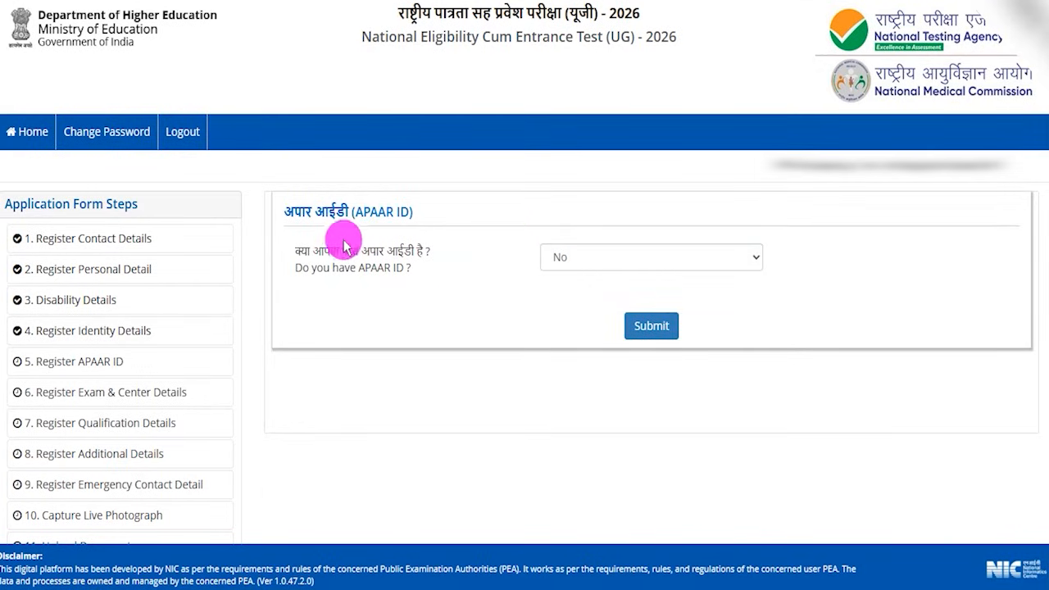
Highlight the APAAR ID question, answer it with No, and circle and submit the APAAR ID page.
{"action": "left_click_drag", "start_coordinate": [313, 250], "coordinate": [438, 262]}
{"action": "left_click", "coordinate": [552, 256]}
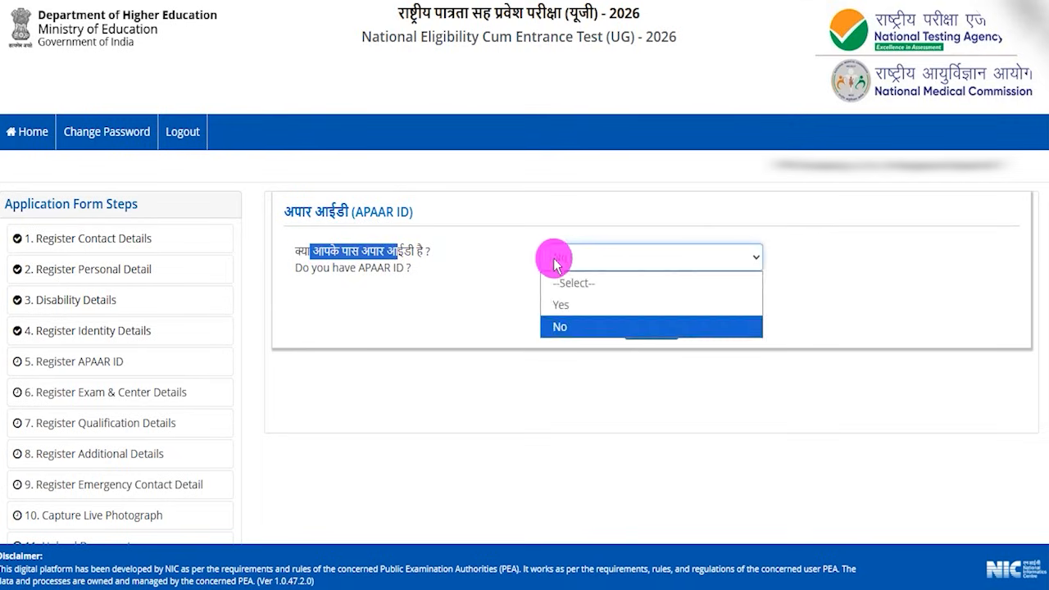
{"action": "left_click", "coordinate": [557, 303]}
{"action": "left_click", "coordinate": [568, 260]}
{"action": "left_click", "coordinate": [564, 325]}
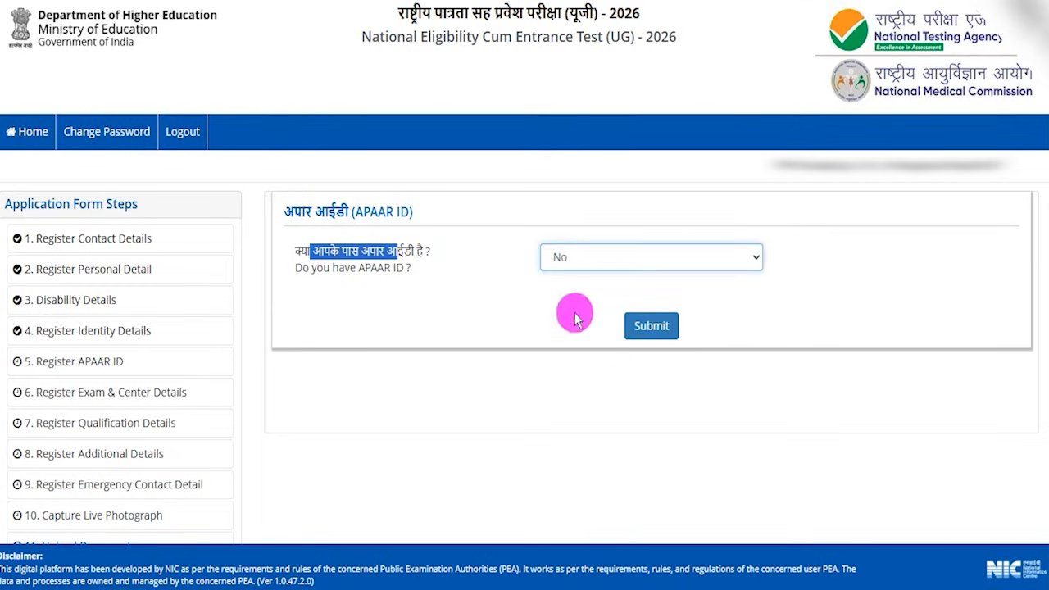
{"action": "mouse_move", "coordinate": [644, 294]}
{"action": "left_mouse_down"}
{"action": "mouse_move", "coordinate": [667, 295]}
{"action": "mouse_move", "coordinate": [696, 339]}
{"action": "left_mouse_up"}
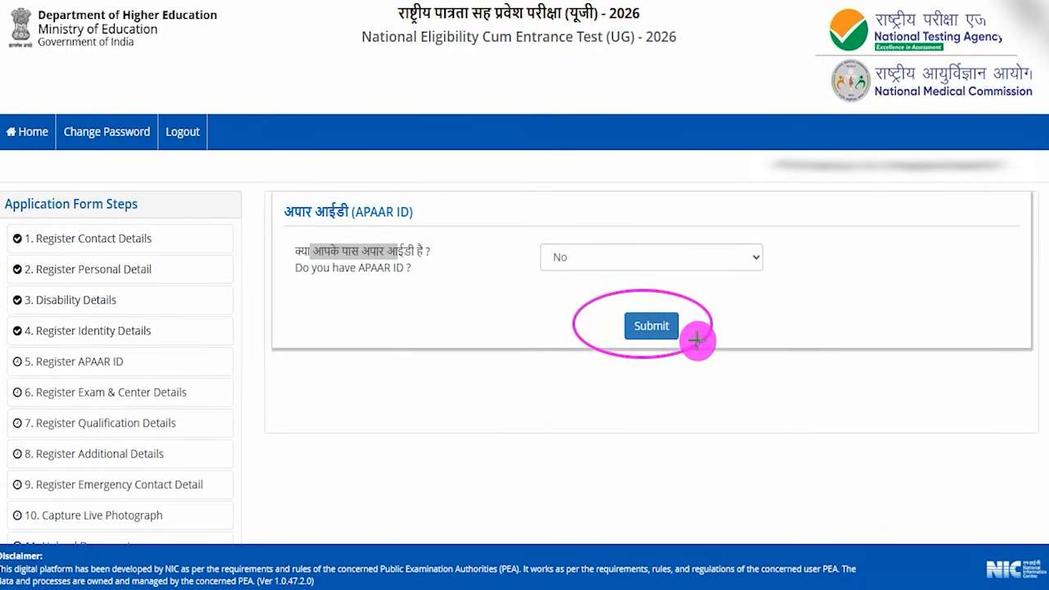
{"action": "left_click", "coordinate": [651, 326]}
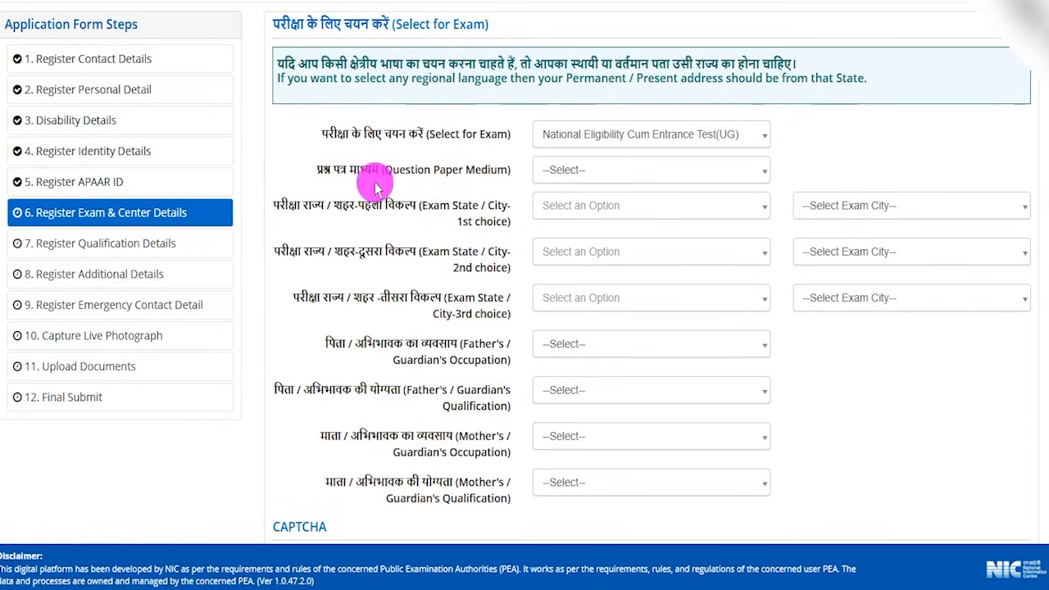
Set the question paper medium to Hindi and the first exam state and city choice to UTTAR PRADESH, Aligarh.
{"action": "left_click", "coordinate": [574, 170]}
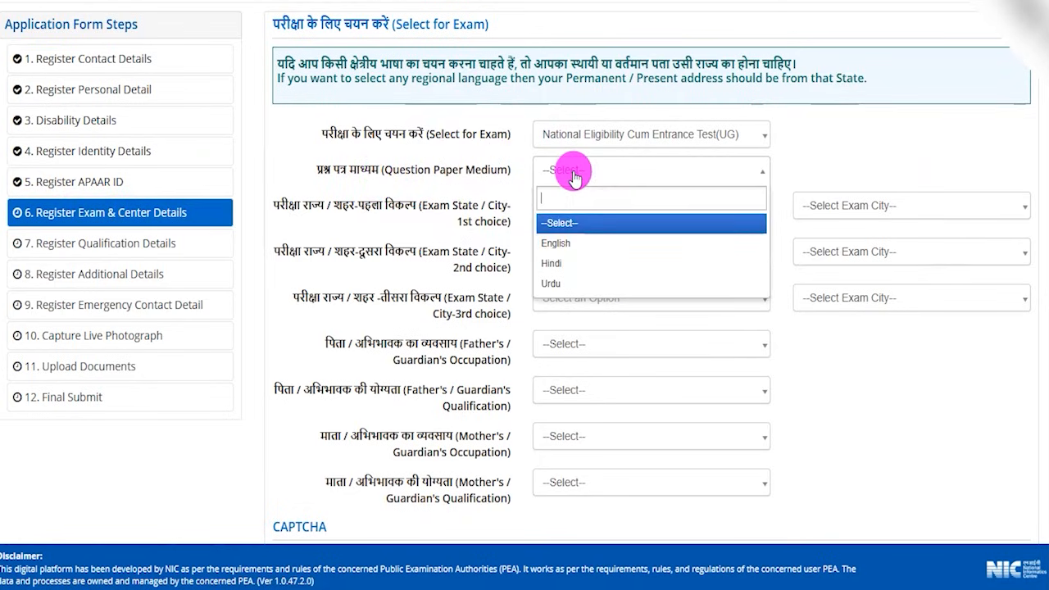
{"action": "left_click", "coordinate": [556, 264]}
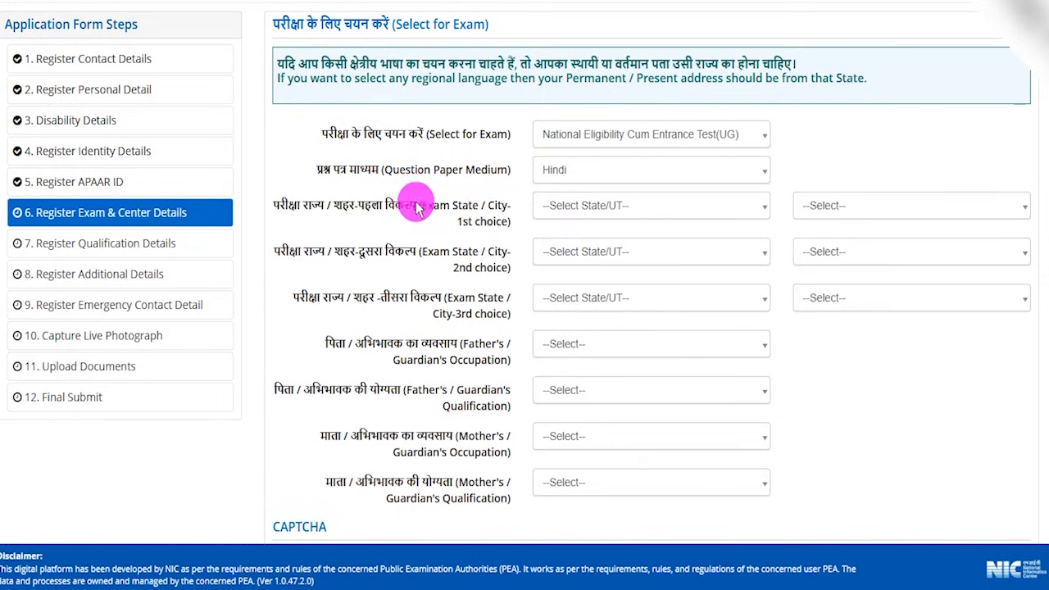
{"action": "left_click_drag", "start_coordinate": [295, 207], "coordinate": [604, 214]}
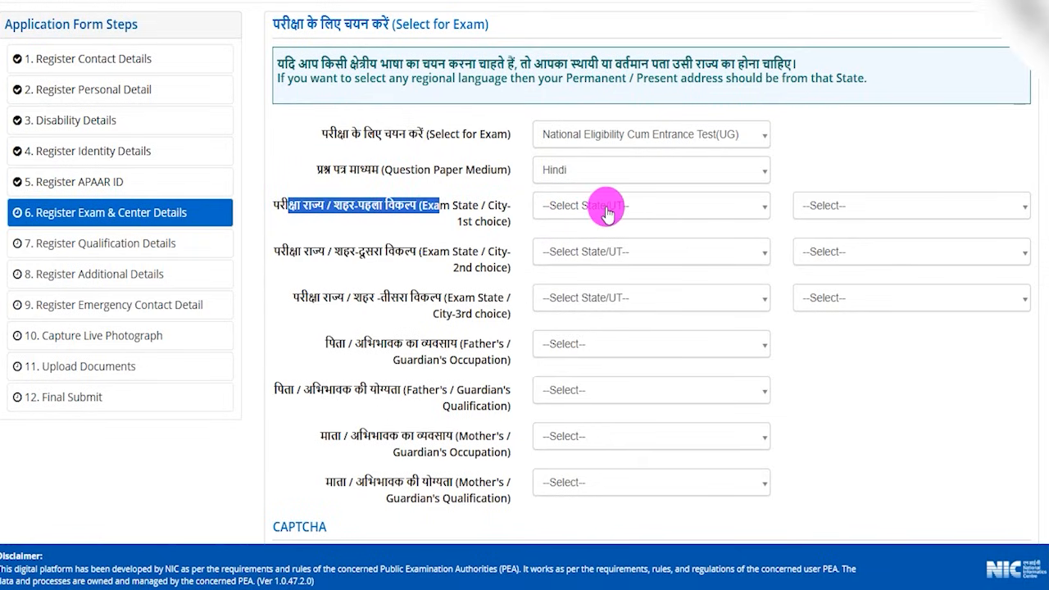
{"action": "left_click", "coordinate": [605, 212]}
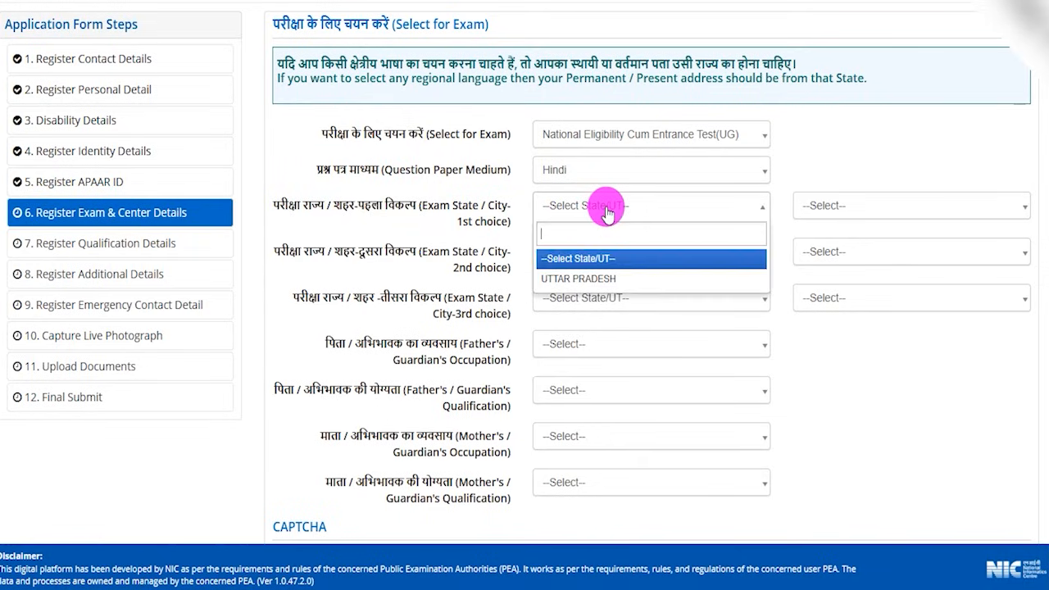
{"action": "left_click", "coordinate": [595, 280]}
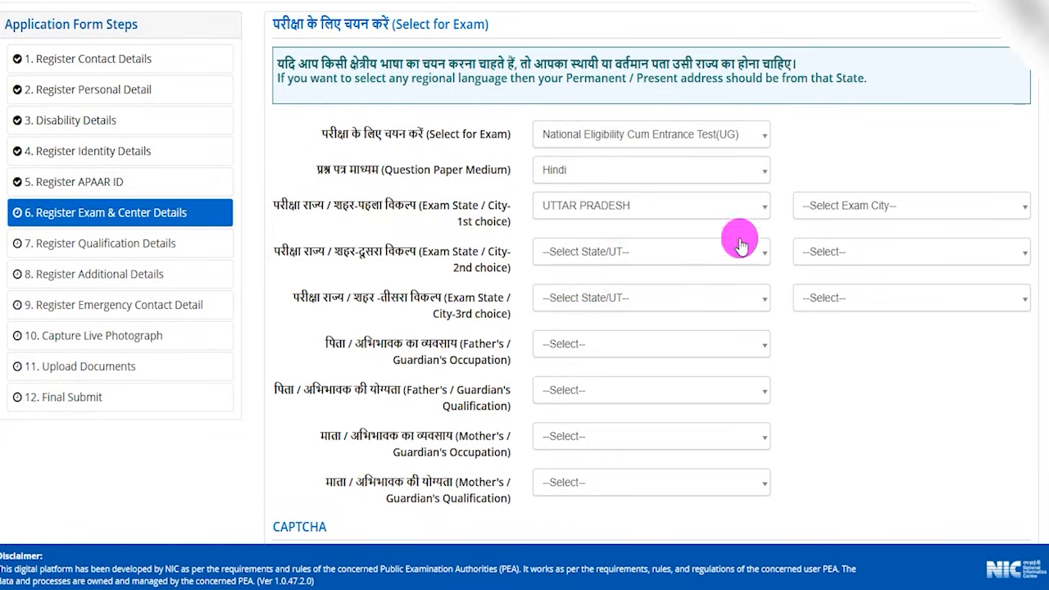
{"action": "left_click", "coordinate": [839, 211]}
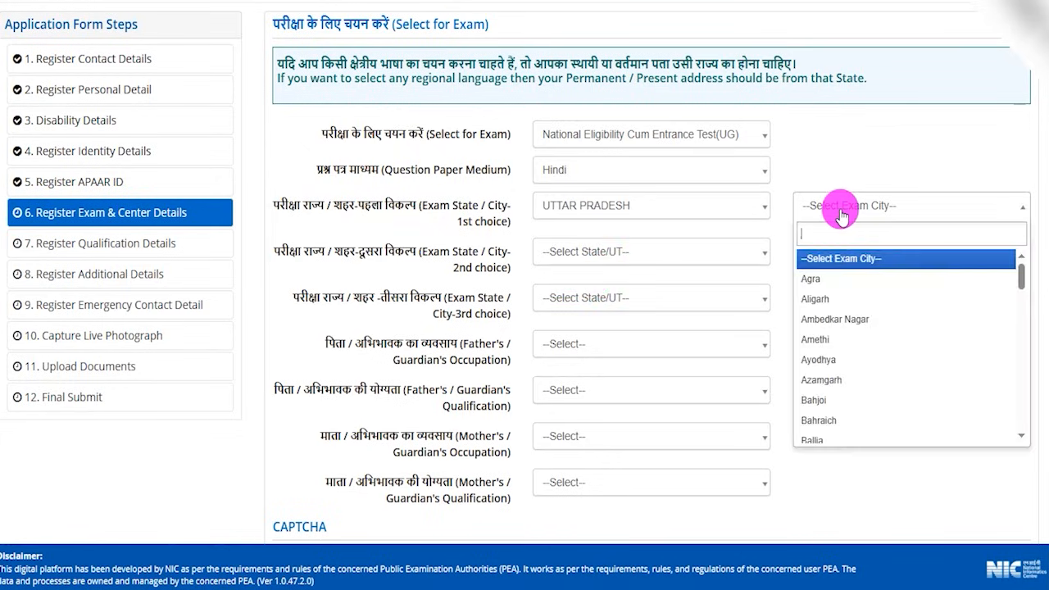
{"action": "left_click", "coordinate": [832, 299]}
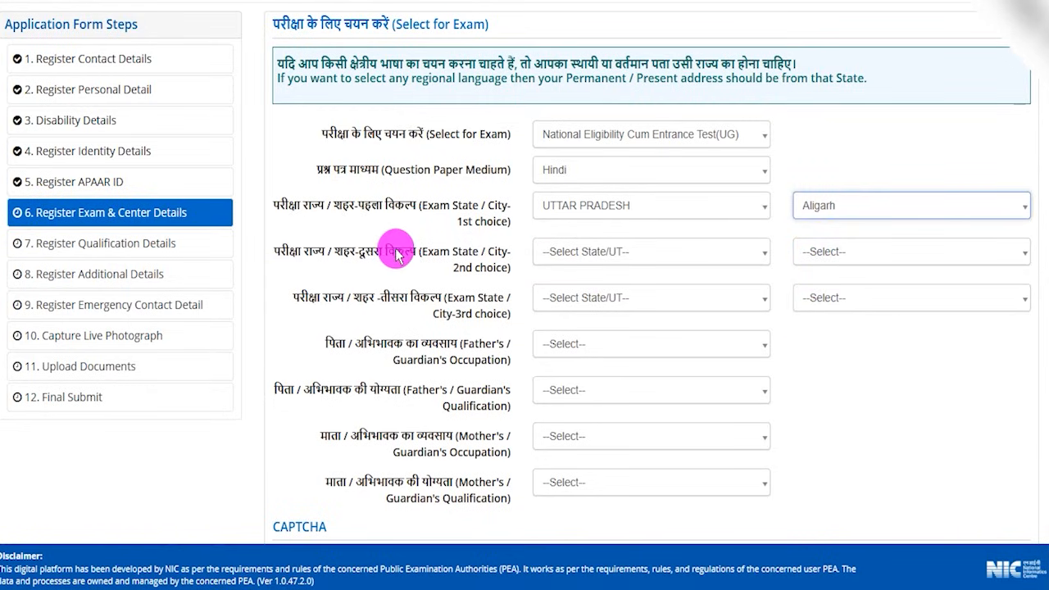
Highlight the second exam state and city choice label and set that choice to UTTAR PRADESH, Ayodhya.
{"action": "left_click_drag", "start_coordinate": [332, 252], "coordinate": [440, 252]}
{"action": "left_click", "coordinate": [587, 256]}
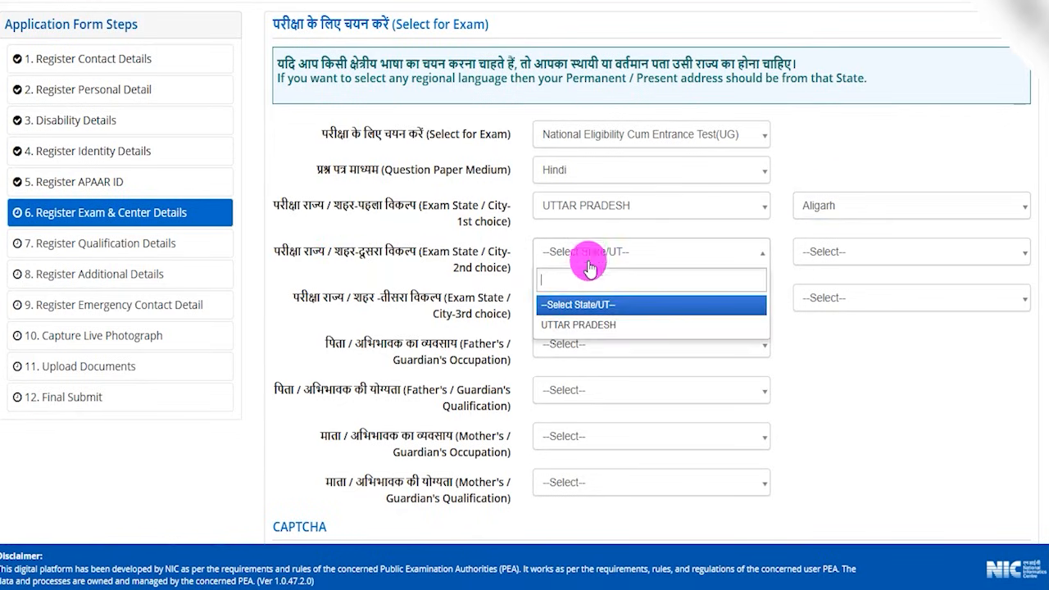
{"action": "left_click", "coordinate": [584, 323]}
{"action": "left_click", "coordinate": [856, 262]}
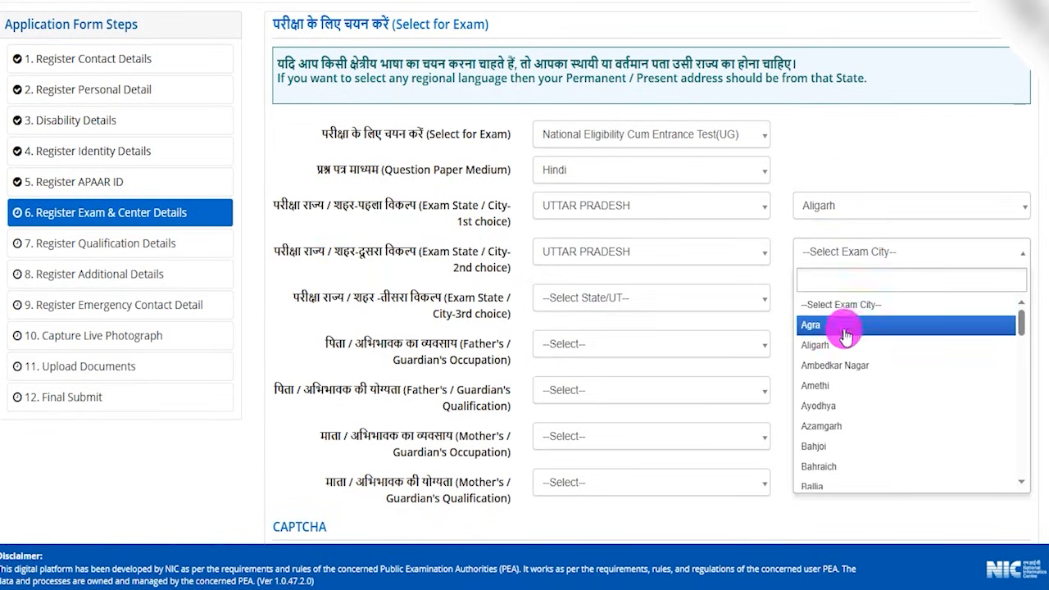
{"action": "left_click", "coordinate": [821, 404]}
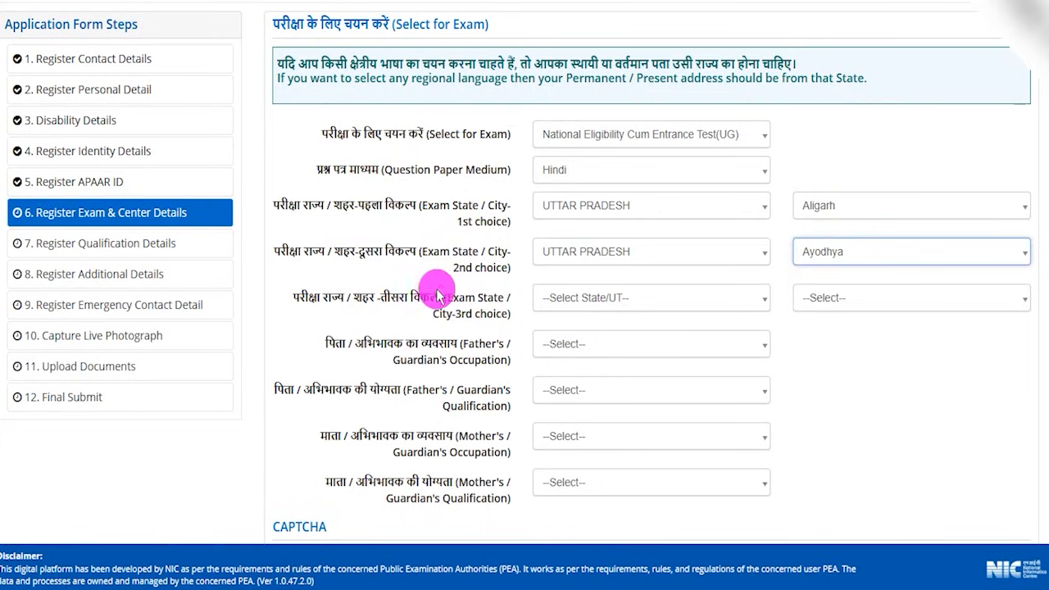
Set the third exam state and city choice to UTTAR PRADESH, Bahraich.
{"action": "left_click", "coordinate": [555, 298]}
{"action": "left_click", "coordinate": [577, 371]}
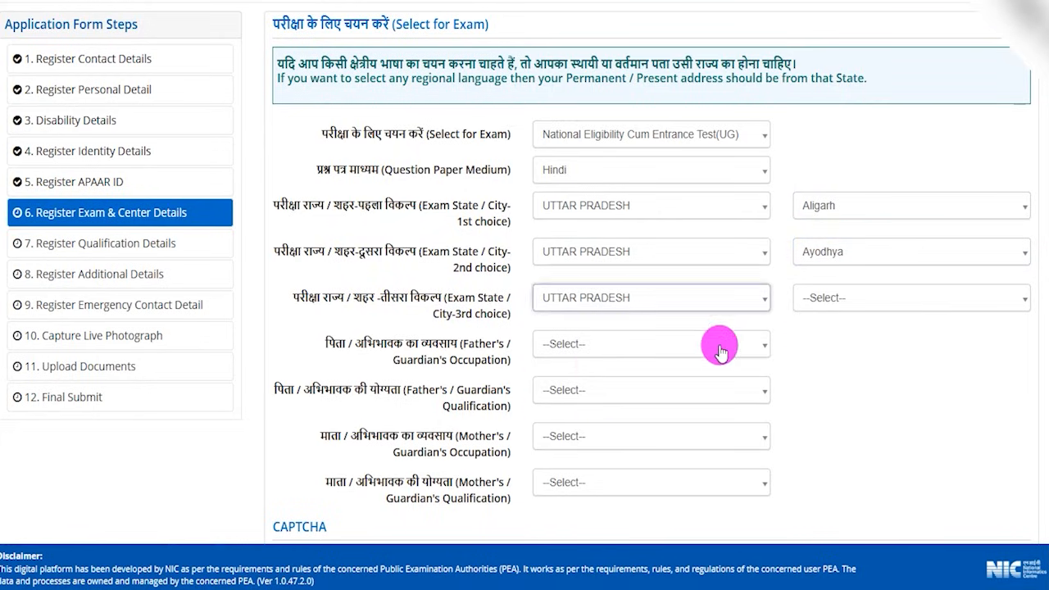
{"action": "left_click", "coordinate": [814, 298]}
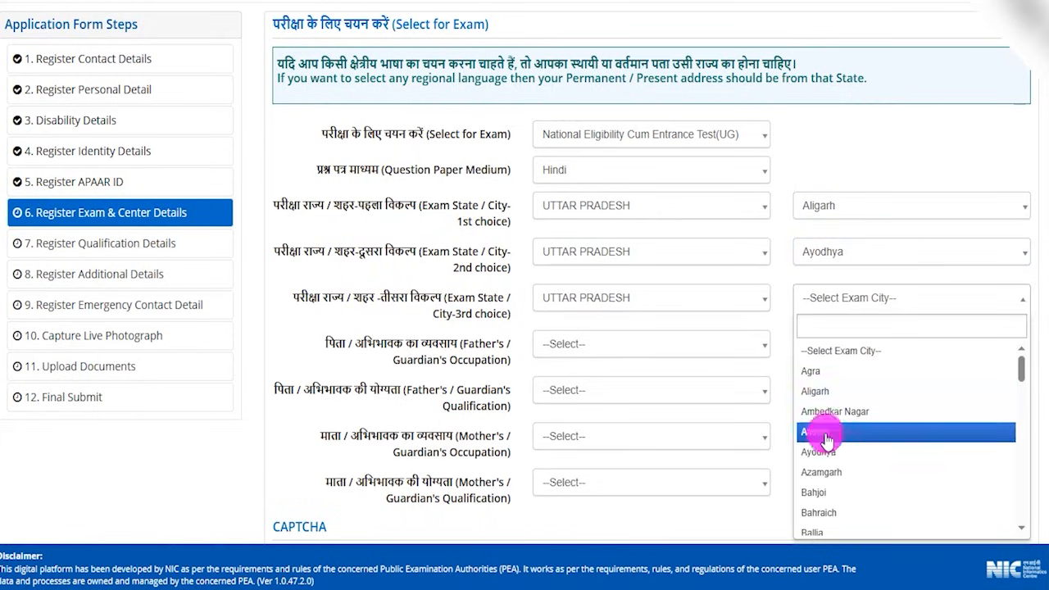
{"action": "left_click", "coordinate": [819, 512]}
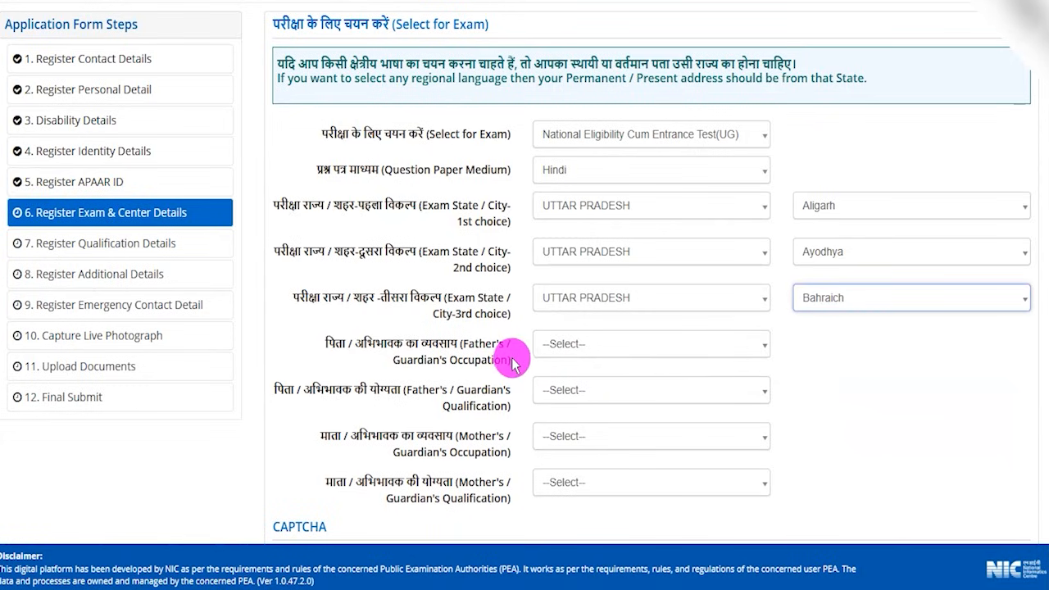
Set the father's / guardian's occupation to BUSINESS and qualification to GRADUATE, highlighting their labels.
{"action": "left_click_drag", "start_coordinate": [363, 344], "coordinate": [451, 348]}
{"action": "scroll", "coordinate": [435, 278], "scroll_direction": "down", "scroll_amount": 2}
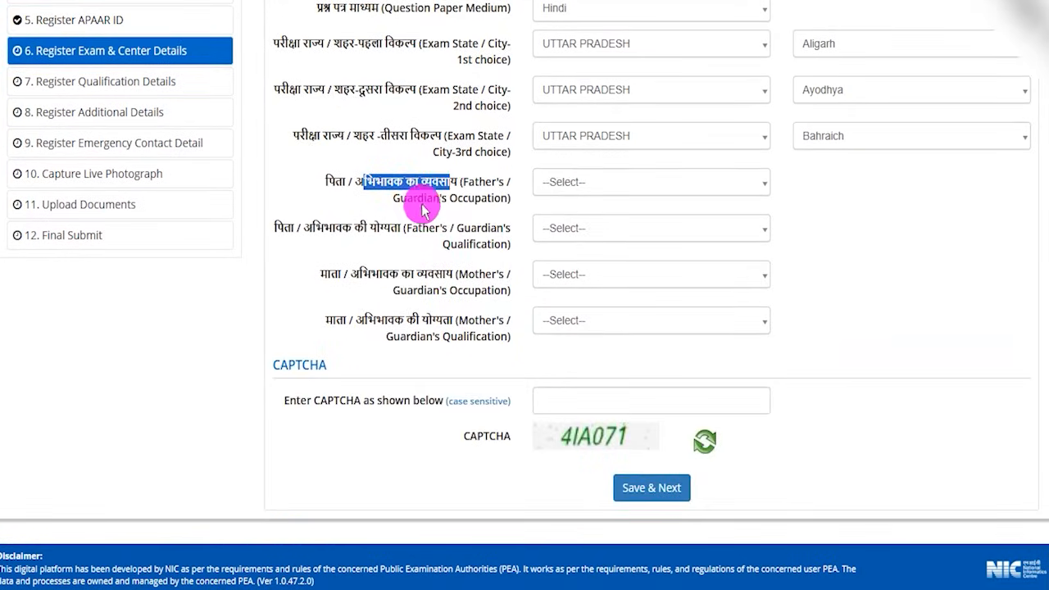
{"action": "left_click", "coordinate": [576, 190]}
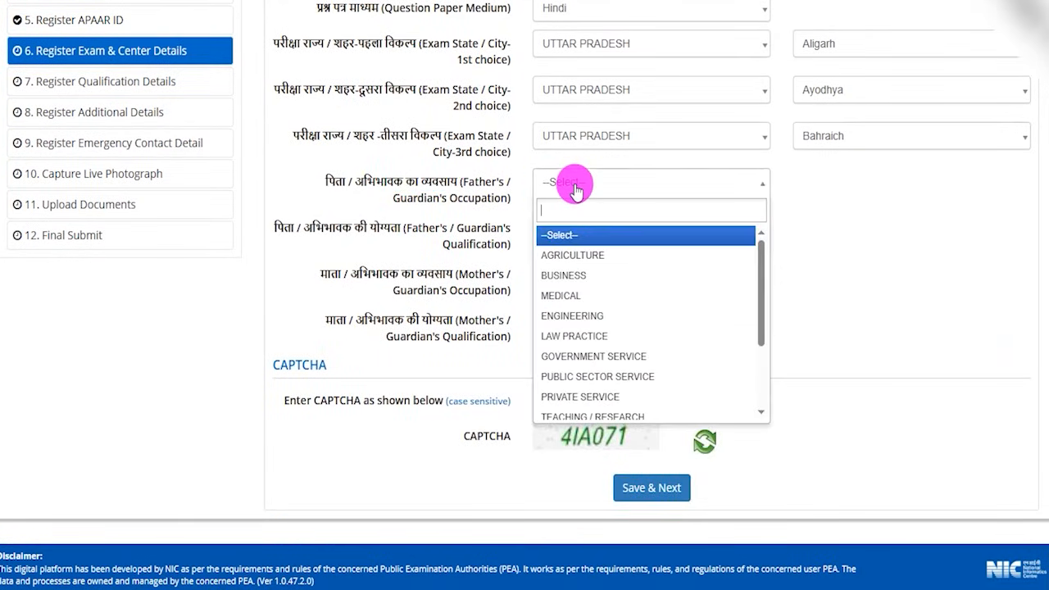
{"action": "left_click", "coordinate": [569, 275]}
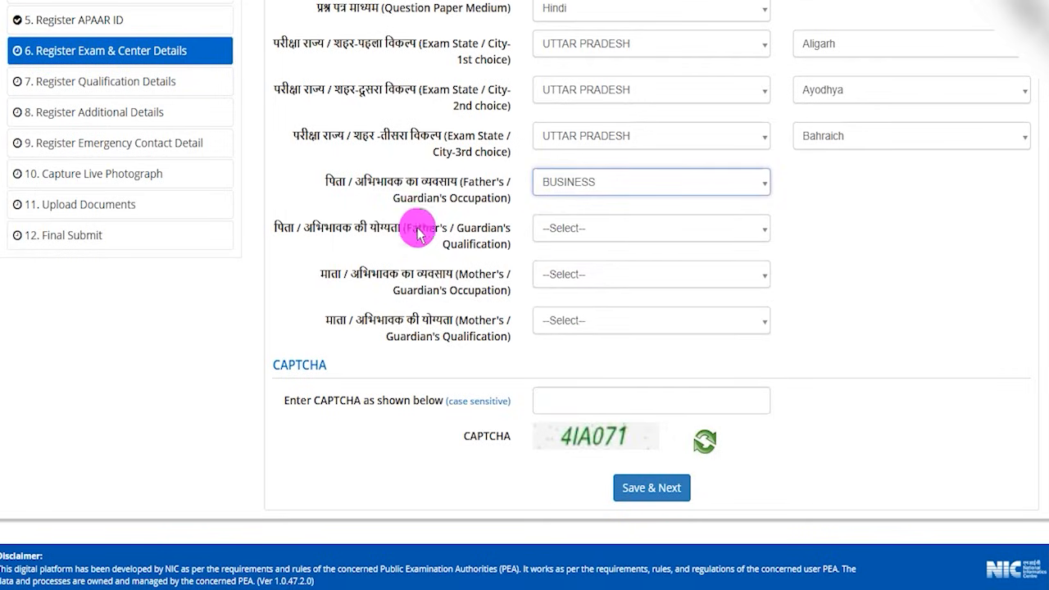
{"action": "left_click_drag", "start_coordinate": [299, 228], "coordinate": [569, 237]}
{"action": "left_click", "coordinate": [567, 236]}
{"action": "left_click", "coordinate": [569, 342]}
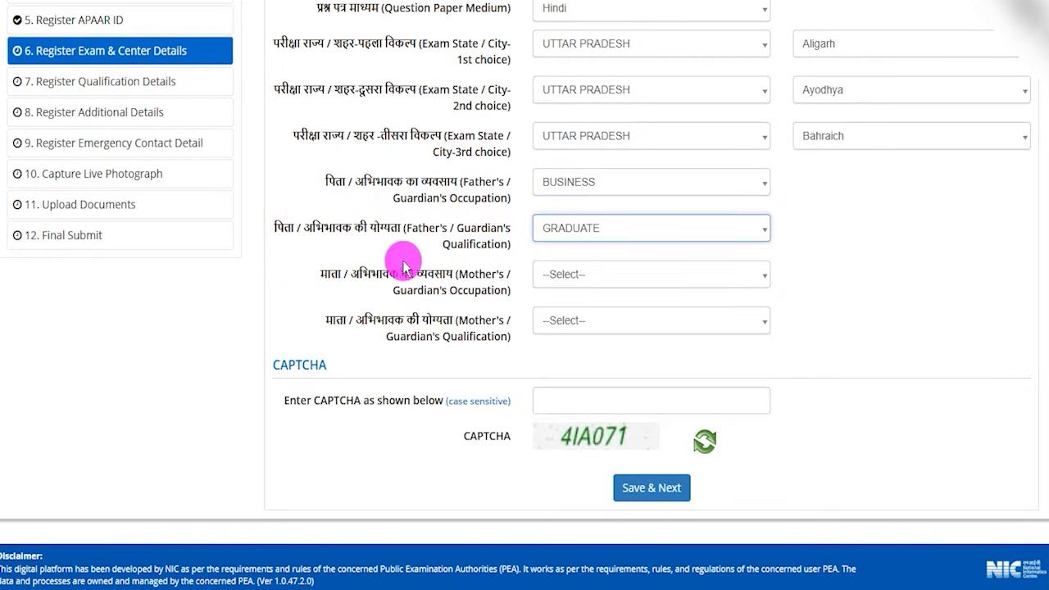
Set the mother's / guardian's occupation to MEDICAL and qualification to GRADUATE.
{"action": "left_click_drag", "start_coordinate": [321, 274], "coordinate": [419, 311]}
{"action": "left_click", "coordinate": [540, 279]}
{"action": "left_click", "coordinate": [568, 388]}
{"action": "left_click", "coordinate": [570, 322]}
{"action": "left_click", "coordinate": [565, 435]}
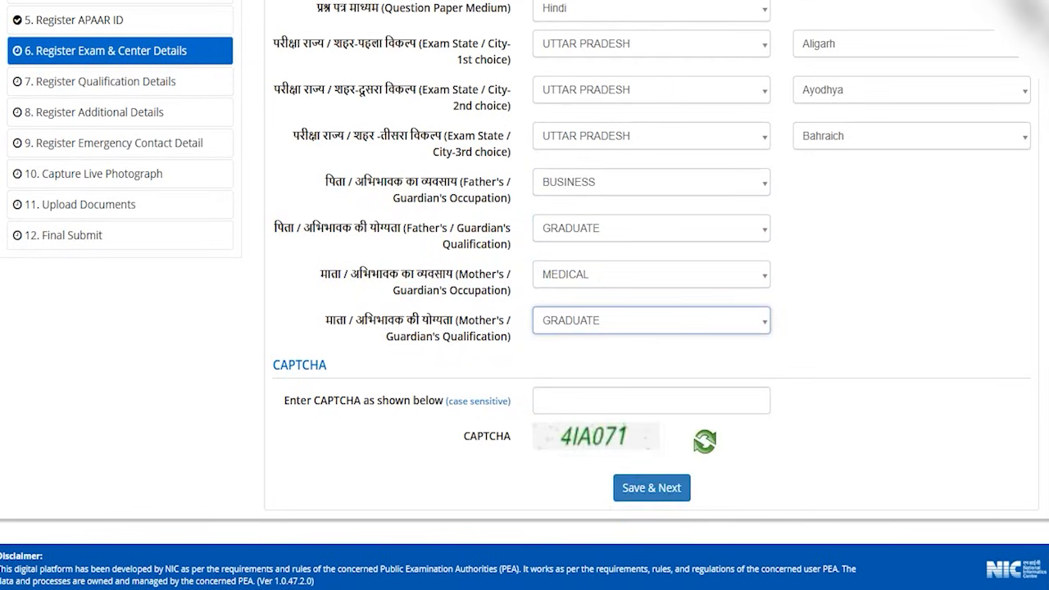
Save the exam and center details and continue to the qualification details.
{"action": "left_click_drag", "start_coordinate": [564, 448], "coordinate": [625, 447]}
{"action": "left_click_drag", "start_coordinate": [578, 402], "coordinate": [600, 368]}
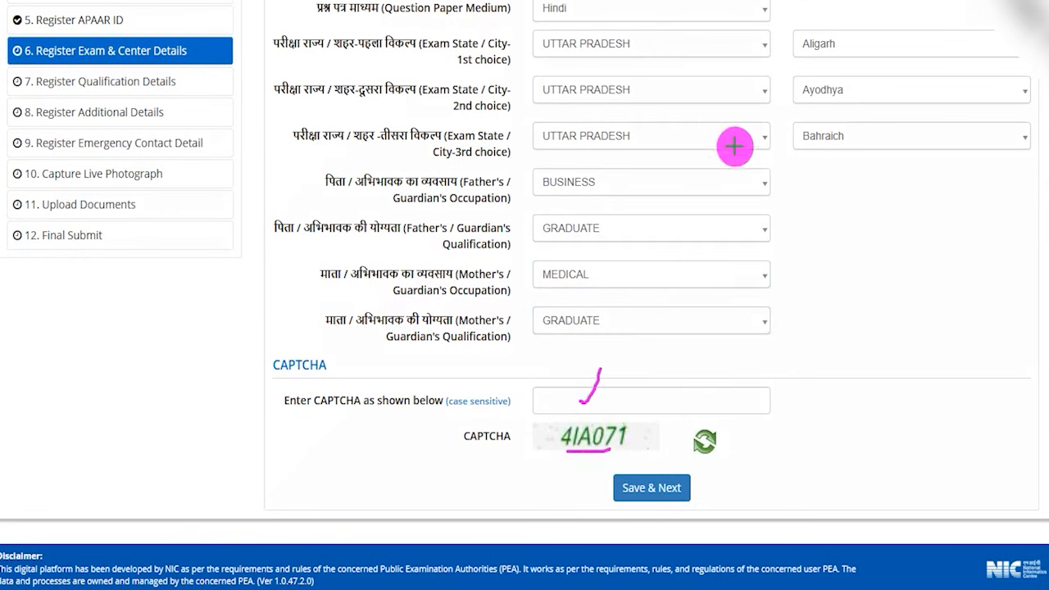
{"action": "mouse_move", "coordinate": [573, 456]}
{"action": "left_mouse_down"}
{"action": "mouse_move", "coordinate": [702, 496]}
{"action": "mouse_move", "coordinate": [718, 514]}
{"action": "left_mouse_up"}
{"action": "left_click", "coordinate": [684, 489]}
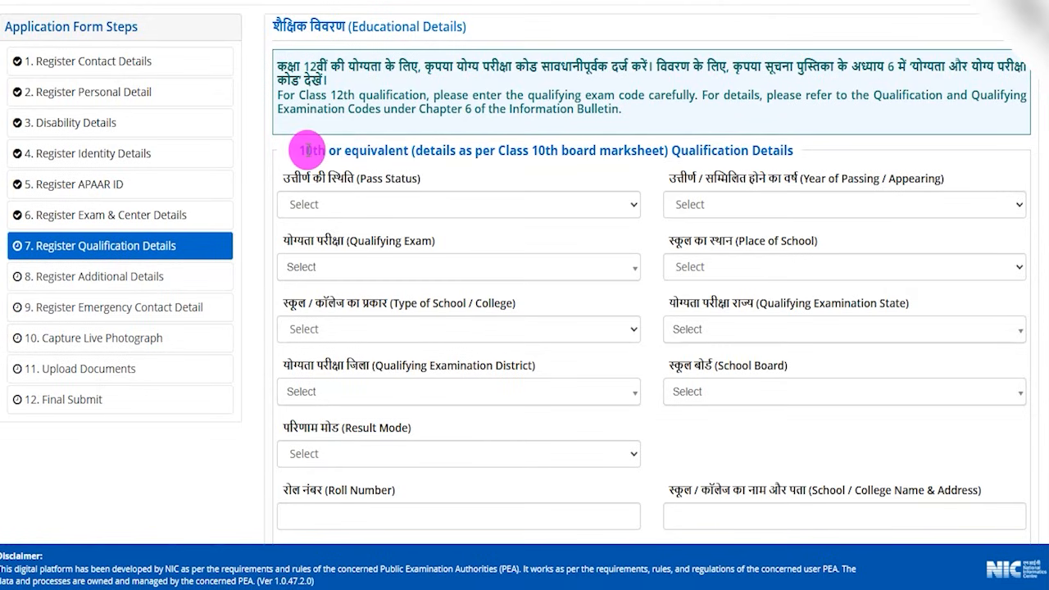
Set the 10th qualification's pass status to Passed and its year of passing to 2017.
{"action": "left_click_drag", "start_coordinate": [307, 150], "coordinate": [793, 150]}
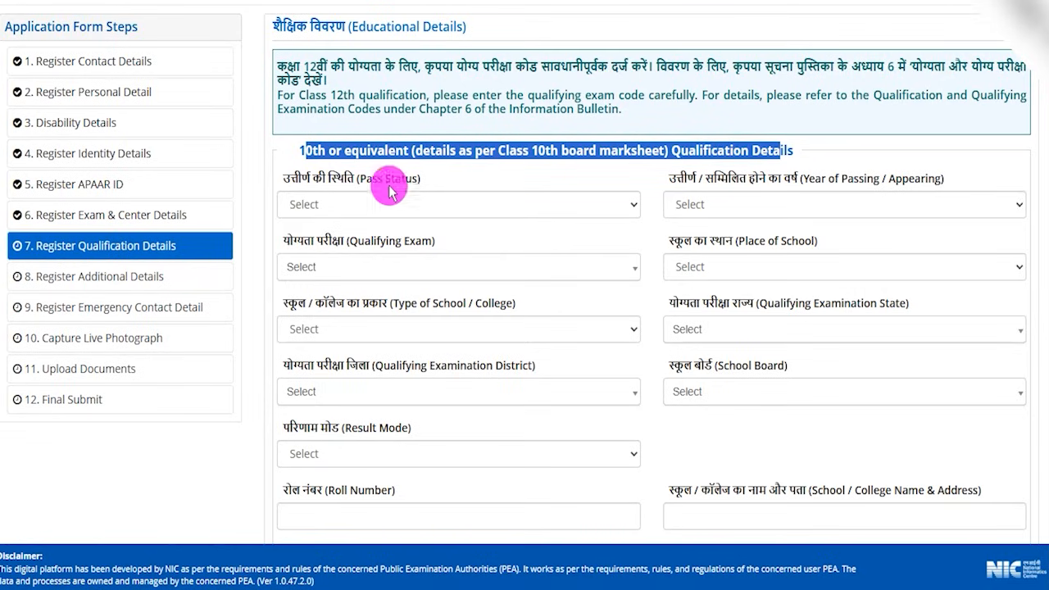
{"action": "left_click", "coordinate": [321, 204]}
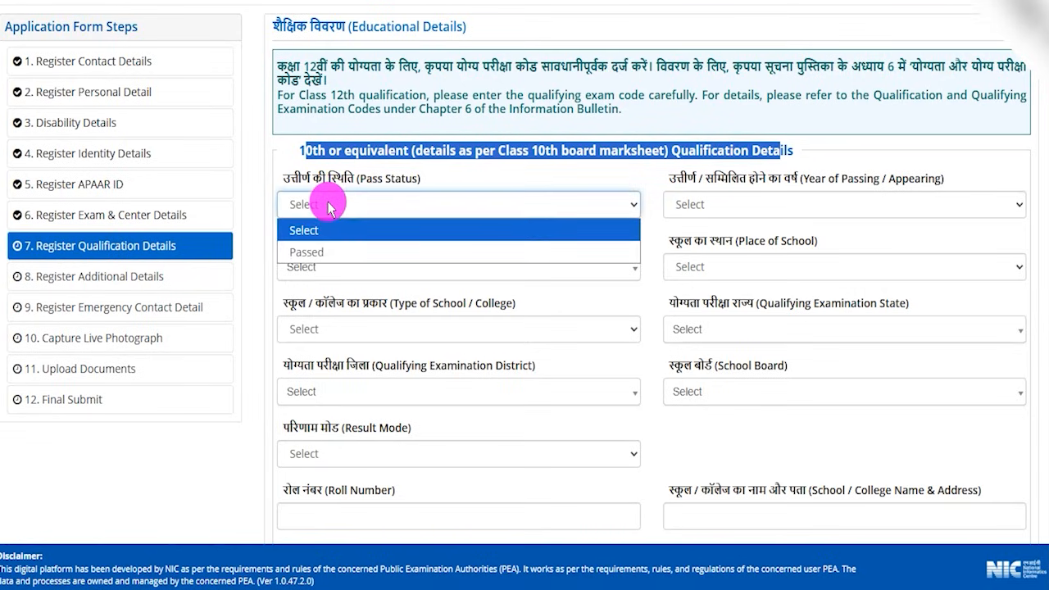
{"action": "left_click", "coordinate": [306, 250]}
{"action": "left_click", "coordinate": [711, 190]}
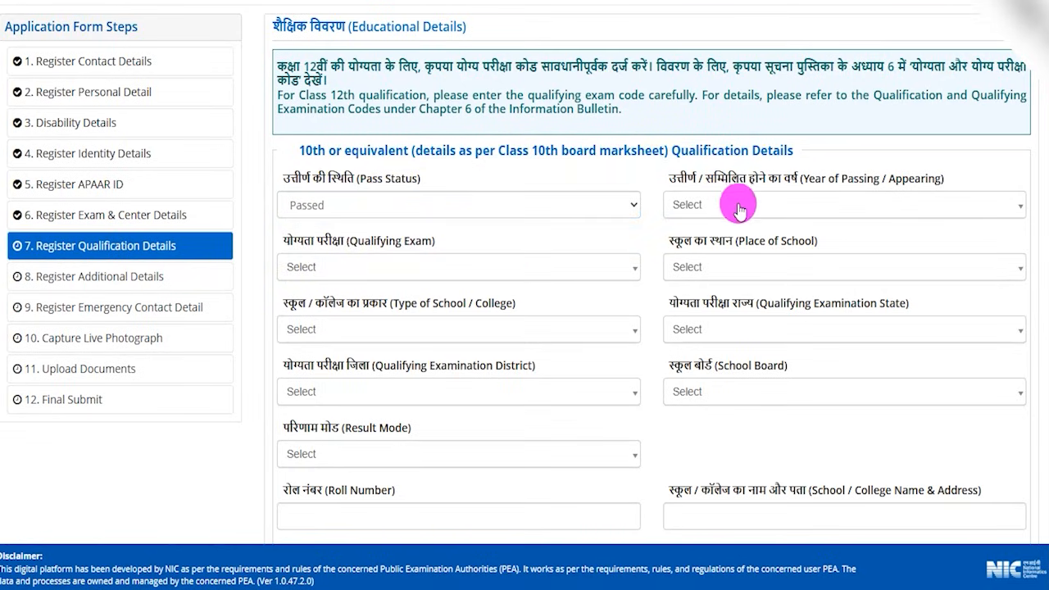
{"action": "left_click", "coordinate": [737, 205]}
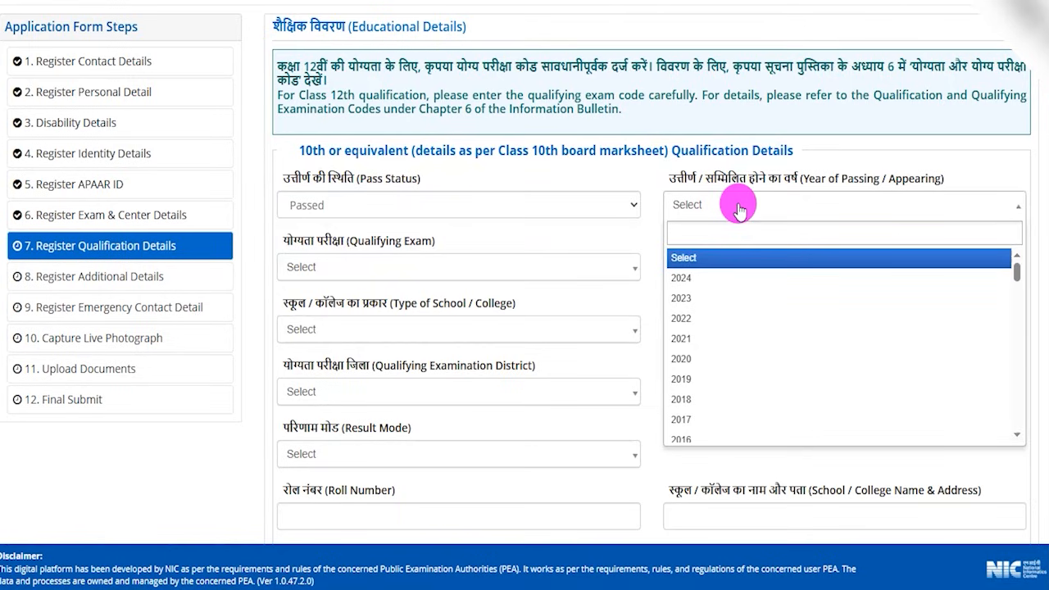
{"action": "left_click", "coordinate": [702, 417]}
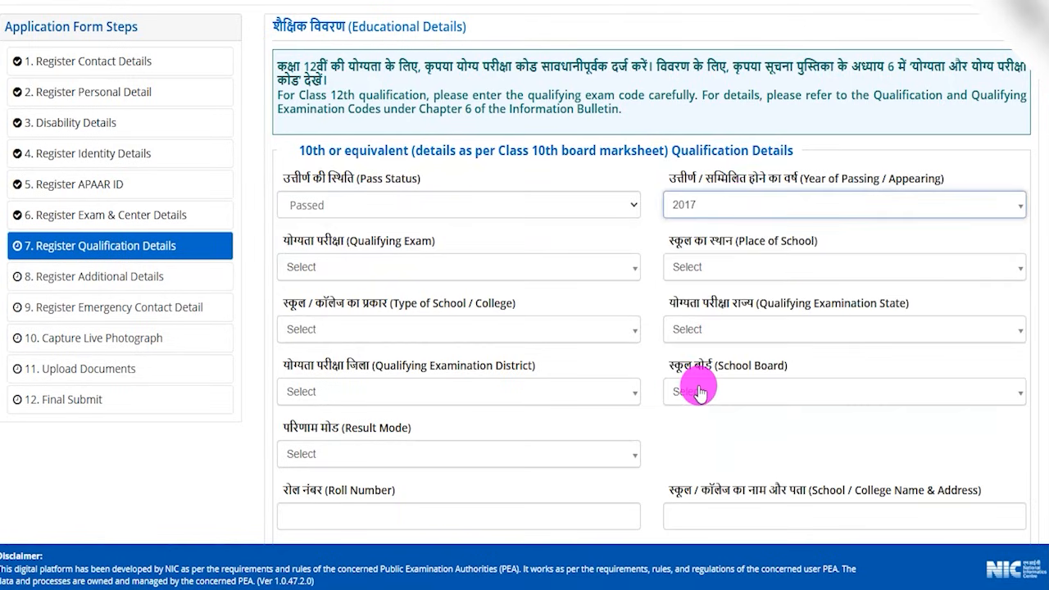
Set the 10th qualifying exam to 10th or Equivalent and the place of school to Urban.
{"action": "left_click", "coordinate": [347, 273]}
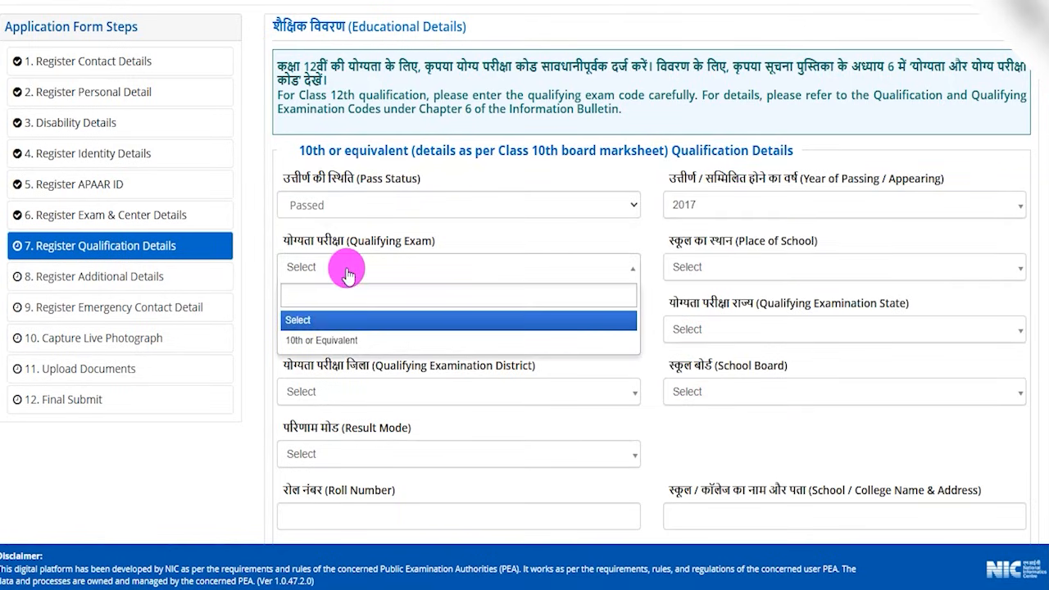
{"action": "left_click", "coordinate": [332, 340]}
{"action": "left_click", "coordinate": [743, 274]}
{"action": "left_click", "coordinate": [743, 273]}
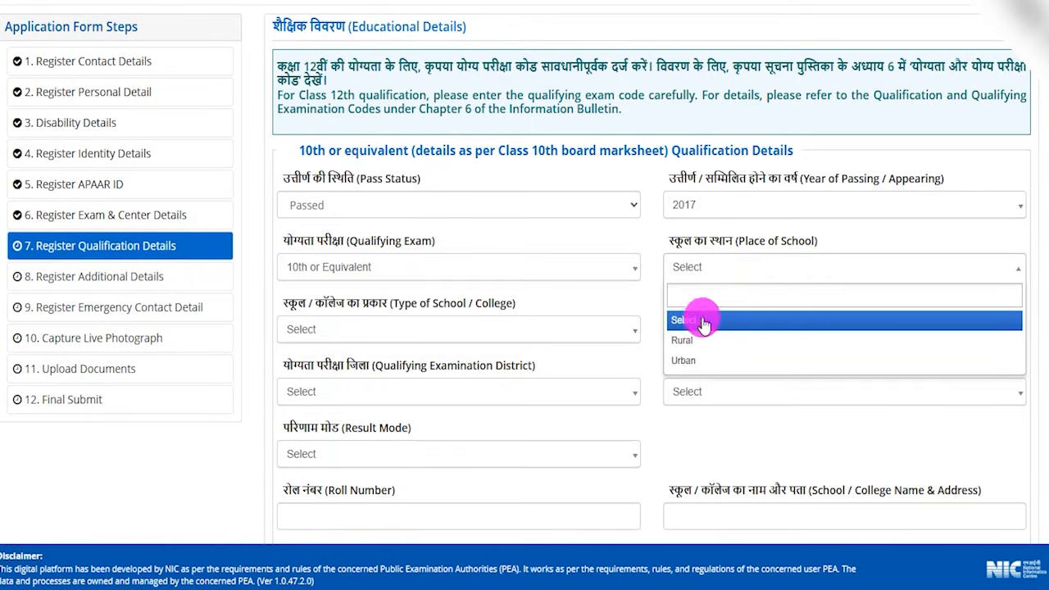
{"action": "left_click", "coordinate": [688, 360]}
Set the 10th school type to Private Unaided and the qualifying examination state to UTTAR PRADESH.
{"action": "scroll", "coordinate": [633, 340], "scroll_direction": "down", "scroll_amount": 2}
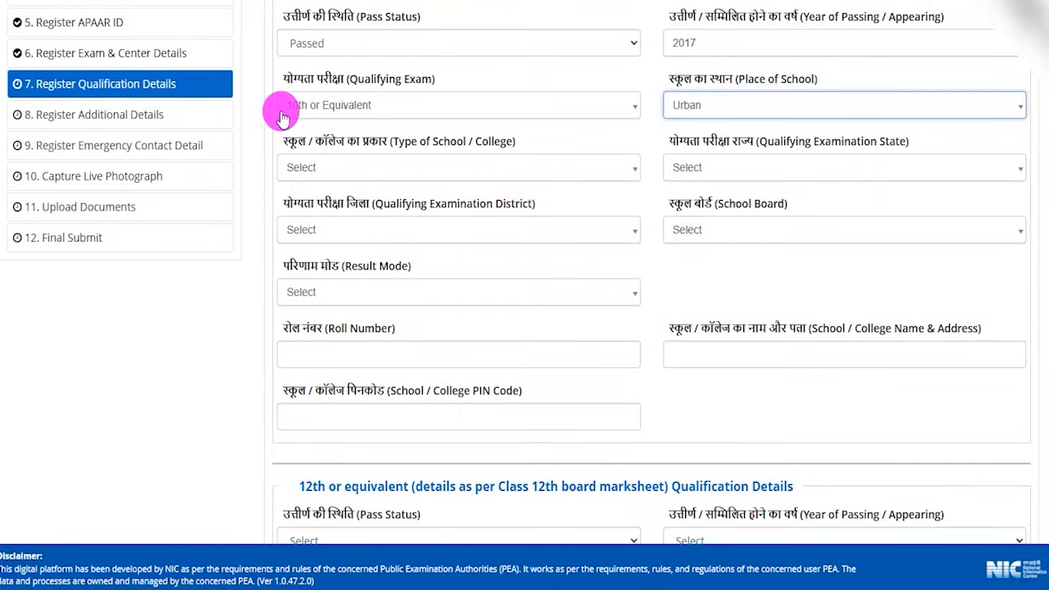
{"action": "left_click", "coordinate": [348, 177]}
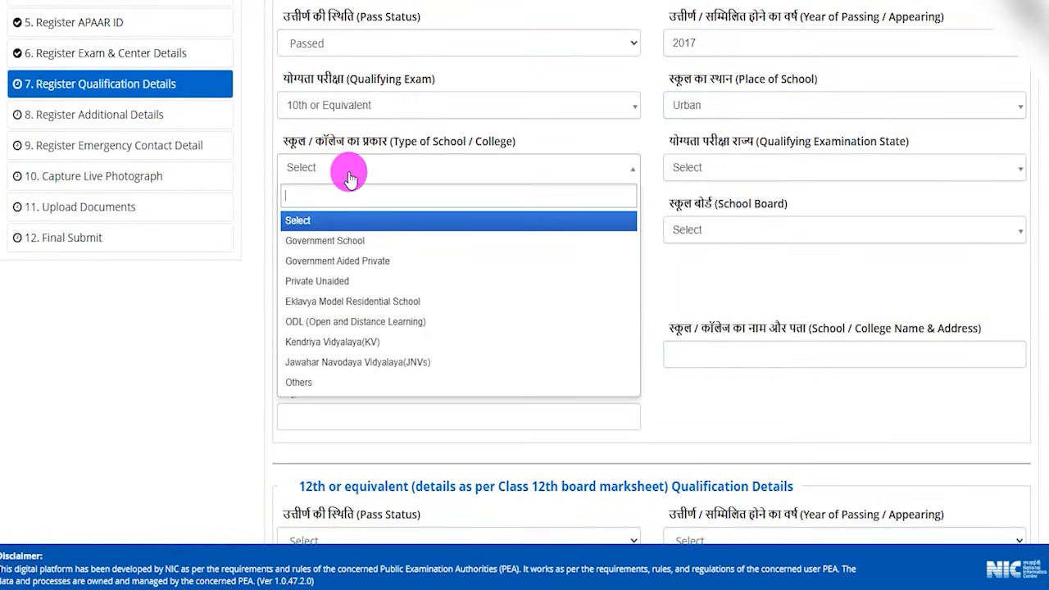
{"action": "left_click", "coordinate": [319, 280]}
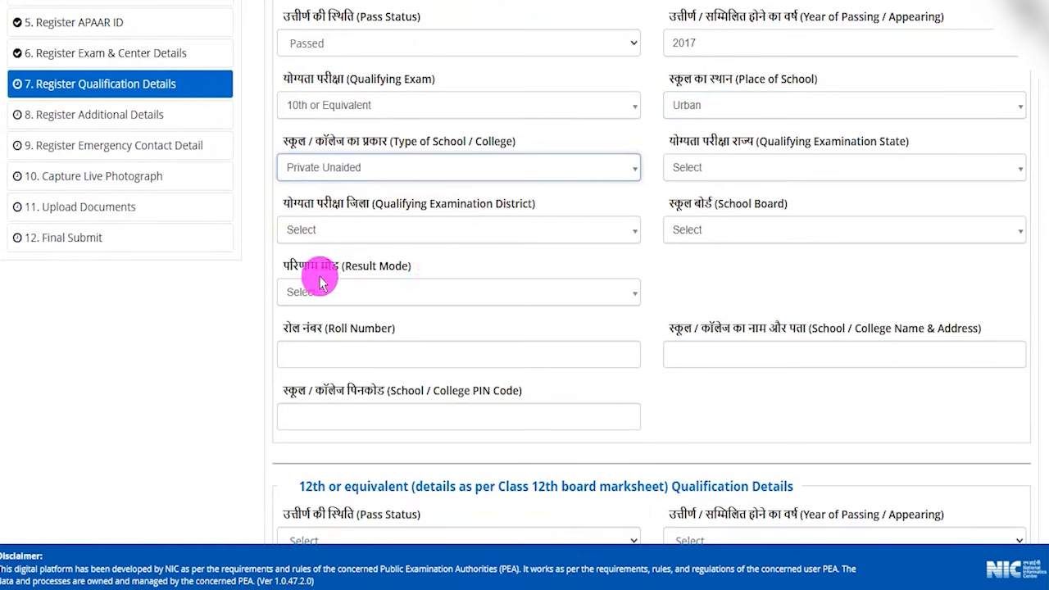
{"action": "left_click", "coordinate": [732, 168]}
{"action": "scroll", "coordinate": [713, 287], "scroll_direction": "down", "scroll_amount": 8}
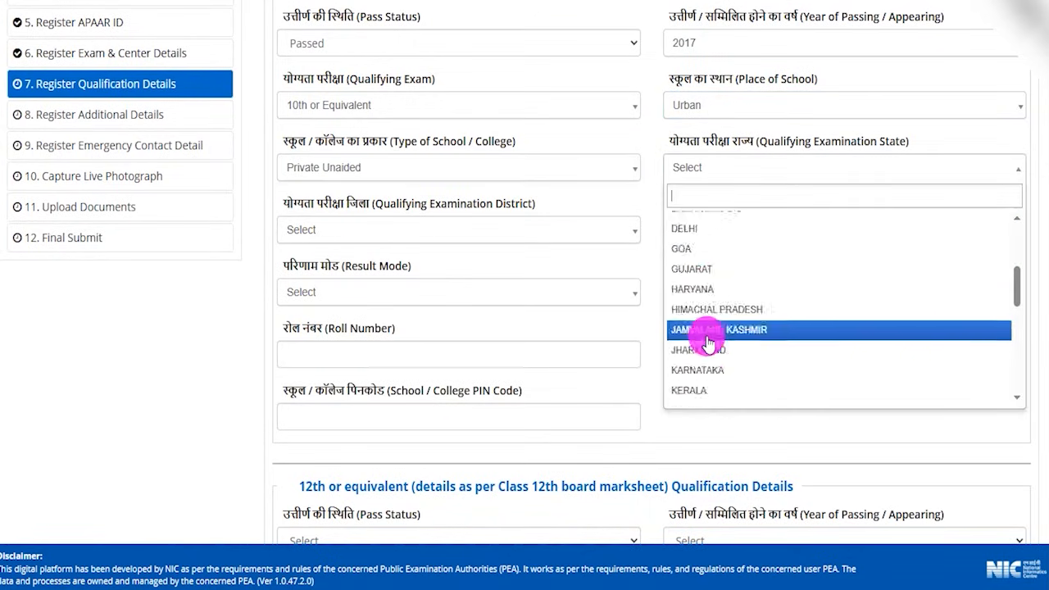
{"action": "scroll", "coordinate": [709, 343], "scroll_direction": "down", "scroll_amount": 2}
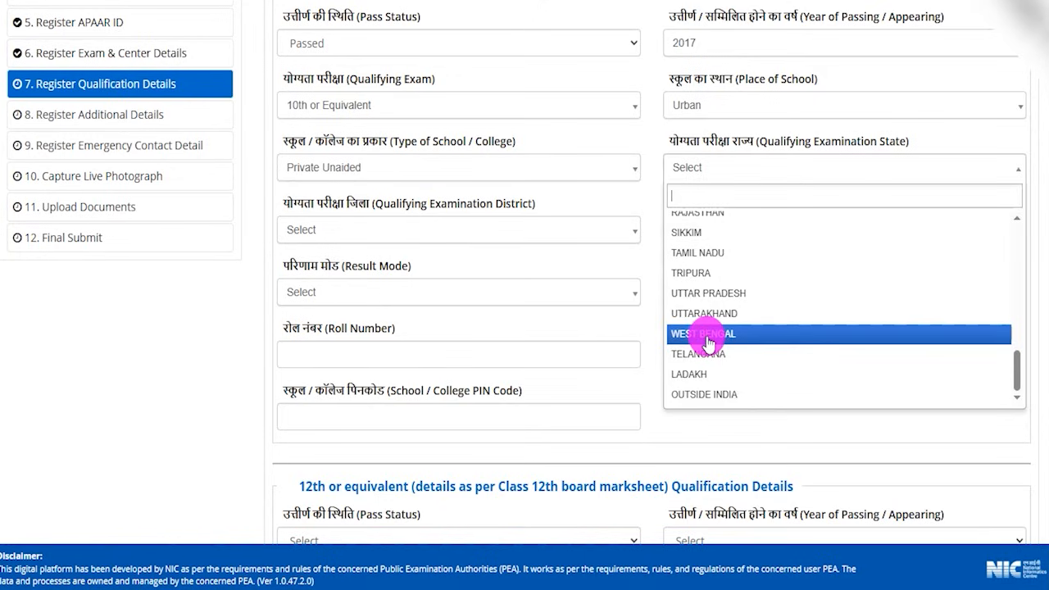
{"action": "left_click", "coordinate": [702, 293]}
Set the 10th qualifying examination district to SAHARANPUR and the school board to CENTRAL BOARD OF SECONDARY EDUCATION.
{"action": "left_click", "coordinate": [355, 238]}
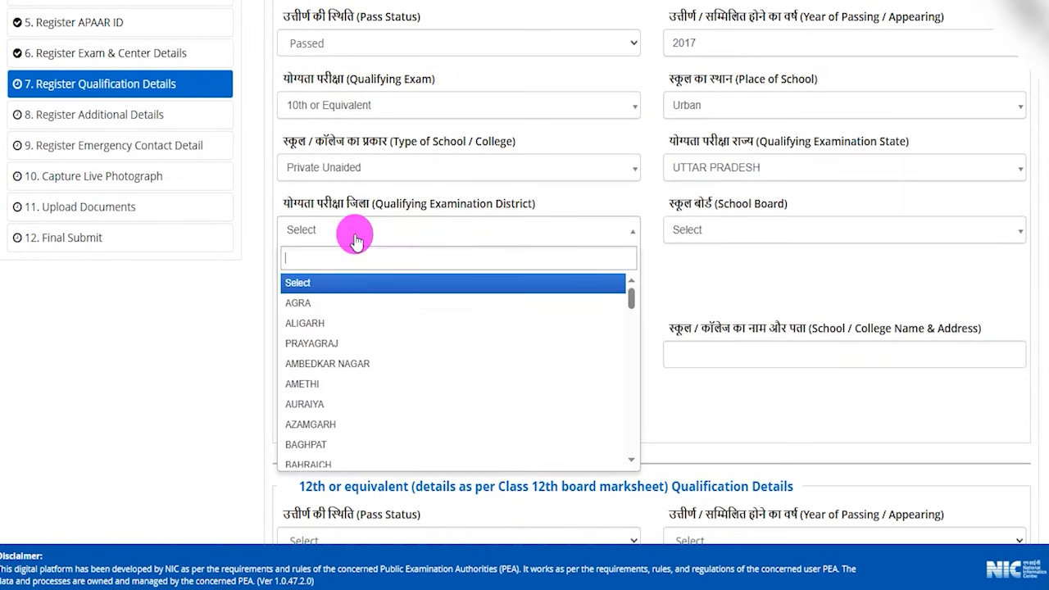
{"action": "type", "text": "sa"}
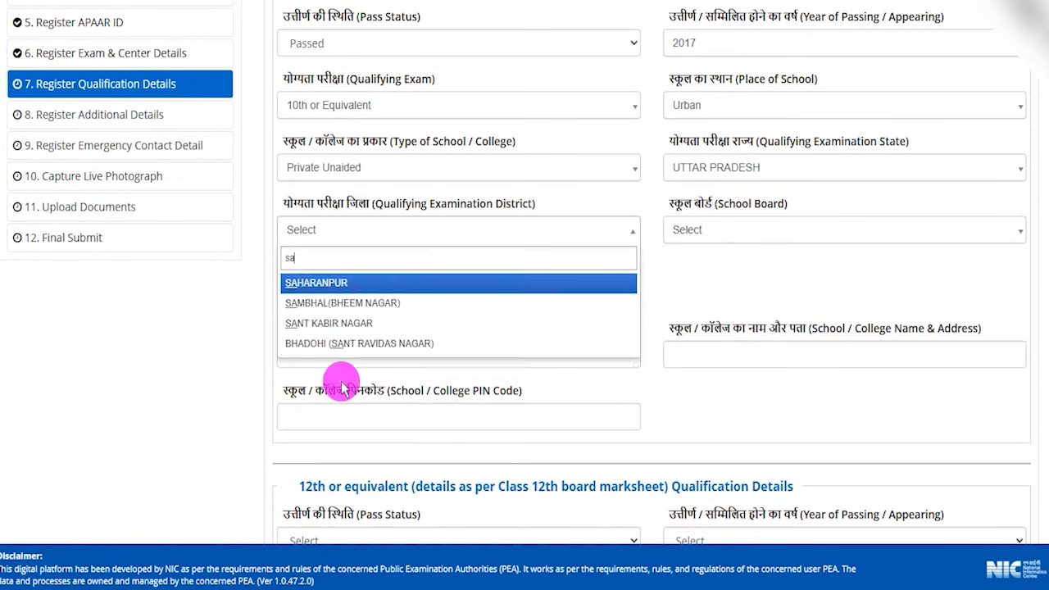
{"action": "left_click", "coordinate": [316, 292]}
{"action": "left_click", "coordinate": [721, 237]}
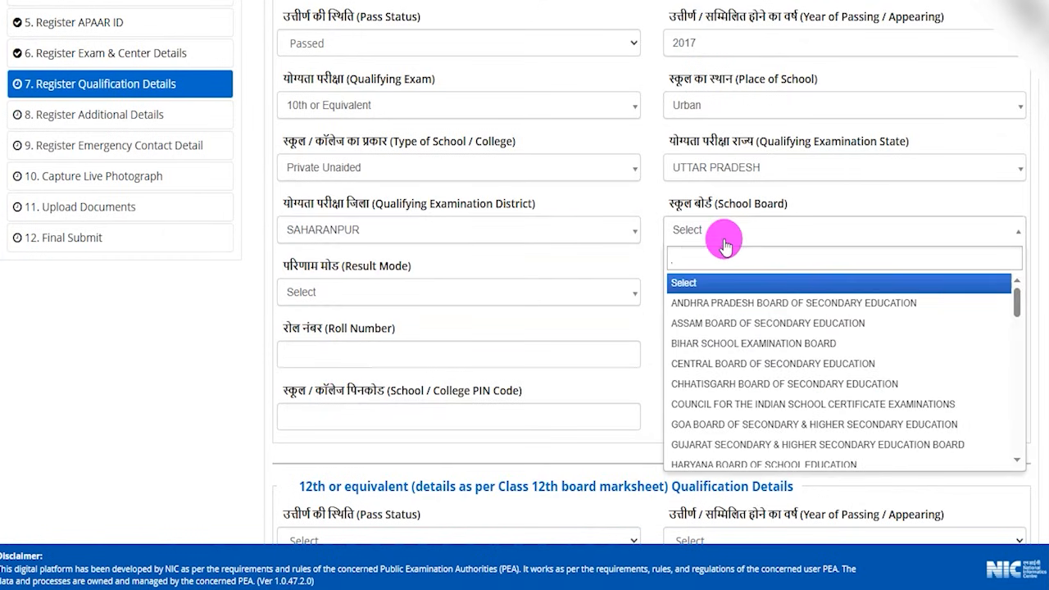
{"action": "type", "text": "centr"}
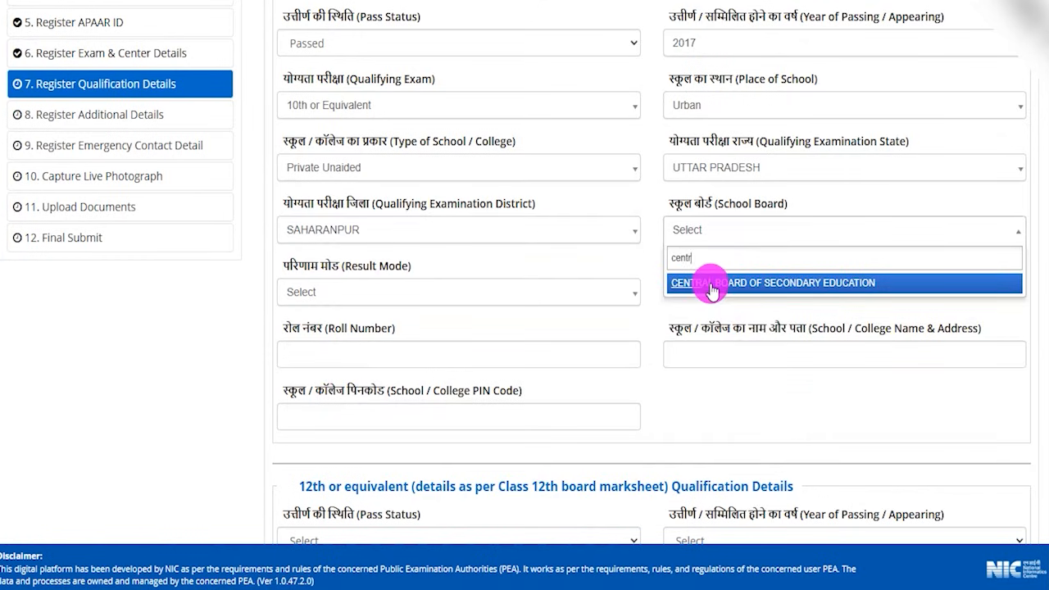
{"action": "left_click", "coordinate": [711, 283]}
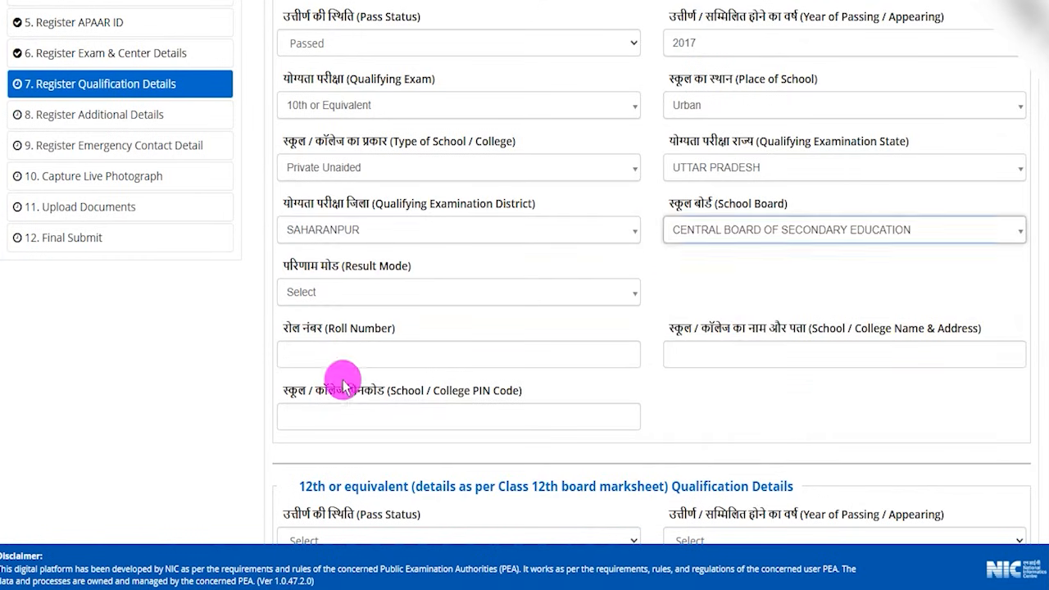
Set the 10th result mode to Percentage, with total marks 650 and obtained marks 450.
{"action": "left_click", "coordinate": [342, 295]}
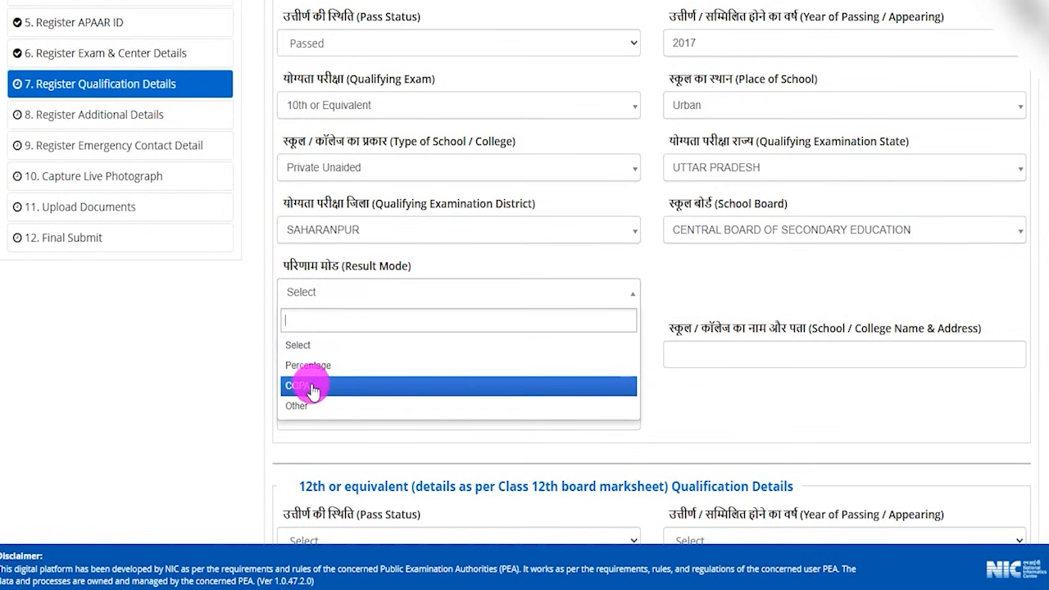
{"action": "left_click", "coordinate": [304, 371]}
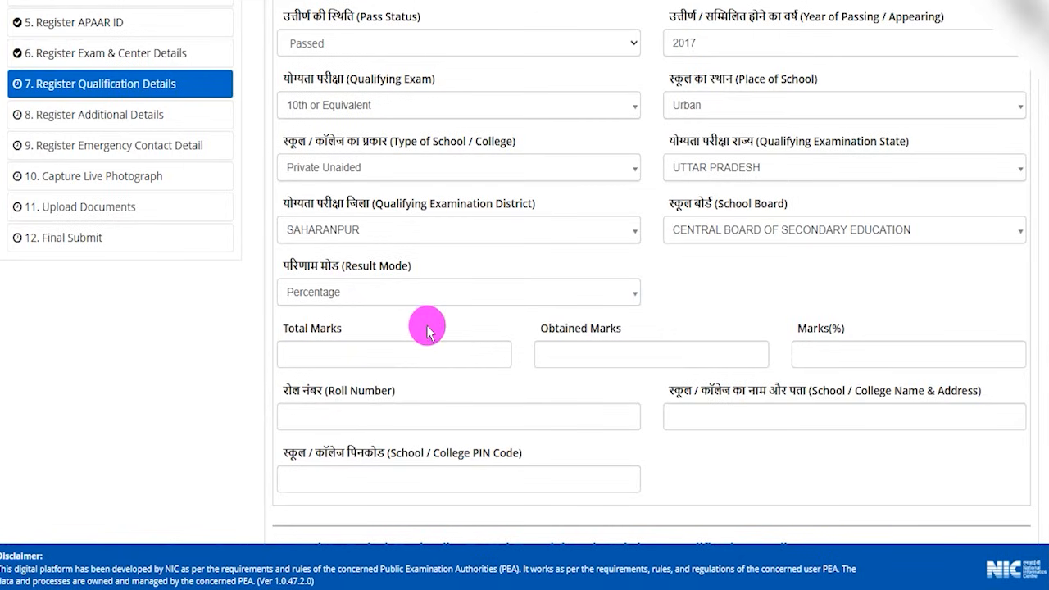
{"action": "left_click", "coordinate": [410, 360]}
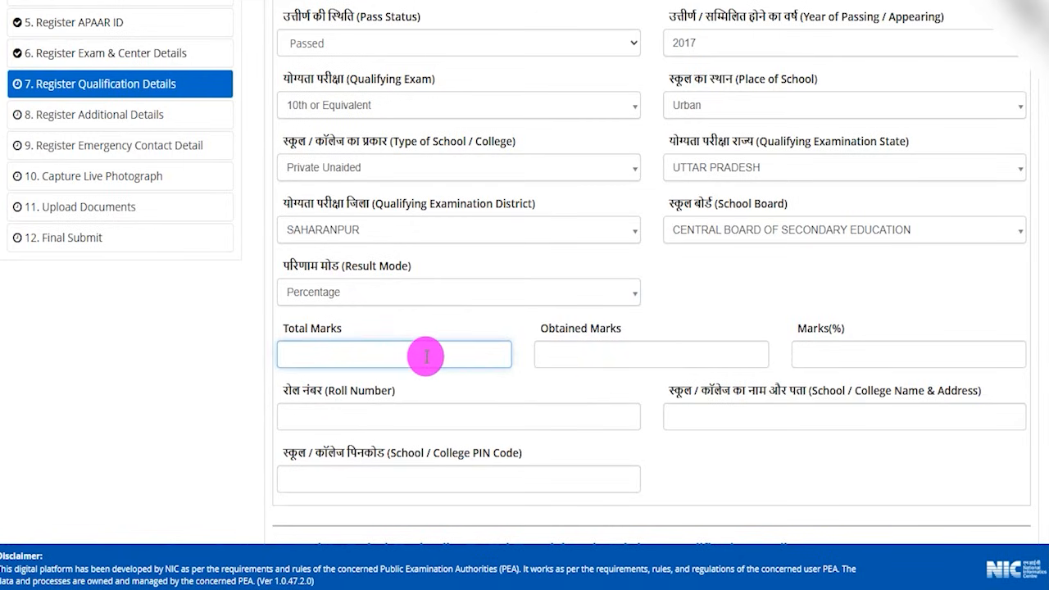
{"action": "left_click", "coordinate": [598, 354]}
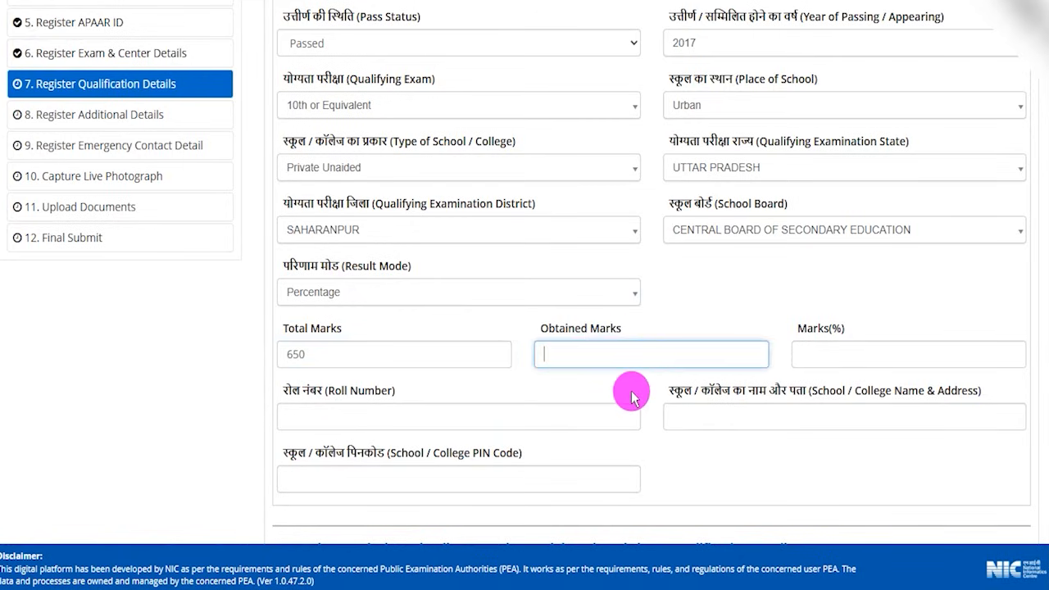
{"action": "left_click", "coordinate": [694, 385]}
{"action": "left_click_drag", "start_coordinate": [805, 331], "coordinate": [835, 332]}
{"action": "double_click", "coordinate": [807, 354]}
Examine the roll number, school name and address, and school PIN code fields of the 10th qualification.
{"action": "left_click_drag", "start_coordinate": [300, 392], "coordinate": [393, 393]}
{"action": "left_click", "coordinate": [282, 417]}
{"action": "scroll", "coordinate": [477, 369], "scroll_direction": "down", "scroll_amount": 2}
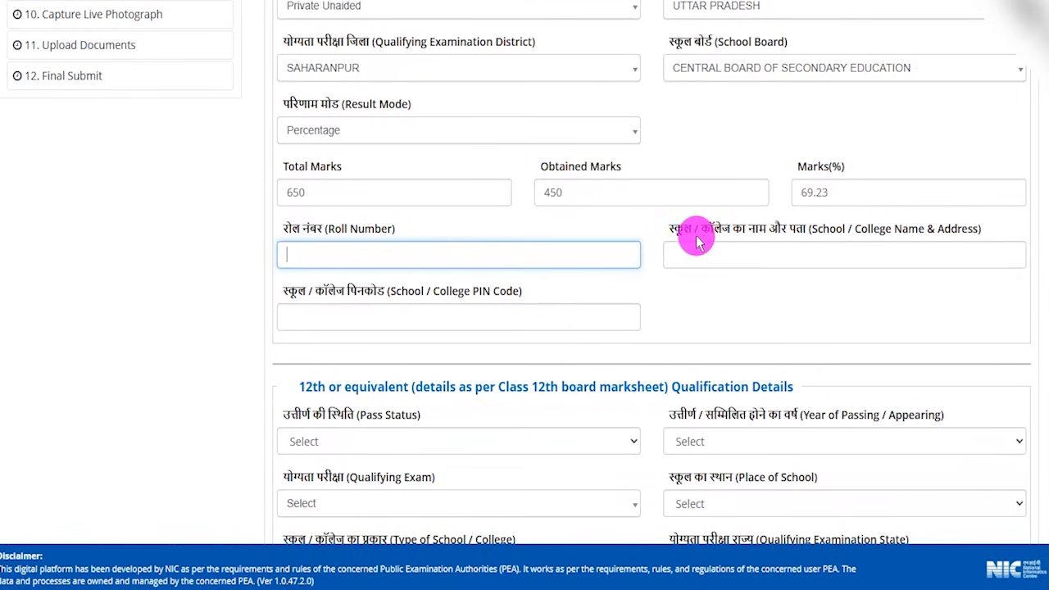
{"action": "left_click_drag", "start_coordinate": [732, 231], "coordinate": [811, 231]}
{"action": "left_click", "coordinate": [743, 253]}
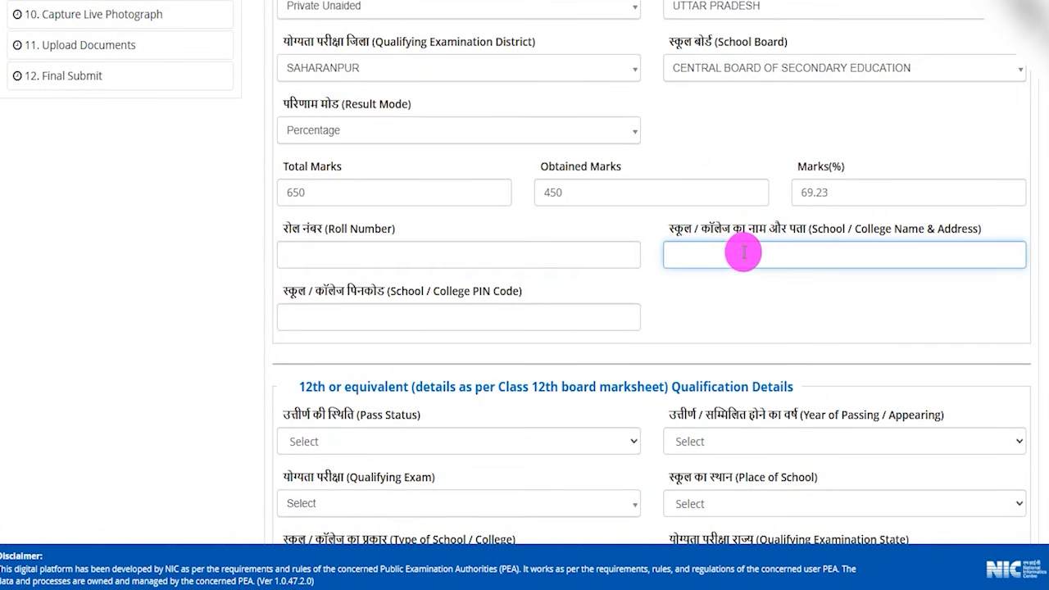
{"action": "left_click_drag", "start_coordinate": [328, 293], "coordinate": [463, 297]}
{"action": "left_click", "coordinate": [352, 314]}
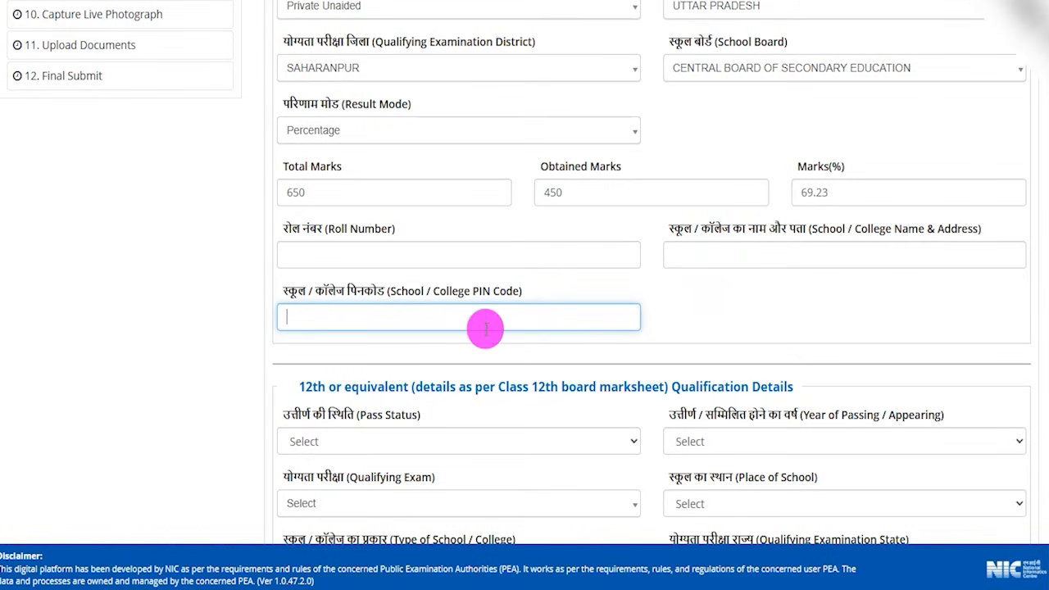
Set the 12th qualification's pass status to Appearing and check its year of passing or appearing.
{"action": "scroll", "coordinate": [485, 328], "scroll_direction": "down", "scroll_amount": 3}
{"action": "left_click_drag", "start_coordinate": [315, 143], "coordinate": [718, 141]}
{"action": "scroll", "coordinate": [533, 181], "scroll_direction": "down", "scroll_amount": 1}
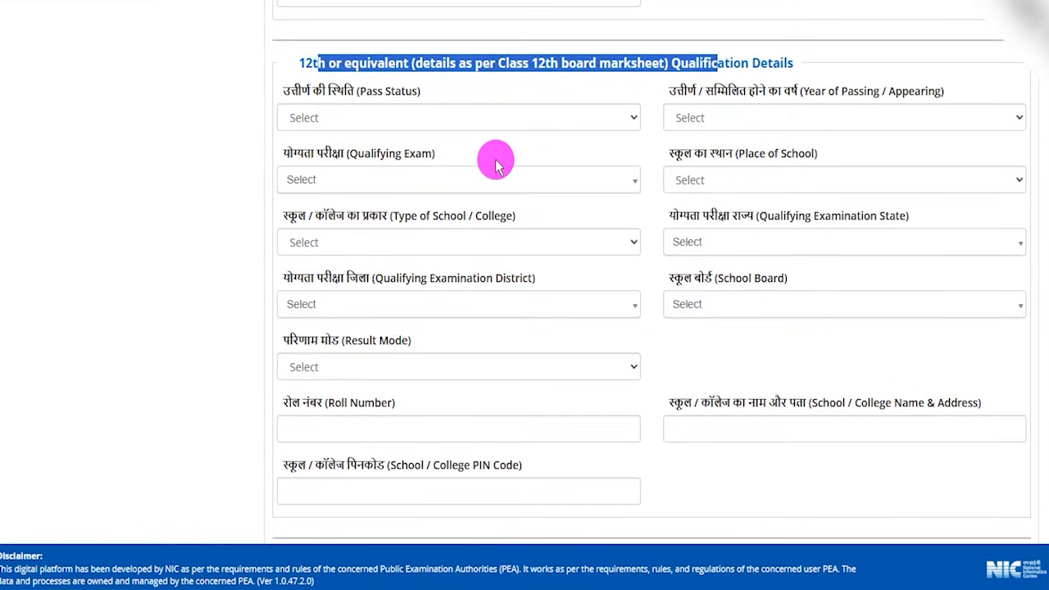
{"action": "left_click", "coordinate": [330, 119]}
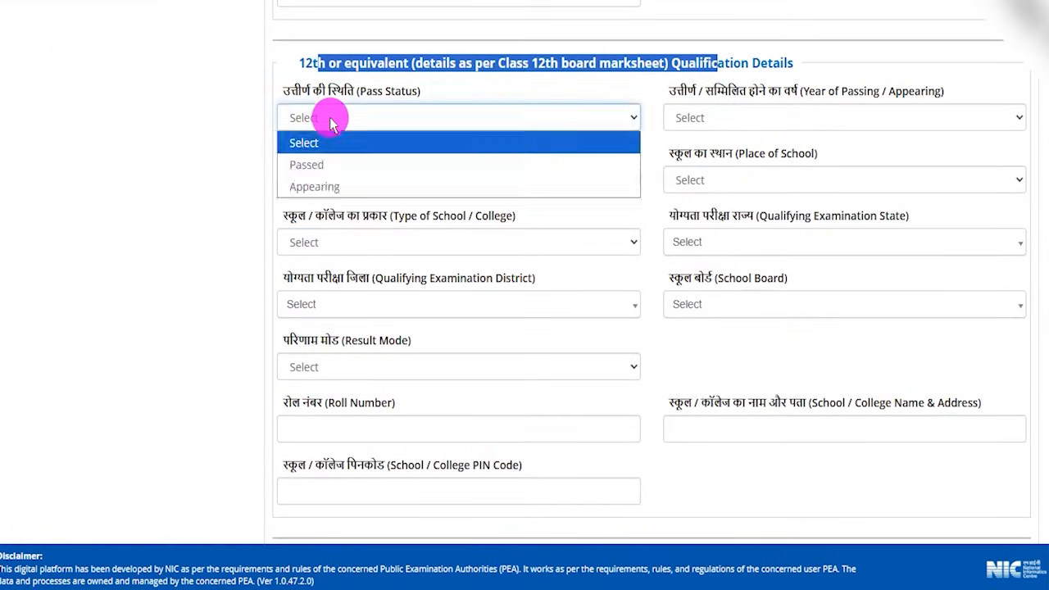
{"action": "left_click", "coordinate": [331, 189]}
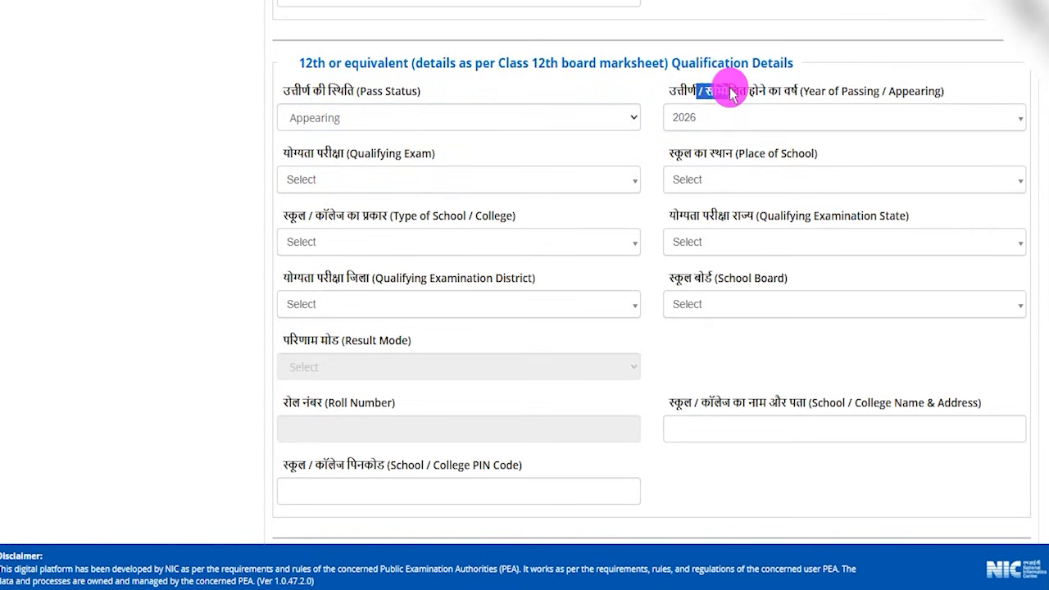
{"action": "left_click", "coordinate": [712, 119]}
{"action": "left_click", "coordinate": [712, 118]}
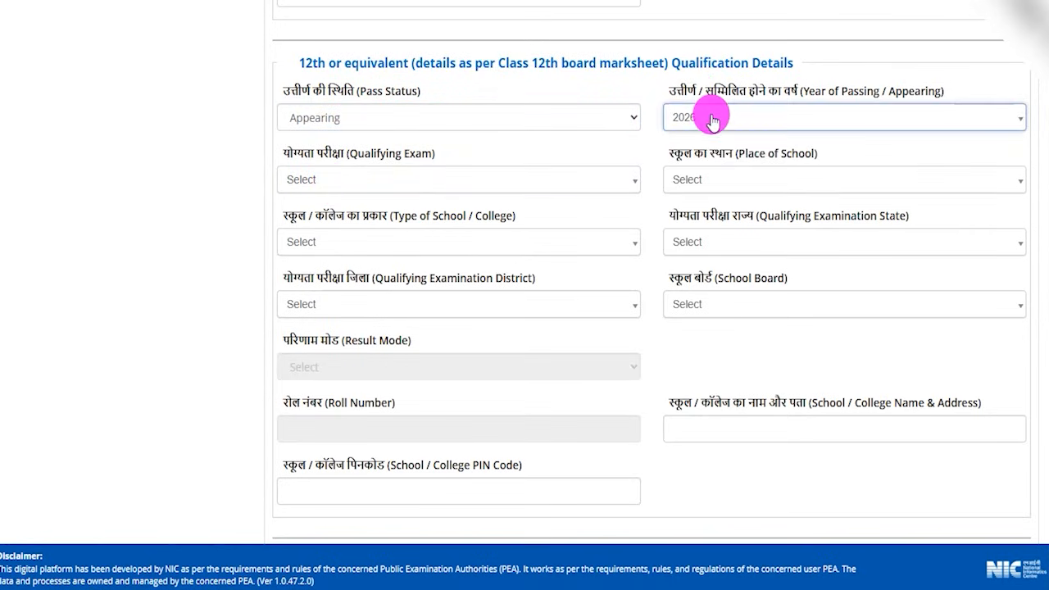
Set the 12th qualifying exam to CODE: 01.
{"action": "left_click_drag", "start_coordinate": [293, 154], "coordinate": [369, 155]}
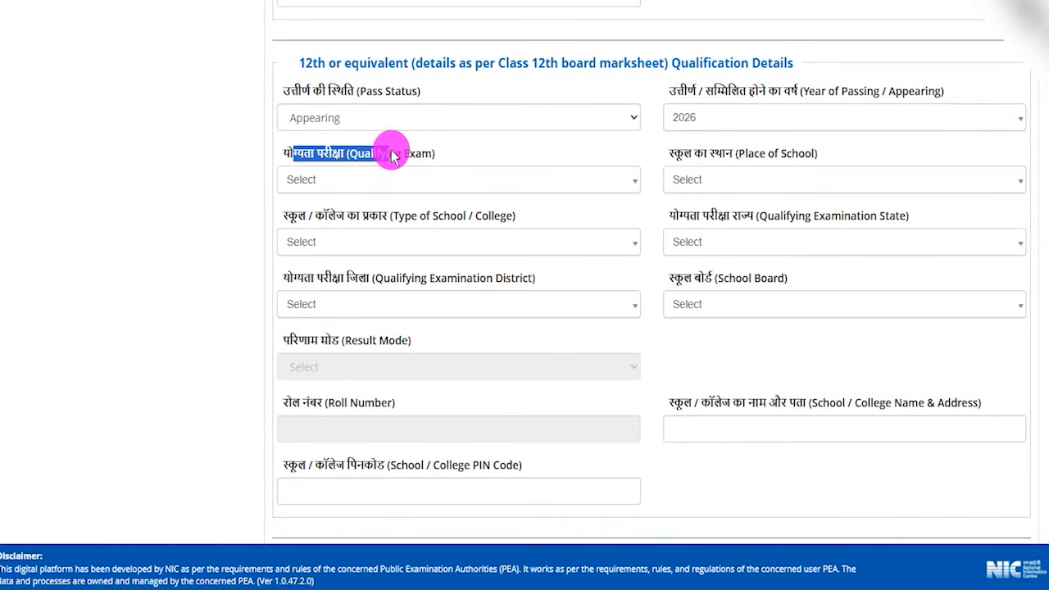
{"action": "left_click", "coordinate": [369, 176]}
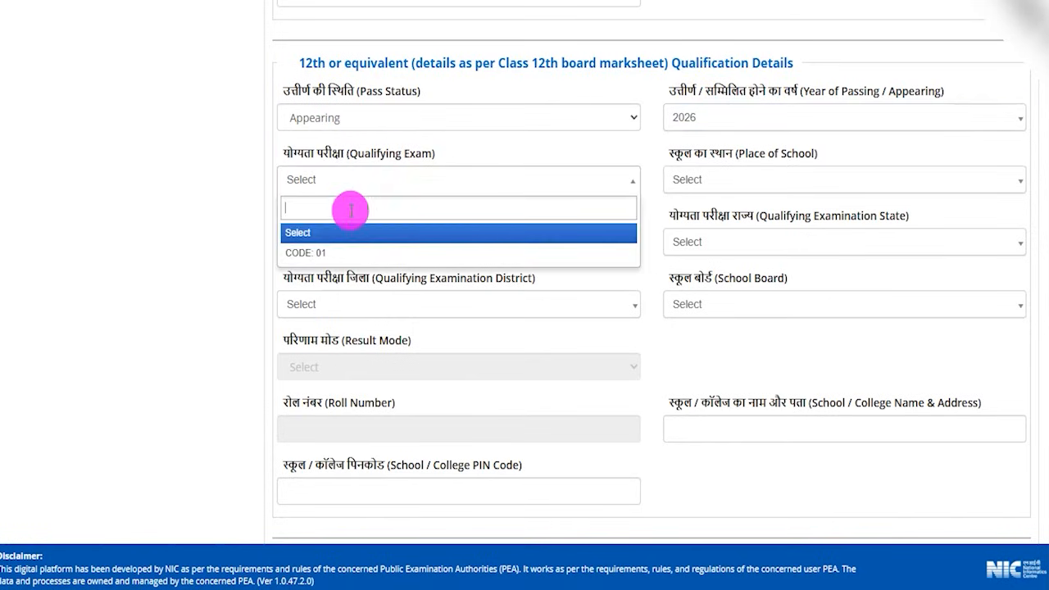
{"action": "left_click", "coordinate": [326, 255]}
Review the available options for the 12th qualification's place of school and type of school or college.
{"action": "left_click", "coordinate": [713, 184]}
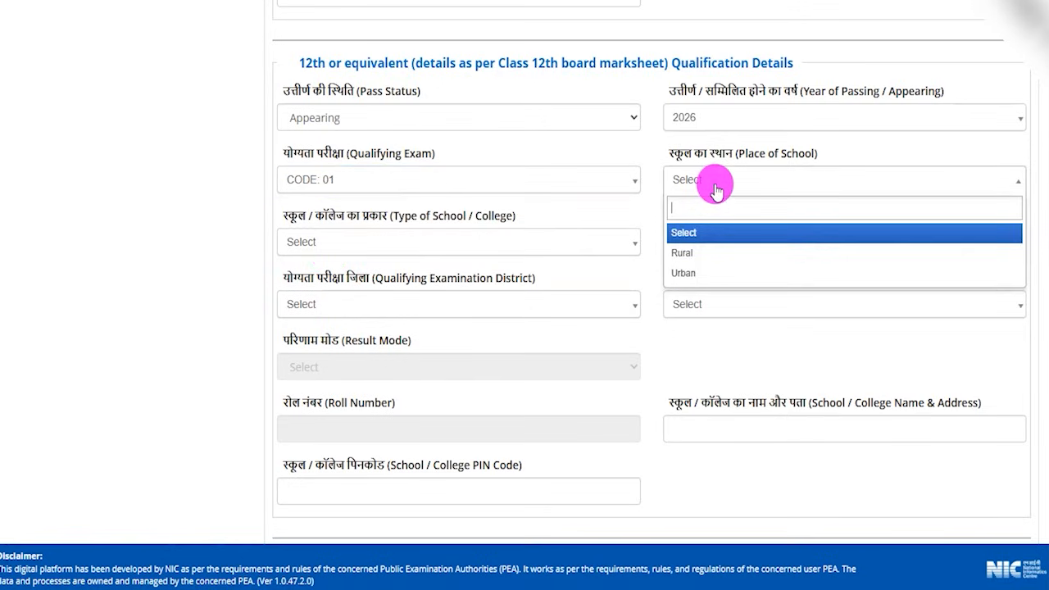
{"action": "left_click", "coordinate": [365, 241]}
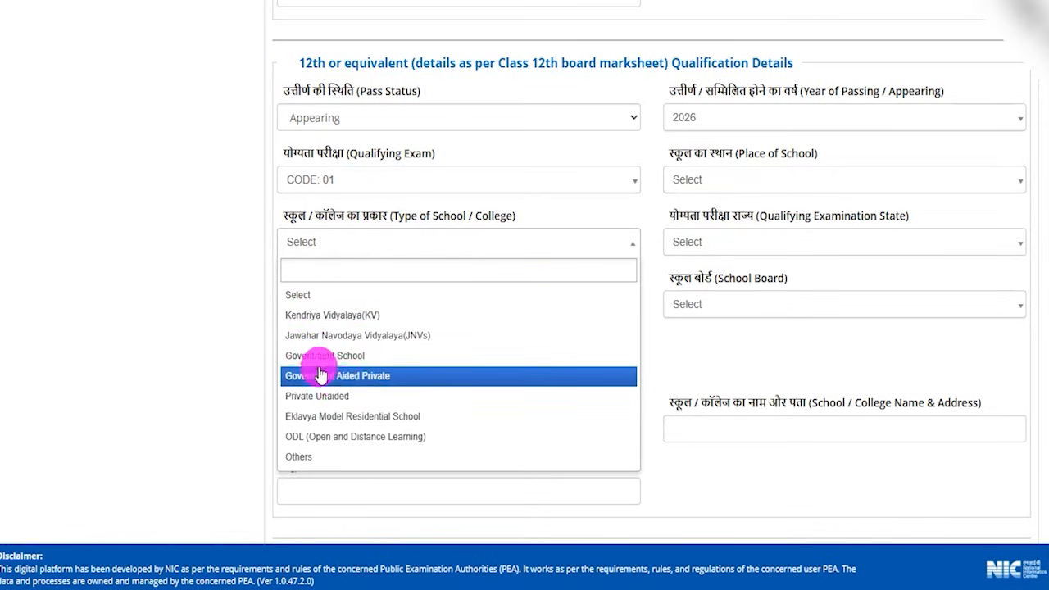
{"action": "left_click_drag", "start_coordinate": [679, 215], "coordinate": [740, 215]}
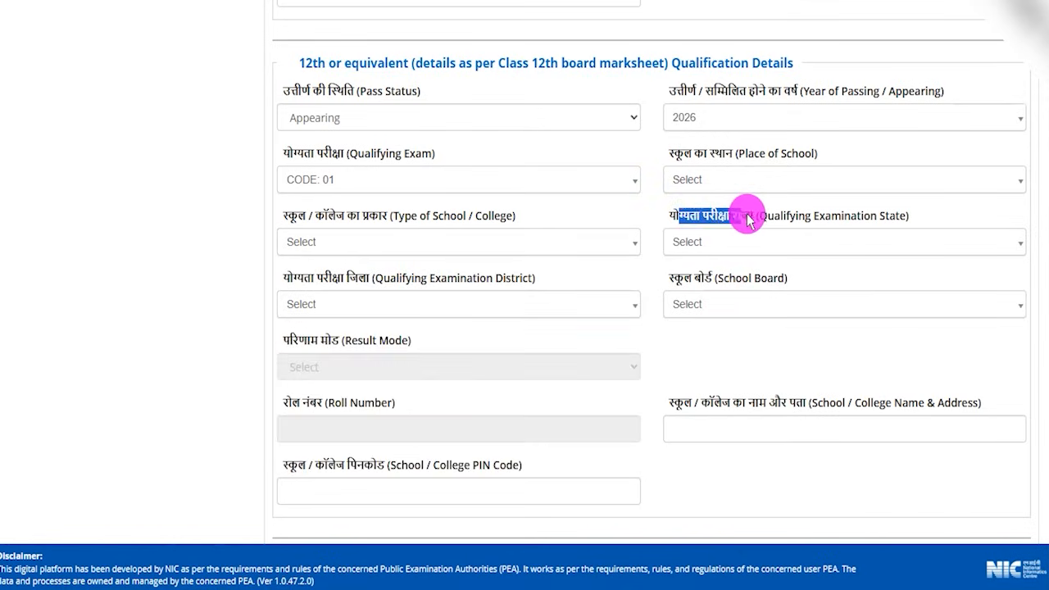
Review the available options for the 12th qualification's examination state, examination district and school board.
{"action": "left_click", "coordinate": [730, 246]}
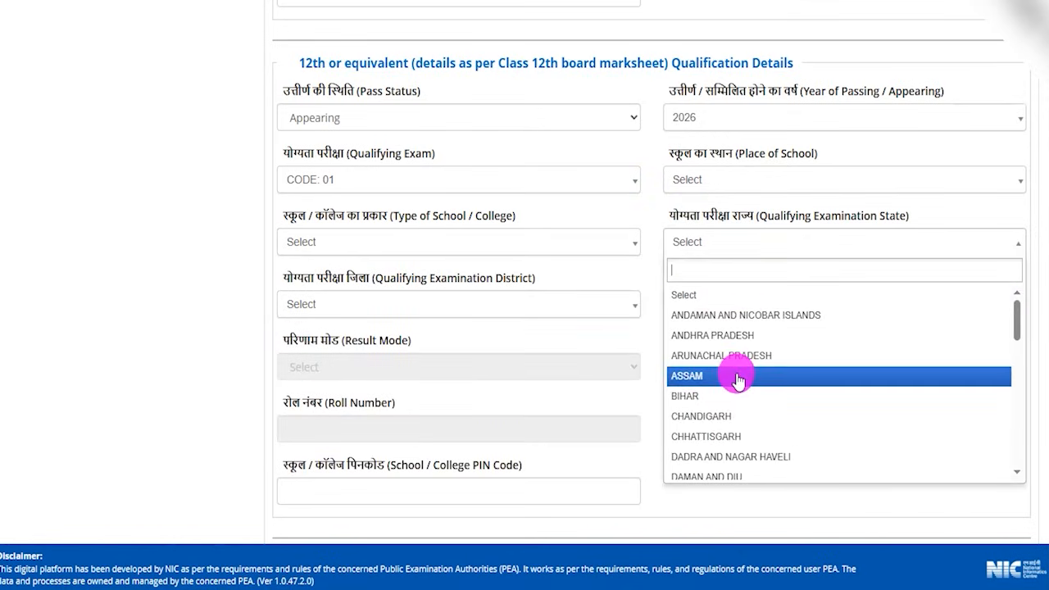
{"action": "scroll", "coordinate": [738, 379], "scroll_direction": "down", "scroll_amount": 10}
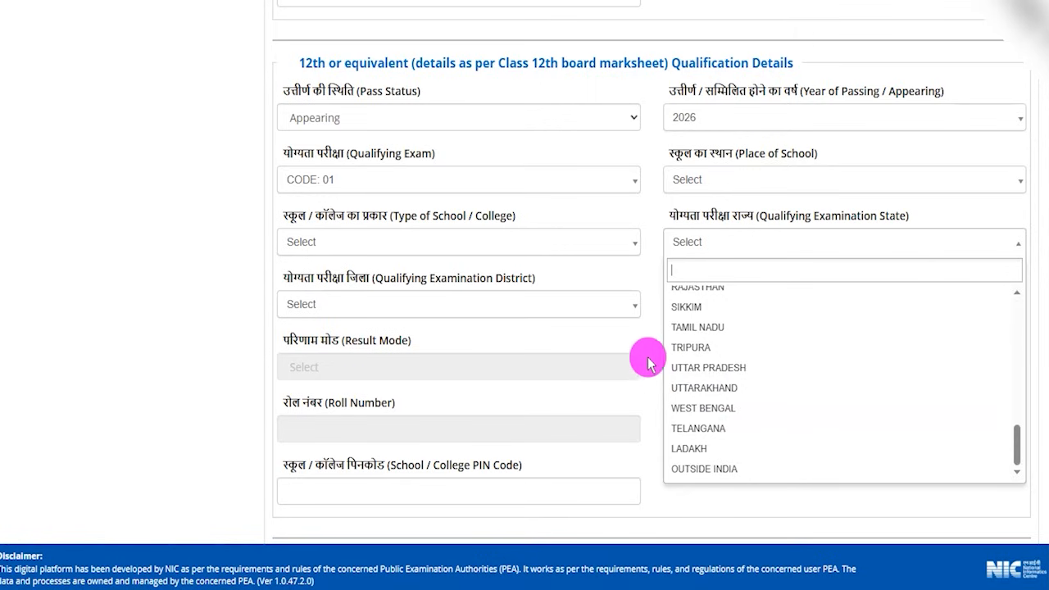
{"action": "left_click", "coordinate": [465, 302]}
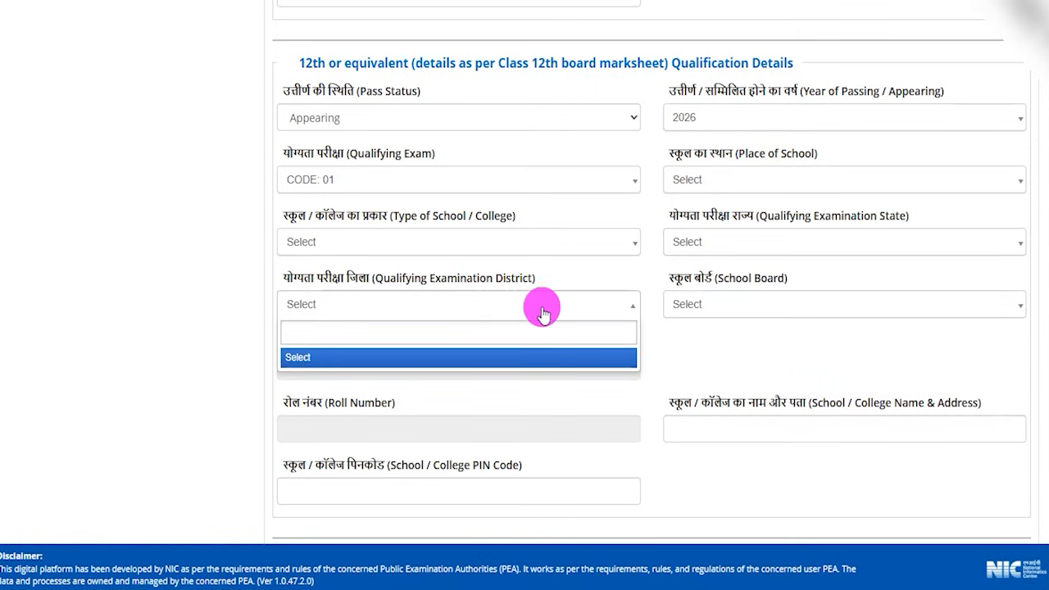
{"action": "left_click", "coordinate": [718, 304]}
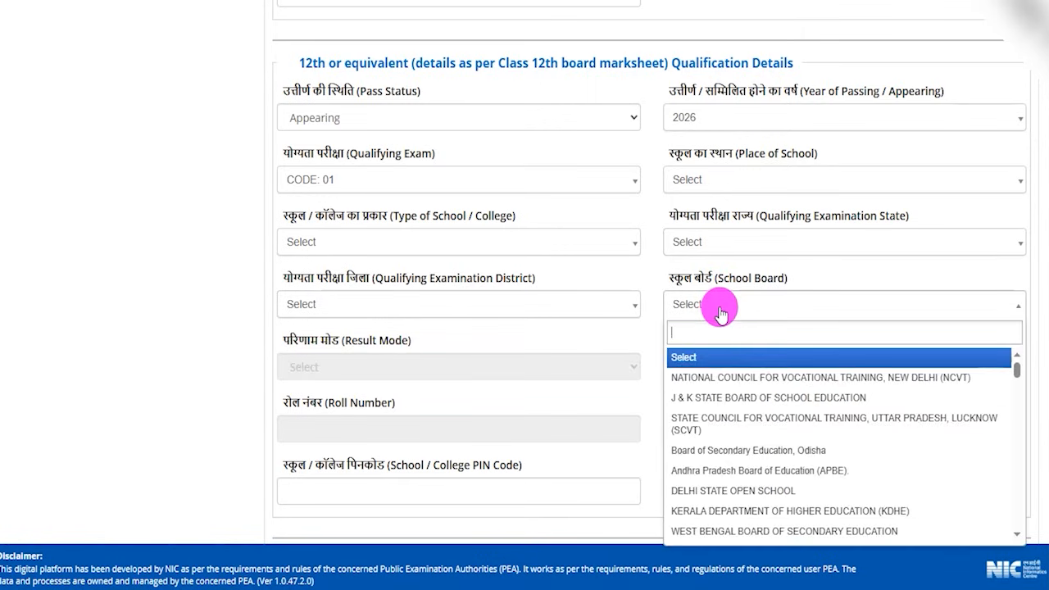
{"action": "left_click", "coordinate": [657, 403]}
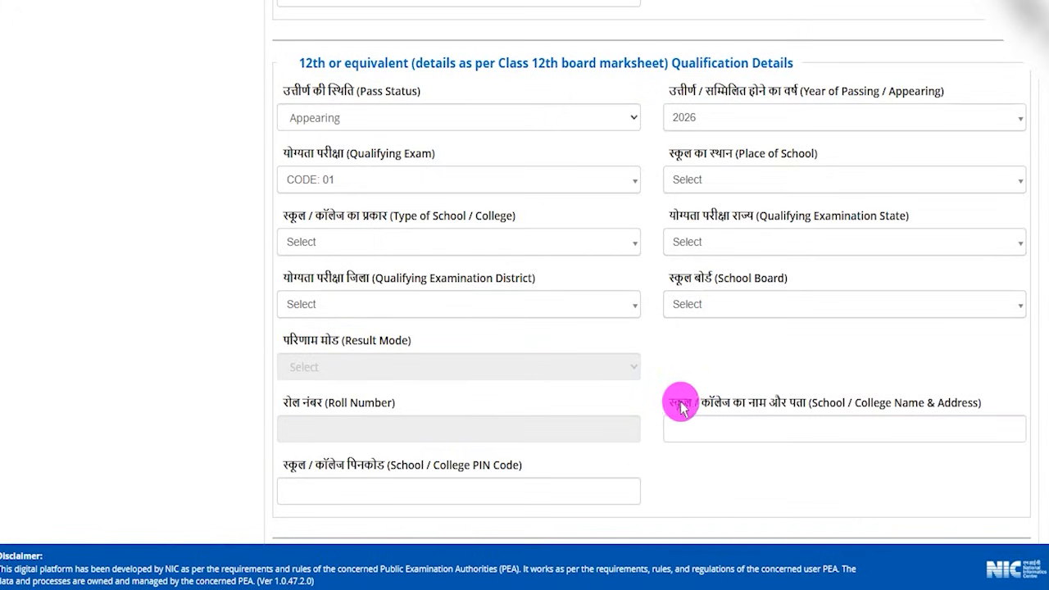
Examine the 12th qualification's school or college name and address field and the remaining fields down to the CAPTCHA.
{"action": "left_click_drag", "start_coordinate": [680, 408], "coordinate": [761, 402]}
{"action": "left_click", "coordinate": [740, 421]}
{"action": "scroll", "coordinate": [740, 421], "scroll_direction": "down", "scroll_amount": 2}
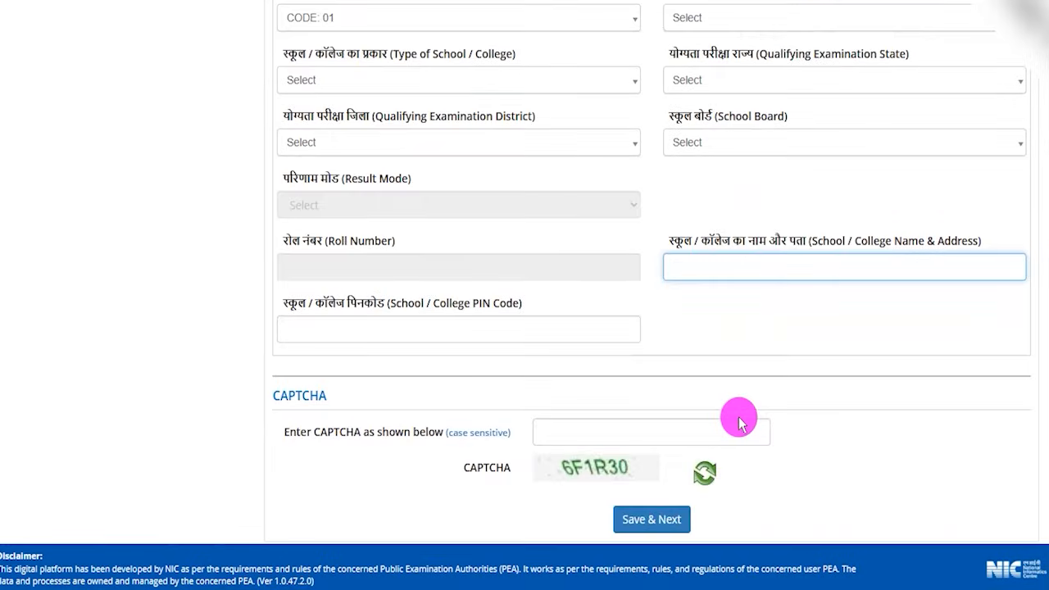
{"action": "scroll", "coordinate": [676, 303], "scroll_direction": "up", "scroll_amount": 2}
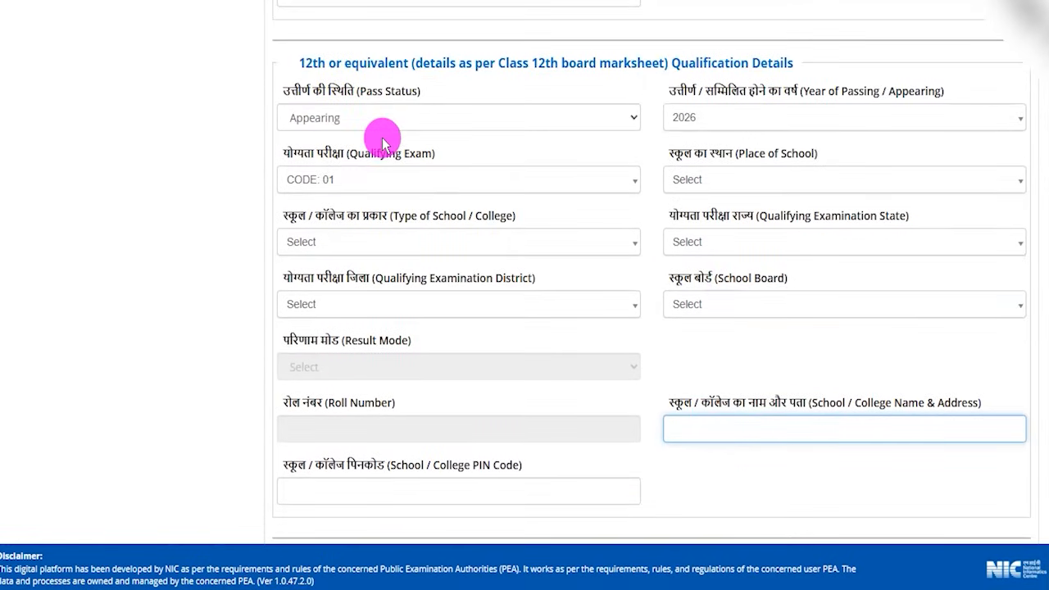
Set the 12th qualification's pass status to Passed and its year of passing to 2019.
{"action": "left_click_drag", "start_coordinate": [358, 66], "coordinate": [571, 66]}
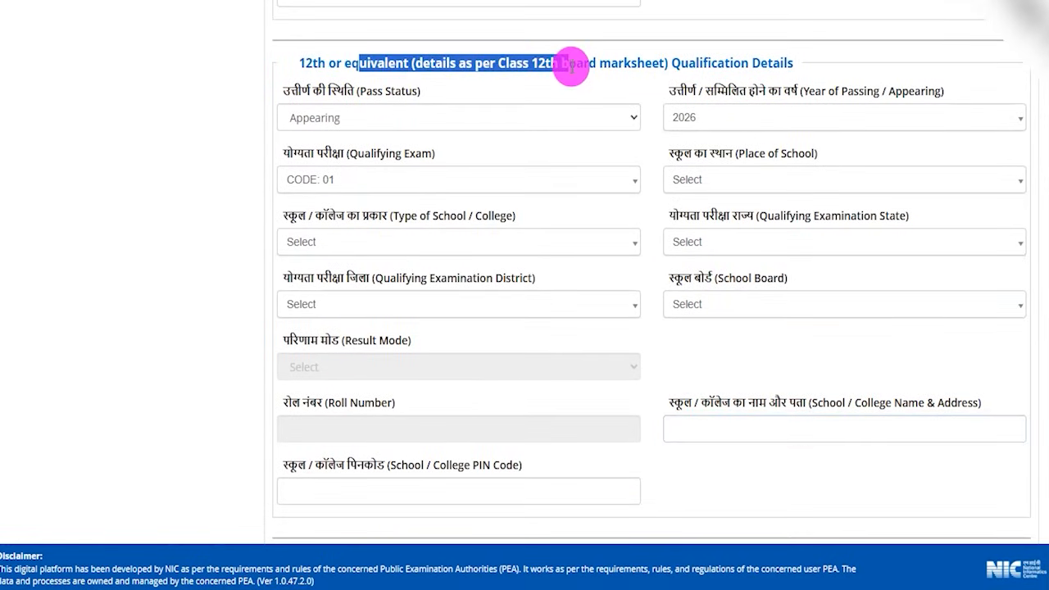
{"action": "left_click", "coordinate": [382, 116]}
{"action": "left_click", "coordinate": [316, 162]}
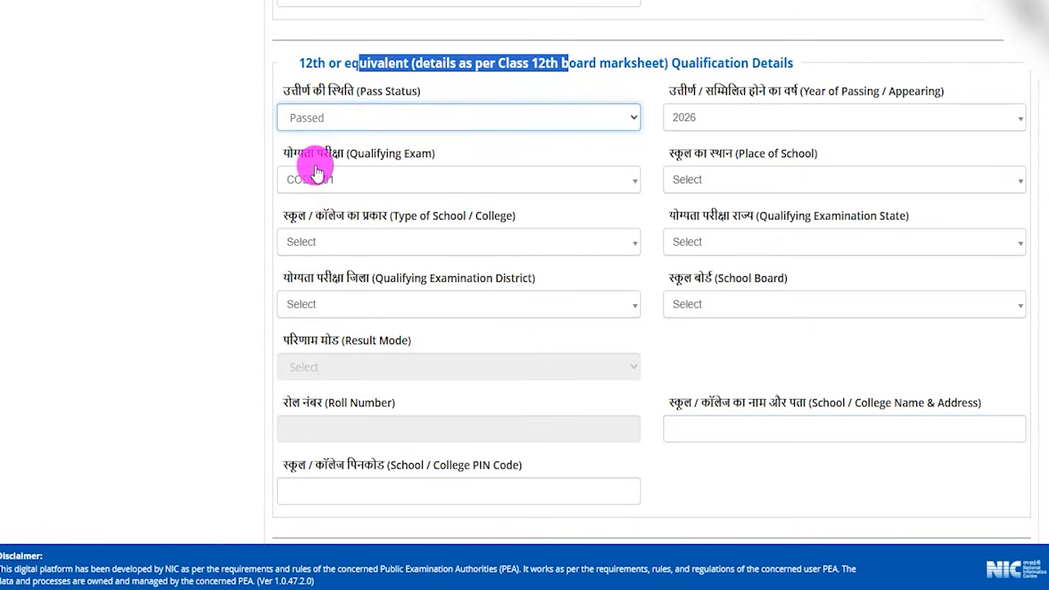
{"action": "left_click", "coordinate": [715, 119]}
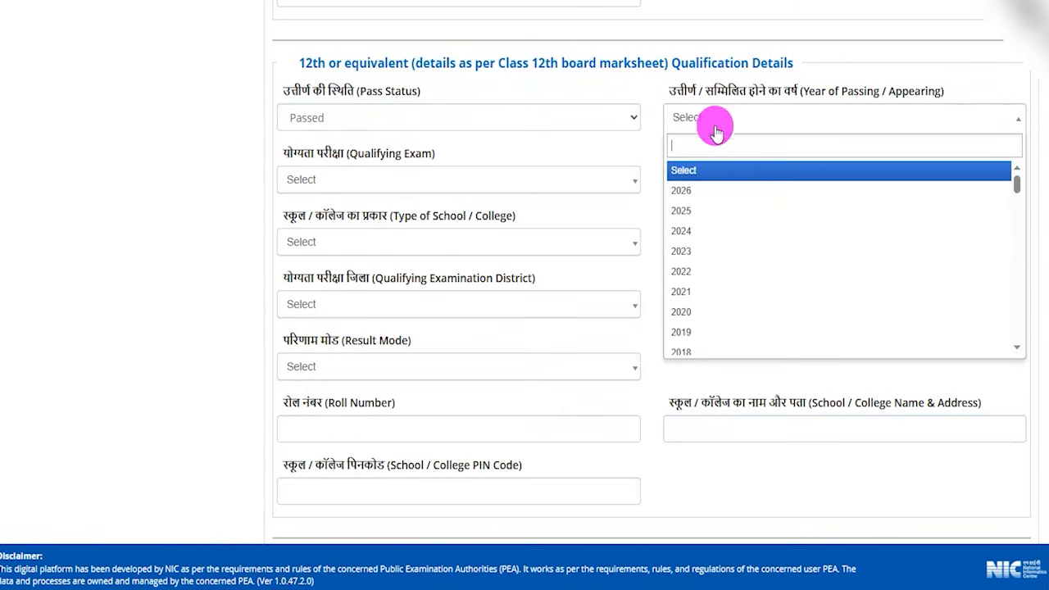
{"action": "scroll", "coordinate": [693, 287], "scroll_direction": "down", "scroll_amount": 2}
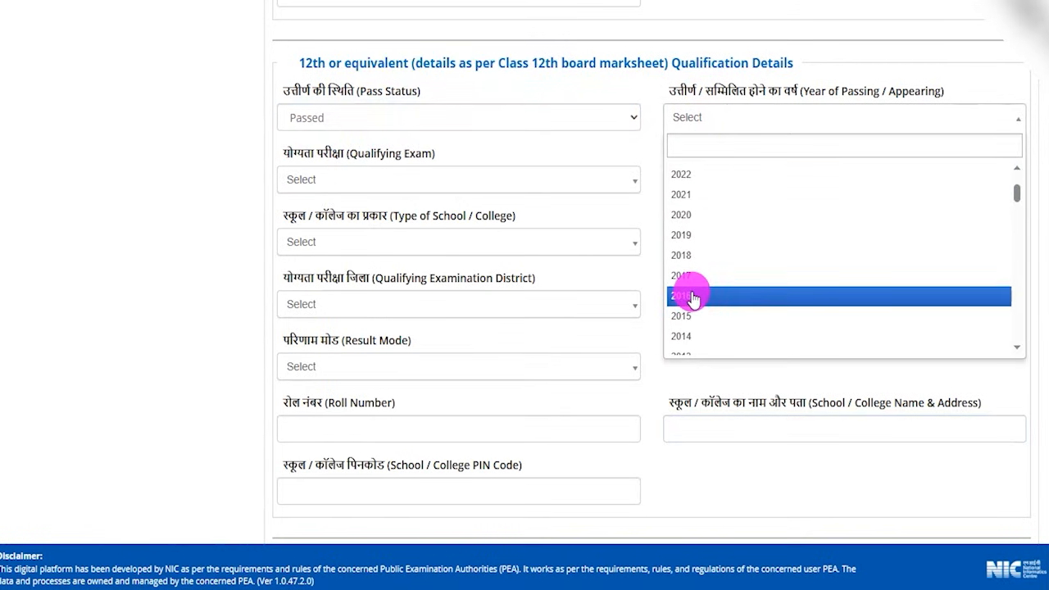
{"action": "left_click", "coordinate": [691, 241]}
Check the 12th qualifying exam code options and read the CODE: 01 criteria in the NEET (UG)-2026 information bulletin PDF.
{"action": "left_click", "coordinate": [335, 183]}
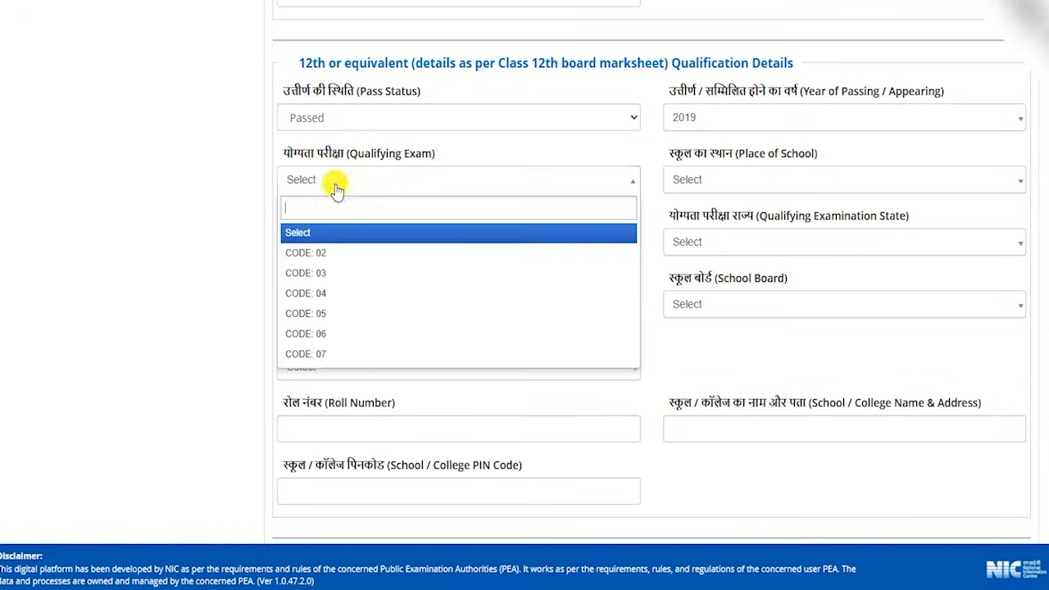
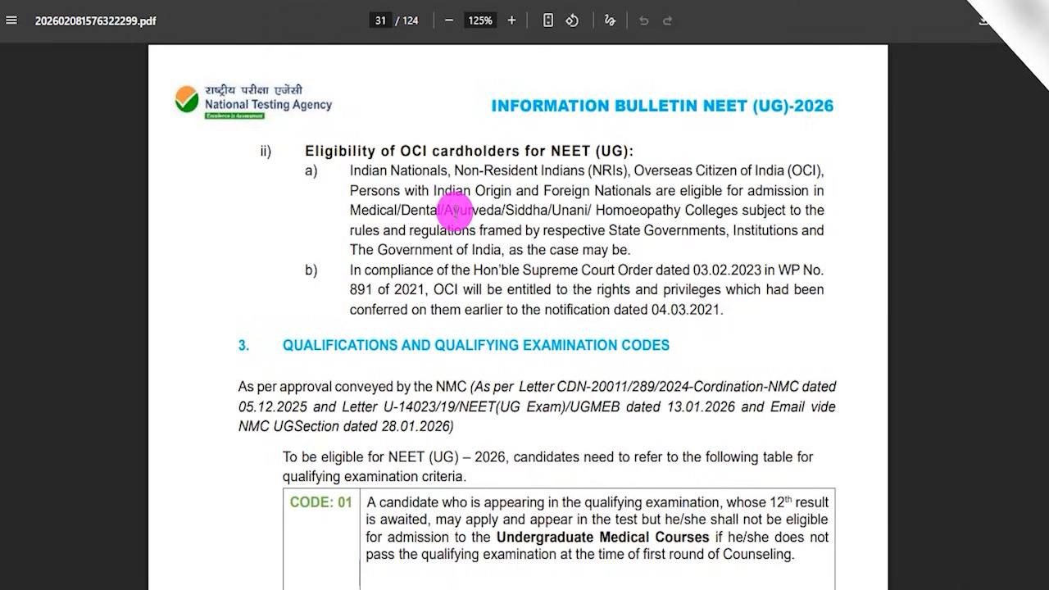
{"action": "left_click_drag", "start_coordinate": [398, 151], "coordinate": [473, 151]}
{"action": "scroll", "coordinate": [469, 281], "scroll_direction": "down", "scroll_amount": 1}
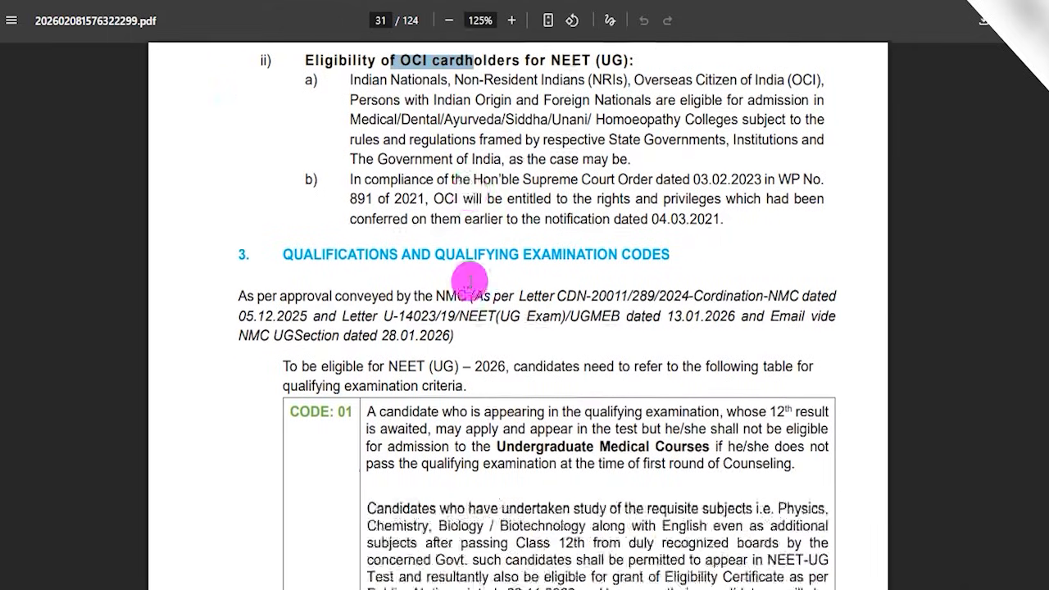
{"action": "scroll", "coordinate": [468, 281], "scroll_direction": "down", "scroll_amount": 2}
{"action": "left_click_drag", "start_coordinate": [388, 215], "coordinate": [519, 214]}
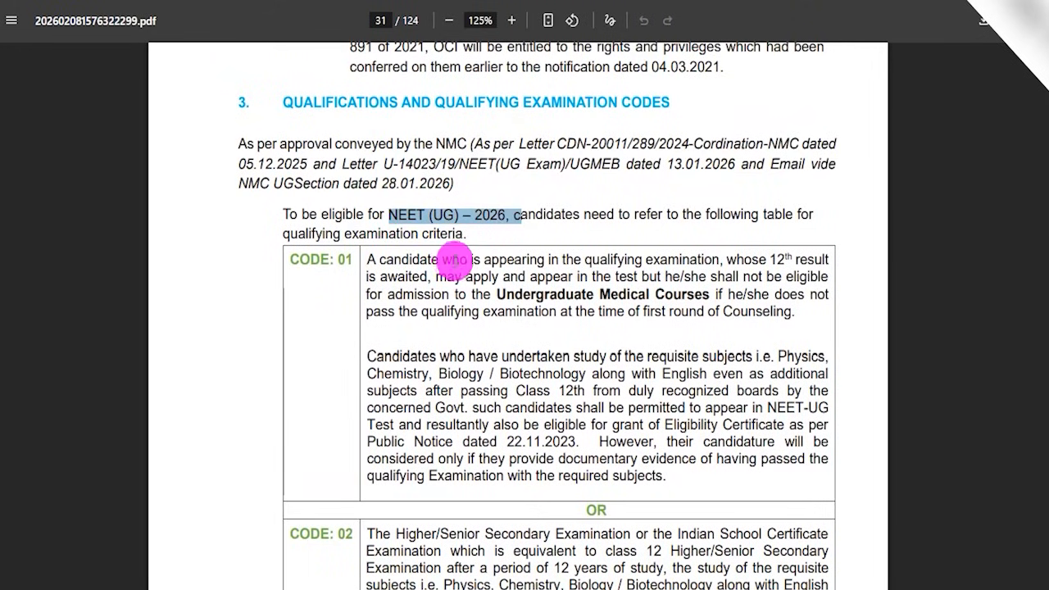
{"action": "left_click_drag", "start_coordinate": [379, 260], "coordinate": [518, 256]}
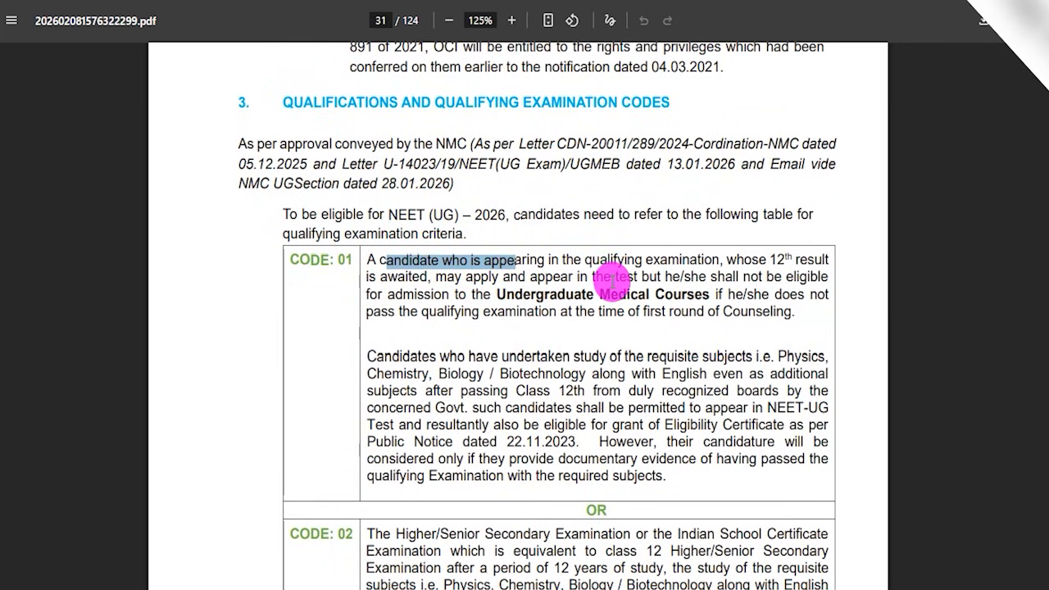
{"action": "left_click_drag", "start_coordinate": [410, 356], "coordinate": [553, 364]}
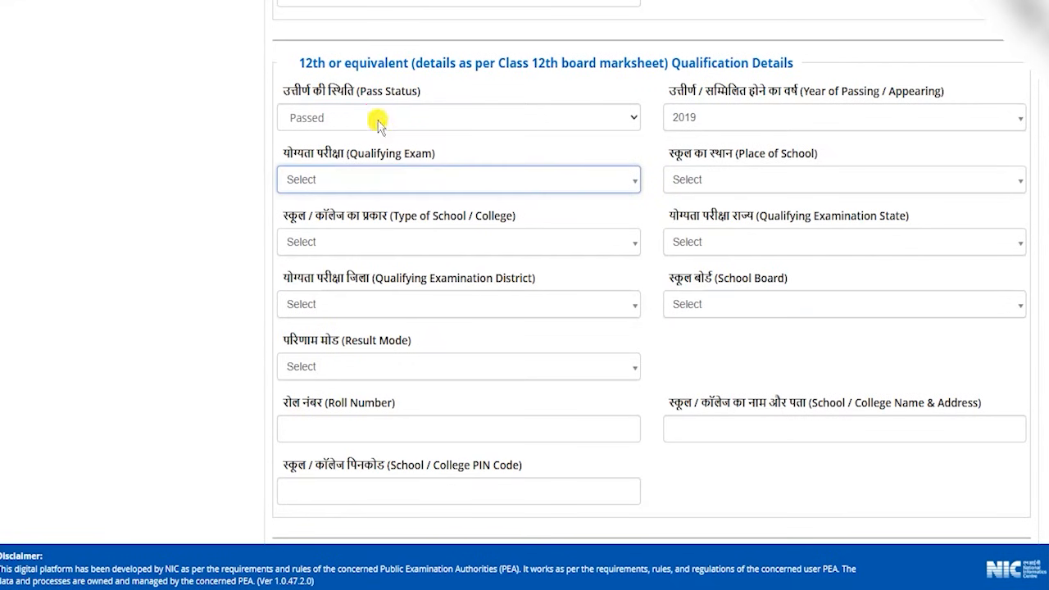
{"action": "left_click", "coordinate": [377, 121]}
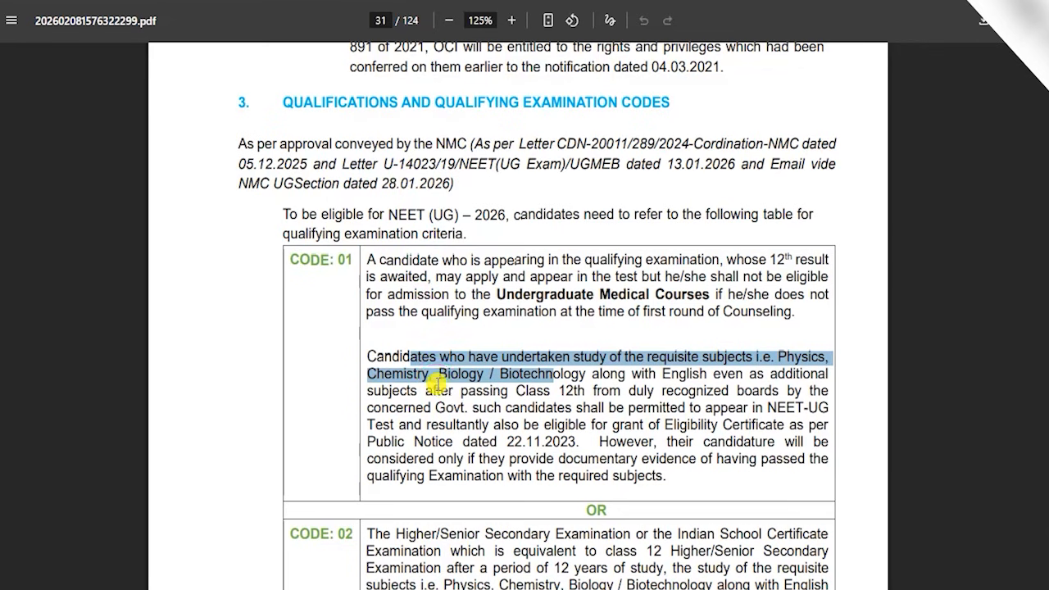
{"action": "left_click", "coordinate": [417, 386]}
Read the CODE: 02 criteria in the bulletin, covering the Higher/Senior Secondary Examination, required science subjects, English and elective subjects.
{"action": "scroll", "coordinate": [417, 386], "scroll_direction": "down", "scroll_amount": 3}
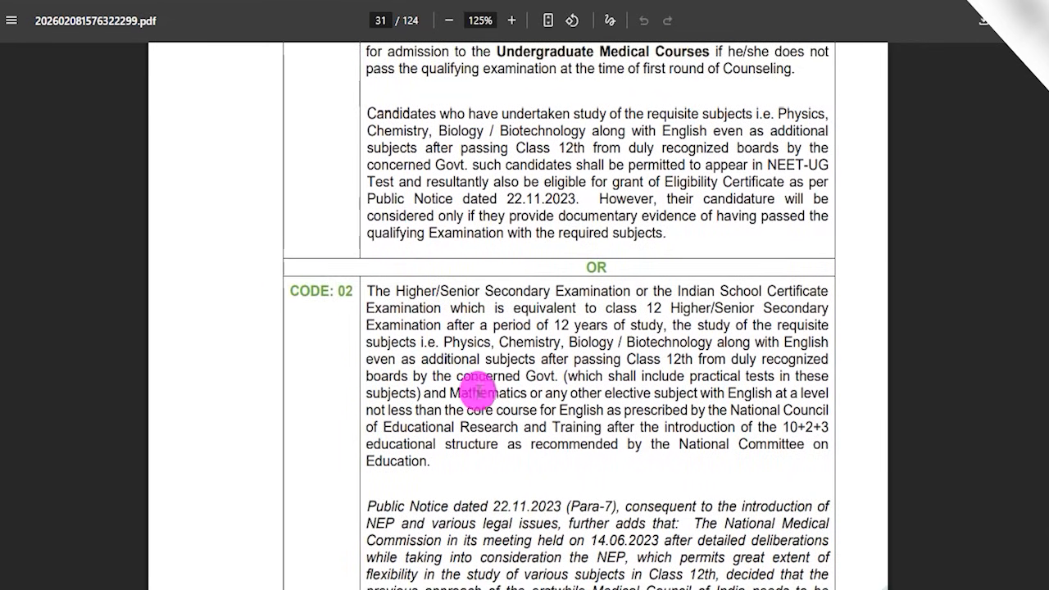
{"action": "left_click_drag", "start_coordinate": [367, 291], "coordinate": [629, 290]}
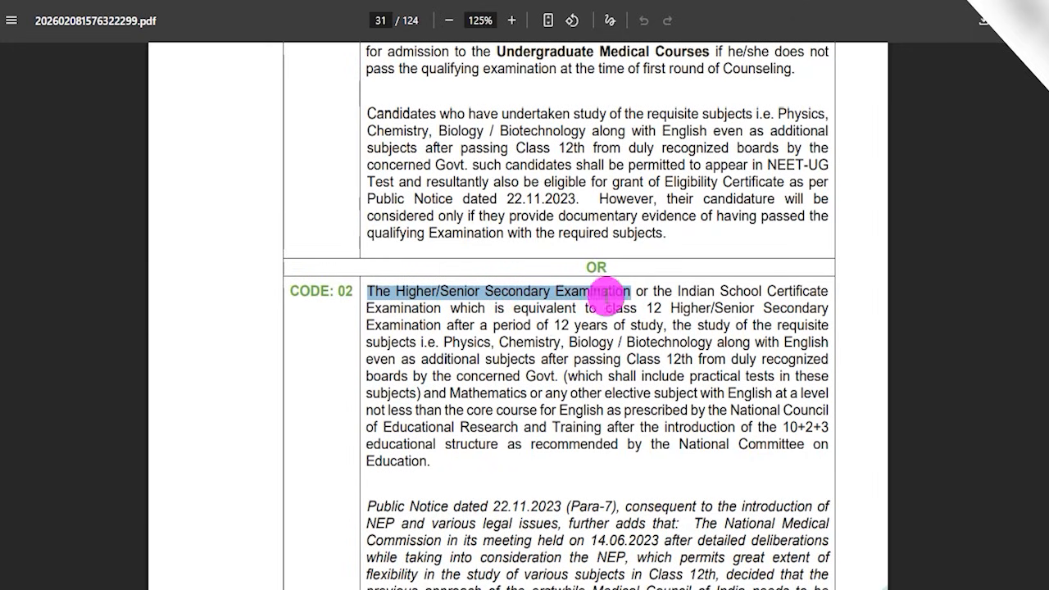
{"action": "left_click_drag", "start_coordinate": [637, 344], "coordinate": [686, 345]}
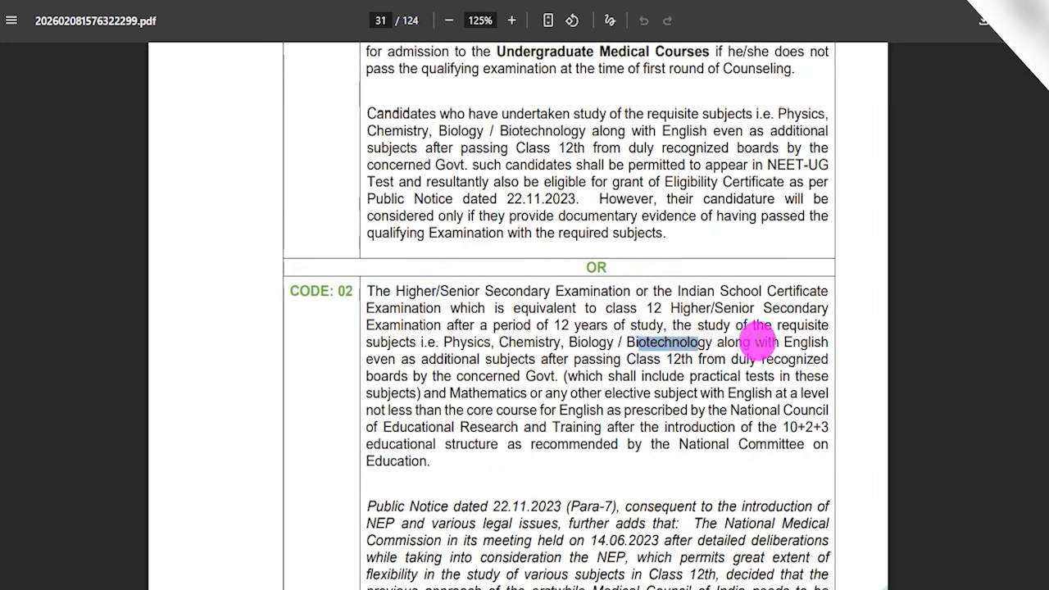
{"action": "left_click_drag", "start_coordinate": [784, 342], "coordinate": [807, 343]}
{"action": "left_click_drag", "start_coordinate": [449, 359], "coordinate": [485, 392]}
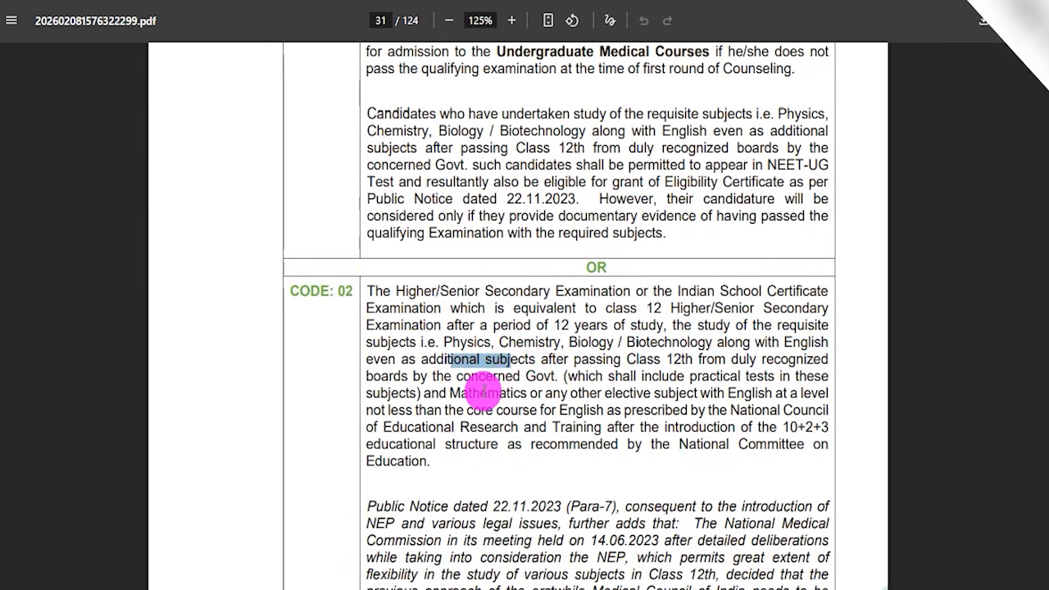
{"action": "left_click_drag", "start_coordinate": [467, 393], "coordinate": [614, 394]}
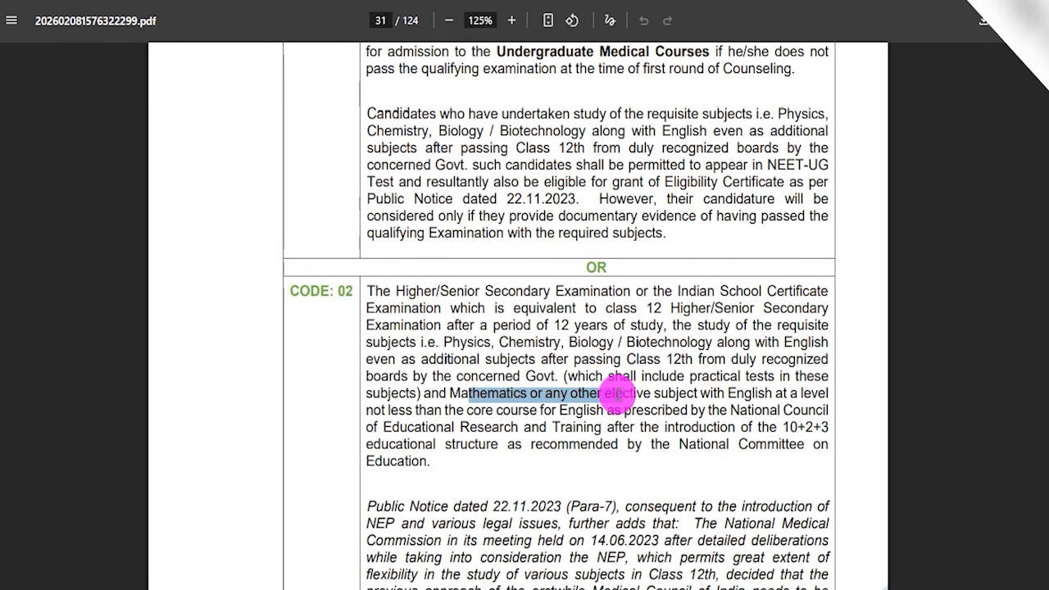
{"action": "left_click_drag", "start_coordinate": [492, 292], "coordinate": [674, 375]}
{"action": "left_click", "coordinate": [574, 344]}
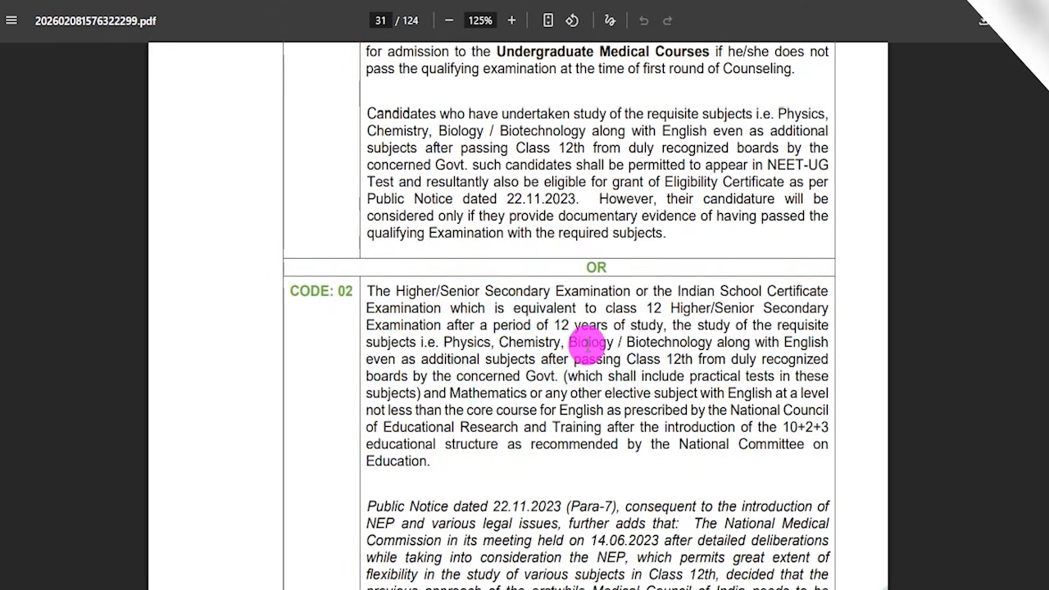
{"action": "left_click_drag", "start_coordinate": [483, 341], "coordinate": [691, 346]}
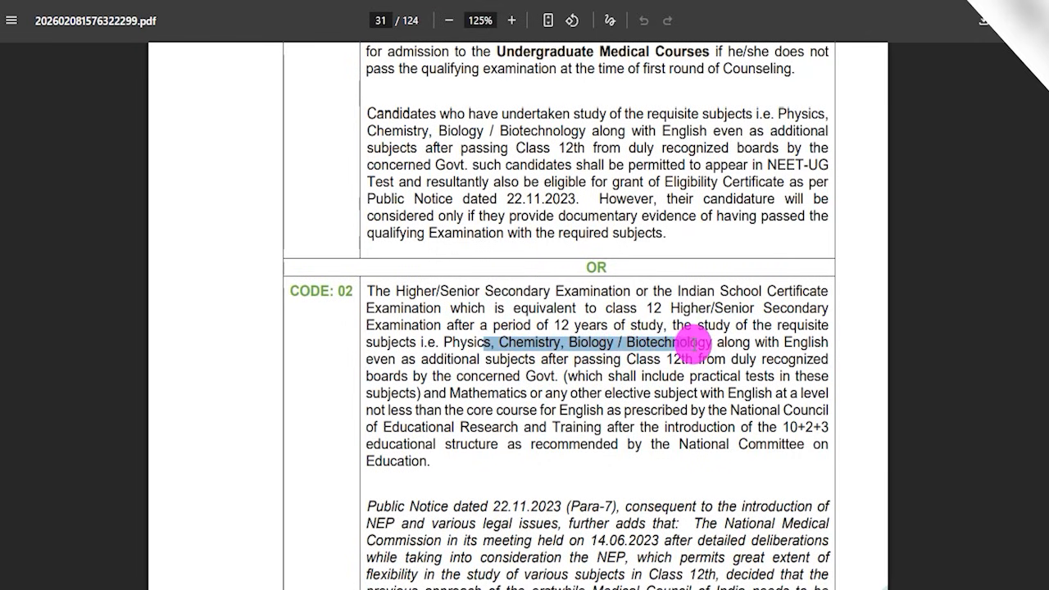
{"action": "left_click_drag", "start_coordinate": [328, 291], "coordinate": [503, 378]}
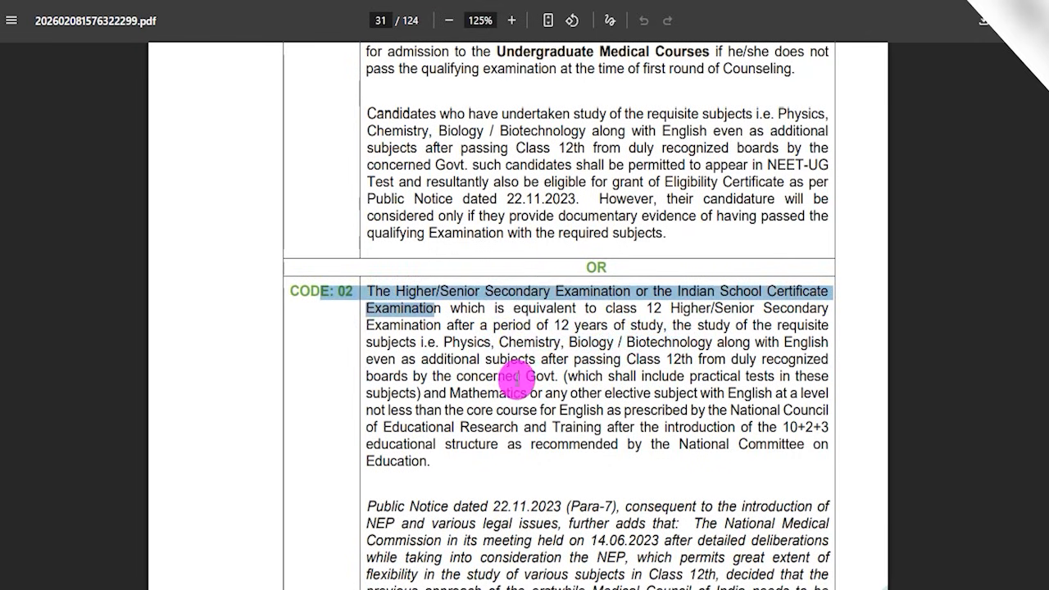
{"action": "left_click", "coordinate": [514, 378]}
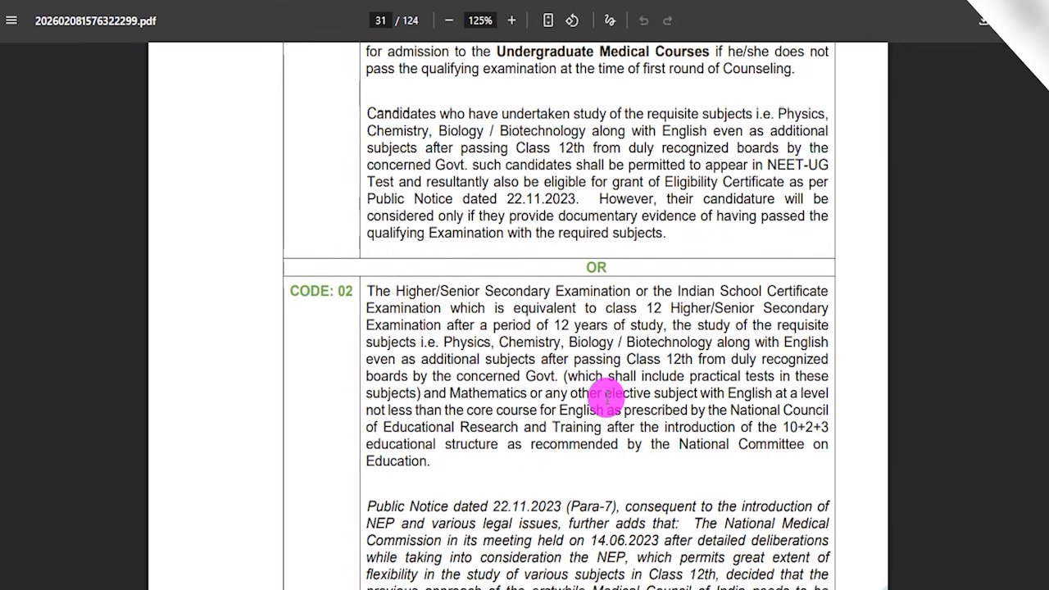
{"action": "left_click_drag", "start_coordinate": [525, 376], "coordinate": [567, 393]}
Read the bulletin's criteria for qualifying examination codes 03, 04 and 05.
{"action": "scroll", "coordinate": [508, 443], "scroll_direction": "down", "scroll_amount": 6}
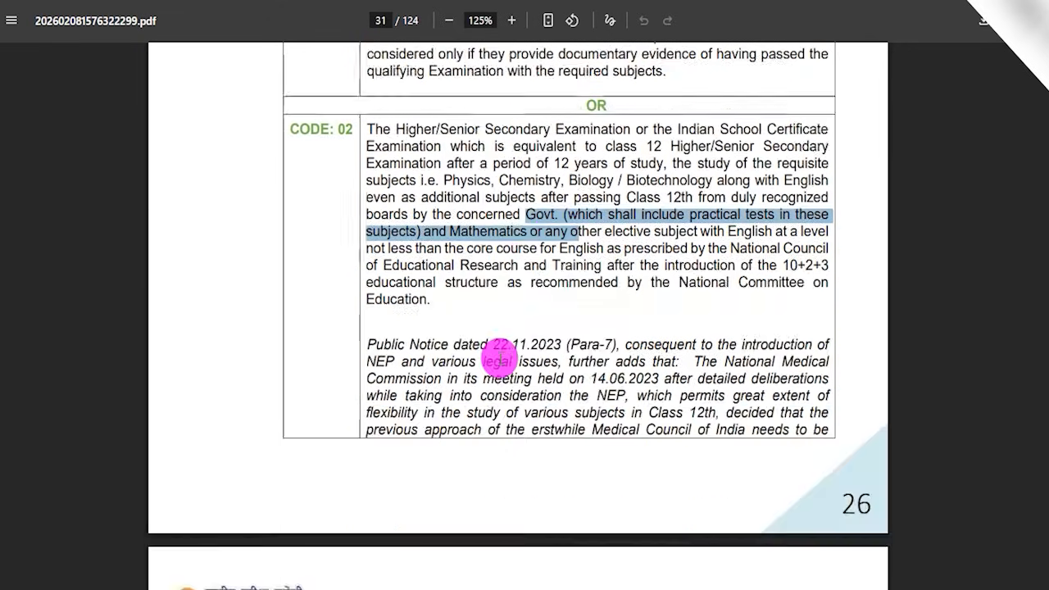
{"action": "scroll", "coordinate": [501, 354], "scroll_direction": "down", "scroll_amount": 5}
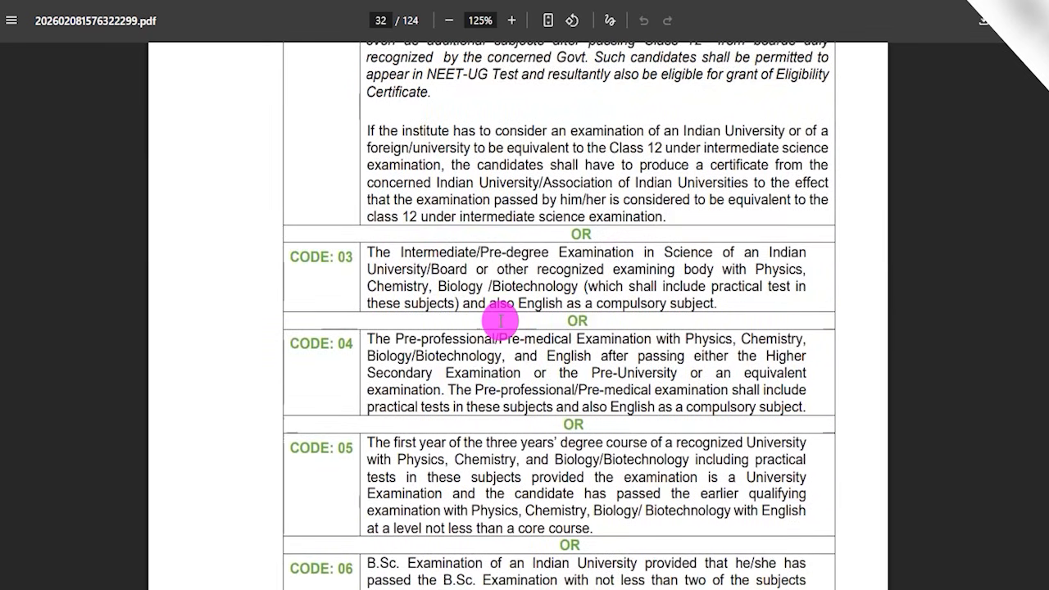
{"action": "left_click_drag", "start_coordinate": [425, 254], "coordinate": [605, 251]}
{"action": "scroll", "coordinate": [565, 246], "scroll_direction": "down", "scroll_amount": 2}
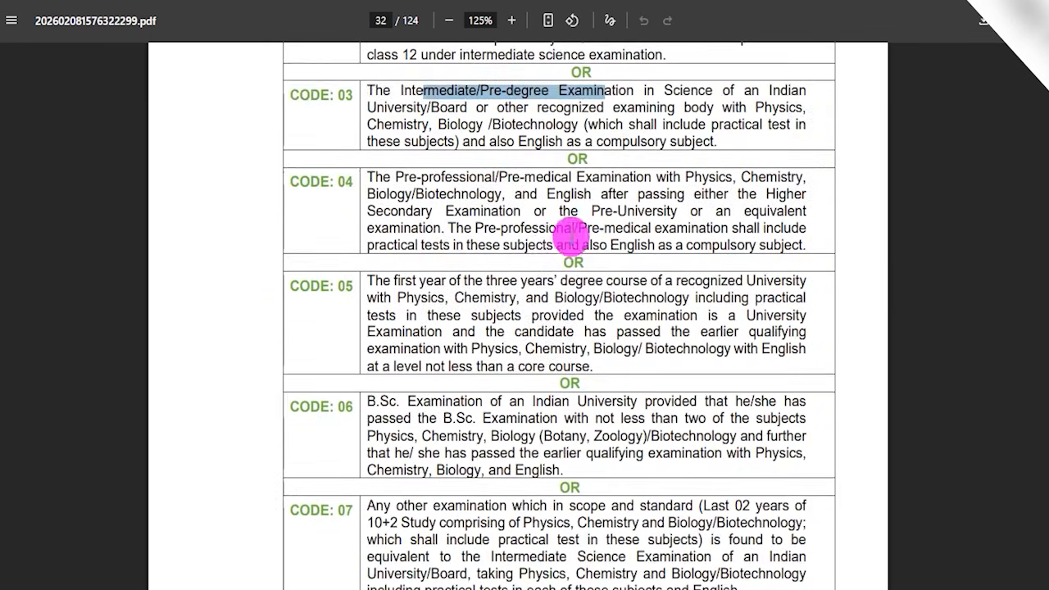
{"action": "left_click_drag", "start_coordinate": [323, 182], "coordinate": [680, 177]}
{"action": "left_click_drag", "start_coordinate": [414, 194], "coordinate": [484, 193]}
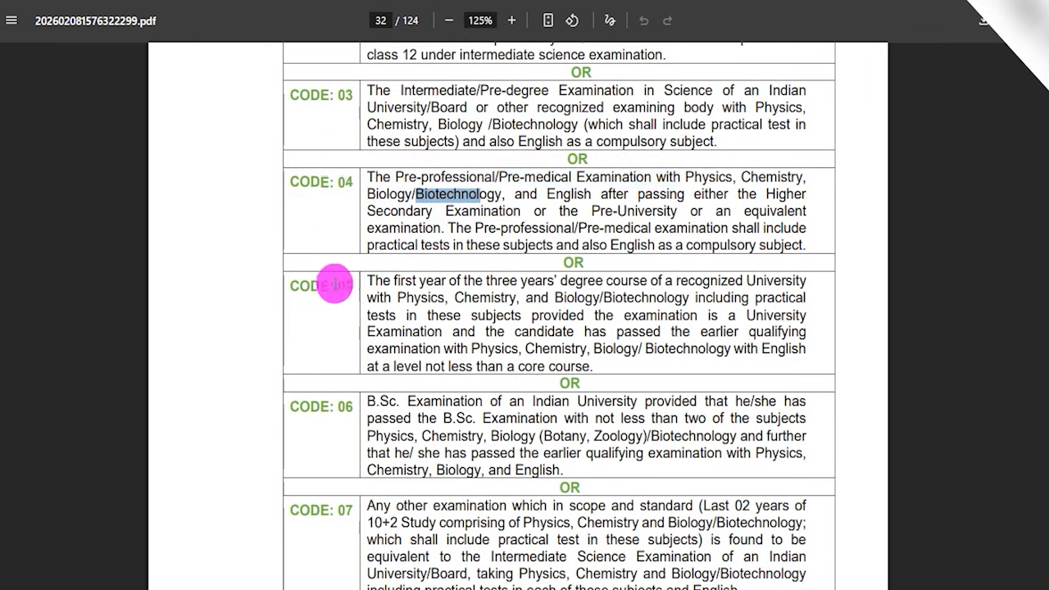
{"action": "left_click_drag", "start_coordinate": [311, 285], "coordinate": [336, 285]}
{"action": "left_click_drag", "start_coordinate": [404, 281], "coordinate": [675, 278]}
{"action": "left_click_drag", "start_coordinate": [415, 298], "coordinate": [632, 294]}
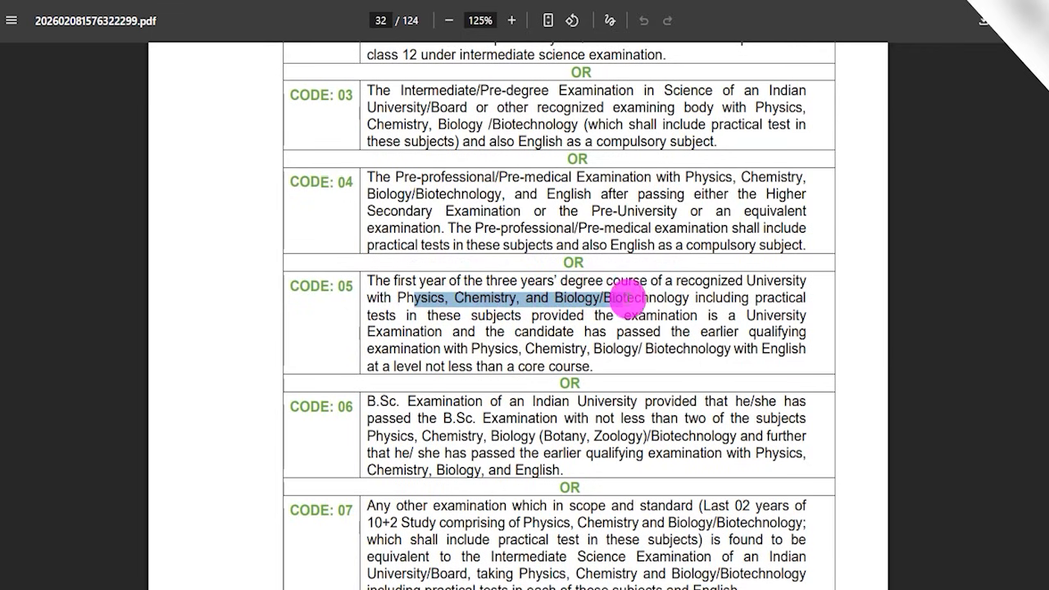
Read the bulletin's CODE: 06 criteria for the B.Sc. Examination and CODE: 07 criteria for any other equivalent examination.
{"action": "scroll", "coordinate": [480, 344], "scroll_direction": "down", "scroll_amount": 2}
{"action": "left_click_drag", "start_coordinate": [376, 238], "coordinate": [627, 236]}
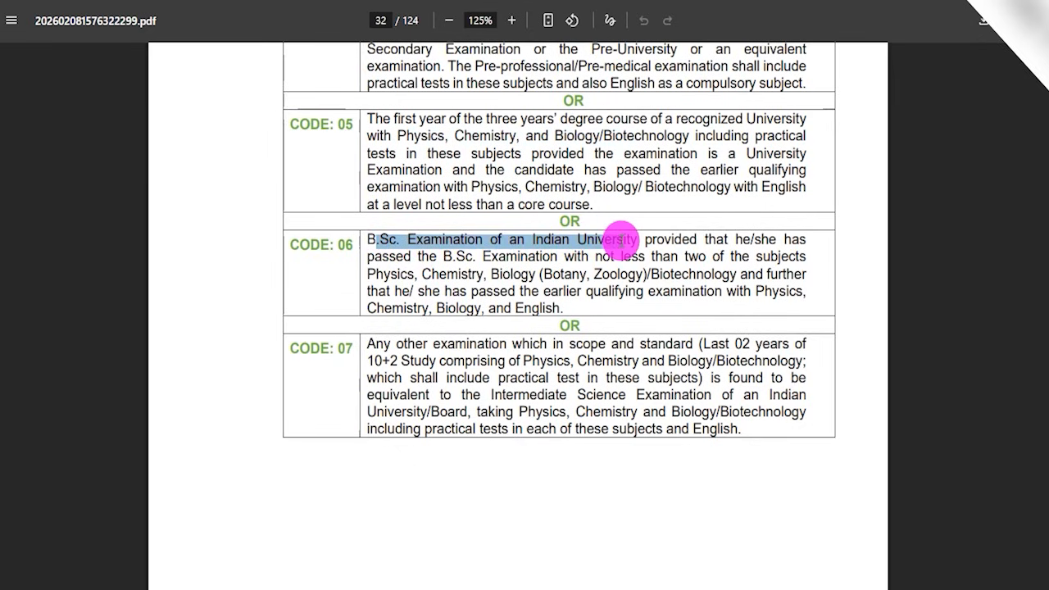
{"action": "left_click", "coordinate": [338, 347]}
{"action": "left_click_drag", "start_coordinate": [337, 347], "coordinate": [410, 343]}
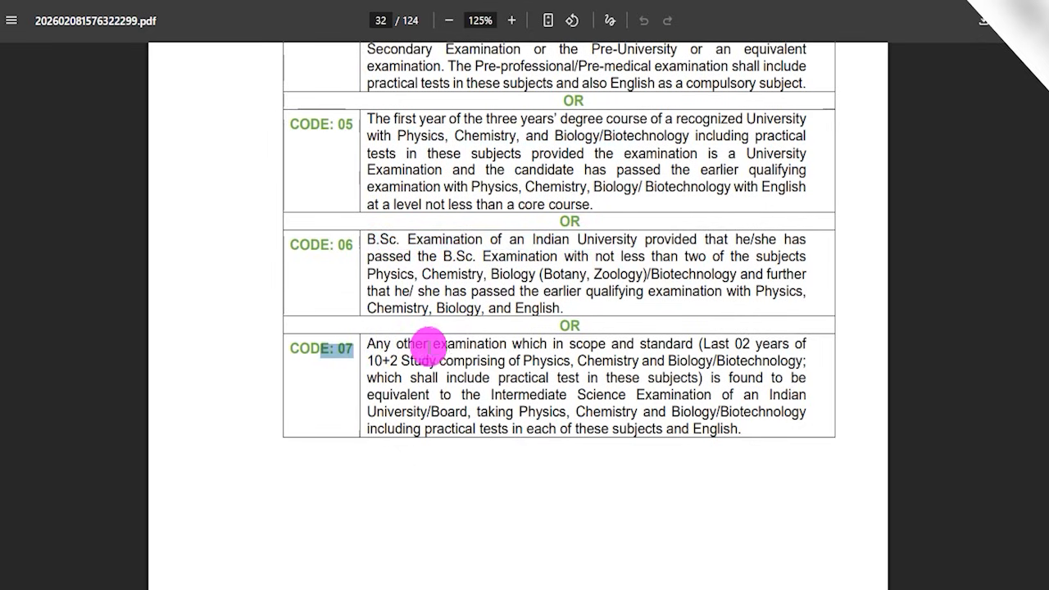
{"action": "left_click_drag", "start_coordinate": [699, 343], "coordinate": [772, 343]}
{"action": "left_click_drag", "start_coordinate": [399, 360], "coordinate": [799, 360]}
{"action": "scroll", "coordinate": [553, 319], "scroll_direction": "up", "scroll_amount": 5}
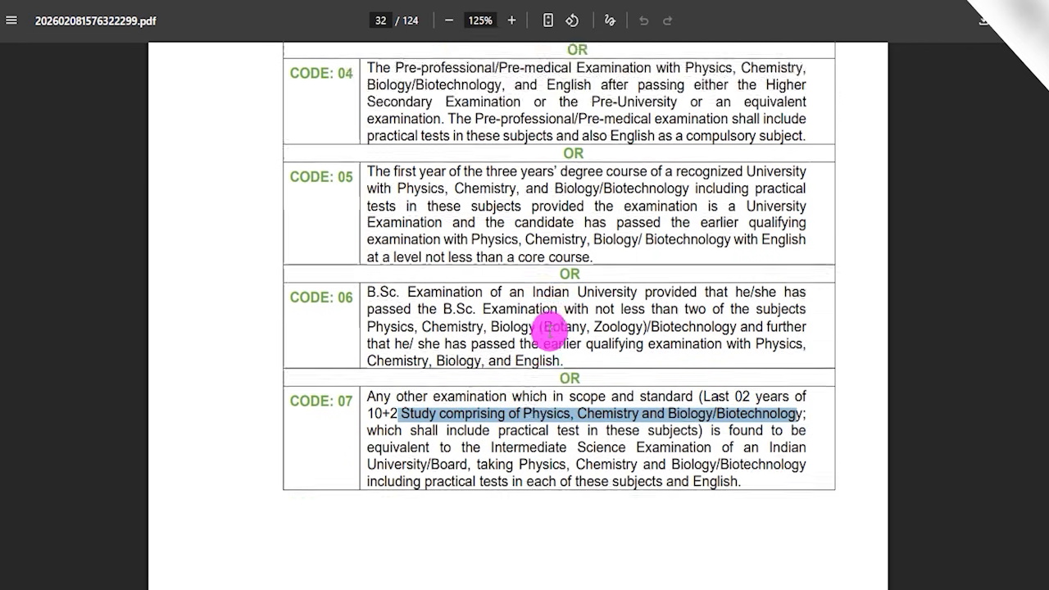
Return from the bulletin to the application form and set the 12th qualifying exam to CODE: 02.
{"action": "scroll", "coordinate": [545, 326], "scroll_direction": "up", "scroll_amount": 2}
{"action": "scroll", "coordinate": [524, 316], "scroll_direction": "up", "scroll_amount": 11}
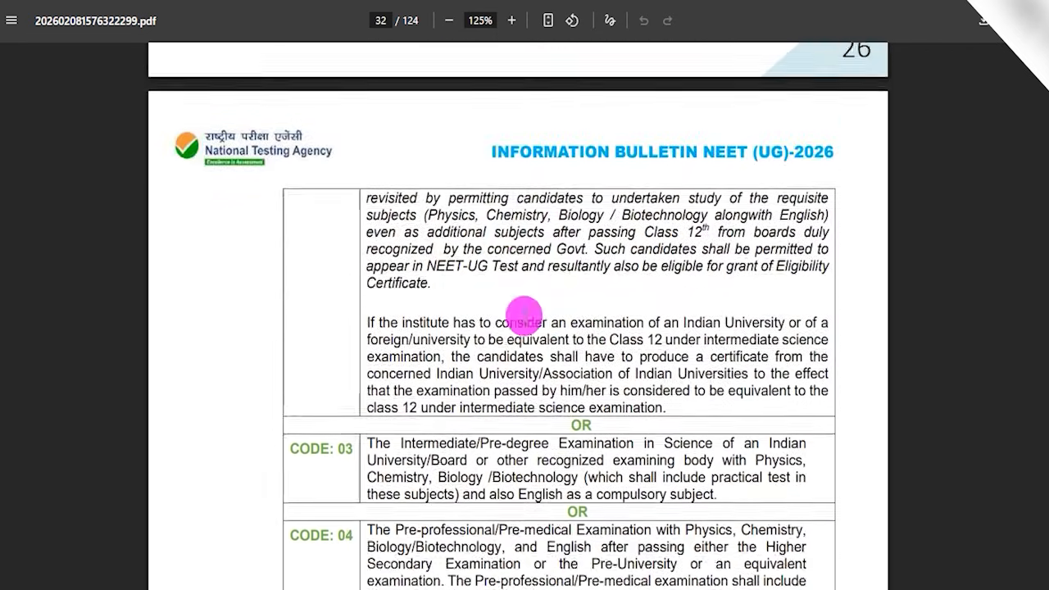
{"action": "scroll", "coordinate": [512, 320], "scroll_direction": "up", "scroll_amount": 5}
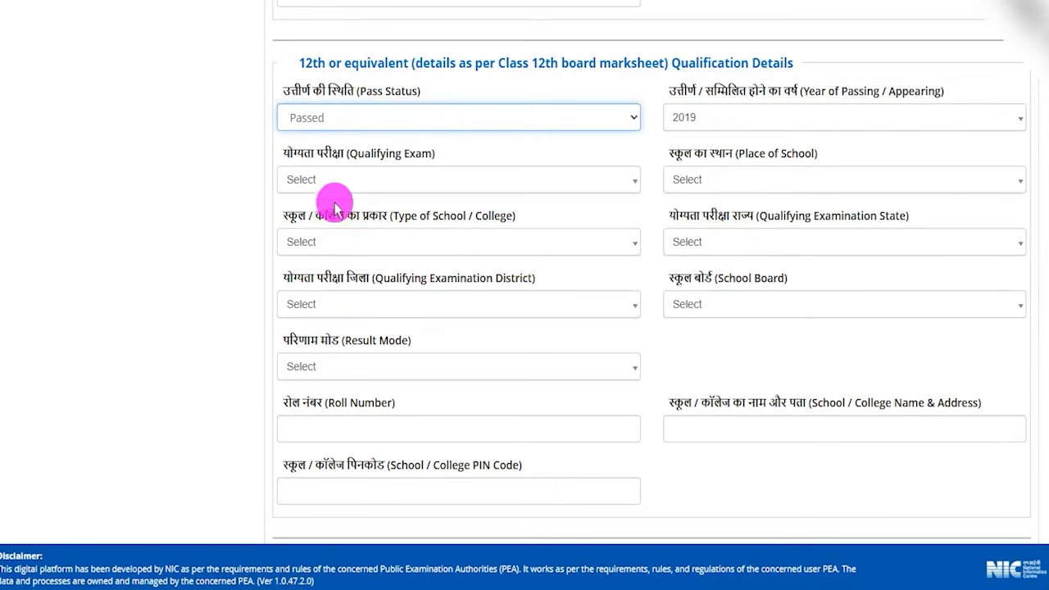
{"action": "left_click", "coordinate": [335, 181]}
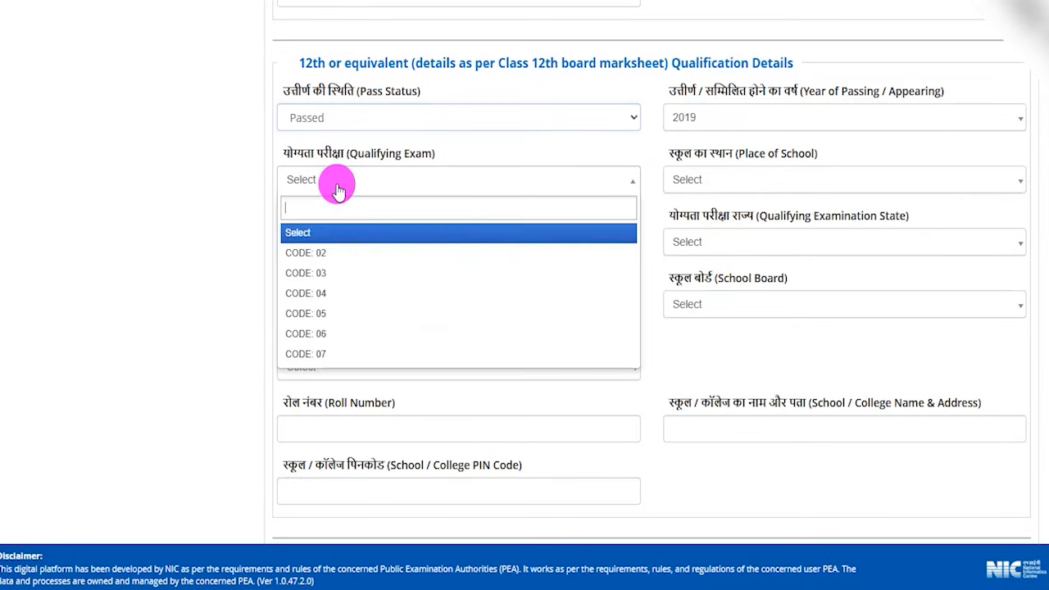
{"action": "left_click", "coordinate": [321, 255]}
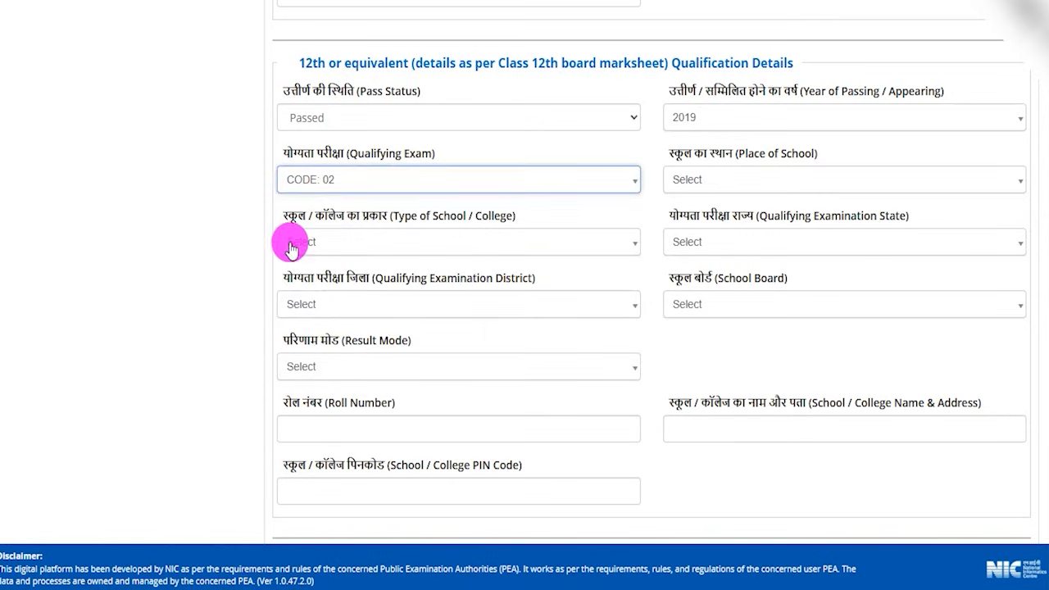
Set the 12th place of school to Urban and the type of school to Private Unaided.
{"action": "left_click", "coordinate": [740, 183]}
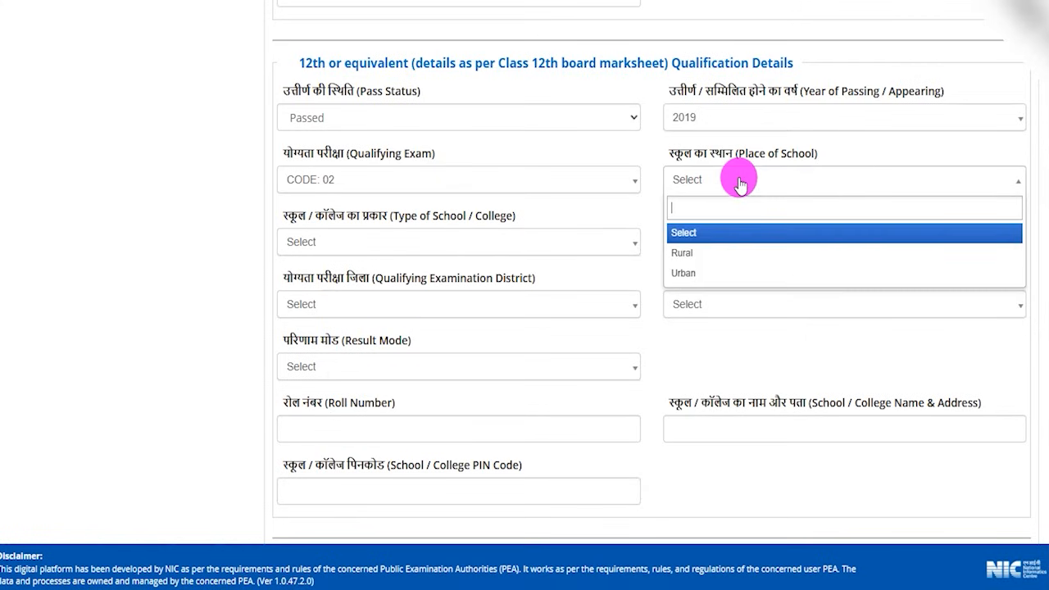
{"action": "left_click", "coordinate": [685, 275]}
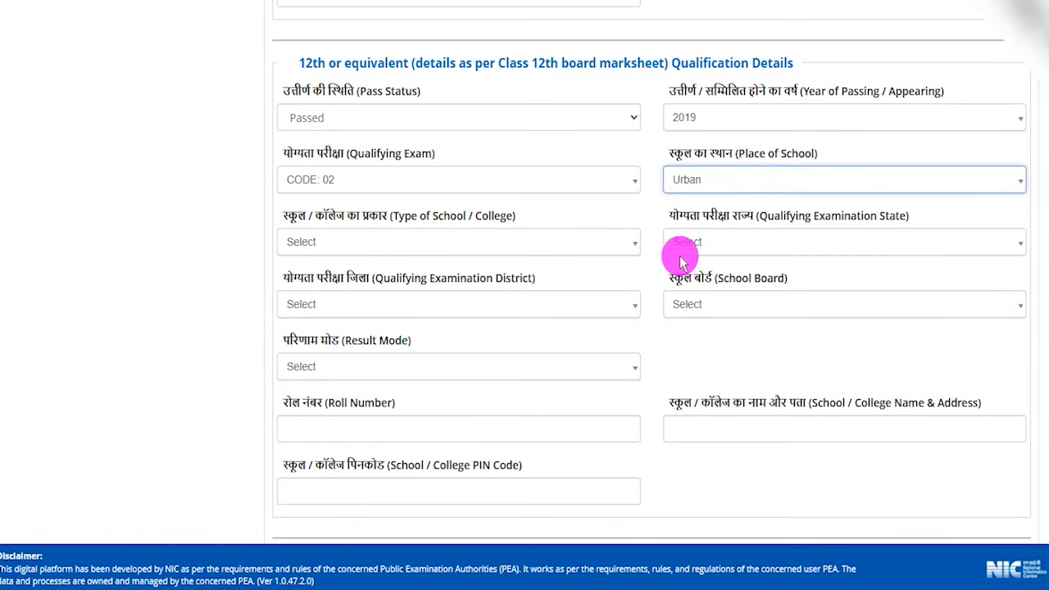
{"action": "left_click", "coordinate": [311, 243]}
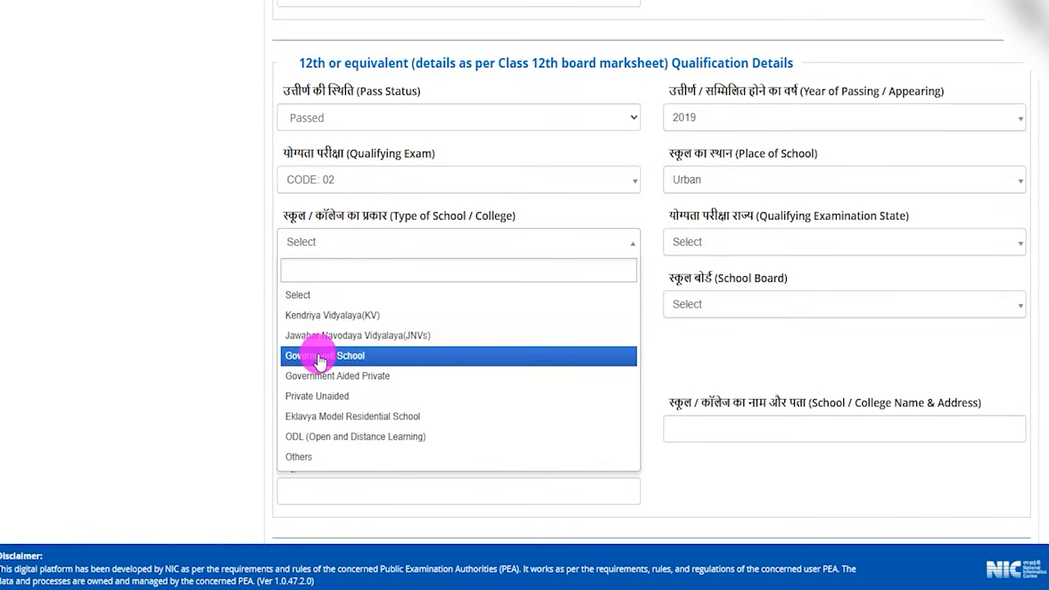
{"action": "left_click", "coordinate": [319, 396]}
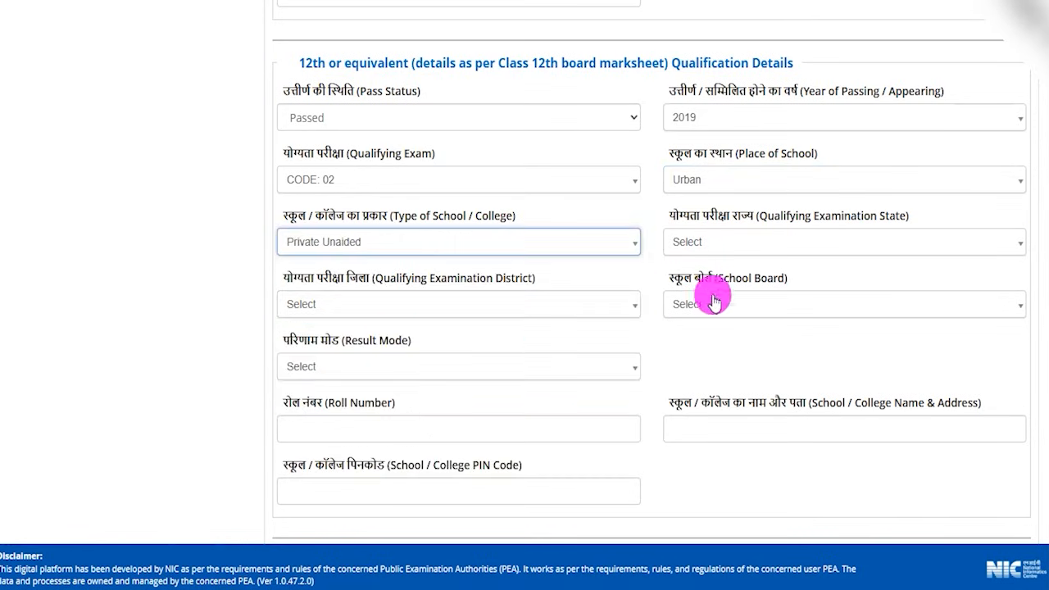
Set the 12th qualifying examination state to UTTAR PRADESH and the district to SAHARANPUR.
{"action": "left_click", "coordinate": [732, 249]}
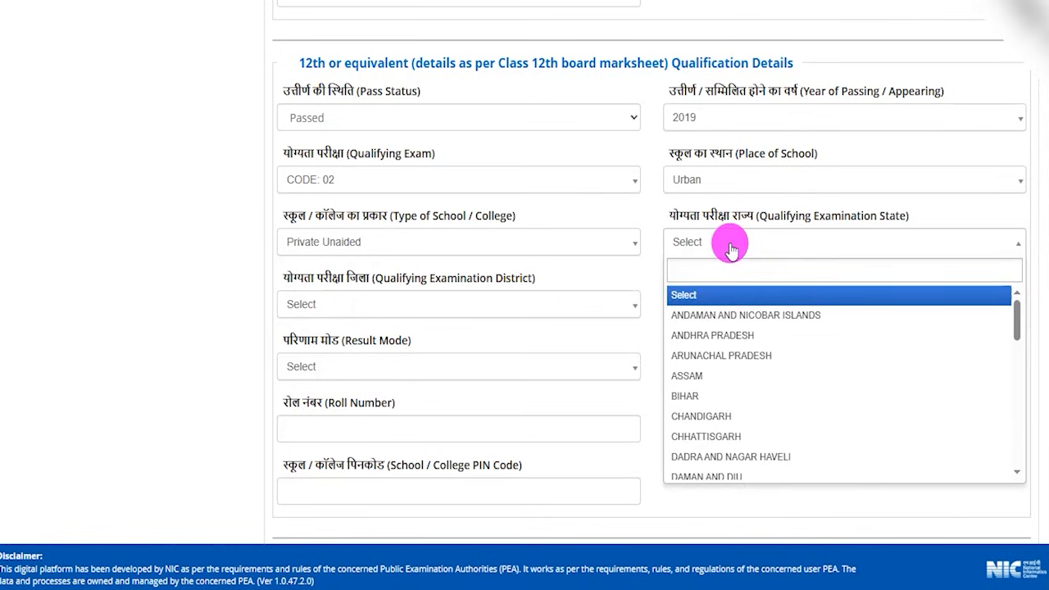
{"action": "scroll", "coordinate": [715, 403], "scroll_direction": "down", "scroll_amount": 7}
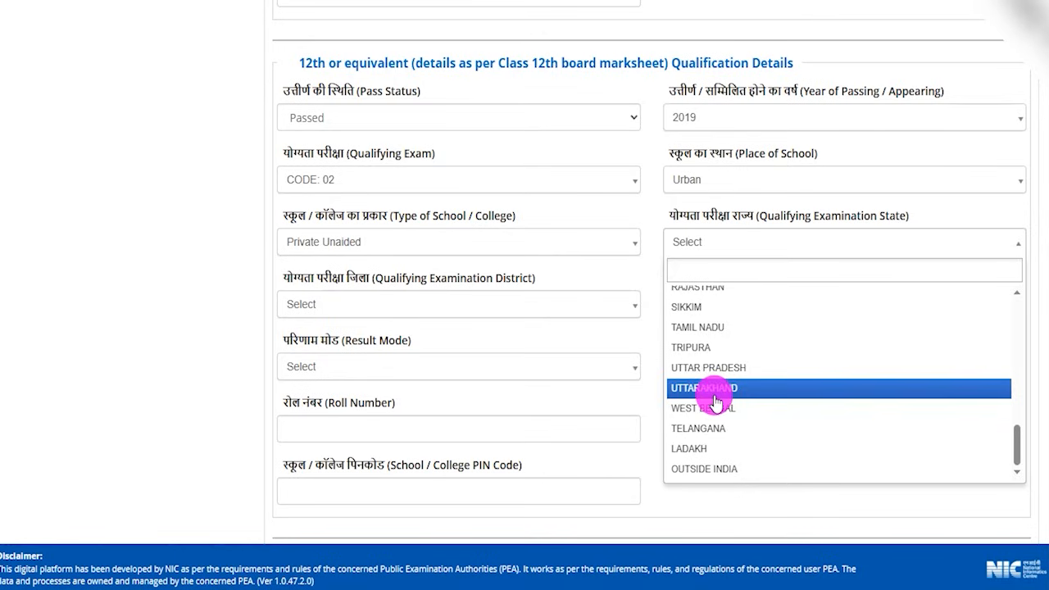
{"action": "left_click", "coordinate": [702, 368]}
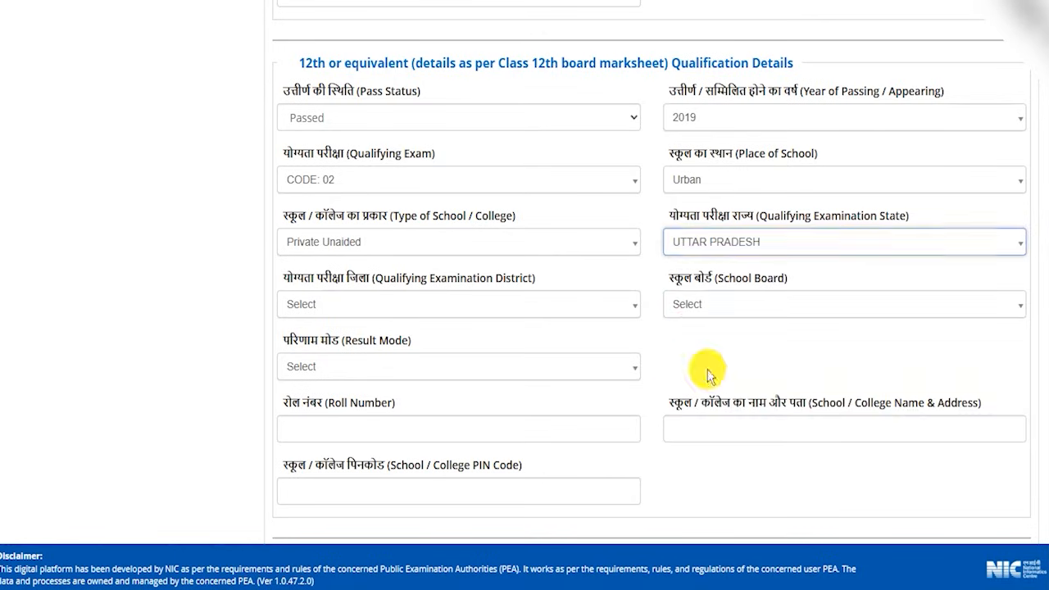
{"action": "left_click", "coordinate": [328, 304]}
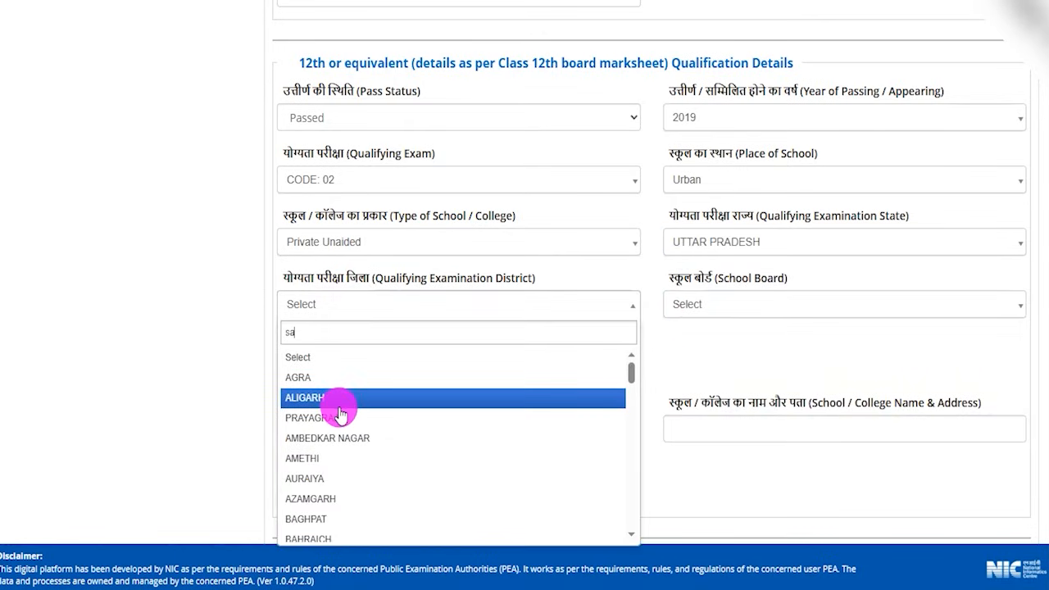
{"action": "left_click", "coordinate": [327, 358]}
Choose CENTRAL BOARD OF SECONDARY EDUCATION as the 12th school board.
{"action": "left_click", "coordinate": [707, 313]}
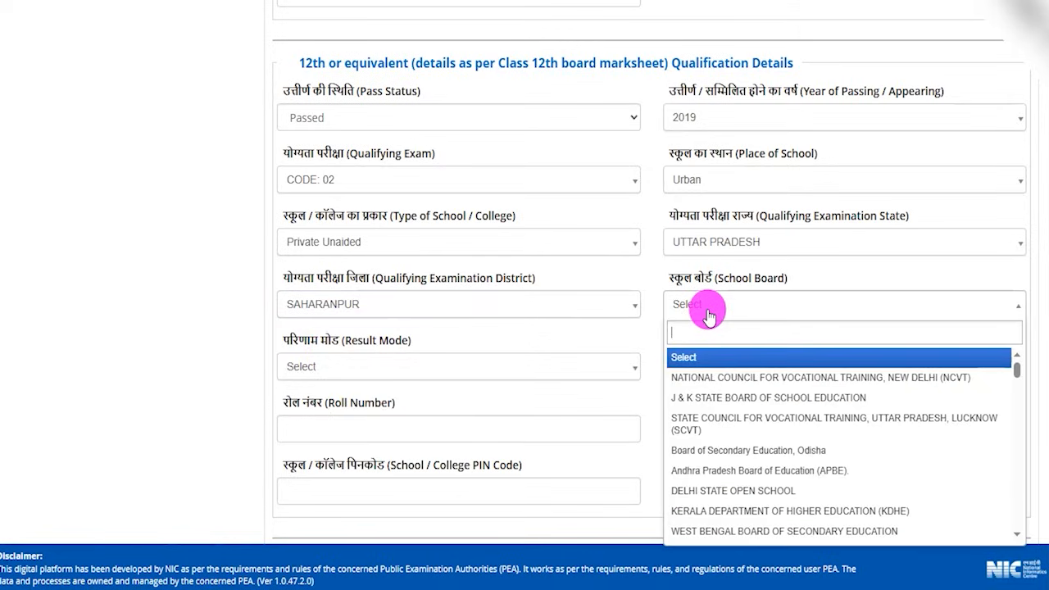
{"action": "type", "text": "cent"}
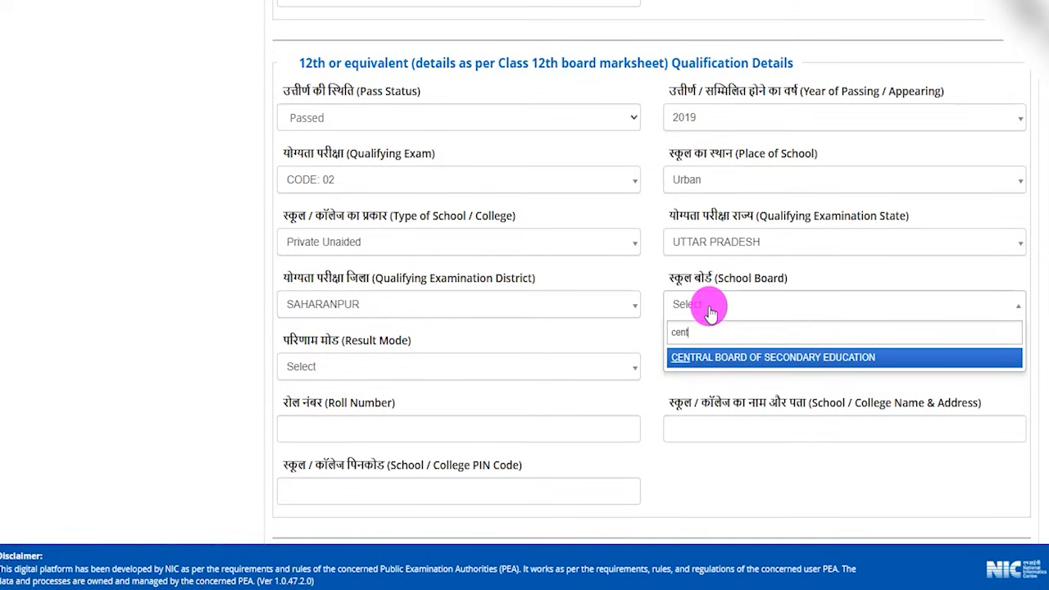
{"action": "left_click", "coordinate": [710, 358]}
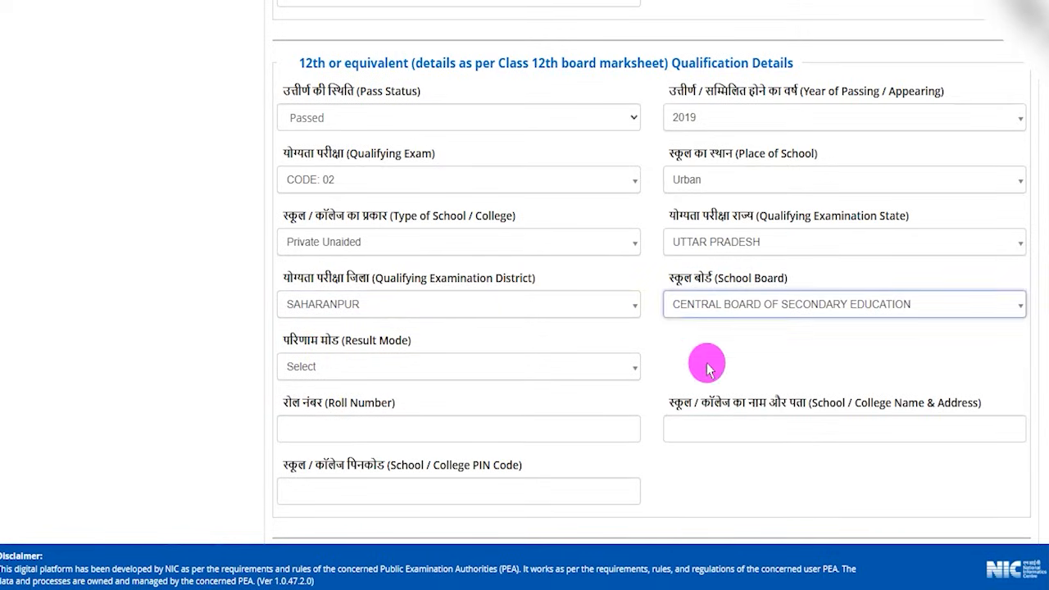
Set the 12th result mode to Percentage and enter 600 total marks and 450 obtained marks.
{"action": "left_click", "coordinate": [336, 370]}
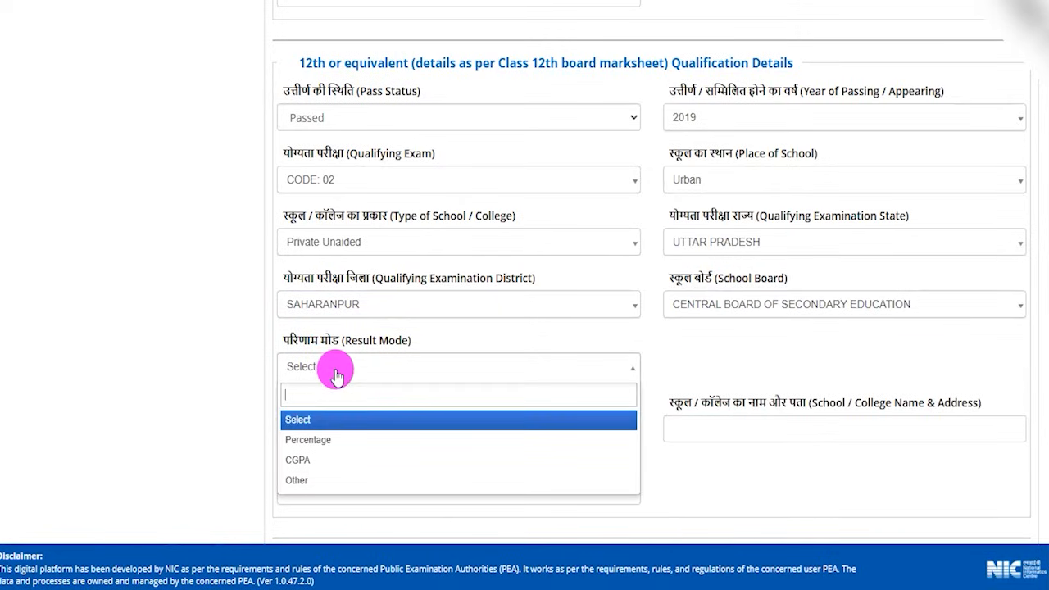
{"action": "left_click", "coordinate": [317, 441]}
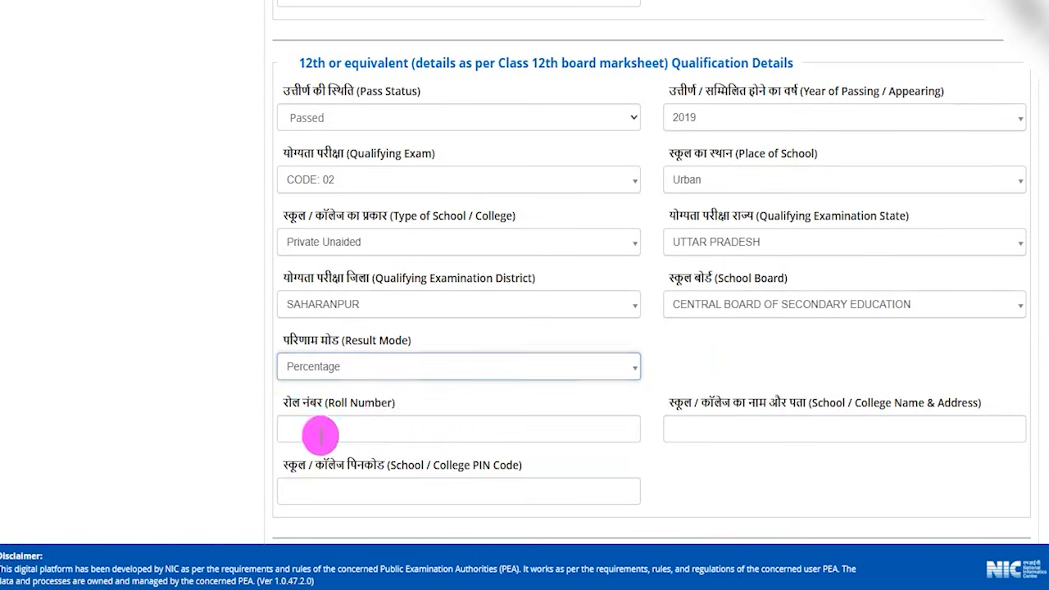
{"action": "scroll", "coordinate": [587, 379], "scroll_direction": "down", "scroll_amount": 2}
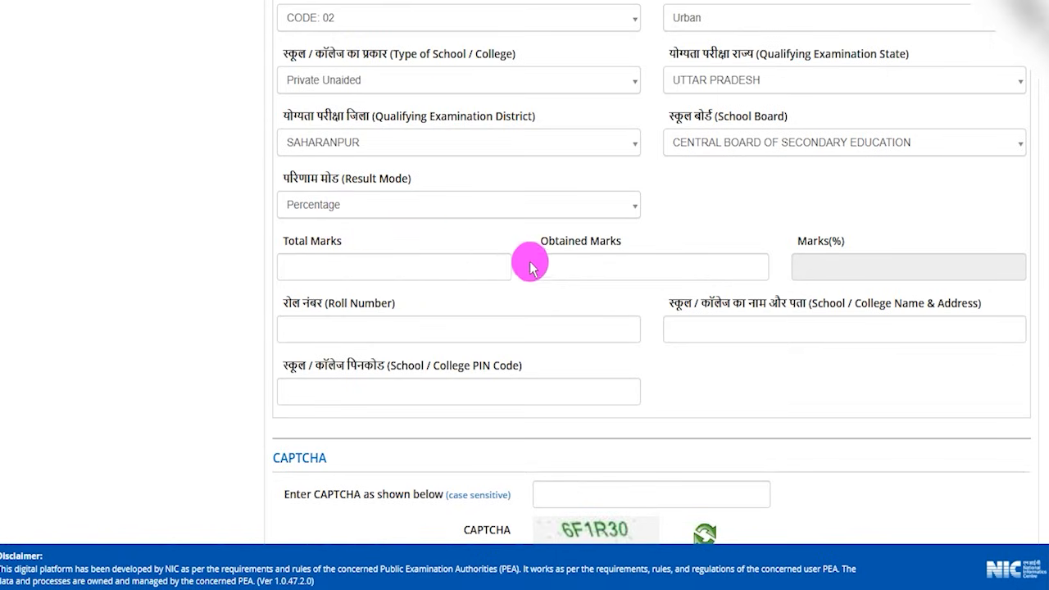
{"action": "left_click", "coordinate": [318, 258]}
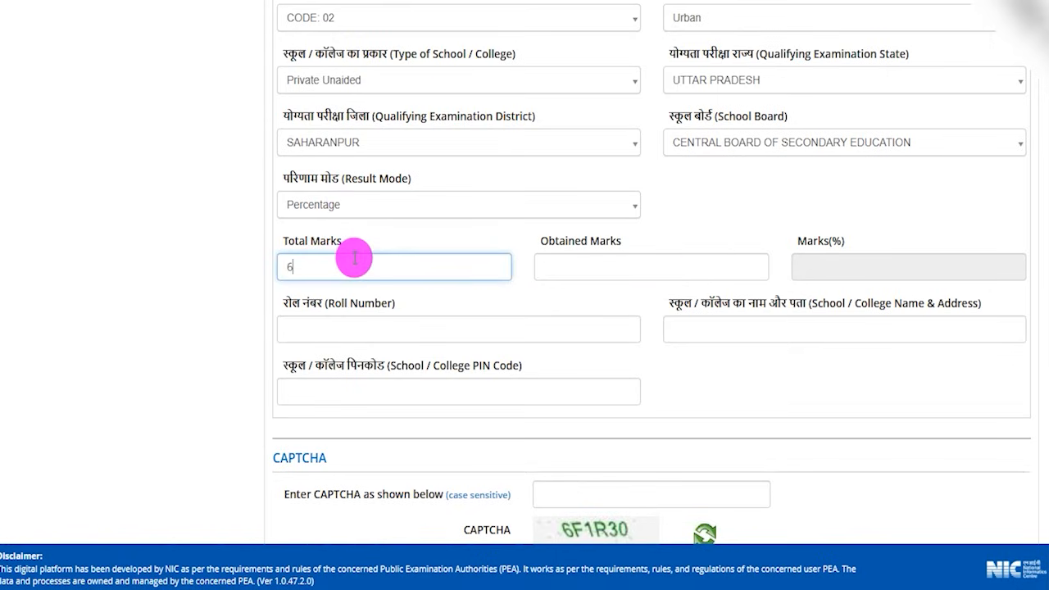
{"action": "key", "text": "Tab"}
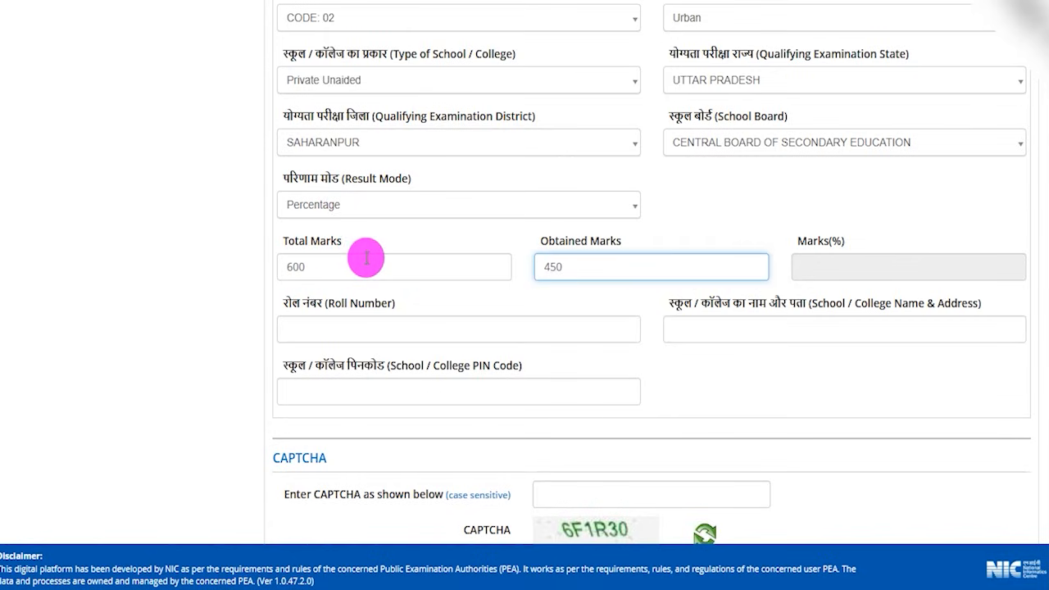
{"action": "left_click", "coordinate": [785, 271]}
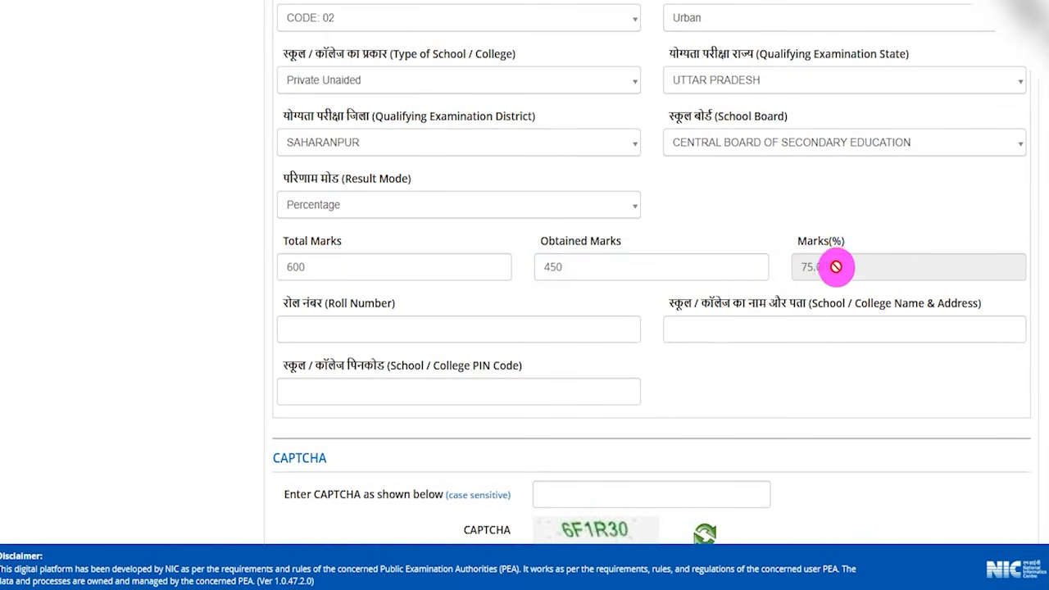
Switch the 12th result mode to CGPA and check the maximum grade point options and the CGPA fields.
{"action": "left_click", "coordinate": [311, 204]}
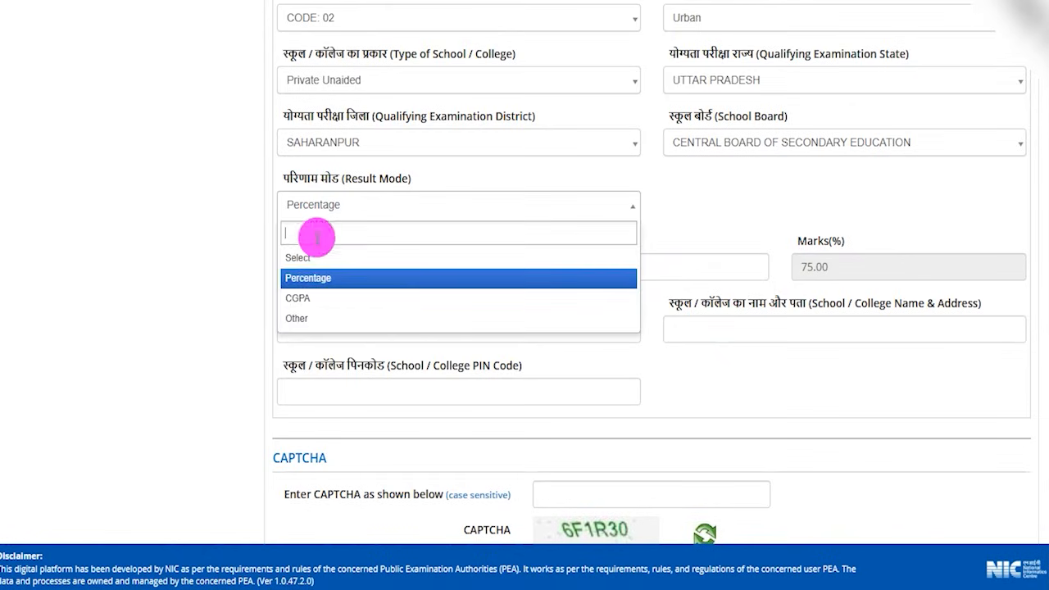
{"action": "left_click", "coordinate": [301, 296]}
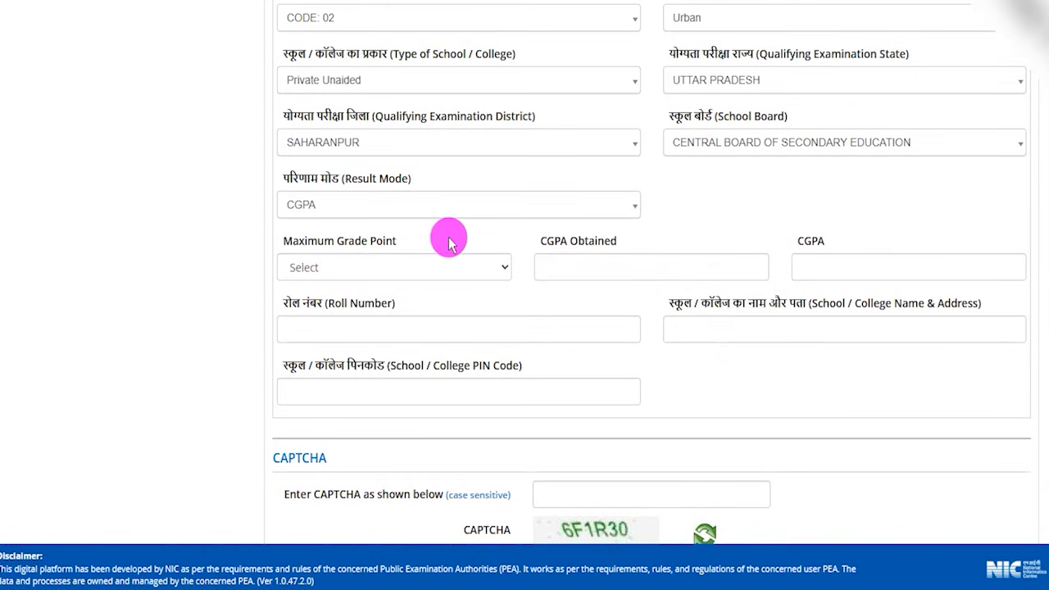
{"action": "left_click", "coordinate": [372, 267]}
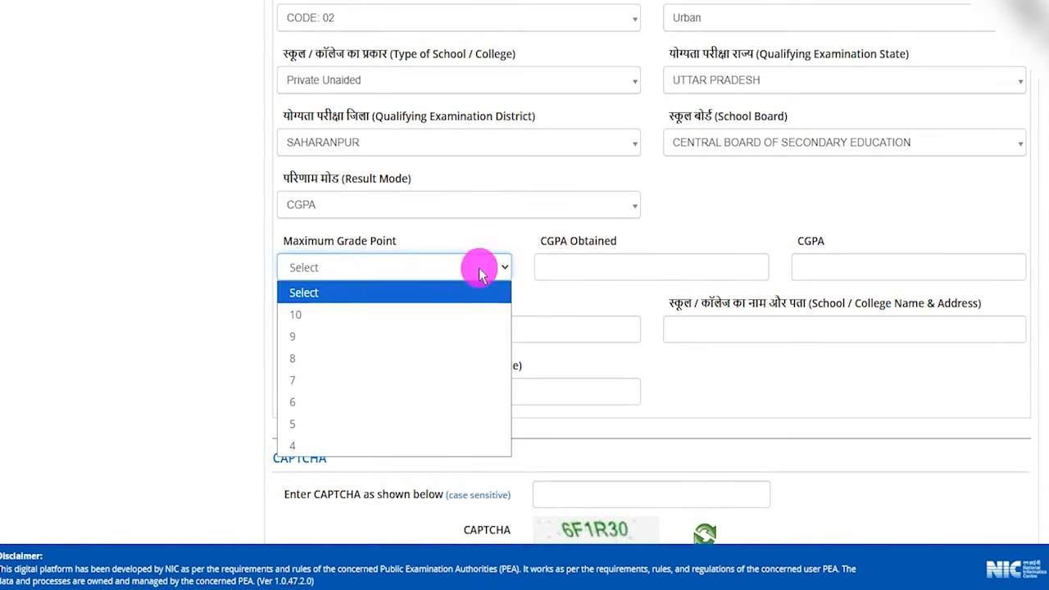
{"action": "left_click_drag", "start_coordinate": [557, 243], "coordinate": [595, 243]}
{"action": "left_click", "coordinate": [588, 268]}
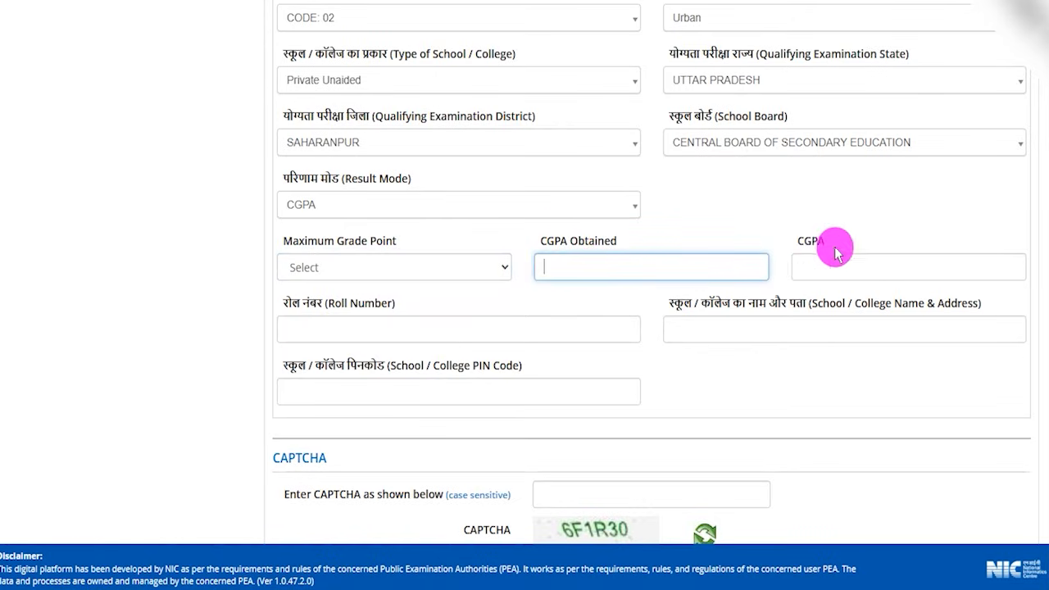
{"action": "left_click", "coordinate": [797, 267]}
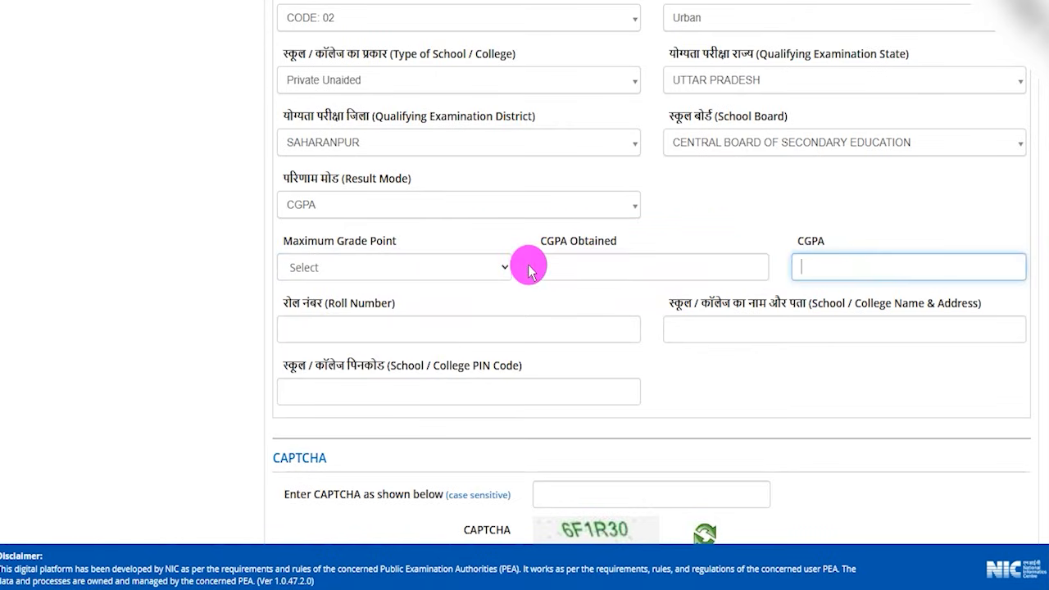
Review the 12th roll number, school name and address, and school PIN code fields.
{"action": "left_click", "coordinate": [332, 217]}
{"action": "left_click", "coordinate": [334, 211]}
{"action": "left_click", "coordinate": [319, 313]}
{"action": "left_click_drag", "start_coordinate": [317, 312], "coordinate": [393, 300]}
{"action": "left_click", "coordinate": [332, 328]}
{"action": "left_click_drag", "start_coordinate": [677, 310], "coordinate": [808, 303]}
{"action": "left_click", "coordinate": [733, 325]}
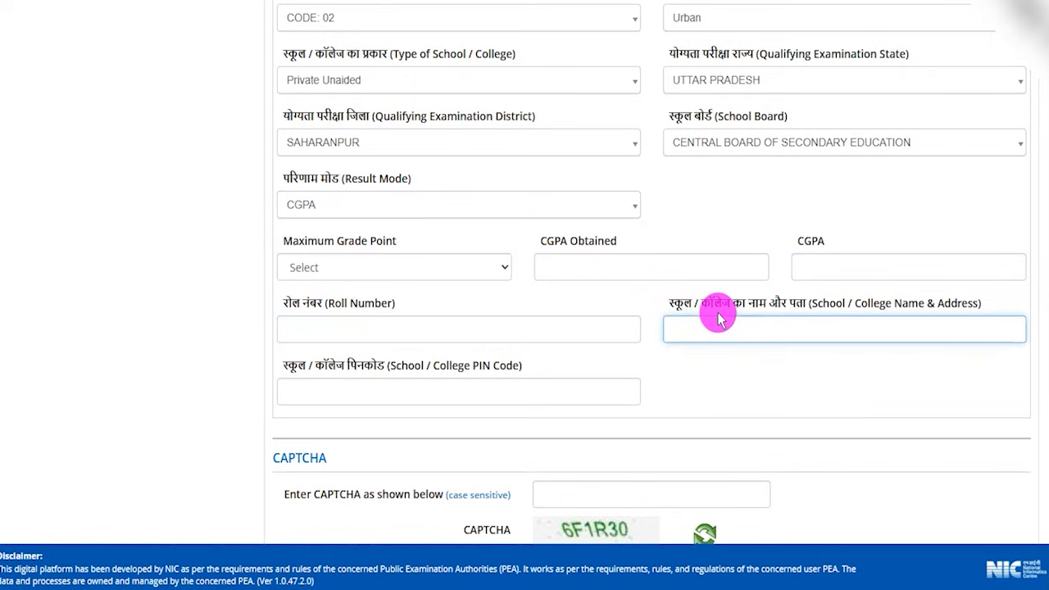
{"action": "left_click_drag", "start_coordinate": [315, 369], "coordinate": [398, 370]}
{"action": "left_click", "coordinate": [352, 389]}
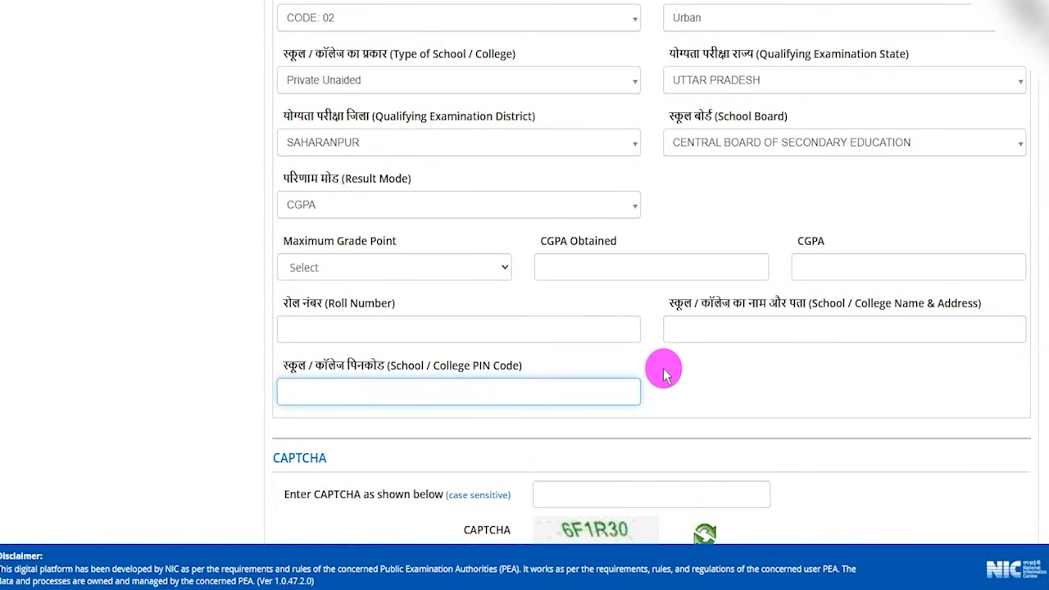
Examine the school PIN code field, the CAPTCHA entry and the save option ending the qualification details.
{"action": "scroll", "coordinate": [663, 372], "scroll_direction": "down", "scroll_amount": 1}
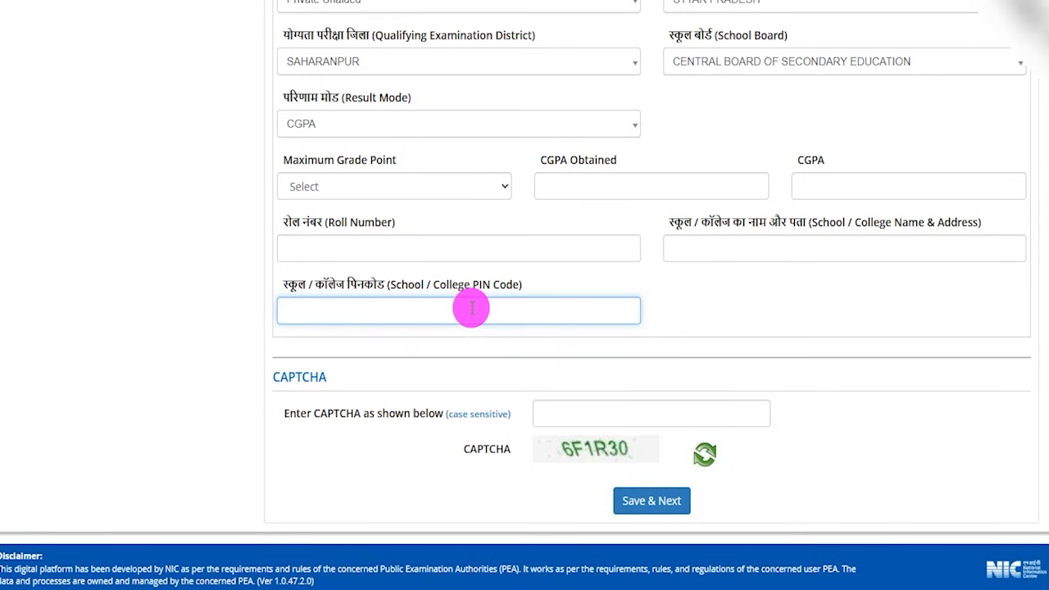
{"action": "left_click_drag", "start_coordinate": [441, 286], "coordinate": [494, 287]}
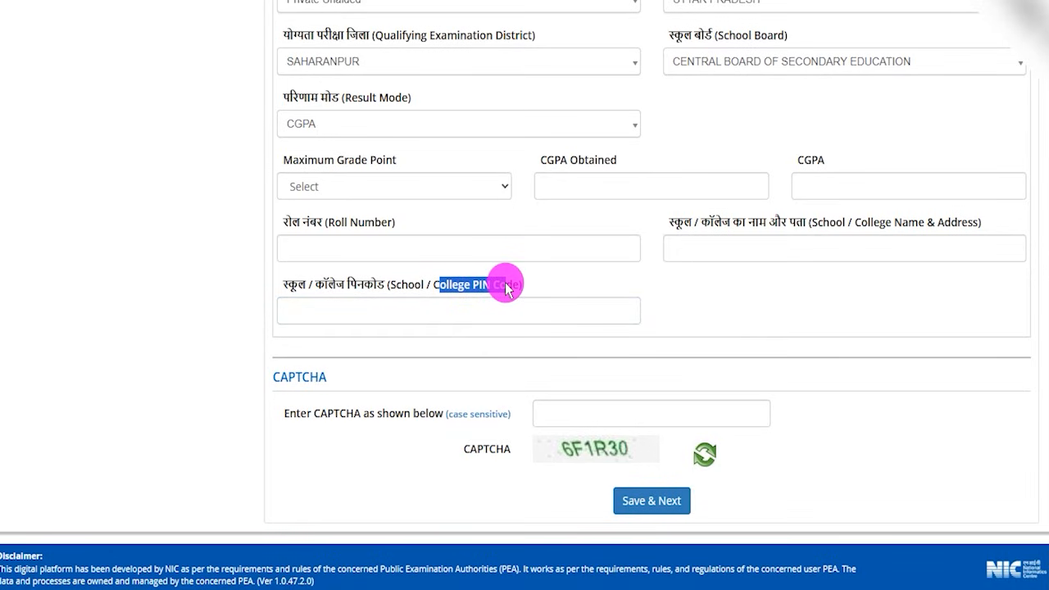
{"action": "left_click", "coordinate": [451, 310]}
{"action": "scroll", "coordinate": [507, 313], "scroll_direction": "down", "scroll_amount": 1}
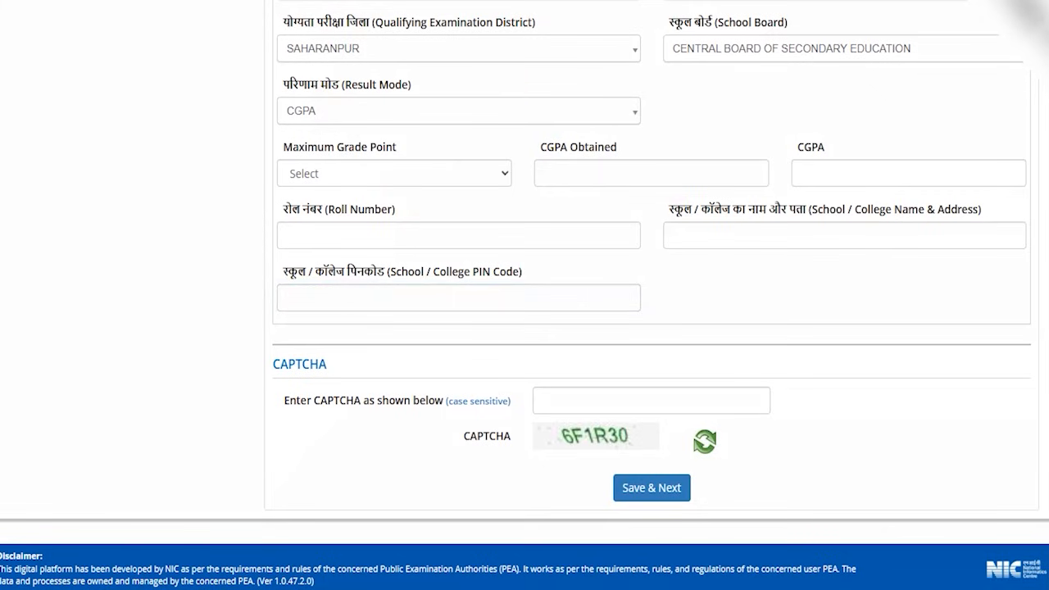
{"action": "left_click_drag", "start_coordinate": [638, 435], "coordinate": [653, 417]}
{"action": "left_click_drag", "start_coordinate": [569, 404], "coordinate": [602, 373]}
{"action": "mouse_move", "coordinate": [595, 462]}
{"action": "left_mouse_down"}
{"action": "mouse_move", "coordinate": [705, 499]}
{"action": "mouse_move", "coordinate": [719, 516]}
{"action": "left_mouse_up"}
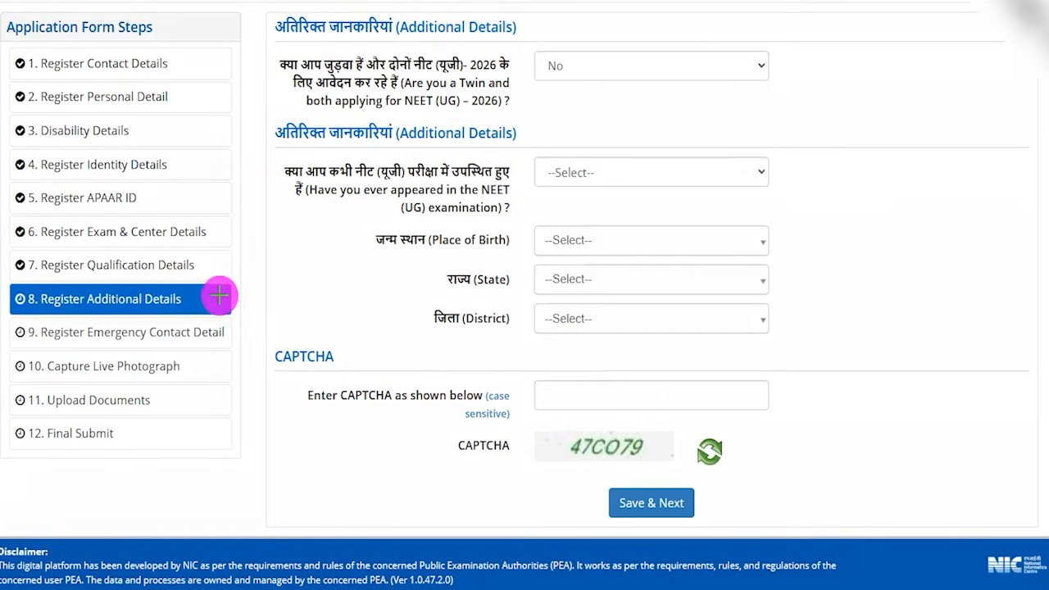
Switch the twin applicant answer to Yes to check the twin's 10th roll number and name fields, and return it to No.
{"action": "left_click_drag", "start_coordinate": [215, 301], "coordinate": [245, 261]}
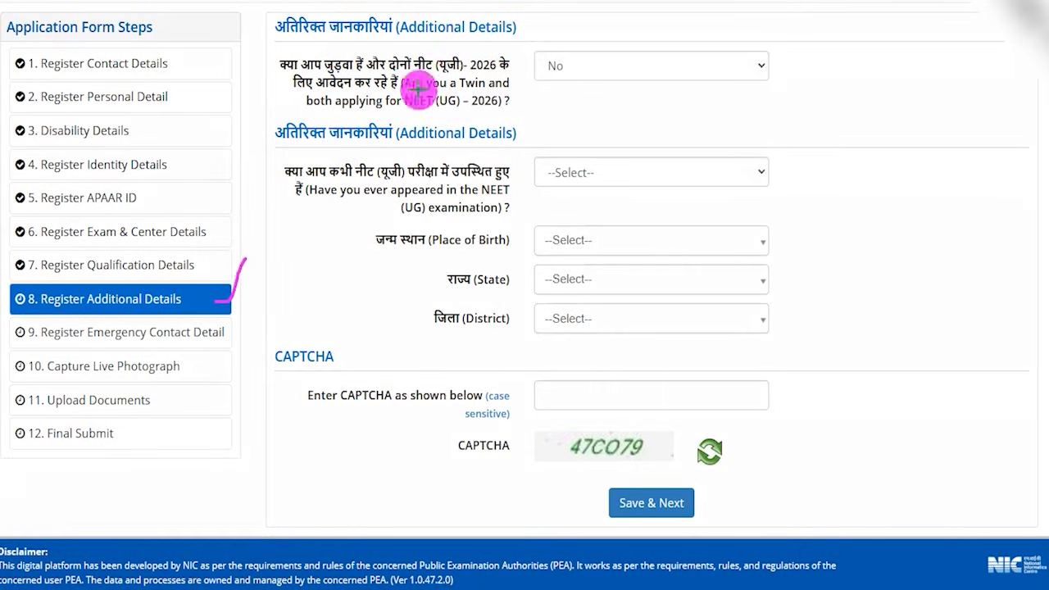
{"action": "left_click_drag", "start_coordinate": [366, 65], "coordinate": [458, 65]}
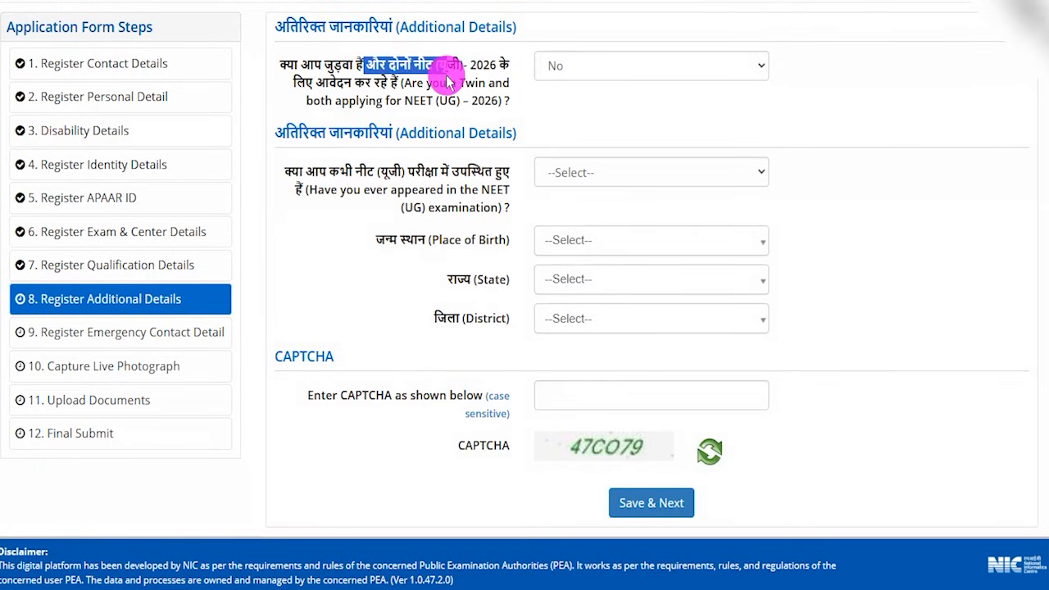
{"action": "left_click", "coordinate": [557, 67]}
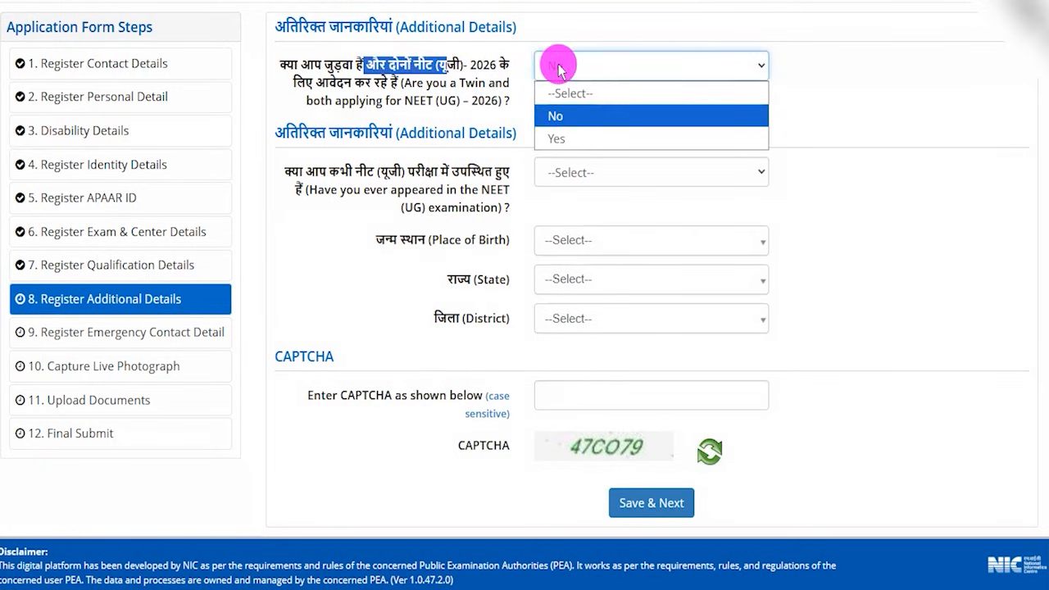
{"action": "left_click", "coordinate": [570, 141]}
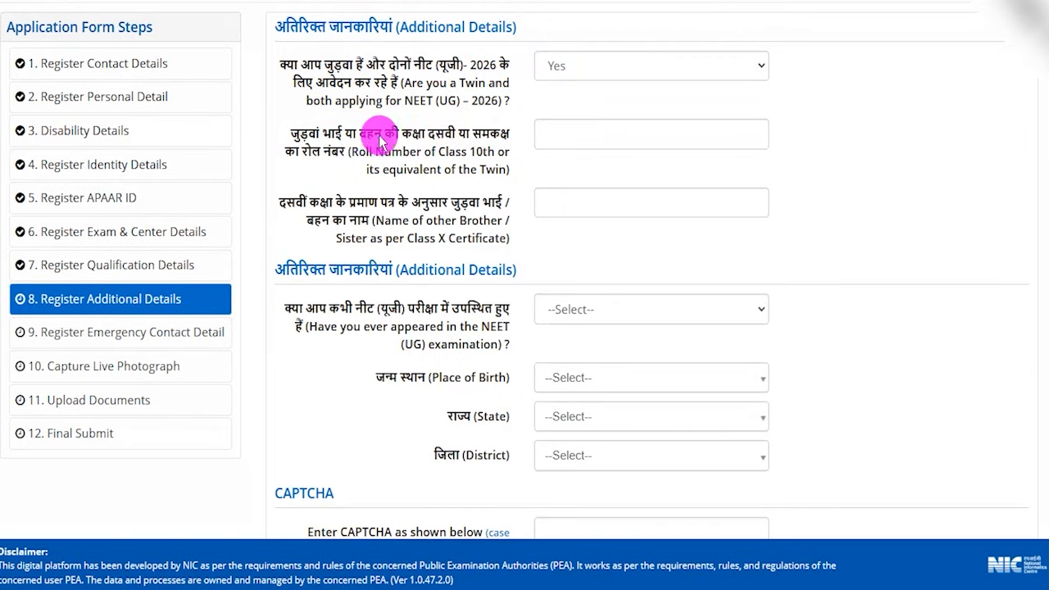
{"action": "left_click_drag", "start_coordinate": [328, 138], "coordinate": [468, 133]}
{"action": "left_click", "coordinate": [559, 131]}
{"action": "left_click", "coordinate": [567, 206]}
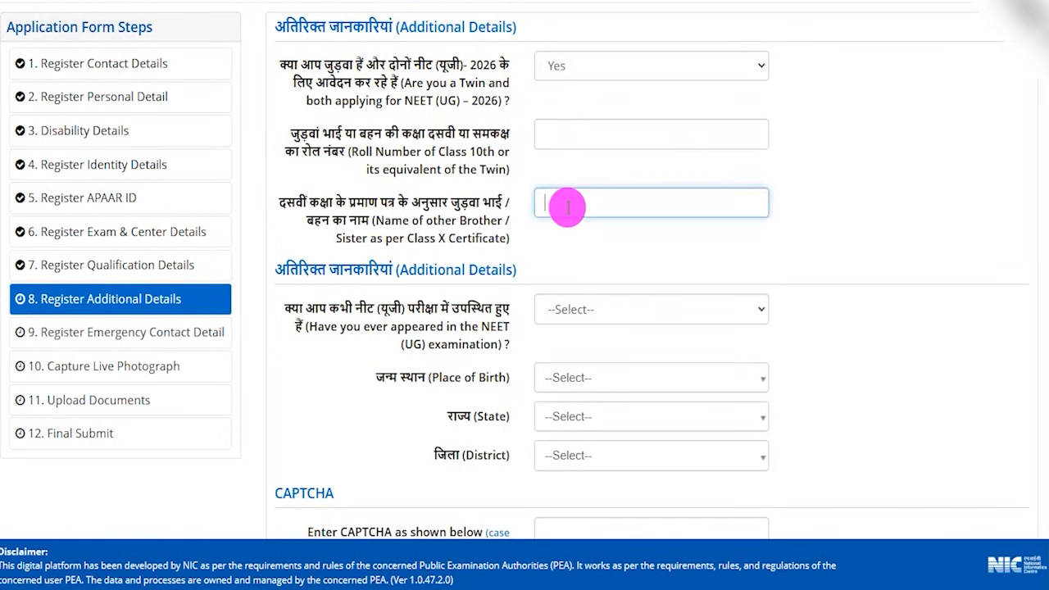
{"action": "left_click", "coordinate": [563, 67]}
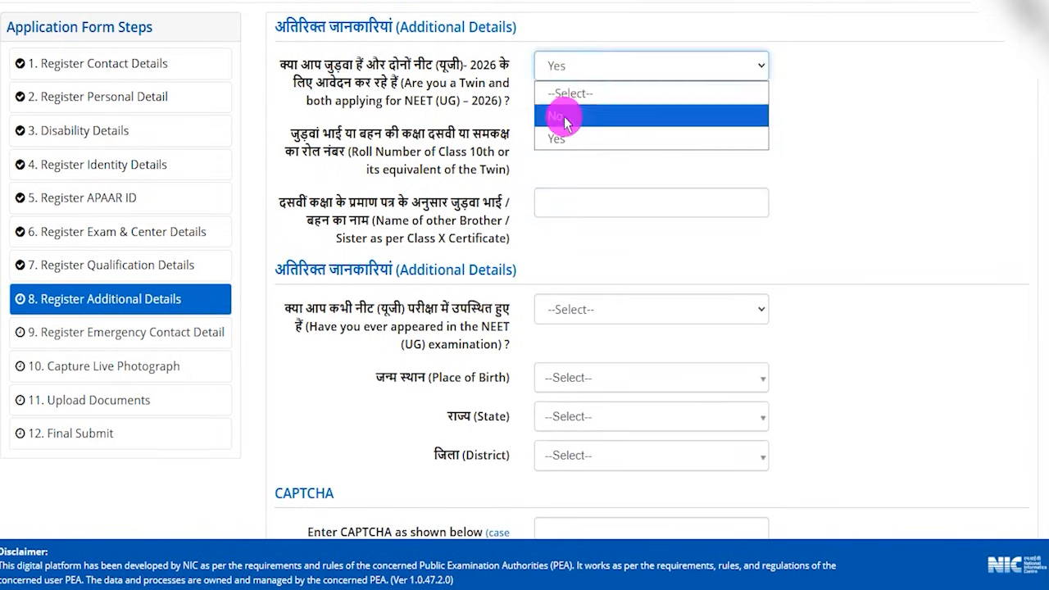
{"action": "left_click", "coordinate": [564, 119]}
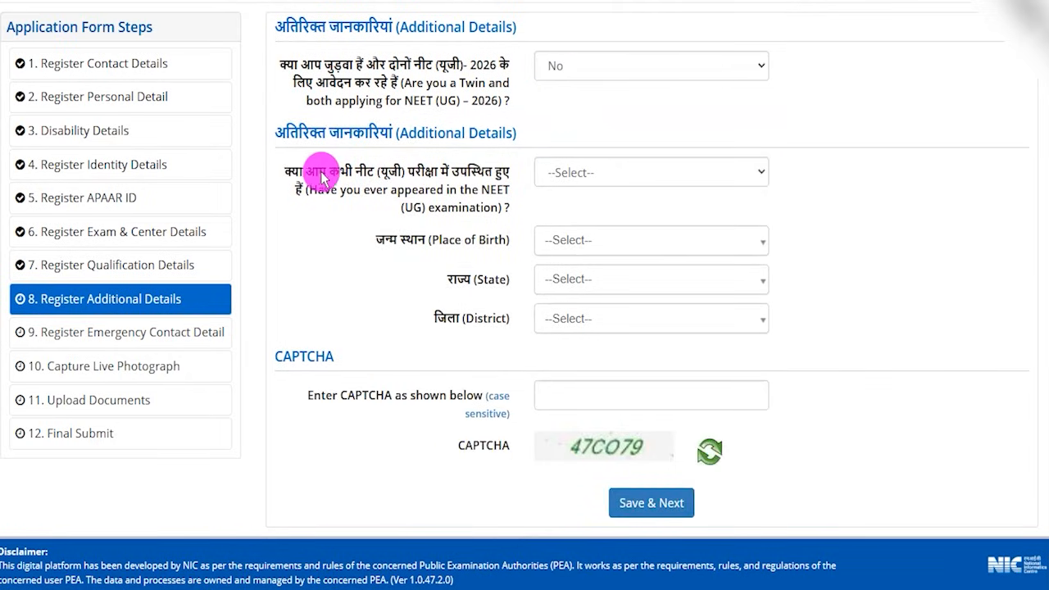
Answer Yes to having appeared in NEET (UG) before and enter 2 previous attempts.
{"action": "left_click_drag", "start_coordinate": [318, 177], "coordinate": [445, 177]}
{"action": "left_click", "coordinate": [566, 170]}
{"action": "left_click", "coordinate": [554, 222]}
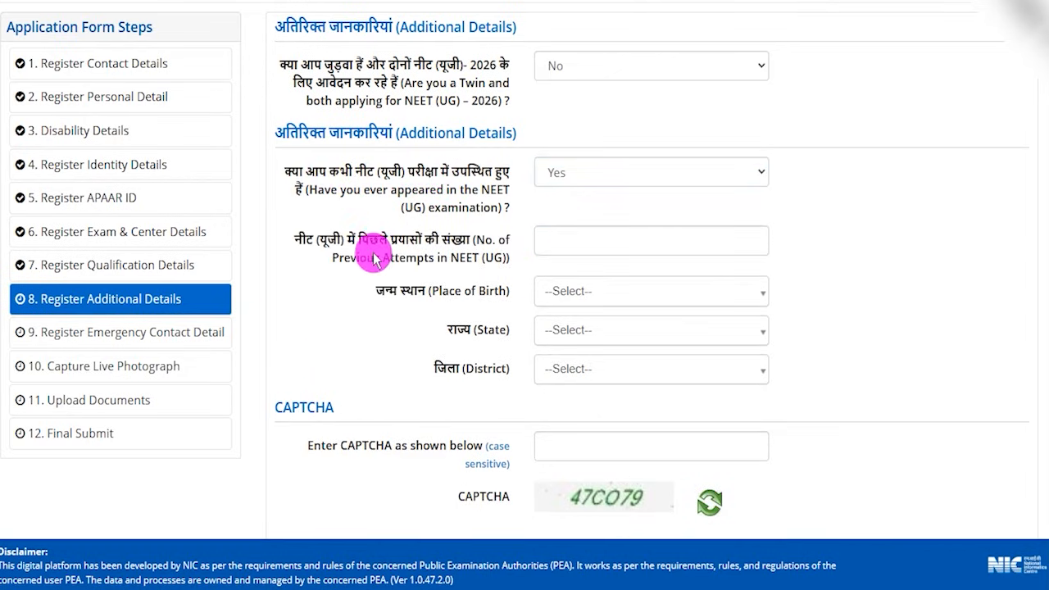
{"action": "left_click_drag", "start_coordinate": [327, 237], "coordinate": [458, 240]}
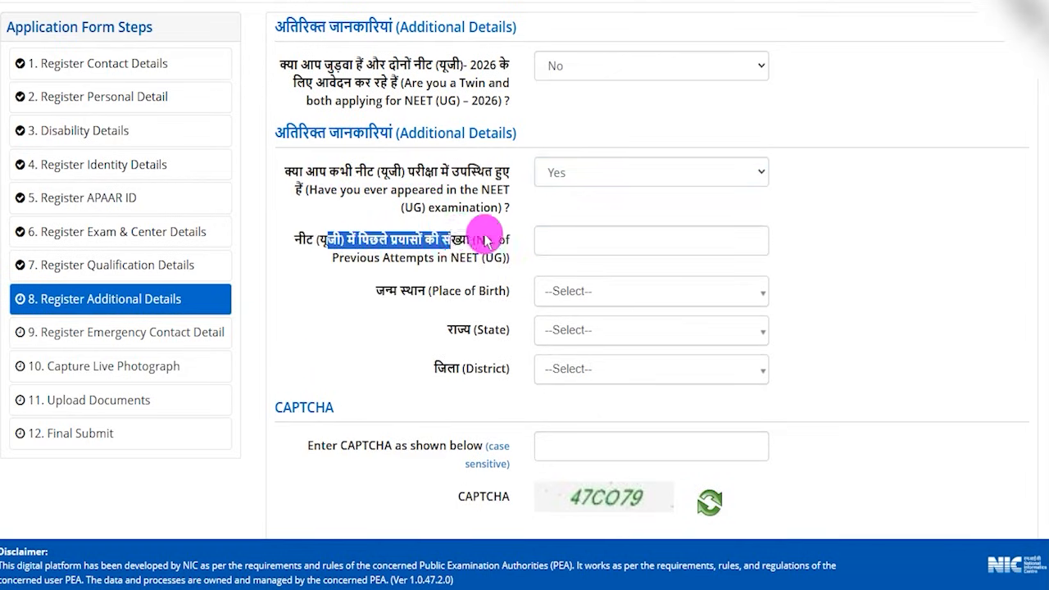
{"action": "left_click", "coordinate": [564, 236]}
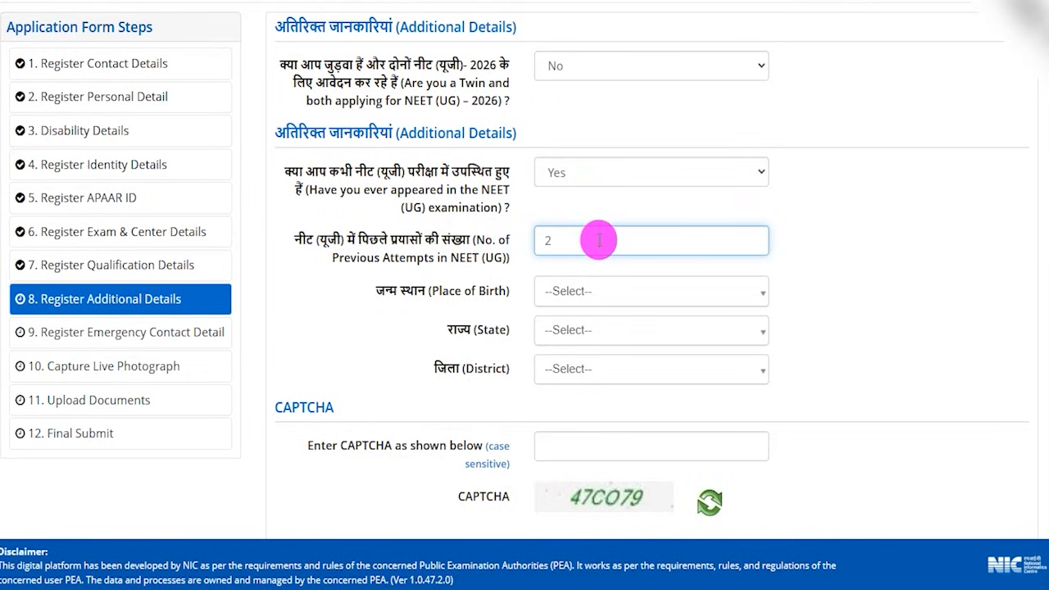
Set the answer about having appeared in NEET (UG) before to No and choose India as the place of birth.
{"action": "left_click", "coordinate": [573, 172]}
{"action": "left_click", "coordinate": [564, 238]}
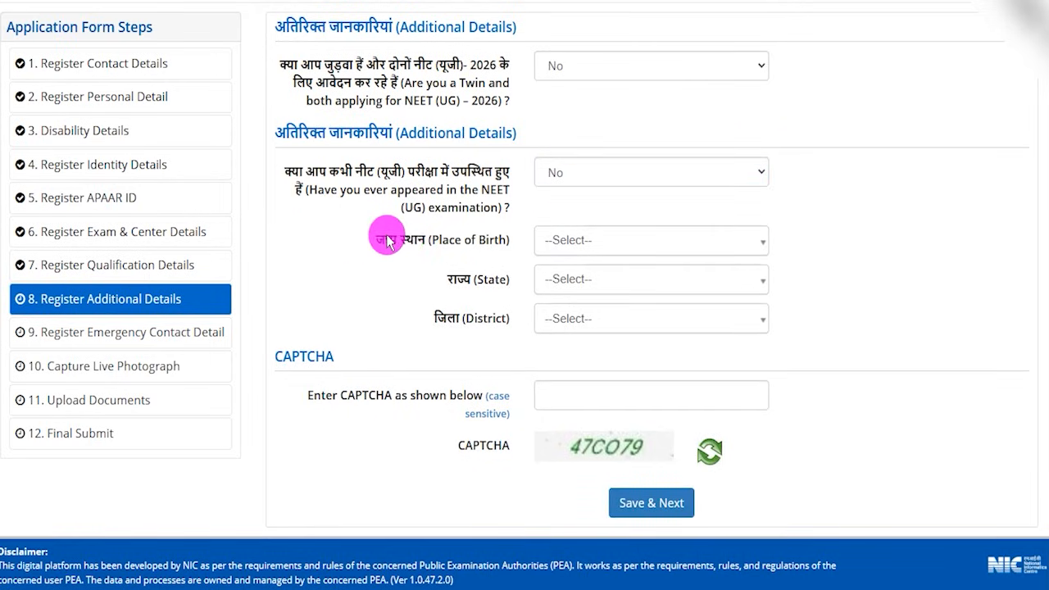
{"action": "left_click", "coordinate": [576, 240]}
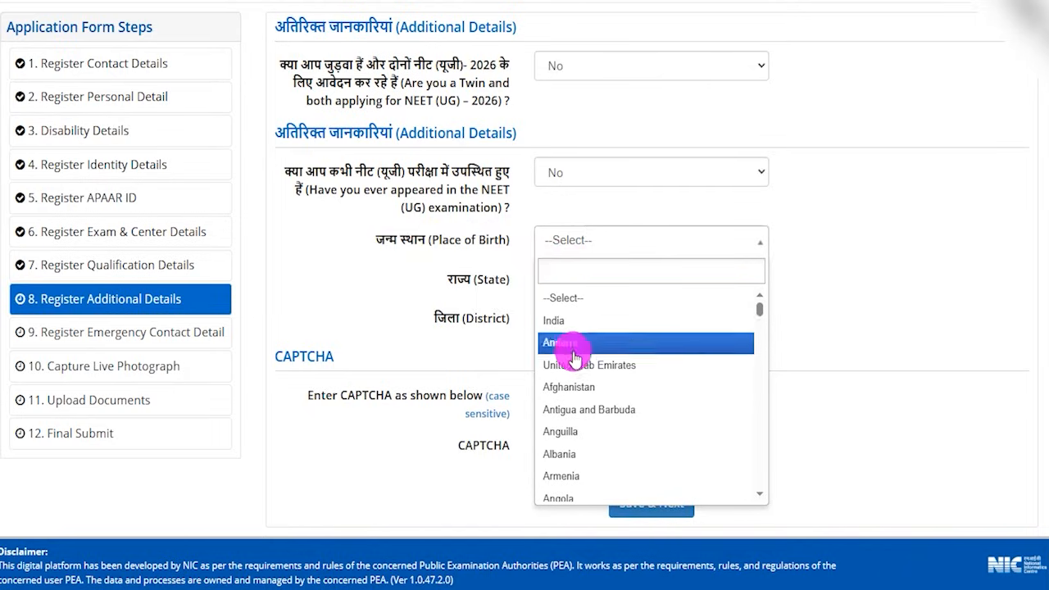
{"action": "left_click", "coordinate": [562, 321]}
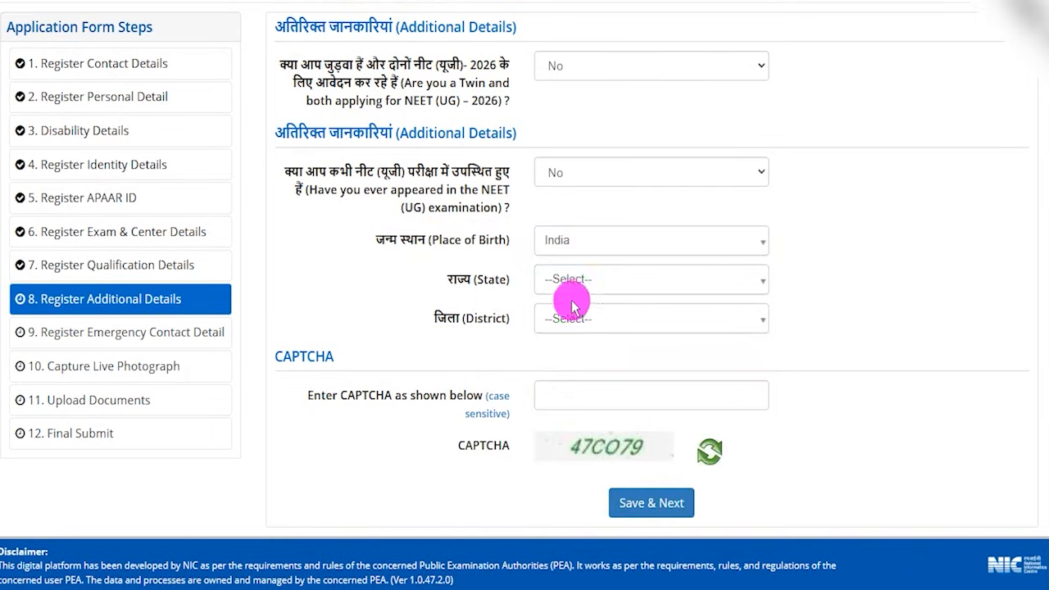
Set the birth state to UTTAR PRADESH and the district to SAHARANPUR.
{"action": "left_click", "coordinate": [569, 281]}
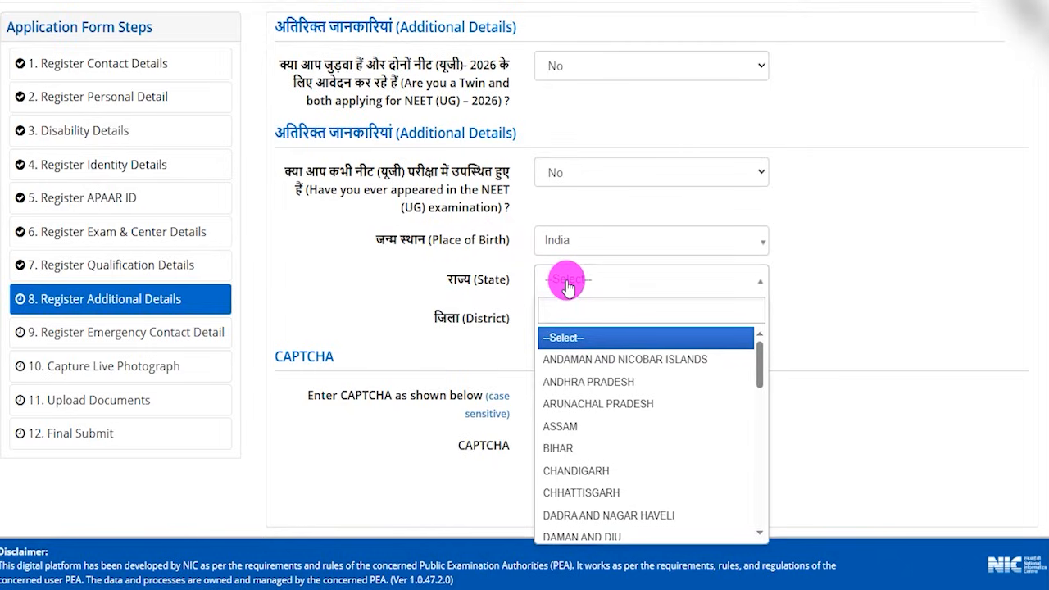
{"action": "type", "text": "utta"}
{"action": "left_click", "coordinate": [560, 339]}
{"action": "left_click", "coordinate": [562, 319]}
{"action": "type", "text": "sa"}
{"action": "left_click", "coordinate": [564, 368]}
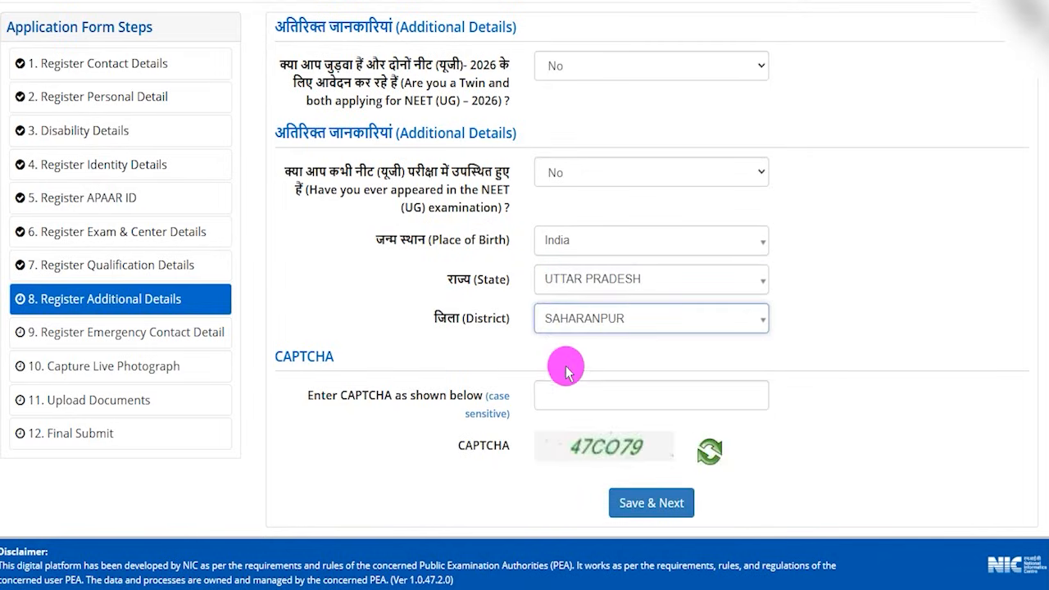
Complete the CAPTCHA and save the additional details to continue to the emergency contact details.
{"action": "left_click", "coordinate": [585, 401]}
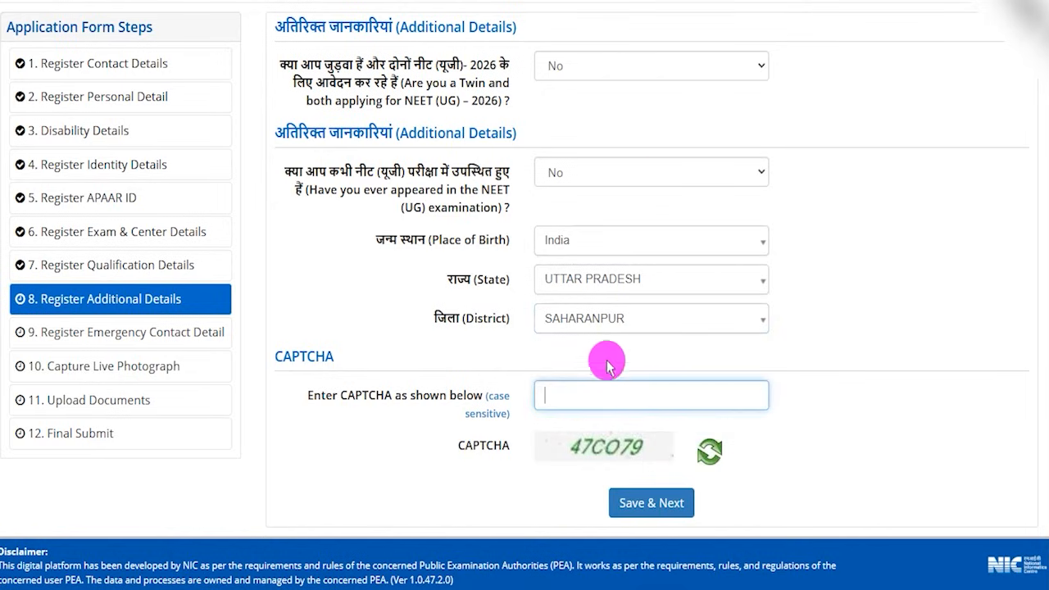
{"action": "left_click", "coordinate": [572, 2]}
{"action": "mouse_move", "coordinate": [576, 472]}
{"action": "left_mouse_down"}
{"action": "mouse_move", "coordinate": [685, 506]}
{"action": "mouse_move", "coordinate": [726, 532]}
{"action": "mouse_move", "coordinate": [700, 512]}
{"action": "left_mouse_up"}
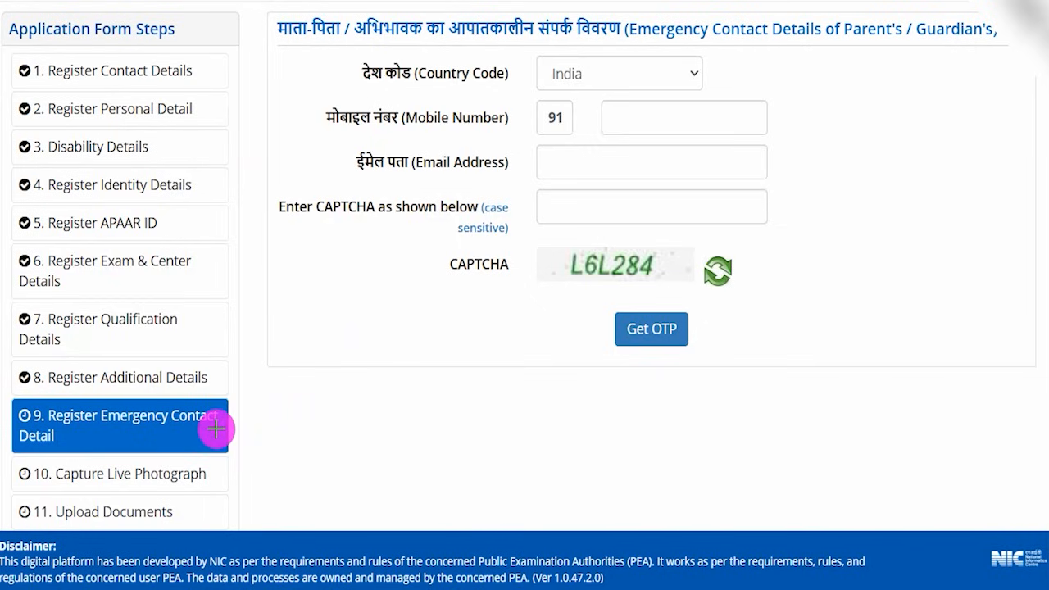
Select India as the emergency contact's country code and check the mobile number and email address fields.
{"action": "left_click_drag", "start_coordinate": [215, 428], "coordinate": [248, 385]}
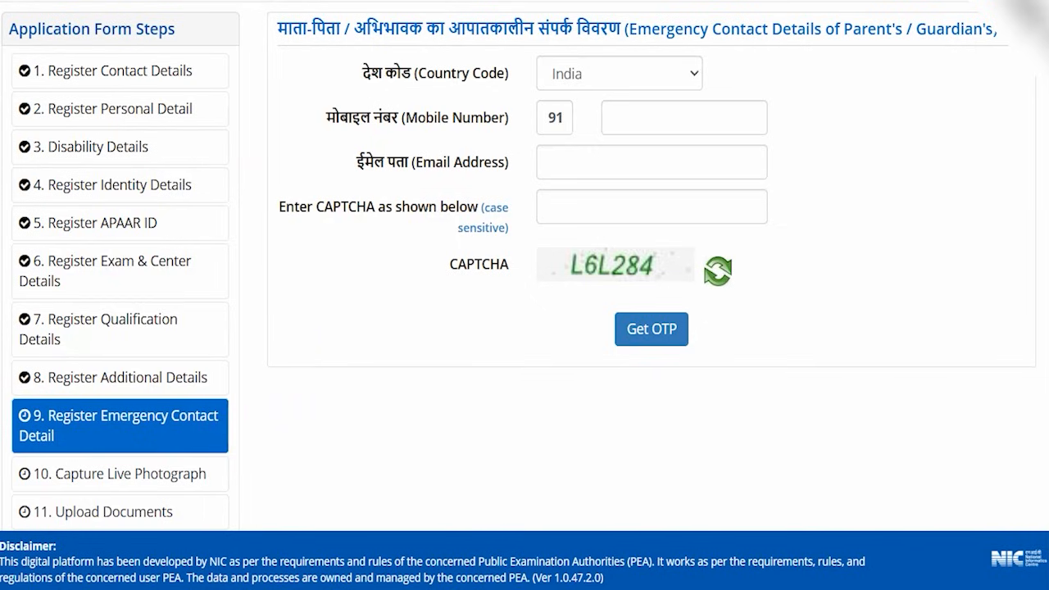
{"action": "left_click", "coordinate": [598, 75]}
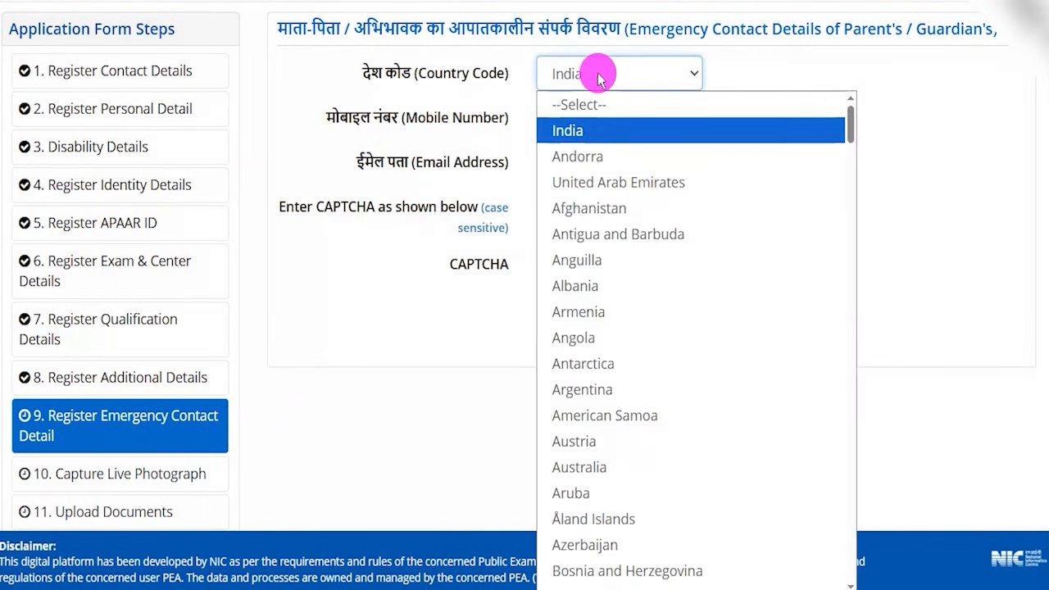
{"action": "left_click", "coordinate": [569, 129]}
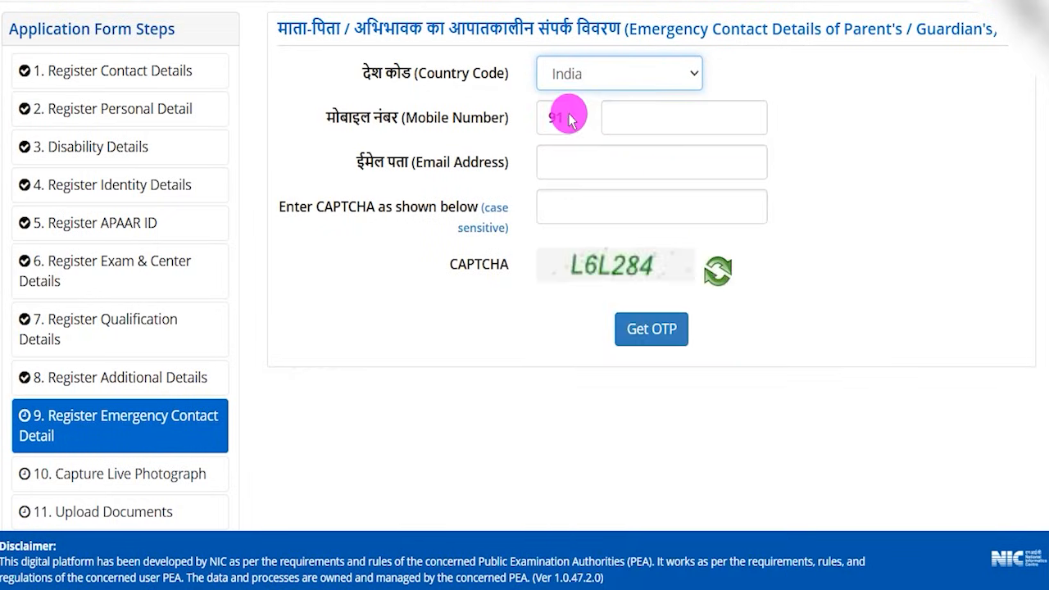
{"action": "left_click_drag", "start_coordinate": [337, 118], "coordinate": [632, 121]}
{"action": "left_click", "coordinate": [633, 122]}
{"action": "left_click_drag", "start_coordinate": [375, 161], "coordinate": [455, 167]}
{"action": "left_click", "coordinate": [579, 162]}
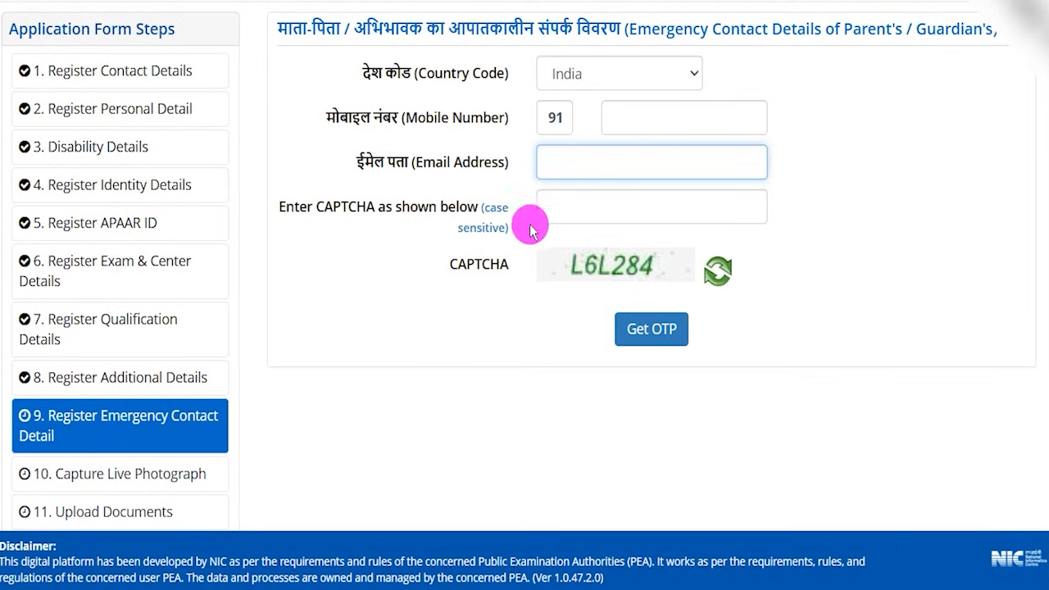
Complete the CAPTCHA and request the OTP for the emergency contact's mobile number and email address.
{"action": "left_click_drag", "start_coordinate": [591, 286], "coordinate": [661, 287]}
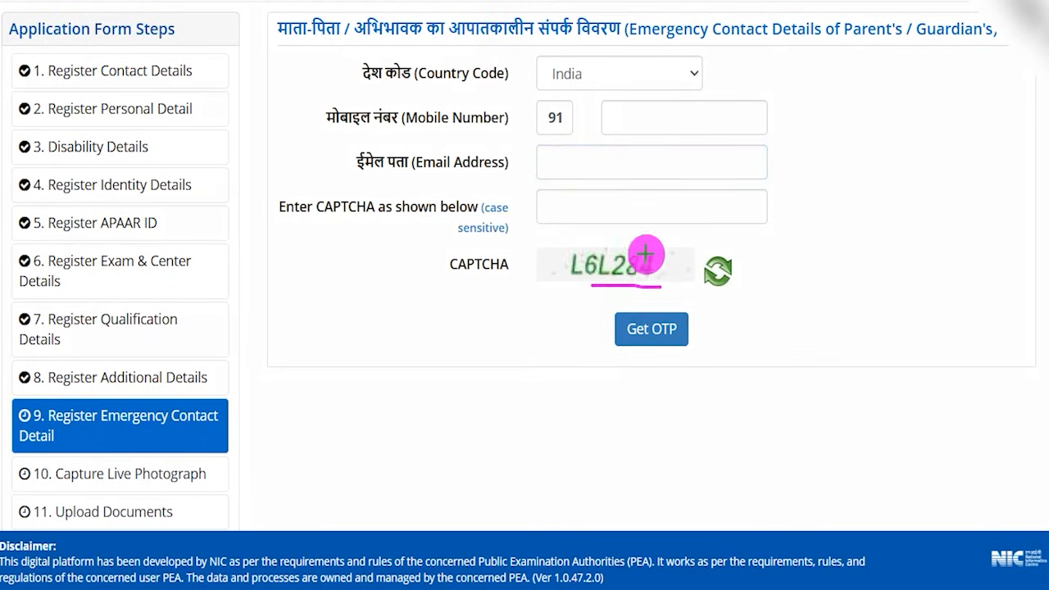
{"action": "left_click_drag", "start_coordinate": [600, 201], "coordinate": [635, 172]}
{"action": "left_click_drag", "start_coordinate": [874, 320], "coordinate": [693, 319]}
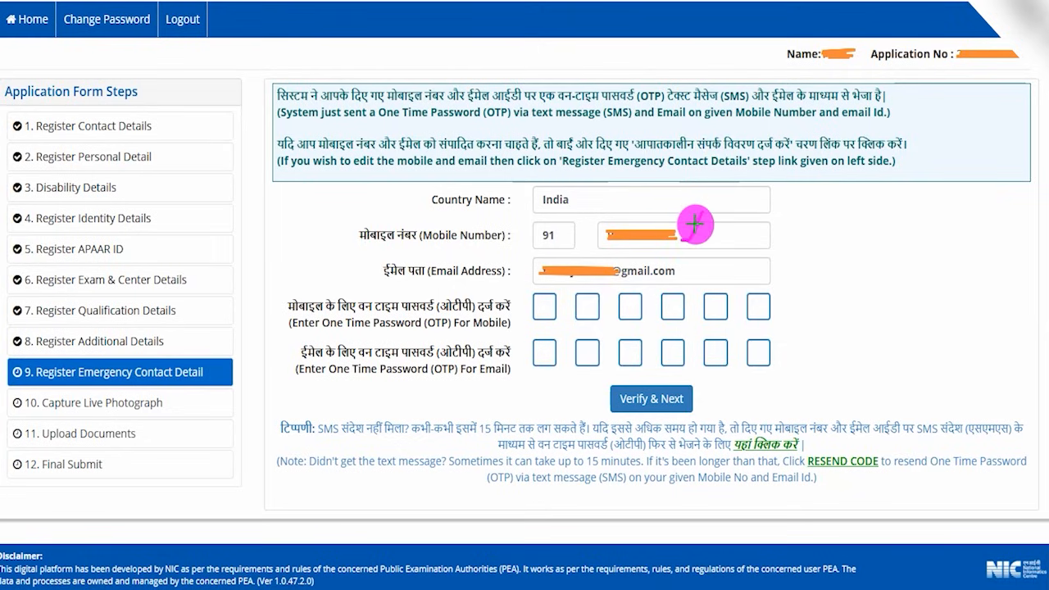
Check the mobile and email OTP fields and verify the emergency contact to continue to the live photograph capture.
{"action": "left_click_drag", "start_coordinate": [680, 270], "coordinate": [711, 228]}
{"action": "left_click_drag", "start_coordinate": [682, 239], "coordinate": [703, 215]}
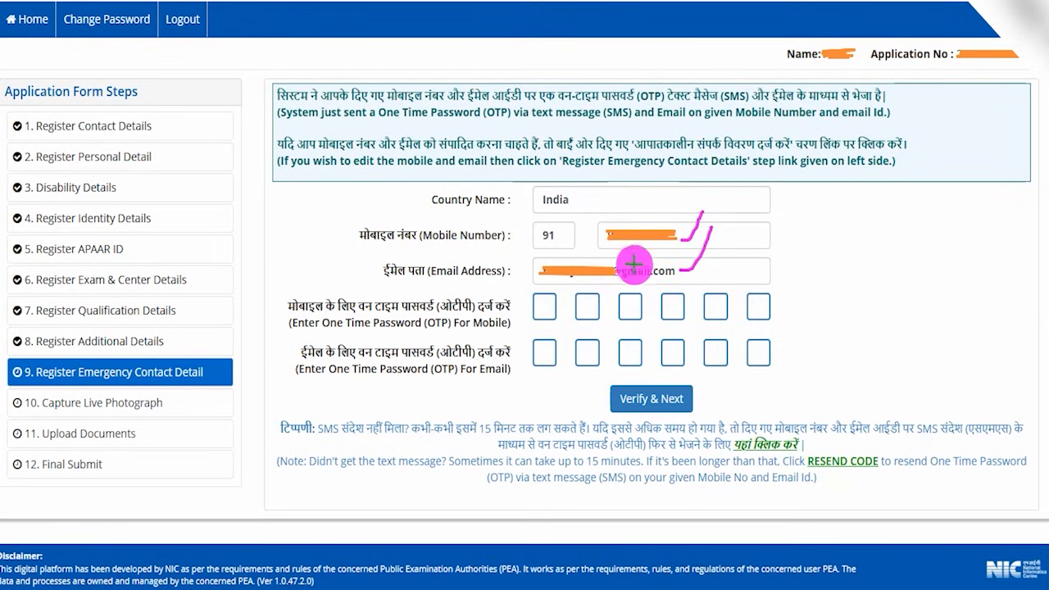
{"action": "left_click_drag", "start_coordinate": [541, 307], "coordinate": [547, 307]}
{"action": "left_click_drag", "start_coordinate": [580, 307], "coordinate": [652, 300]}
{"action": "left_click_drag", "start_coordinate": [761, 303], "coordinate": [765, 303]}
{"action": "left_click_drag", "start_coordinate": [546, 347], "coordinate": [641, 357]}
{"action": "left_click_drag", "start_coordinate": [683, 358], "coordinate": [752, 346]}
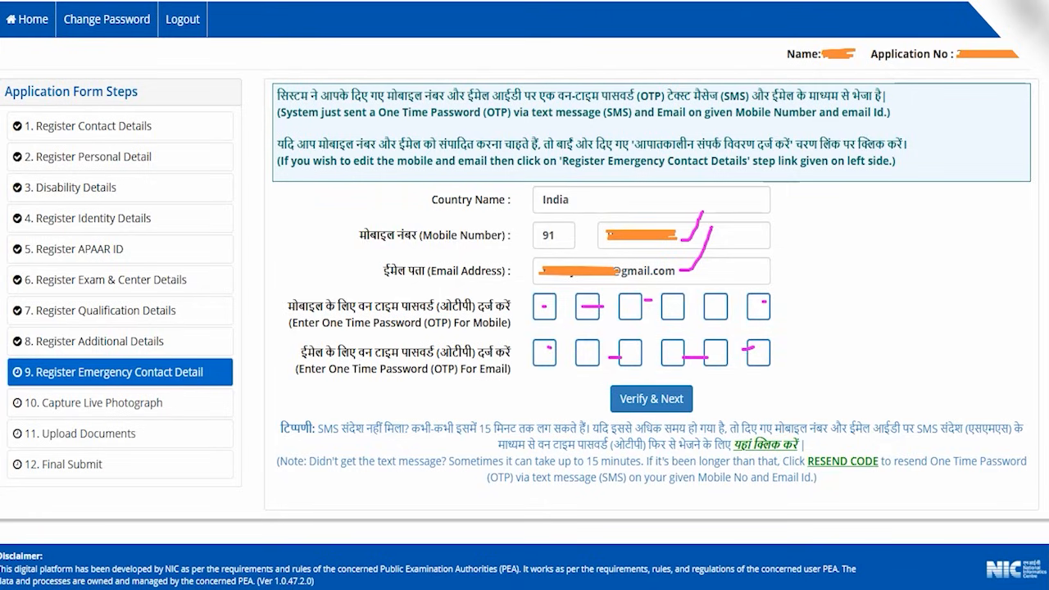
{"action": "left_click_drag", "start_coordinate": [882, 381], "coordinate": [705, 397]}
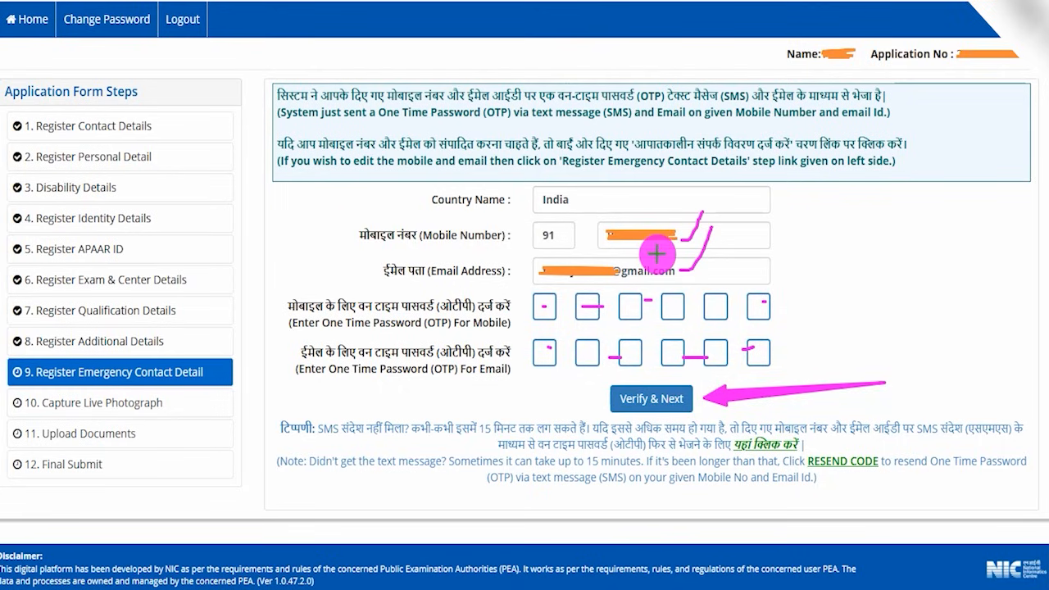
{"action": "left_click", "coordinate": [686, 401]}
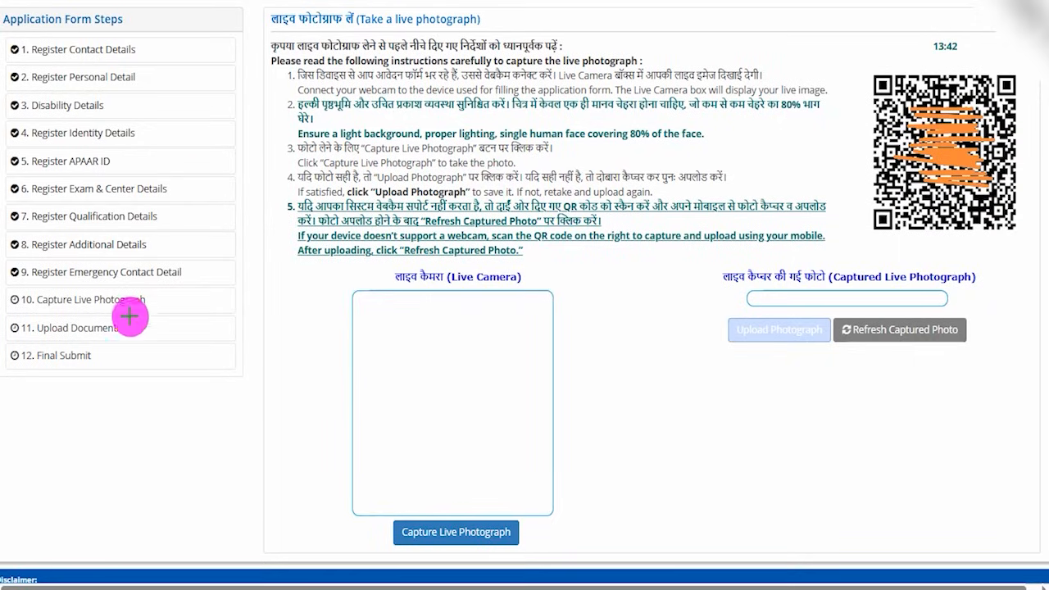
Examine the live camera area, the capture and upload options, and the QR code for taking the photograph by mobile.
{"action": "left_click_drag", "start_coordinate": [209, 303], "coordinate": [246, 264]}
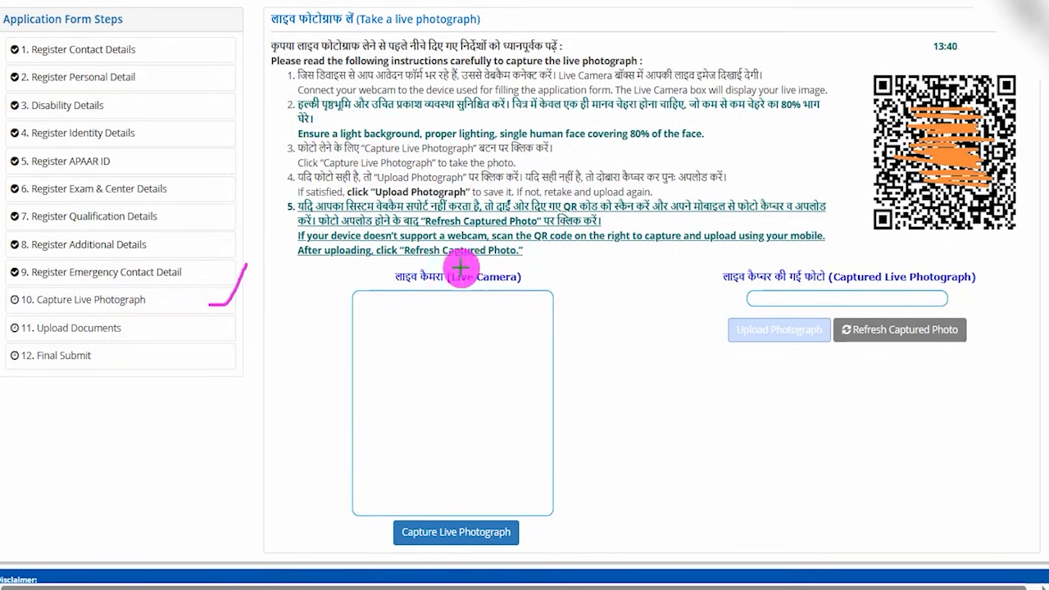
{"action": "left_click_drag", "start_coordinate": [530, 284], "coordinate": [558, 249]}
{"action": "left_click_drag", "start_coordinate": [539, 541], "coordinate": [566, 514]}
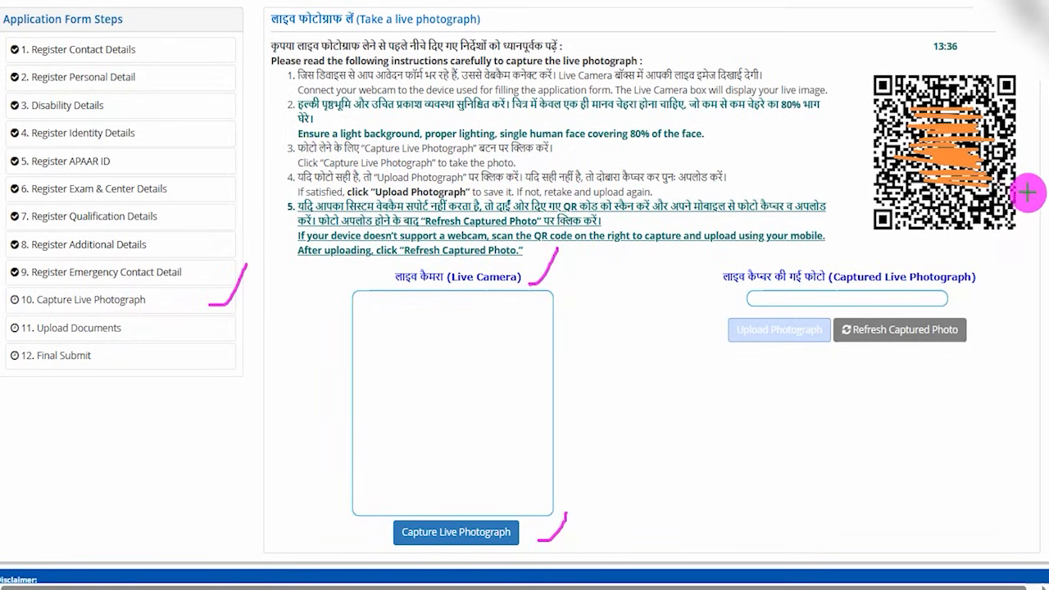
{"action": "left_click_drag", "start_coordinate": [1022, 176], "coordinate": [1042, 151]}
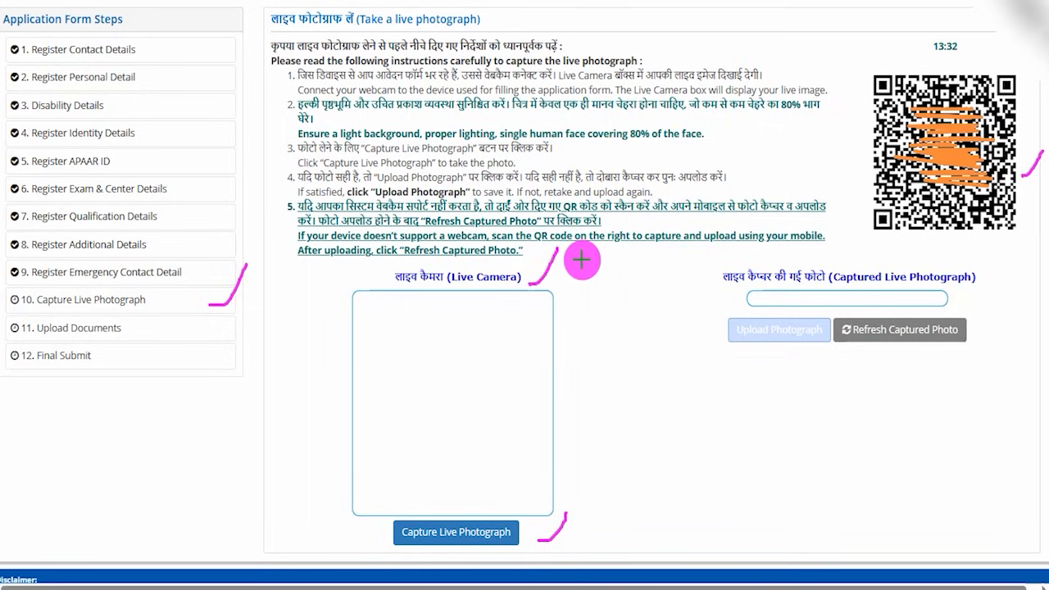
{"action": "left_click_drag", "start_coordinate": [521, 530], "coordinate": [564, 487]}
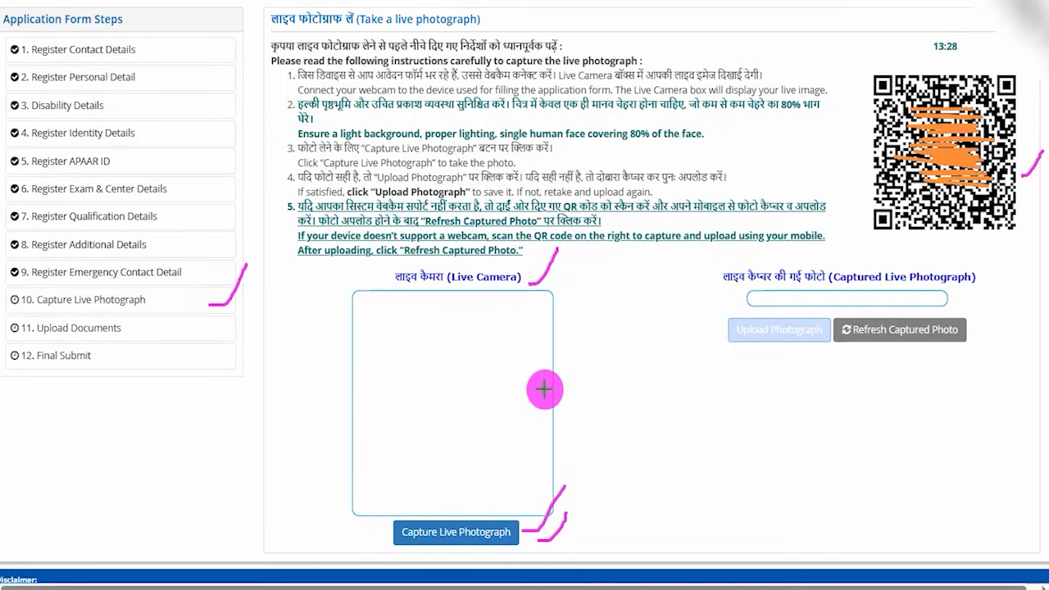
{"action": "left_click_drag", "start_coordinate": [525, 377], "coordinate": [572, 333]}
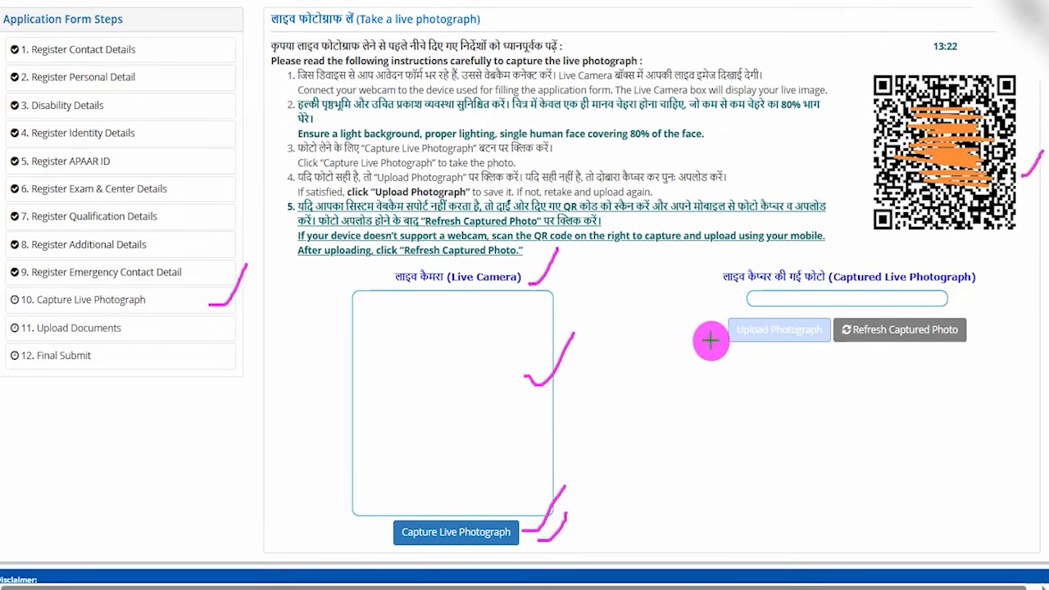
{"action": "left_click_drag", "start_coordinate": [709, 339], "coordinate": [741, 309]}
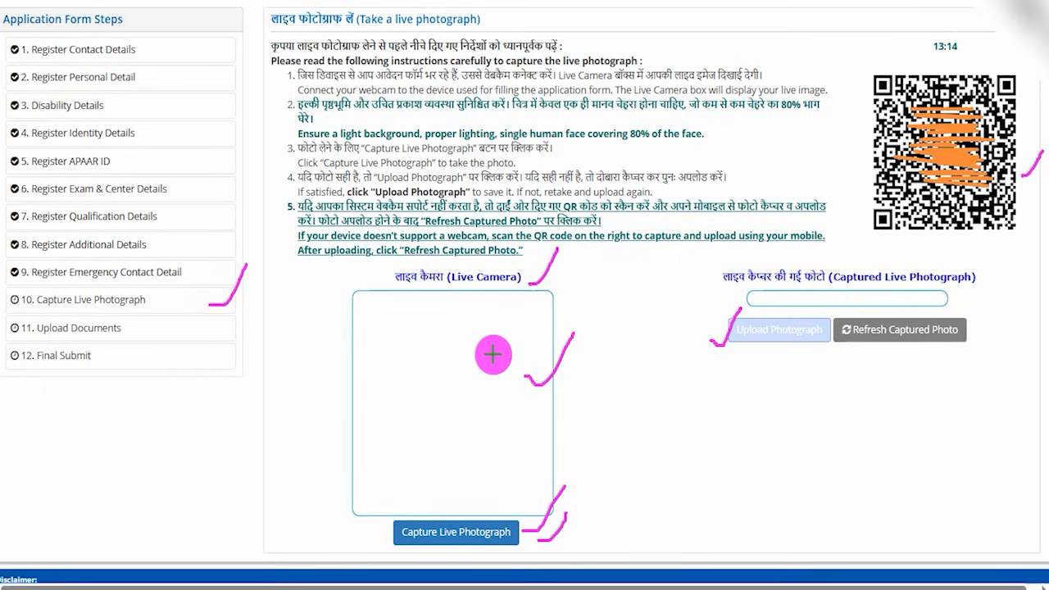
{"action": "left_click_drag", "start_coordinate": [841, 145], "coordinate": [888, 96]}
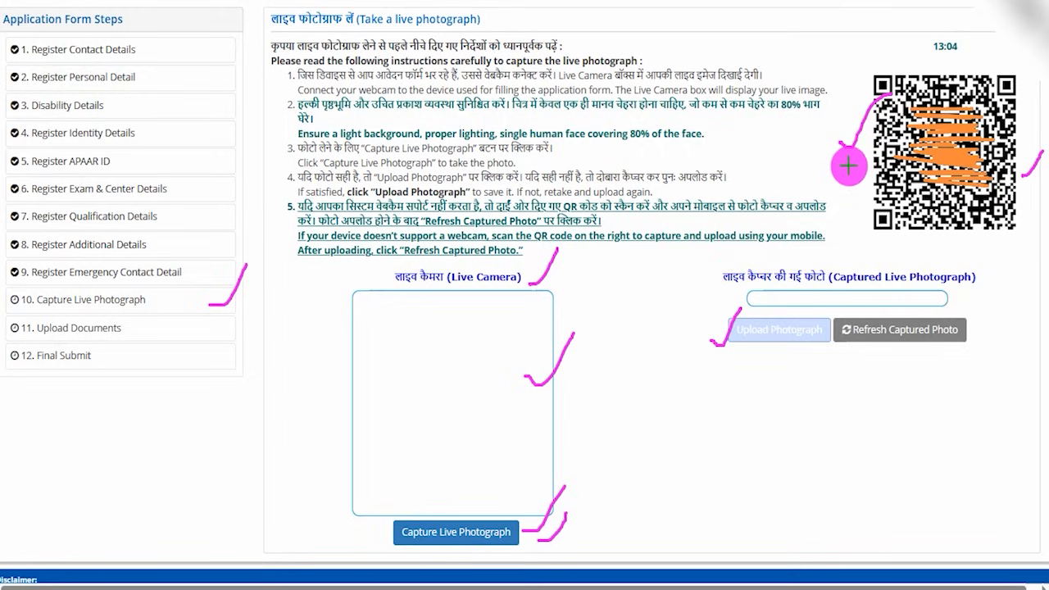
{"action": "left_click_drag", "start_coordinate": [843, 163], "coordinate": [893, 123]}
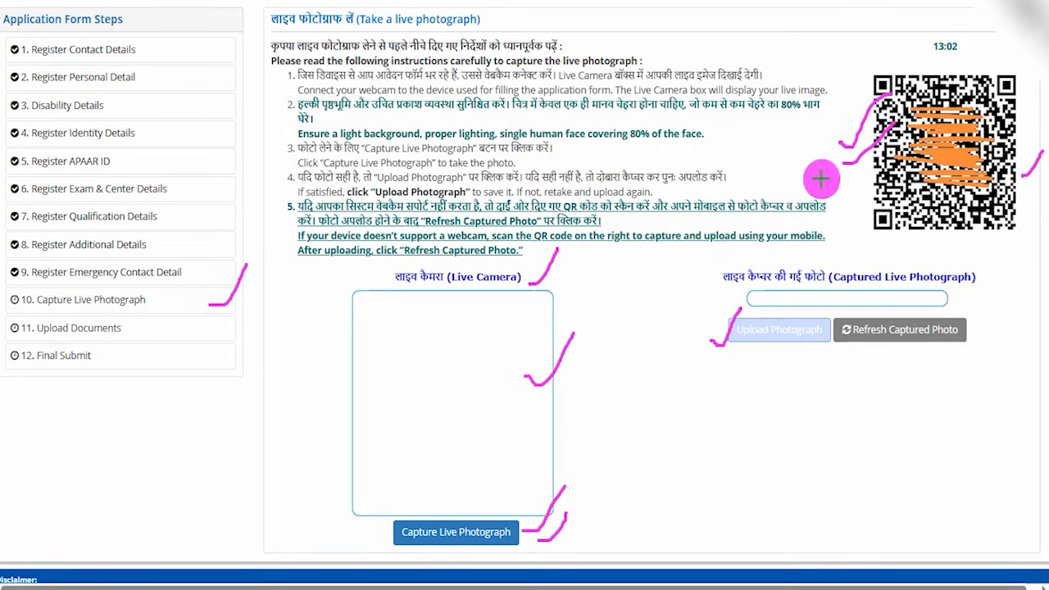
Check the photograph upload option, the face coverage instruction, the QR code and the option for refreshing the captured photo.
{"action": "left_click_drag", "start_coordinate": [760, 351], "coordinate": [813, 287]}
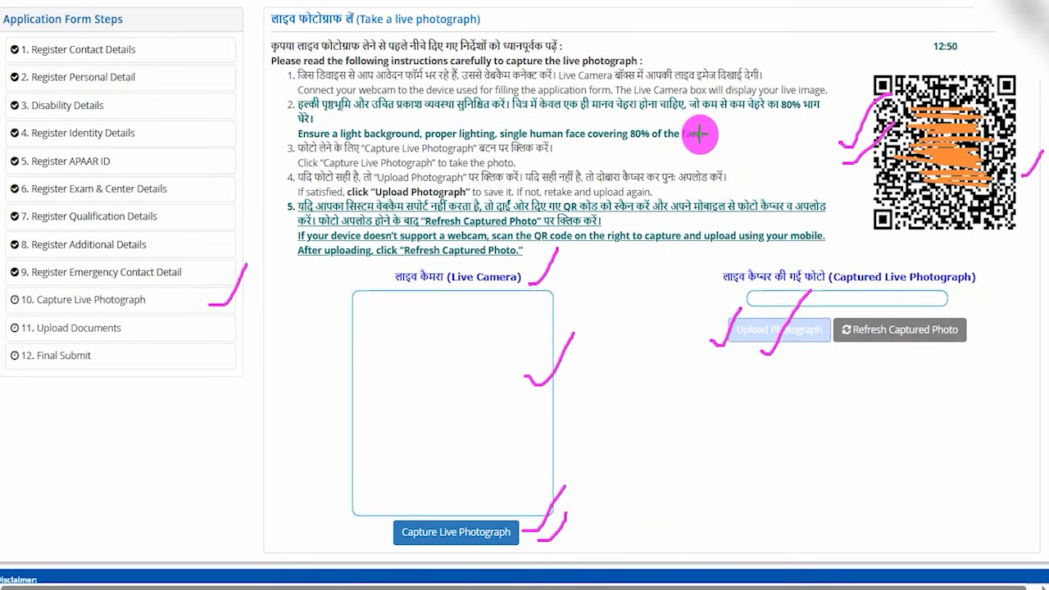
{"action": "left_click_drag", "start_coordinate": [706, 134], "coordinate": [734, 116]}
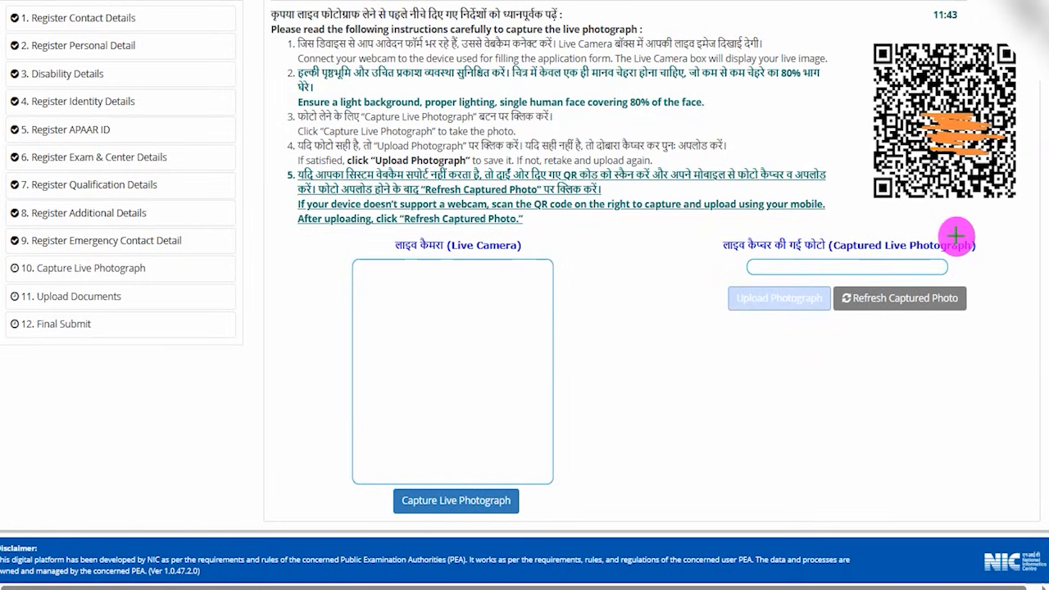
{"action": "left_click_drag", "start_coordinate": [972, 215], "coordinate": [1016, 170]}
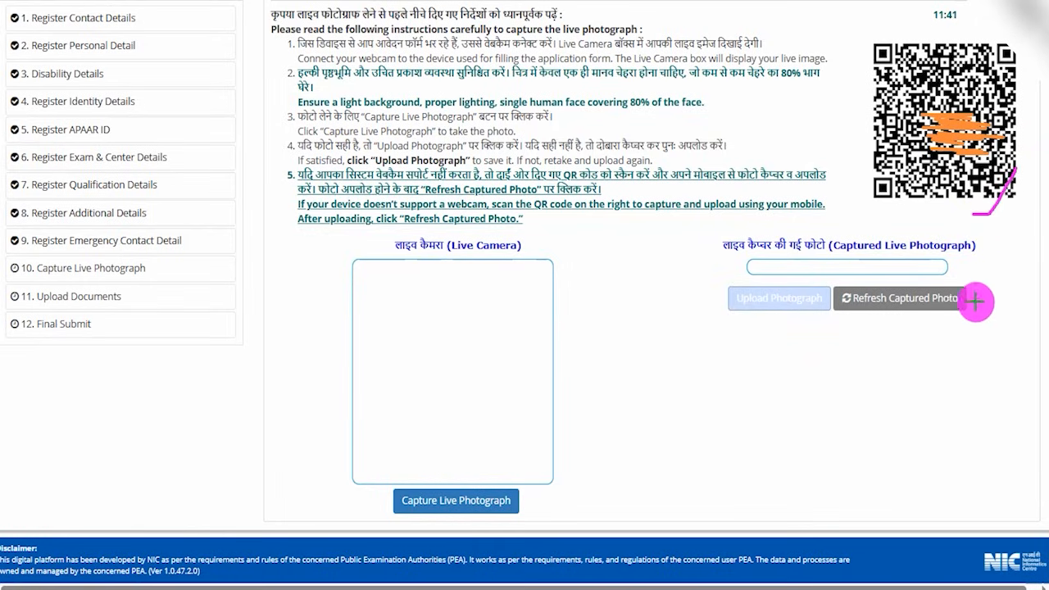
{"action": "mouse_move", "coordinate": [965, 300]}
{"action": "left_mouse_down"}
{"action": "mouse_move", "coordinate": [978, 300]}
{"action": "mouse_move", "coordinate": [997, 267]}
{"action": "left_mouse_up"}
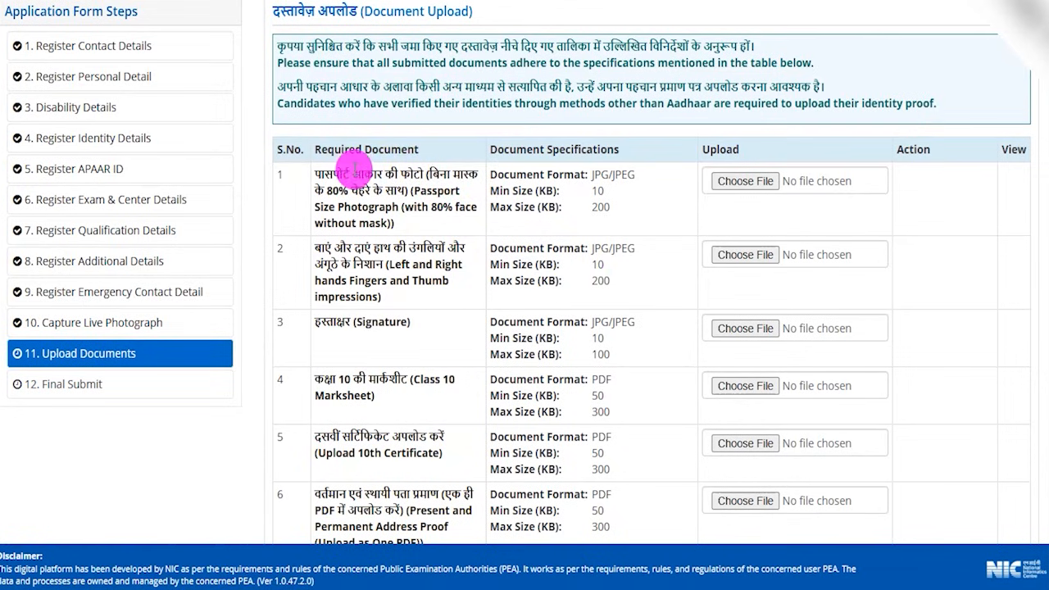
Review the seven required documents in the upload list, from the passport size photograph to the identity proof.
{"action": "left_click_drag", "start_coordinate": [336, 169], "coordinate": [419, 166]}
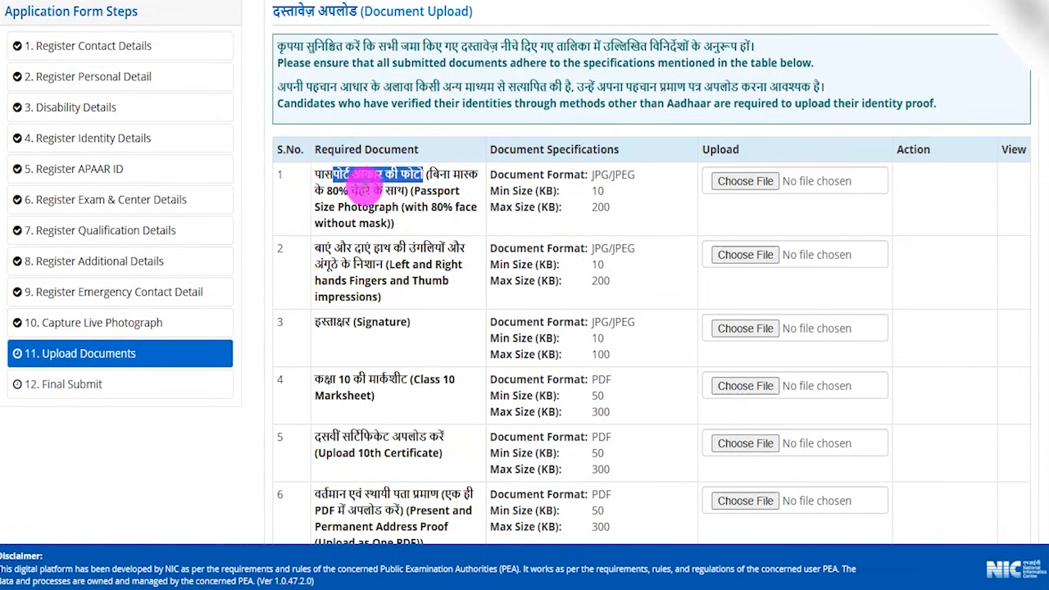
{"action": "left_click_drag", "start_coordinate": [339, 190], "coordinate": [381, 190]}
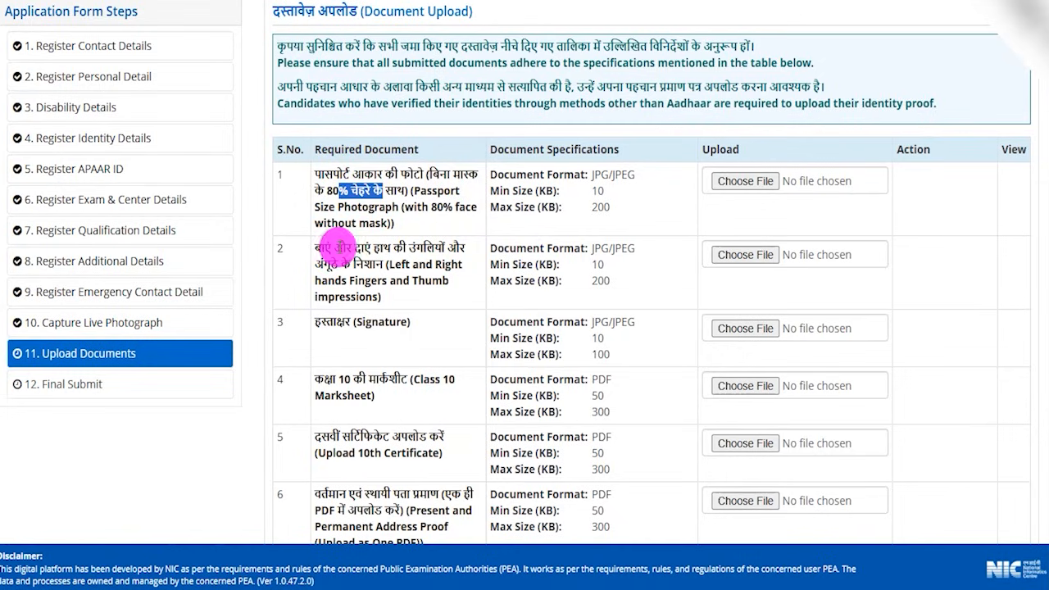
{"action": "left_click_drag", "start_coordinate": [324, 248], "coordinate": [395, 297]}
{"action": "left_click_drag", "start_coordinate": [335, 321], "coordinate": [379, 322]}
{"action": "left_click_drag", "start_coordinate": [324, 379], "coordinate": [383, 376]}
{"action": "scroll", "coordinate": [379, 375], "scroll_direction": "down", "scroll_amount": 1}
{"action": "left_click_drag", "start_coordinate": [342, 339], "coordinate": [407, 339]}
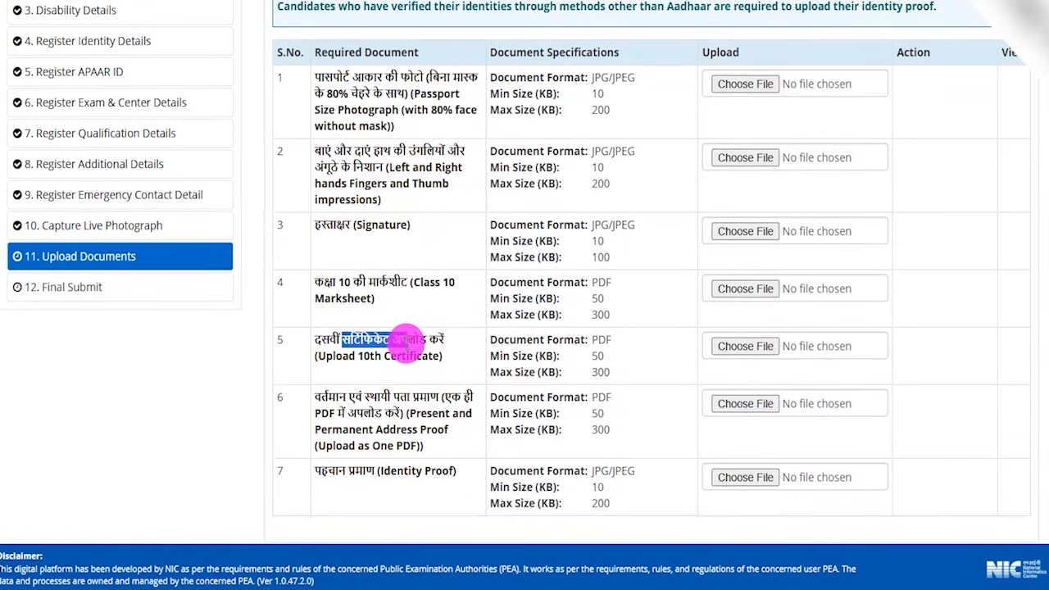
{"action": "left_click_drag", "start_coordinate": [342, 429], "coordinate": [418, 429]}
{"action": "left_click_drag", "start_coordinate": [383, 470], "coordinate": [438, 473]}
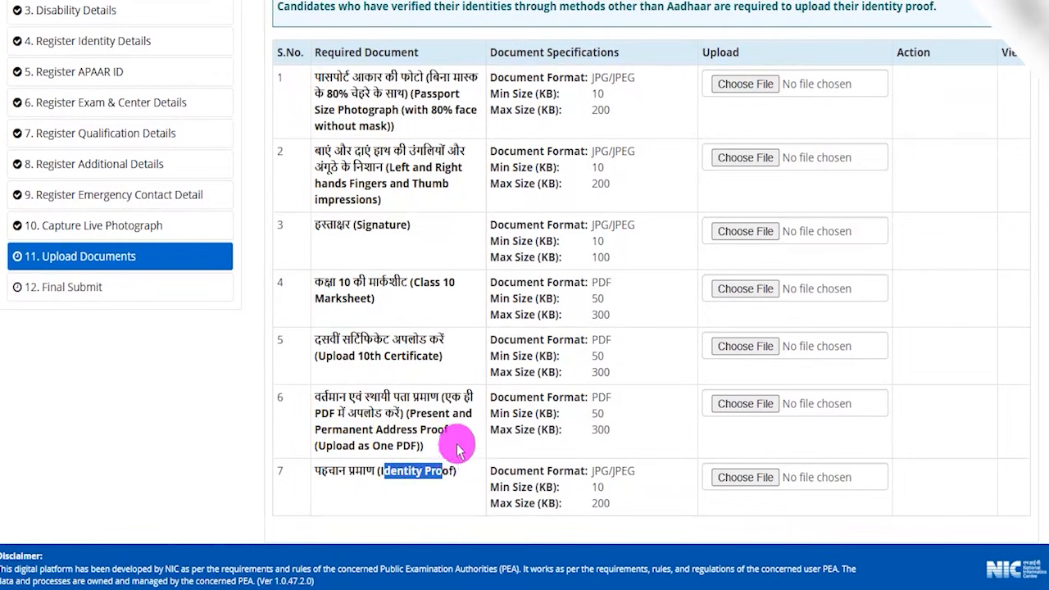
Check the accepted file format and the minimum and maximum size for each required document.
{"action": "left_click_drag", "start_coordinate": [334, 77], "coordinate": [412, 96]}
{"action": "left_click", "coordinate": [337, 94]}
{"action": "left_click_drag", "start_coordinate": [595, 77], "coordinate": [613, 111]}
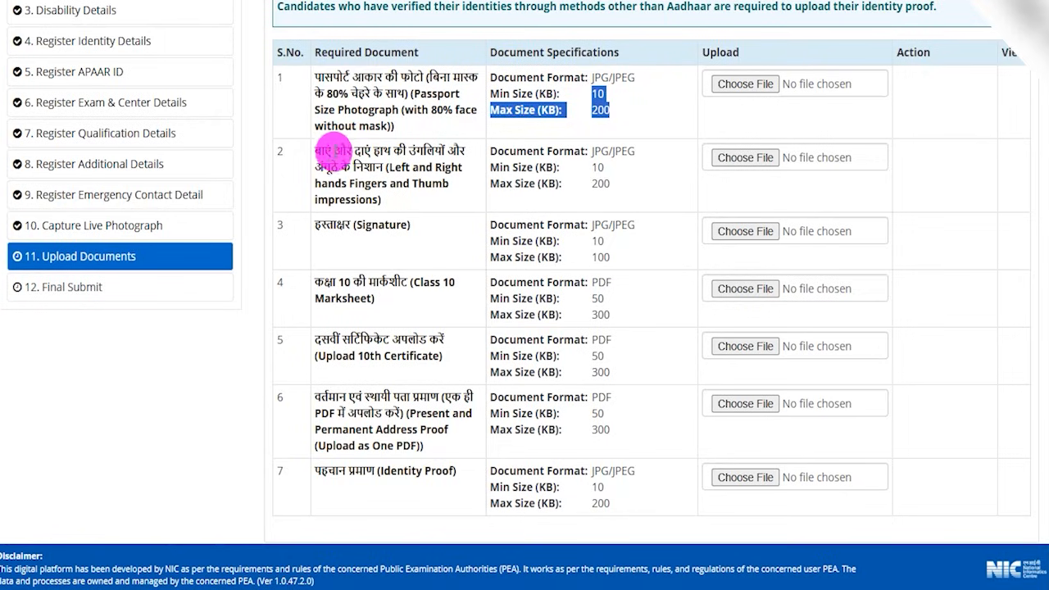
{"action": "left_click_drag", "start_coordinate": [326, 156], "coordinate": [612, 182]}
{"action": "left_click", "coordinate": [592, 151]}
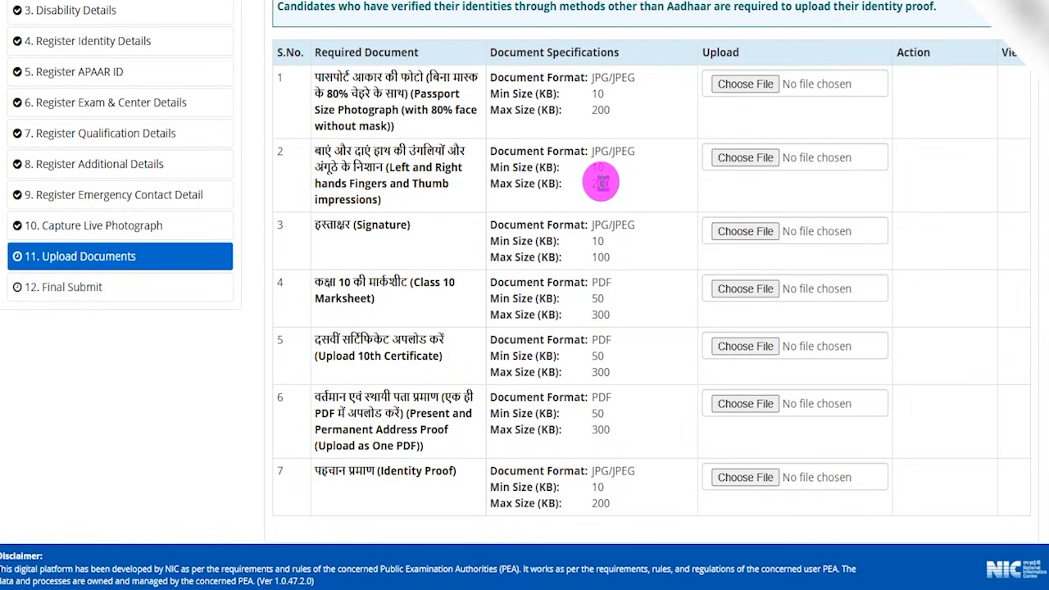
{"action": "left_click_drag", "start_coordinate": [338, 225], "coordinate": [410, 224]}
{"action": "left_click_drag", "start_coordinate": [591, 225], "coordinate": [614, 261]}
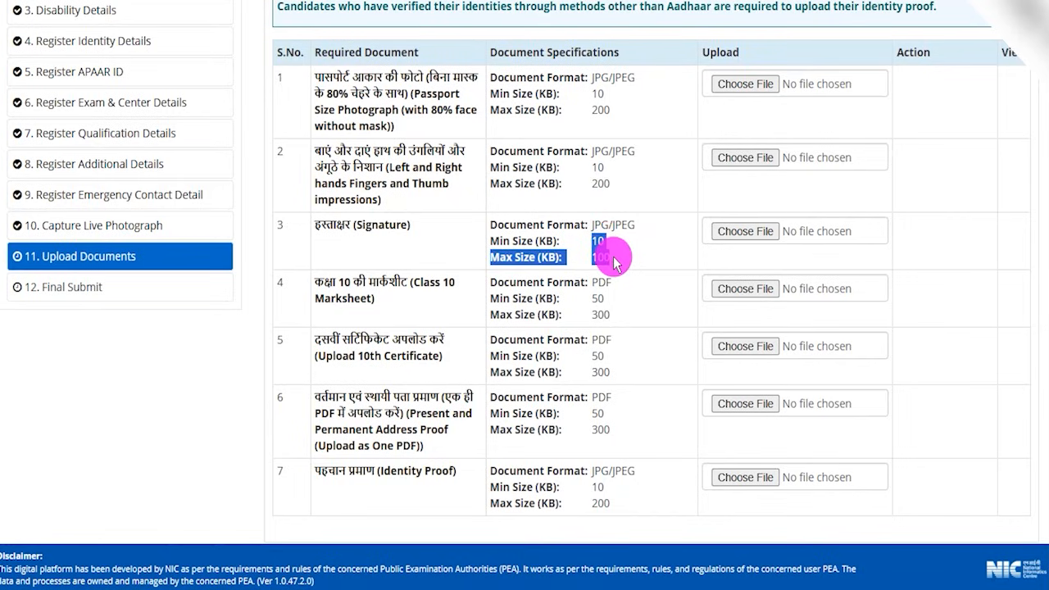
{"action": "left_click_drag", "start_coordinate": [339, 282], "coordinate": [404, 282]}
{"action": "left_click_drag", "start_coordinate": [592, 282], "coordinate": [607, 428]}
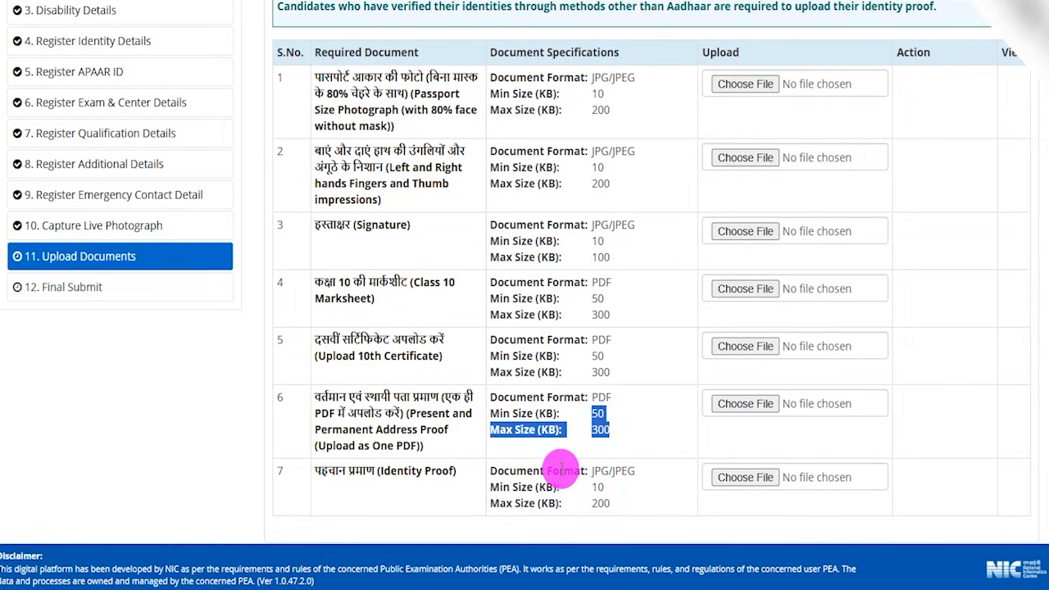
{"action": "left_click_drag", "start_coordinate": [593, 473], "coordinate": [606, 497]}
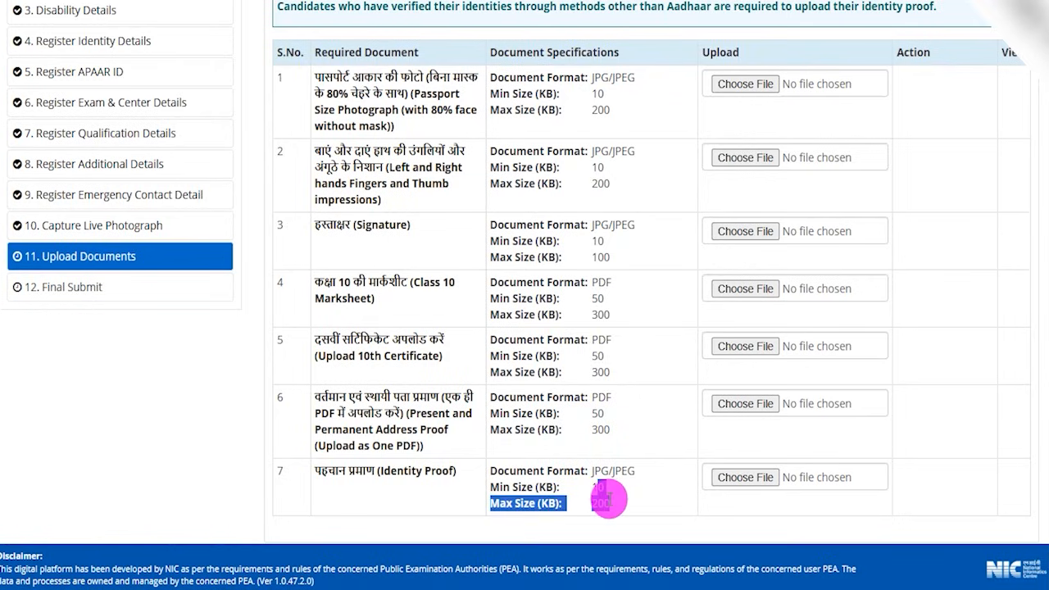
{"action": "left_click", "coordinate": [612, 409]}
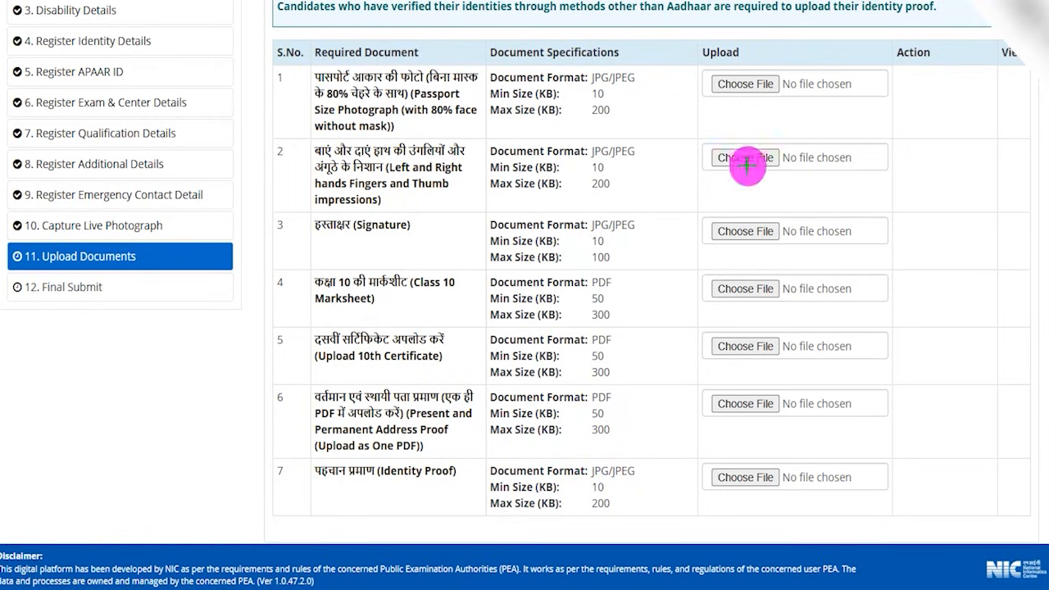
Examine the file selection fields of all seven required documents and the action column beside them.
{"action": "left_click_drag", "start_coordinate": [775, 90], "coordinate": [806, 53]}
{"action": "left_click_drag", "start_coordinate": [782, 155], "coordinate": [800, 128]}
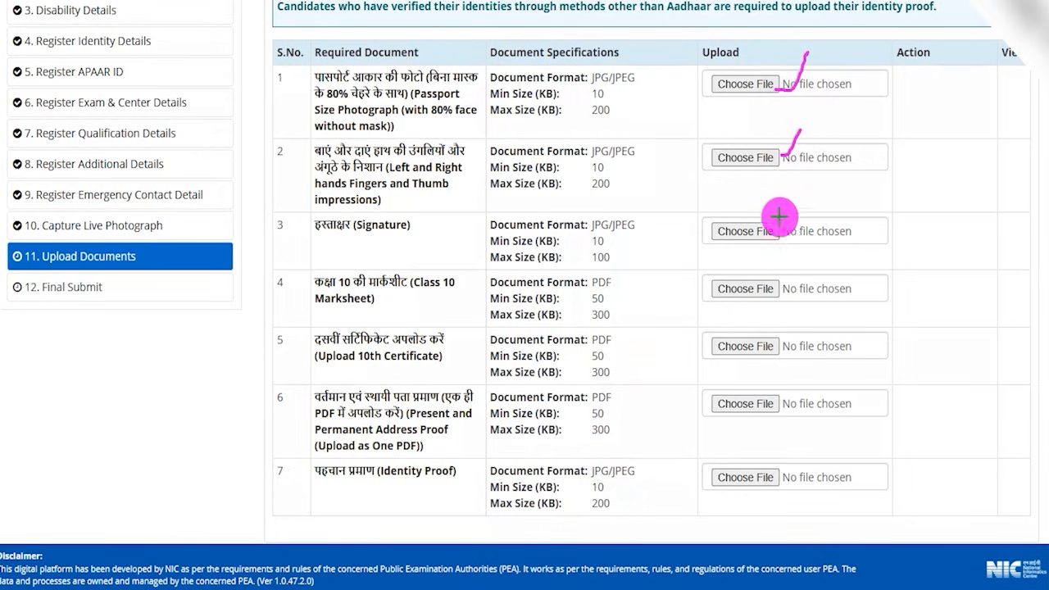
{"action": "left_click_drag", "start_coordinate": [781, 231], "coordinate": [791, 209]}
{"action": "left_click_drag", "start_coordinate": [782, 293], "coordinate": [787, 267]}
{"action": "left_click_drag", "start_coordinate": [775, 347], "coordinate": [795, 321]}
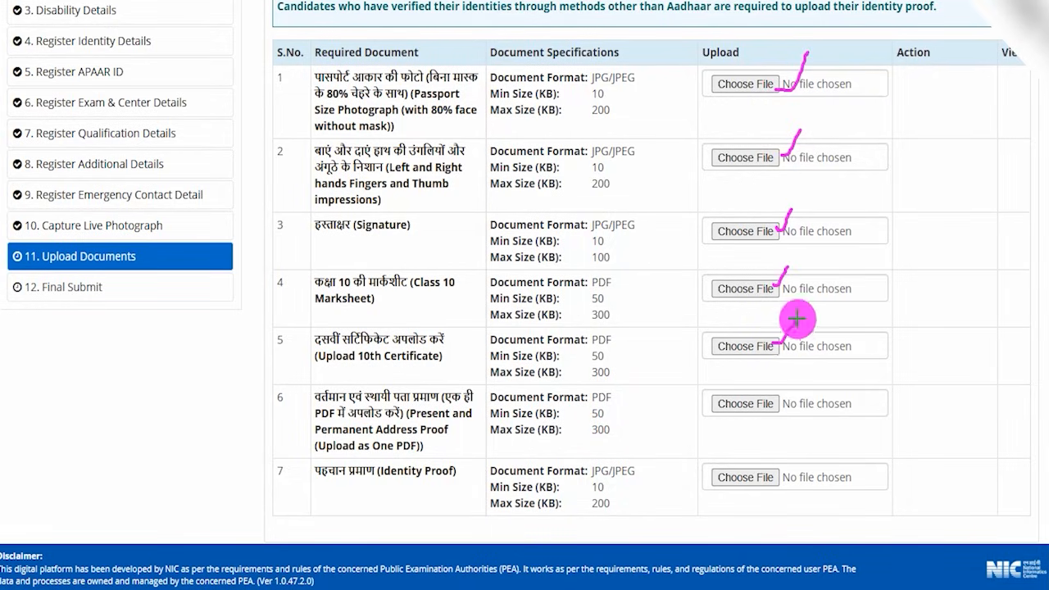
{"action": "left_click_drag", "start_coordinate": [775, 405], "coordinate": [798, 374]}
{"action": "left_click_drag", "start_coordinate": [771, 475], "coordinate": [807, 429]}
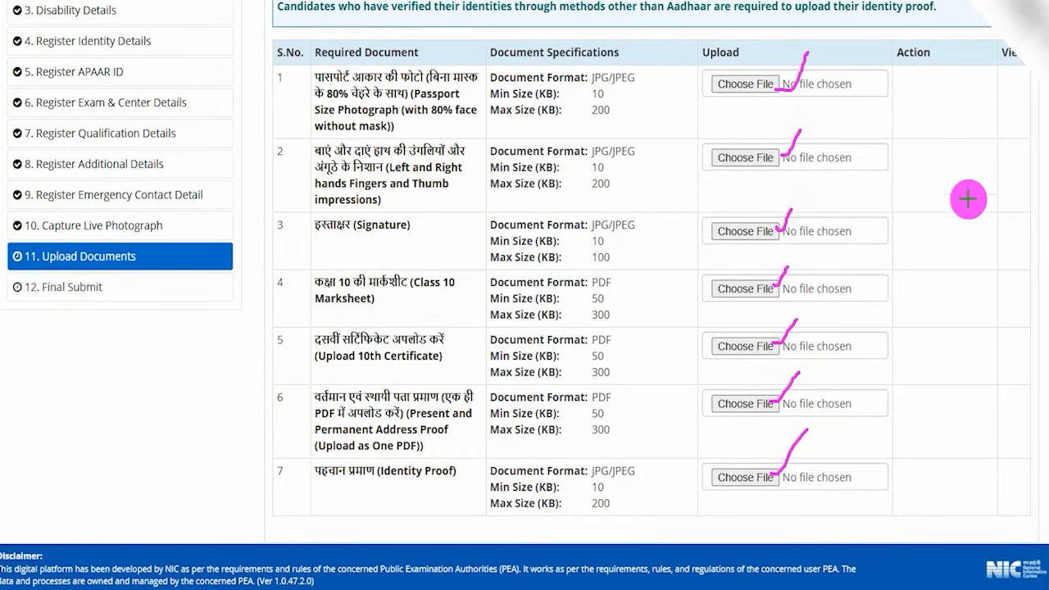
{"action": "left_click_drag", "start_coordinate": [919, 94], "coordinate": [950, 68]}
{"action": "left_click_drag", "start_coordinate": [942, 154], "coordinate": [960, 129]}
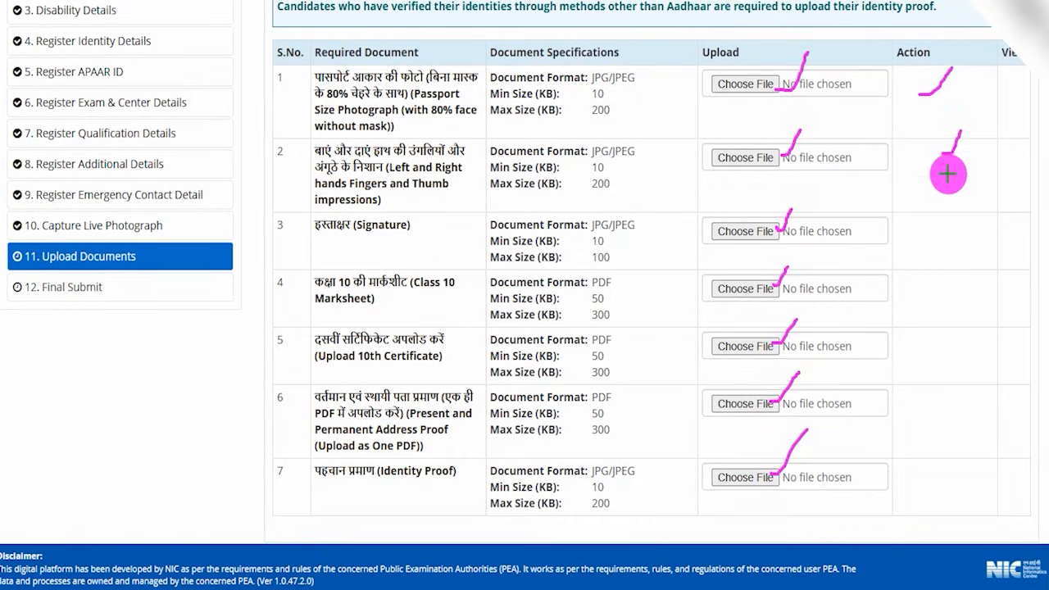
{"action": "left_click_drag", "start_coordinate": [939, 229], "coordinate": [960, 207]}
{"action": "left_click_drag", "start_coordinate": [937, 297], "coordinate": [960, 270]}
{"action": "left_click_drag", "start_coordinate": [936, 355], "coordinate": [955, 335]}
{"action": "left_click_drag", "start_coordinate": [936, 411], "coordinate": [967, 379]}
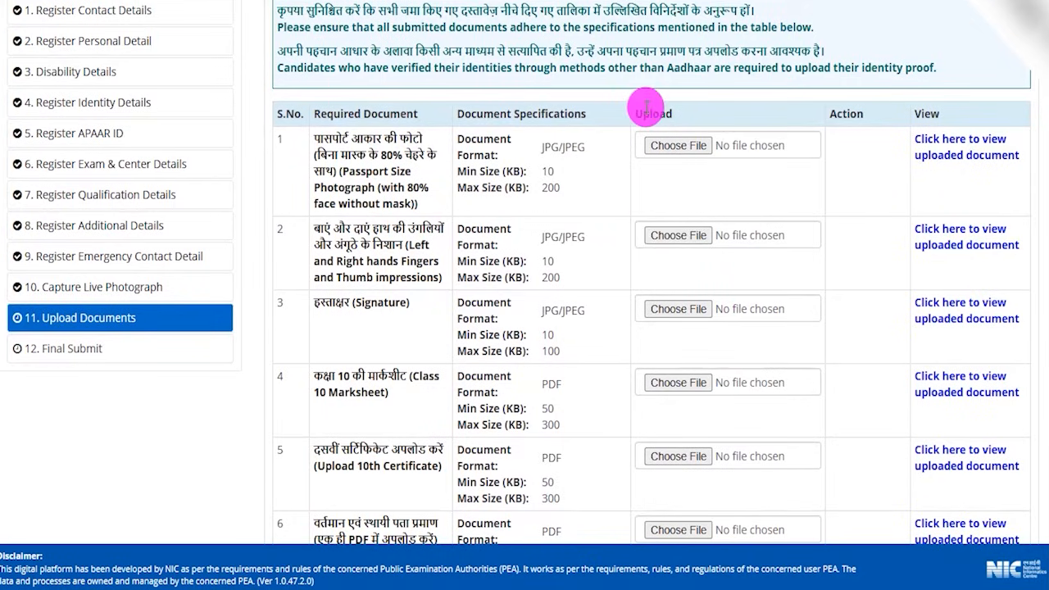
Review the view links for the uploaded documents, the CAPTCHA field and the option for saving and continuing.
{"action": "scroll", "coordinate": [723, 213], "scroll_direction": "down", "scroll_amount": 1}
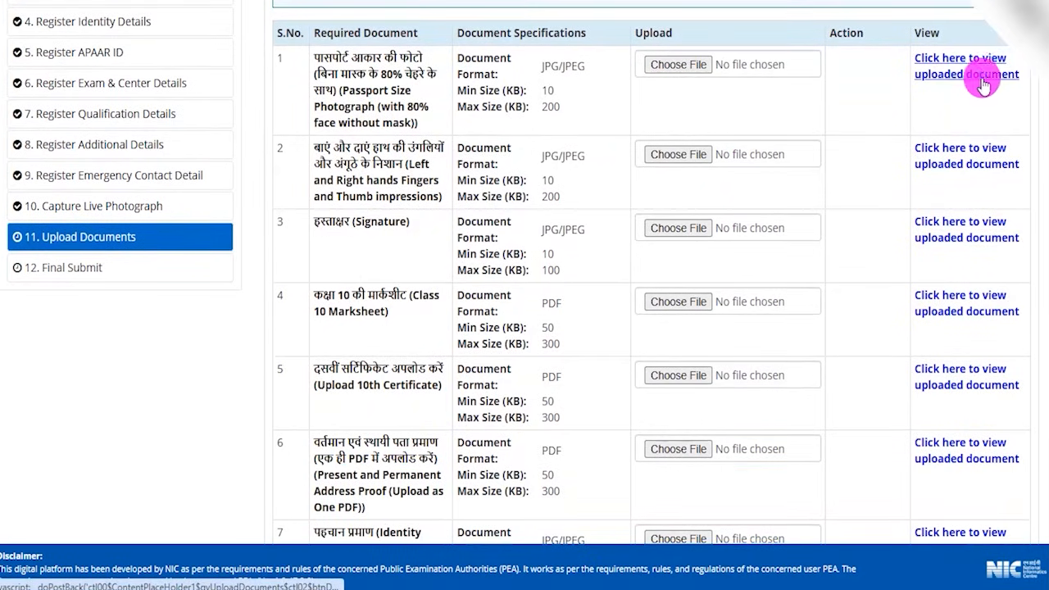
{"action": "scroll", "coordinate": [752, 290], "scroll_direction": "down", "scroll_amount": 2}
{"action": "scroll", "coordinate": [752, 288], "scroll_direction": "down", "scroll_amount": 1}
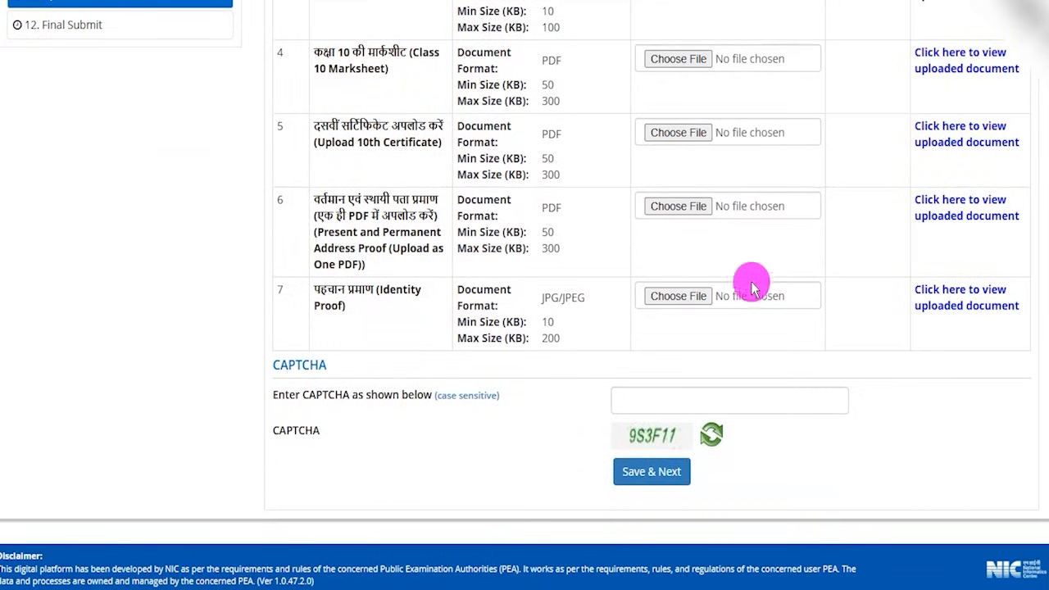
{"action": "left_click_drag", "start_coordinate": [679, 444], "coordinate": [741, 408]}
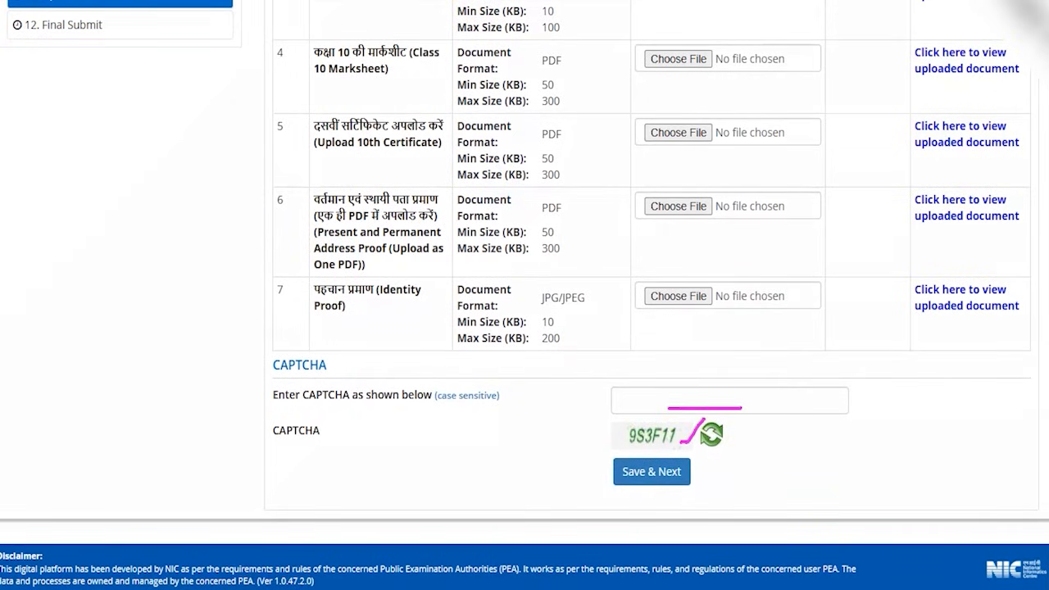
{"action": "left_click_drag", "start_coordinate": [464, 474], "coordinate": [620, 467]}
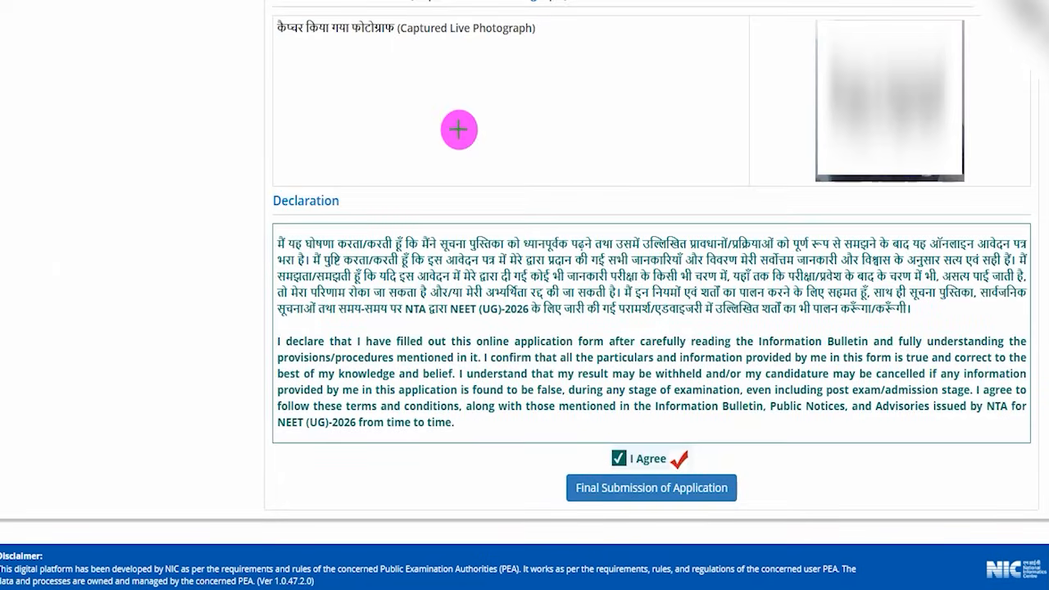
Review the captured live photograph, the agreement to the declaration and the final submission option.
{"action": "left_click_drag", "start_coordinate": [540, 47], "coordinate": [571, 17]}
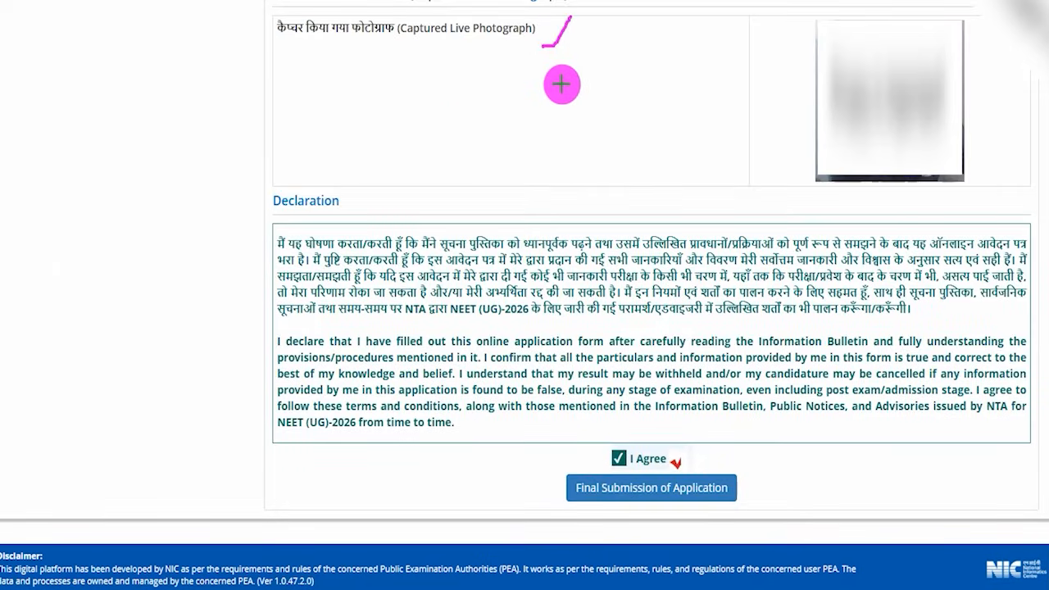
{"action": "left_click_drag", "start_coordinate": [562, 83], "coordinate": [591, 47]}
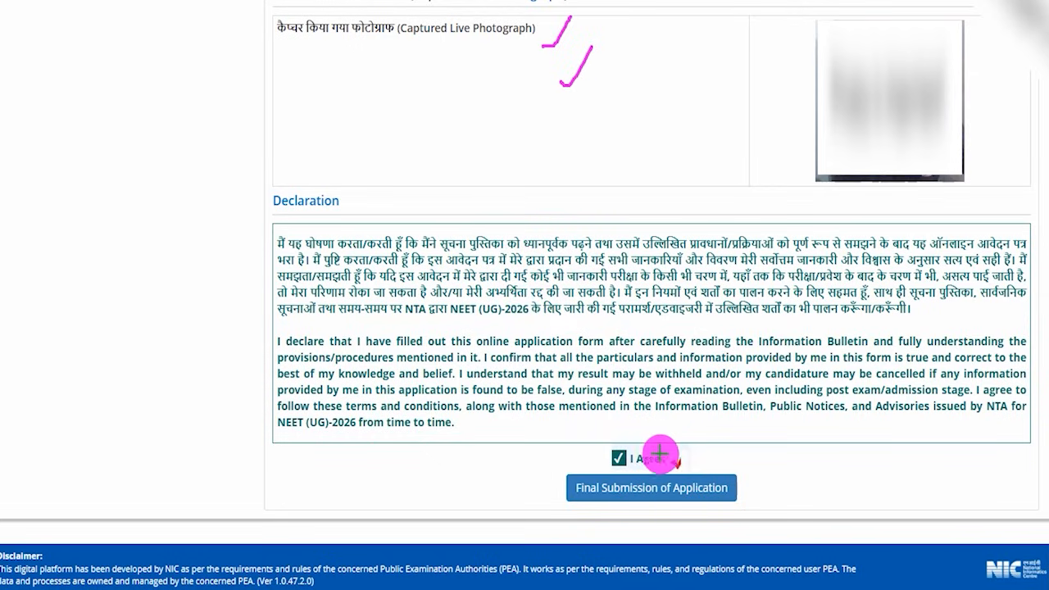
{"action": "left_click_drag", "start_coordinate": [617, 442], "coordinate": [645, 379]}
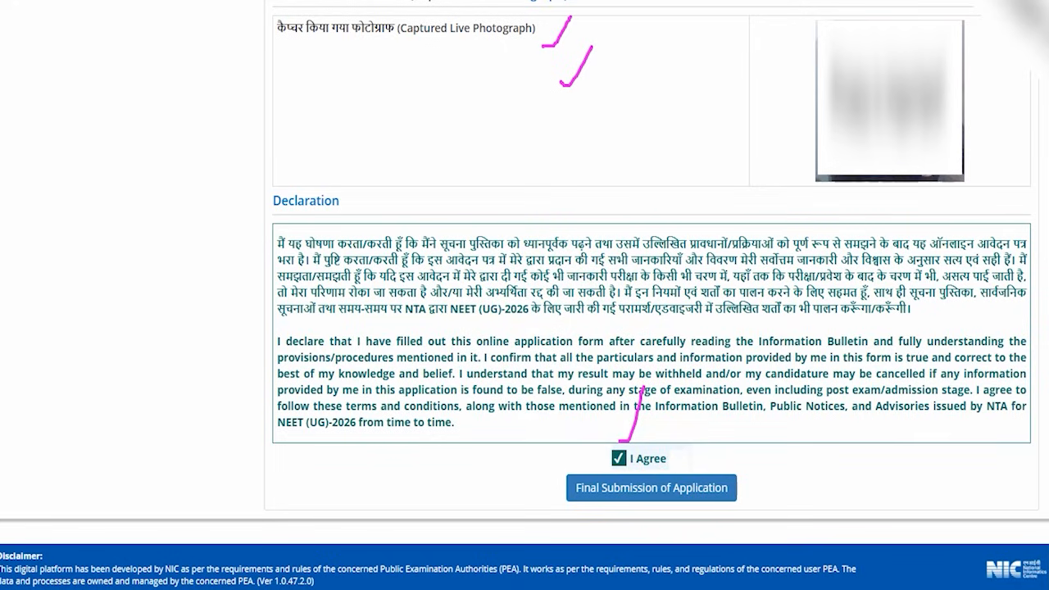
{"action": "left_click_drag", "start_coordinate": [959, 471], "coordinate": [733, 484]}
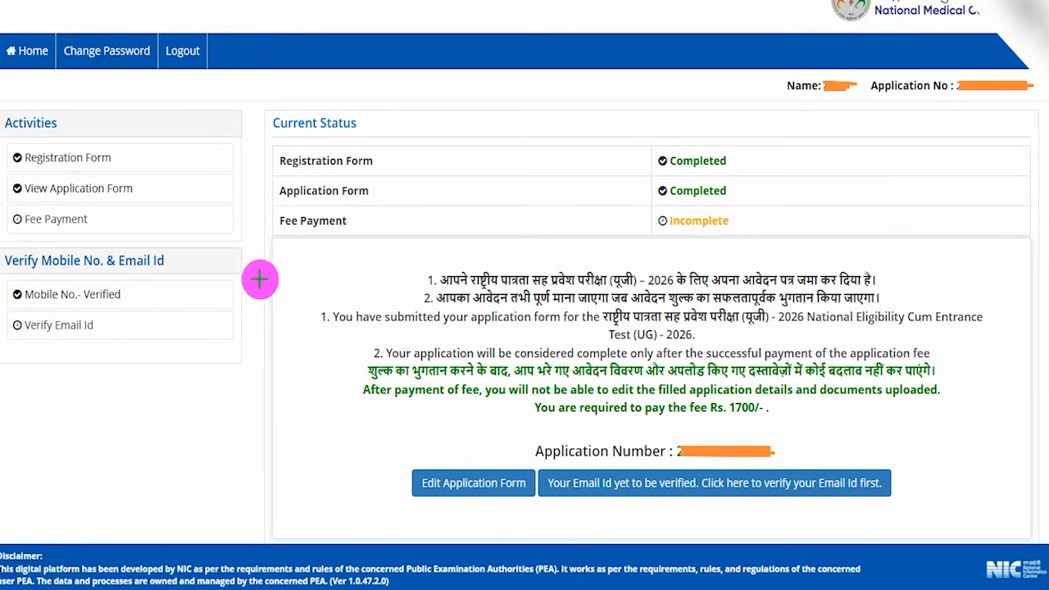
Examine the application status page for the form editing option, the fee to pay and the pending email verification.
{"action": "left_click_drag", "start_coordinate": [254, 264], "coordinate": [283, 216]}
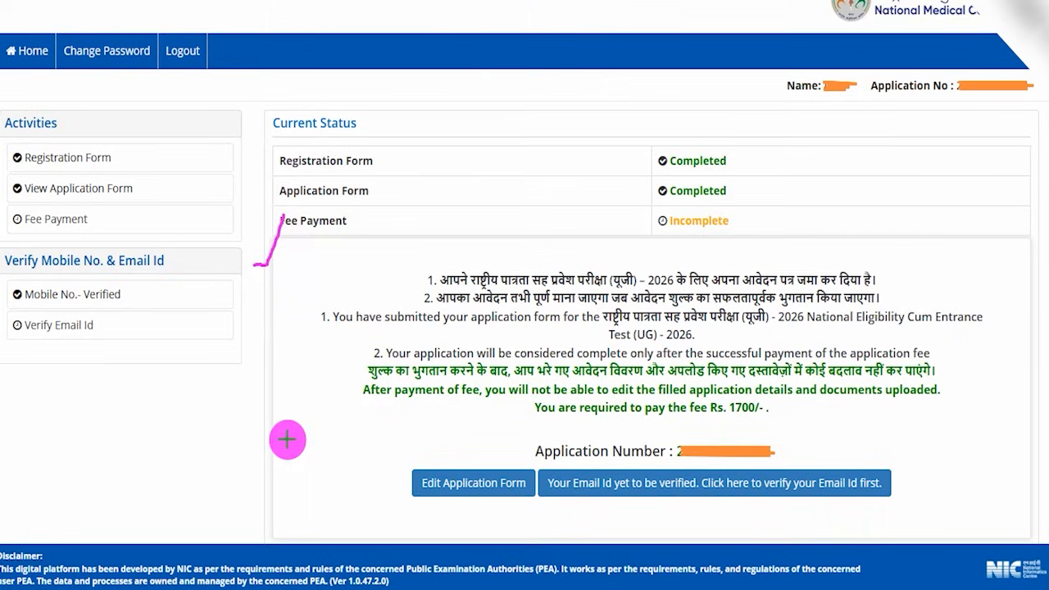
{"action": "left_click_drag", "start_coordinate": [159, 483], "coordinate": [401, 484]}
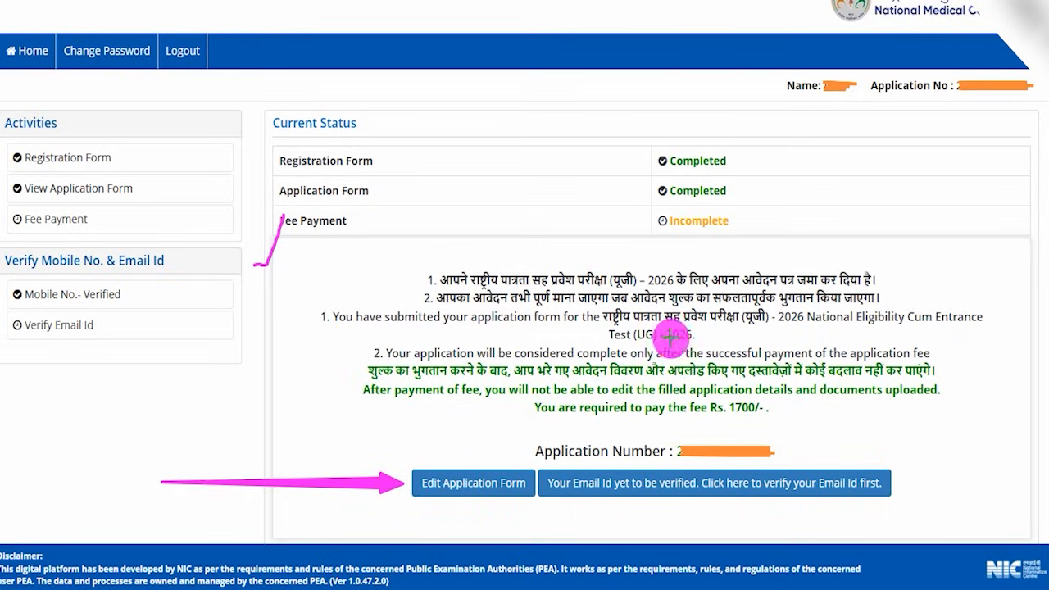
{"action": "mouse_move", "coordinate": [773, 395]}
{"action": "left_mouse_down"}
{"action": "mouse_move", "coordinate": [724, 386]}
{"action": "mouse_move", "coordinate": [707, 406]}
{"action": "mouse_move", "coordinate": [709, 422]}
{"action": "mouse_move", "coordinate": [763, 421]}
{"action": "mouse_move", "coordinate": [779, 412]}
{"action": "mouse_move", "coordinate": [773, 399]}
{"action": "left_mouse_up"}
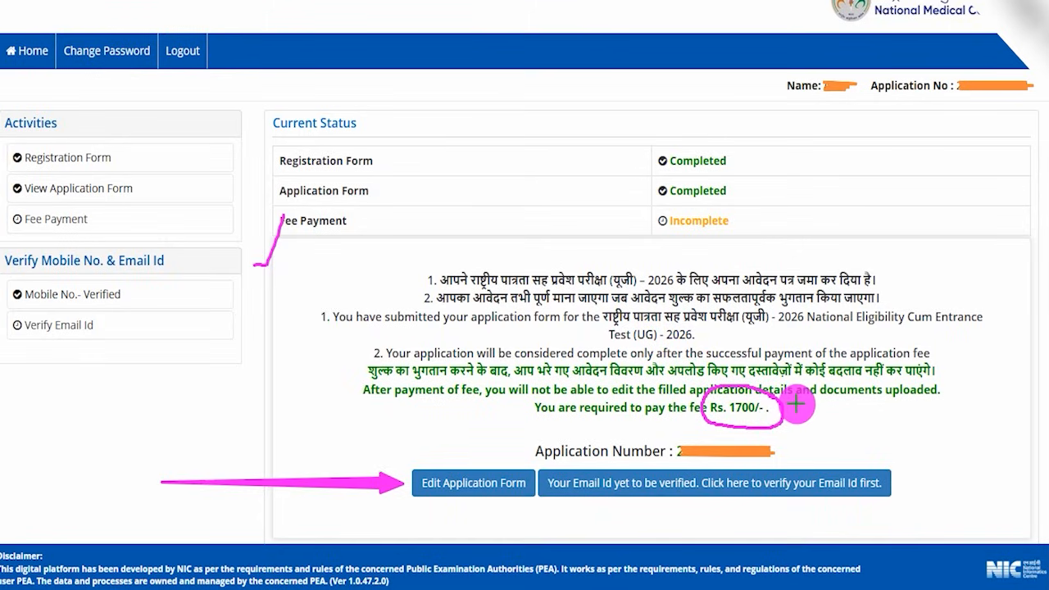
{"action": "left_click_drag", "start_coordinate": [780, 403], "coordinate": [822, 325]}
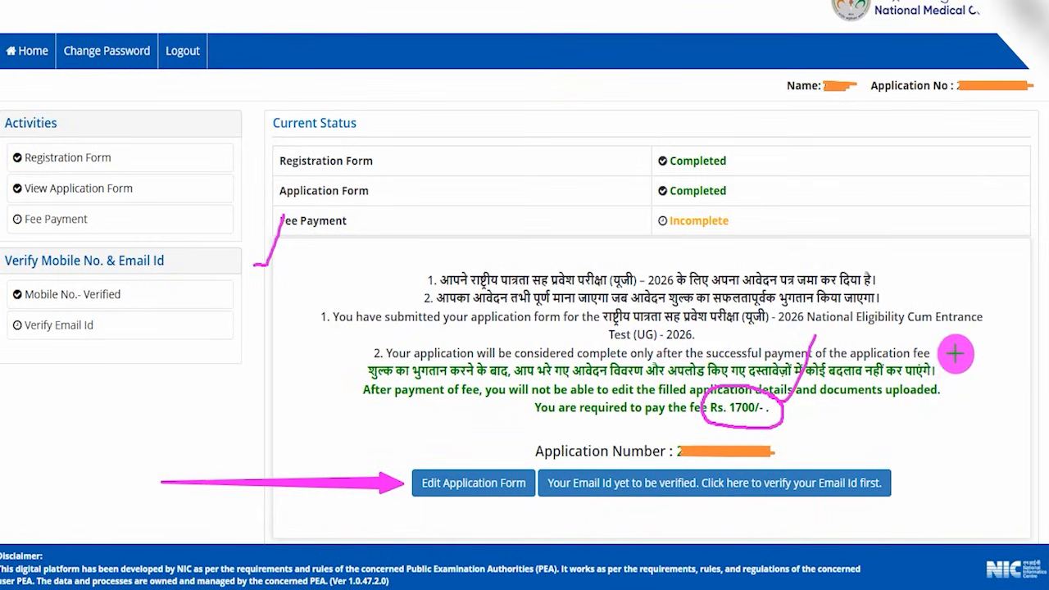
{"action": "left_click_drag", "start_coordinate": [967, 333], "coordinate": [828, 471]}
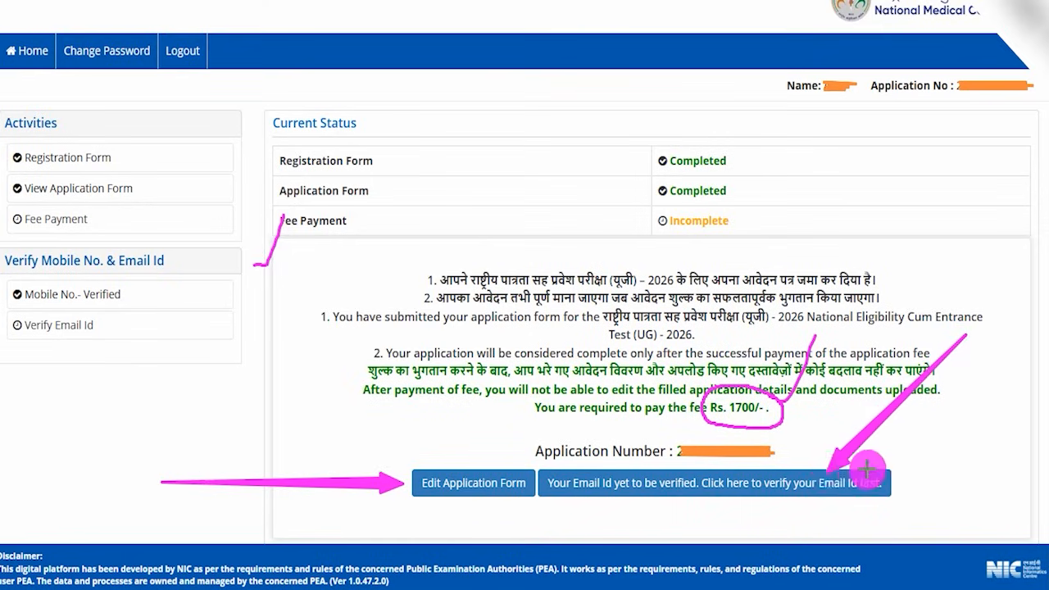
Open the registered email ID verification page and check the option for changing the email ID.
{"action": "left_click", "coordinate": [810, 472]}
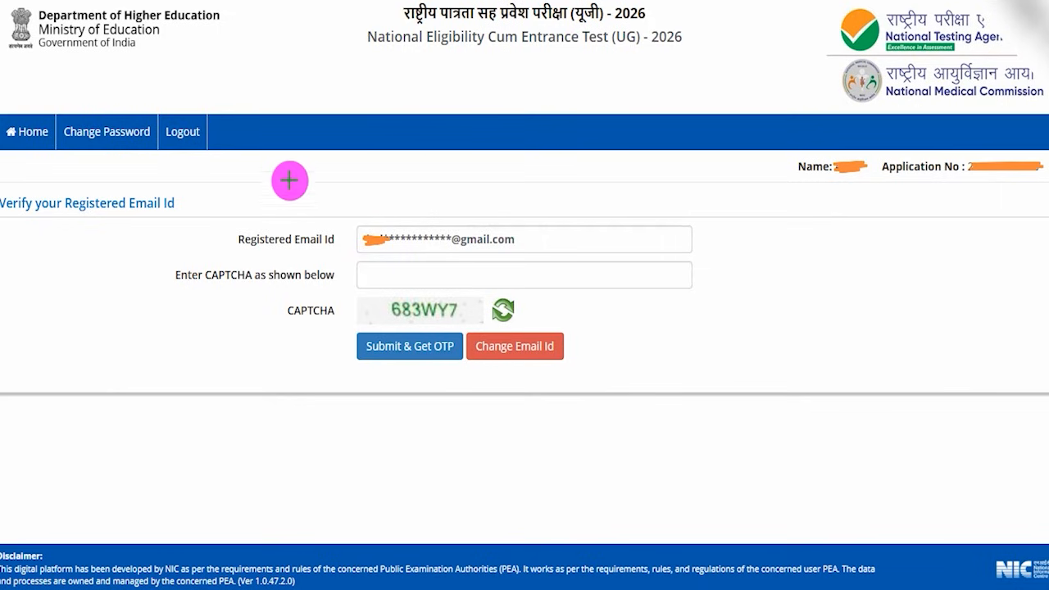
{"action": "left_click_drag", "start_coordinate": [269, 185], "coordinate": [332, 131]}
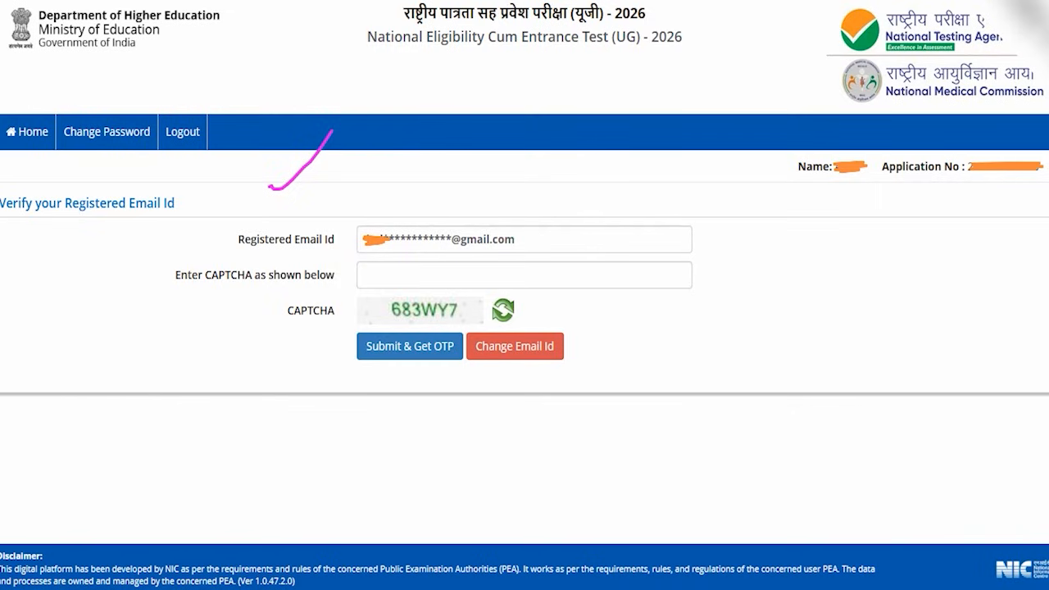
{"action": "left_click_drag", "start_coordinate": [764, 343], "coordinate": [574, 347]}
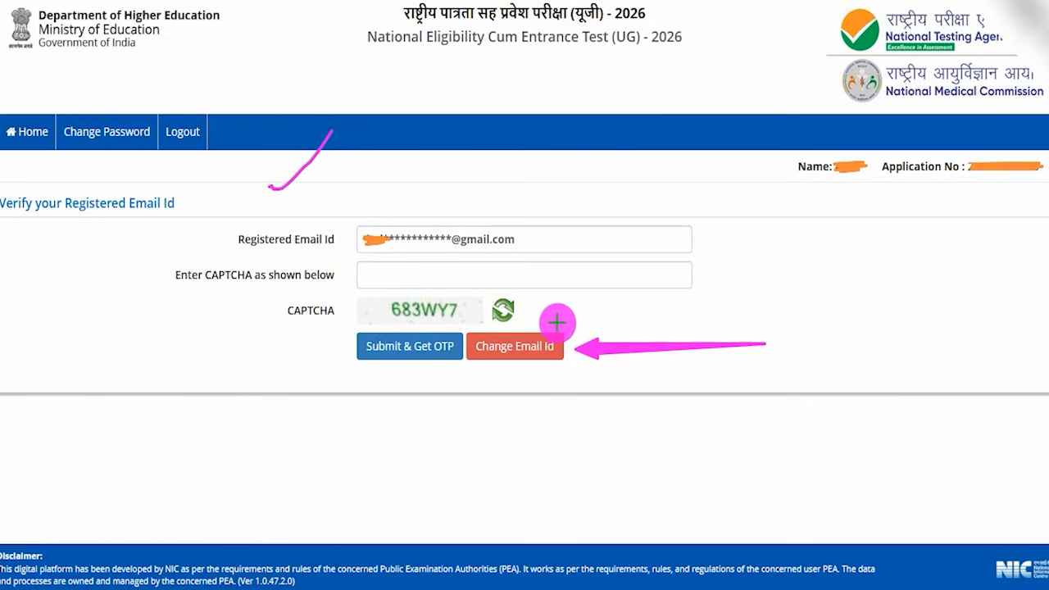
Check the registered email ID and CAPTCHA field, and request the OTP for email verification.
{"action": "left_click_drag", "start_coordinate": [521, 242], "coordinate": [555, 188]}
{"action": "left_click_drag", "start_coordinate": [396, 323], "coordinate": [452, 322]}
{"action": "left_click_drag", "start_coordinate": [428, 281], "coordinate": [478, 215]}
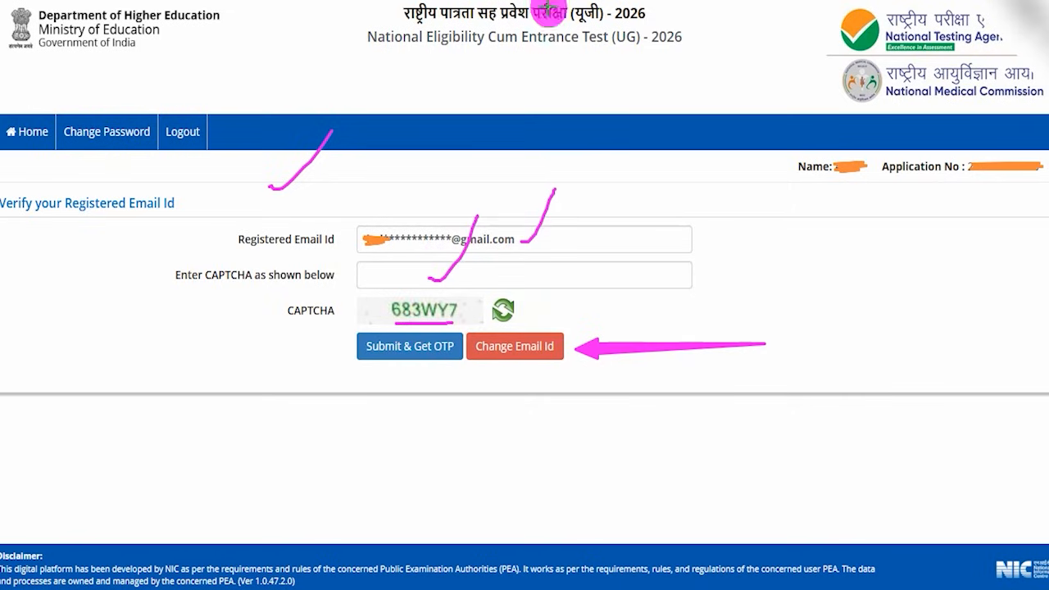
{"action": "left_click_drag", "start_coordinate": [185, 361], "coordinate": [352, 350]}
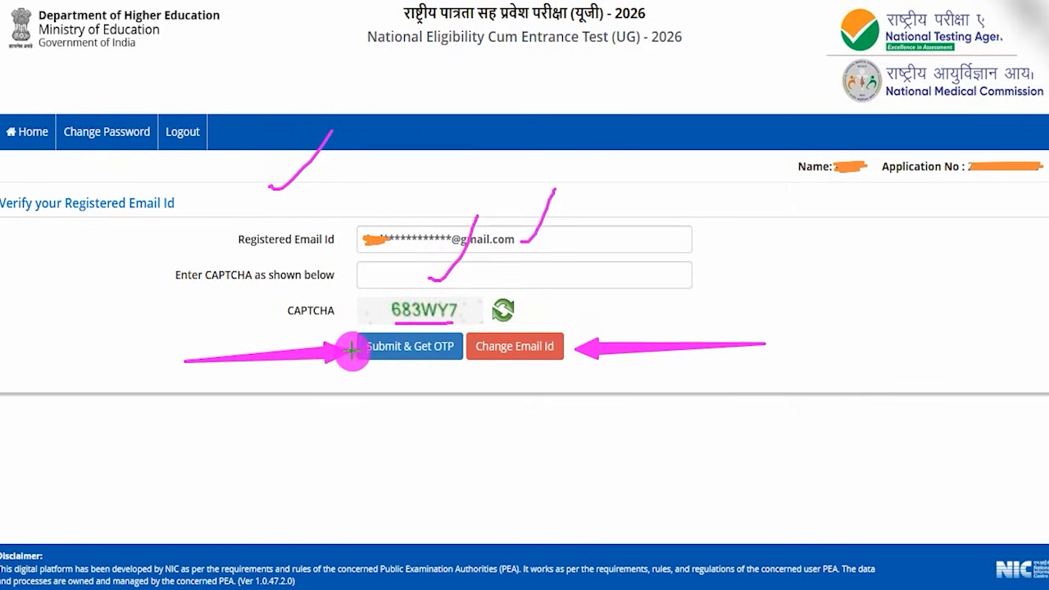
{"action": "left_click", "coordinate": [428, 349]}
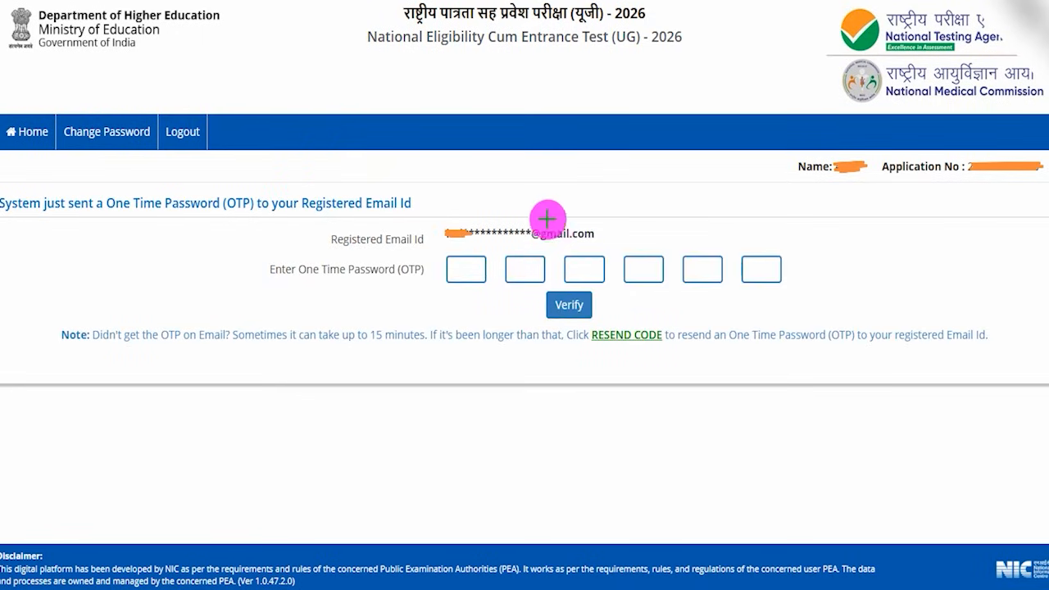
Review the email OTP entry boxes, the verification option and the link for resending the code.
{"action": "left_click_drag", "start_coordinate": [587, 226], "coordinate": [618, 172]}
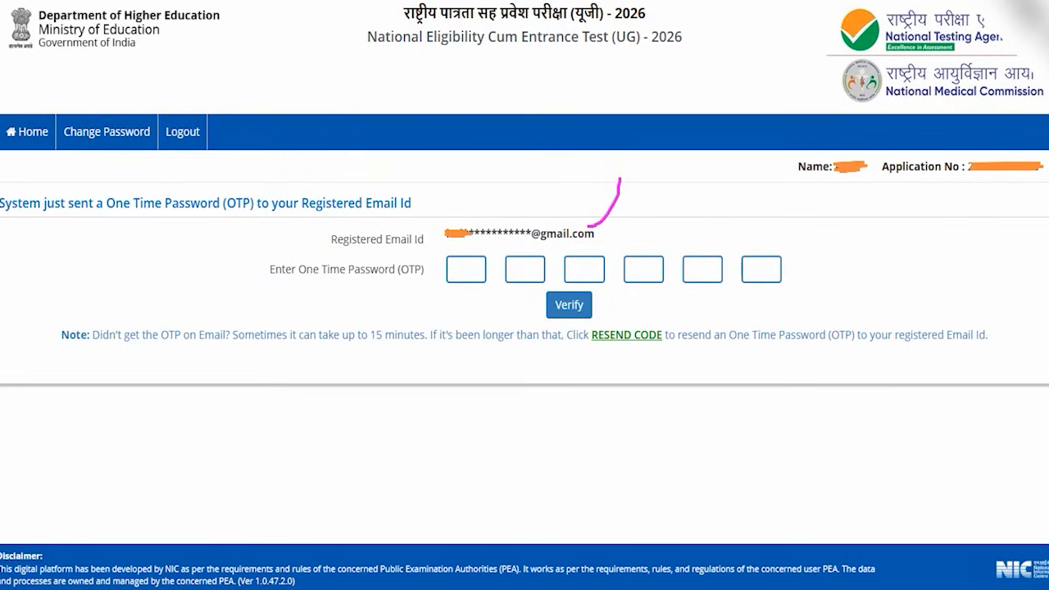
{"action": "left_click_drag", "start_coordinate": [455, 267], "coordinate": [596, 267]}
{"action": "left_click_drag", "start_coordinate": [649, 268], "coordinate": [804, 266]}
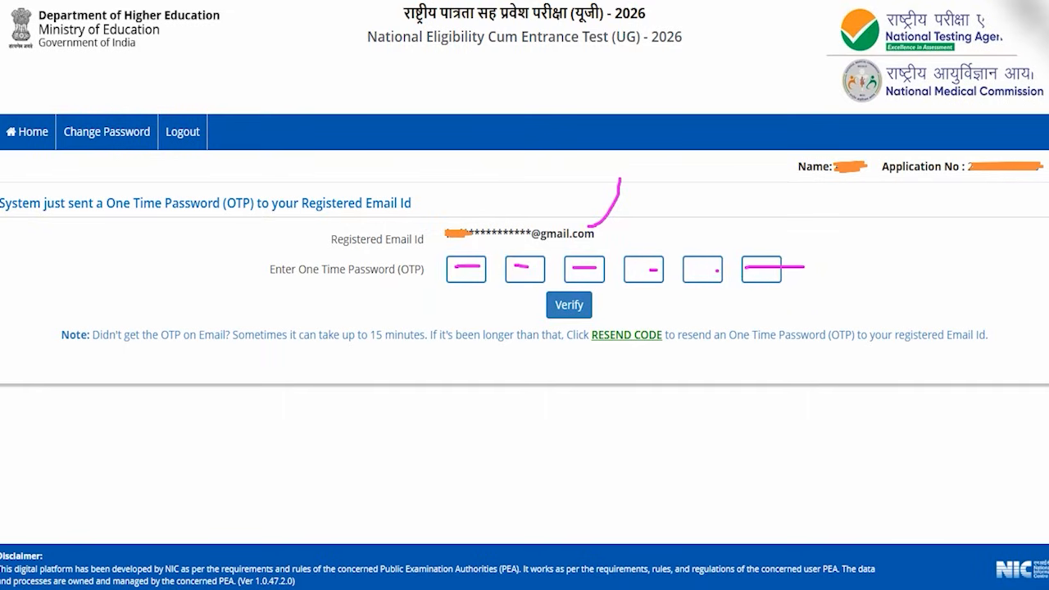
{"action": "left_click_drag", "start_coordinate": [612, 306], "coordinate": [613, 325]}
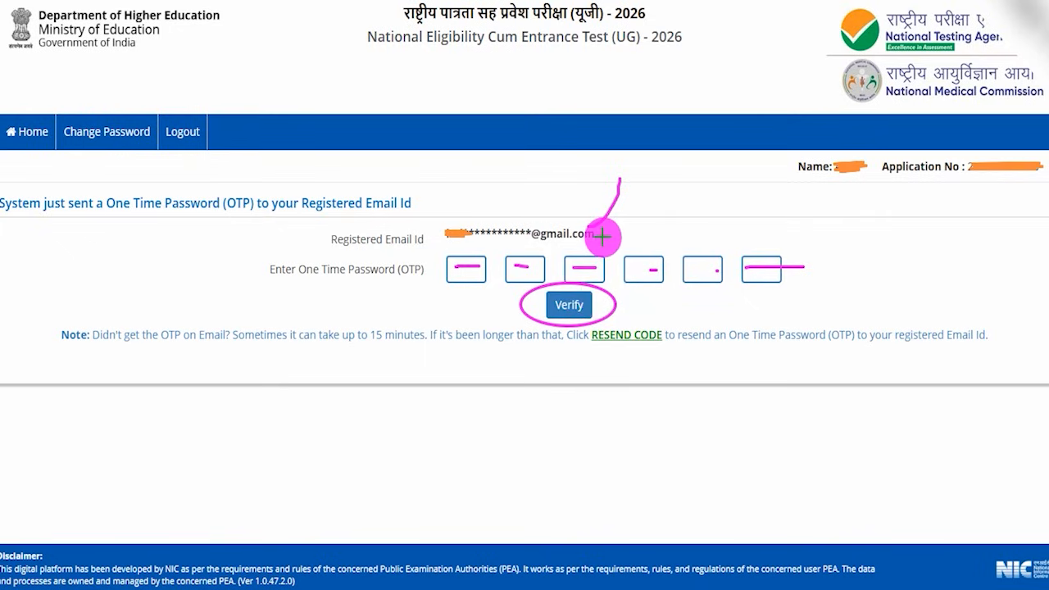
{"action": "left_click_drag", "start_coordinate": [602, 236], "coordinate": [620, 211]}
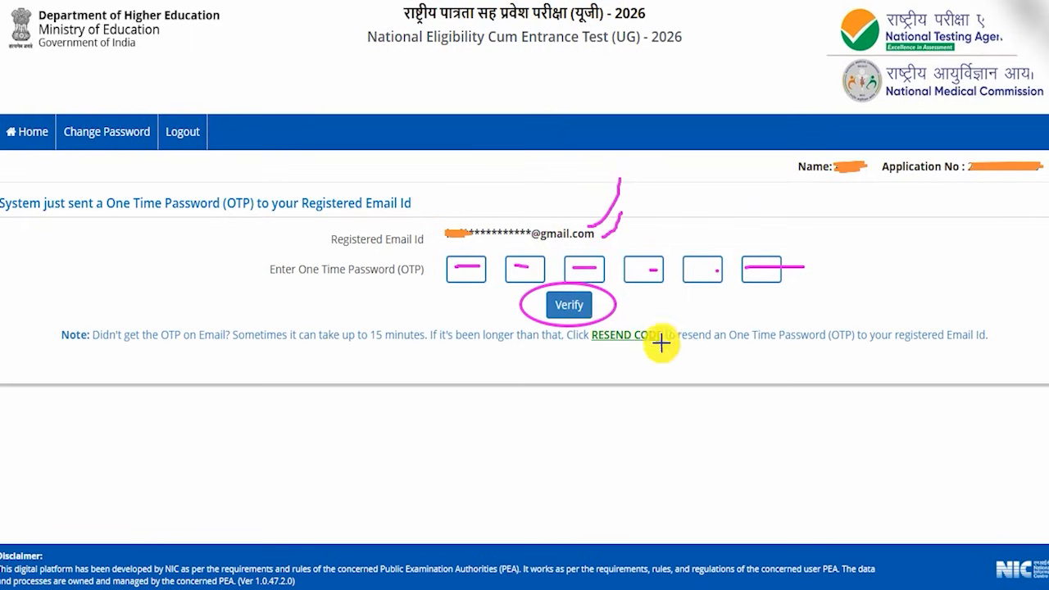
{"action": "left_click_drag", "start_coordinate": [657, 342], "coordinate": [680, 304]}
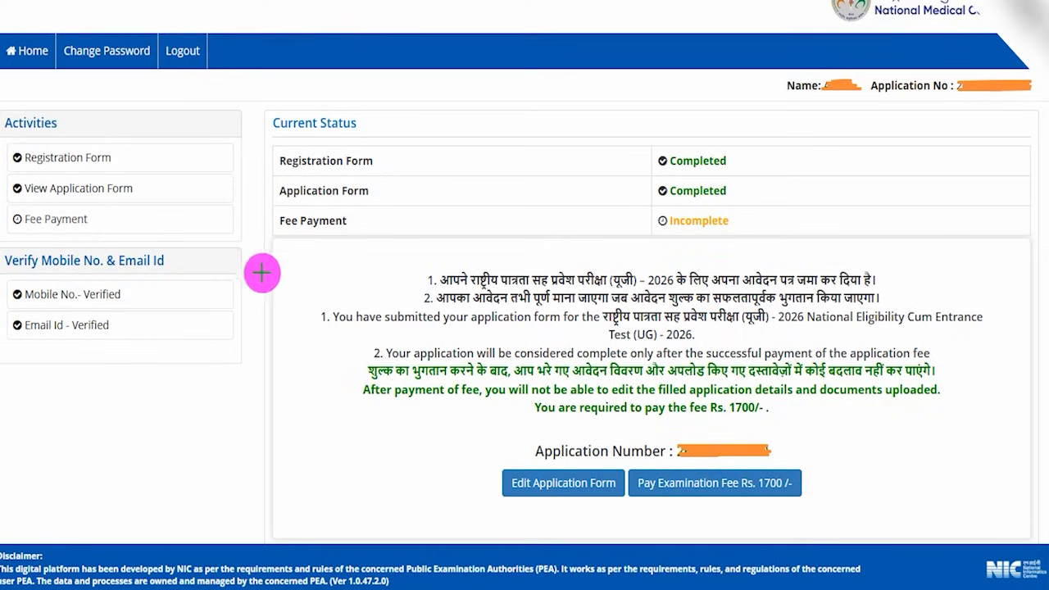
Check the fee due on the application status page and open the Rs. 1700 examination fee payment.
{"action": "left_click_drag", "start_coordinate": [257, 275], "coordinate": [297, 221]}
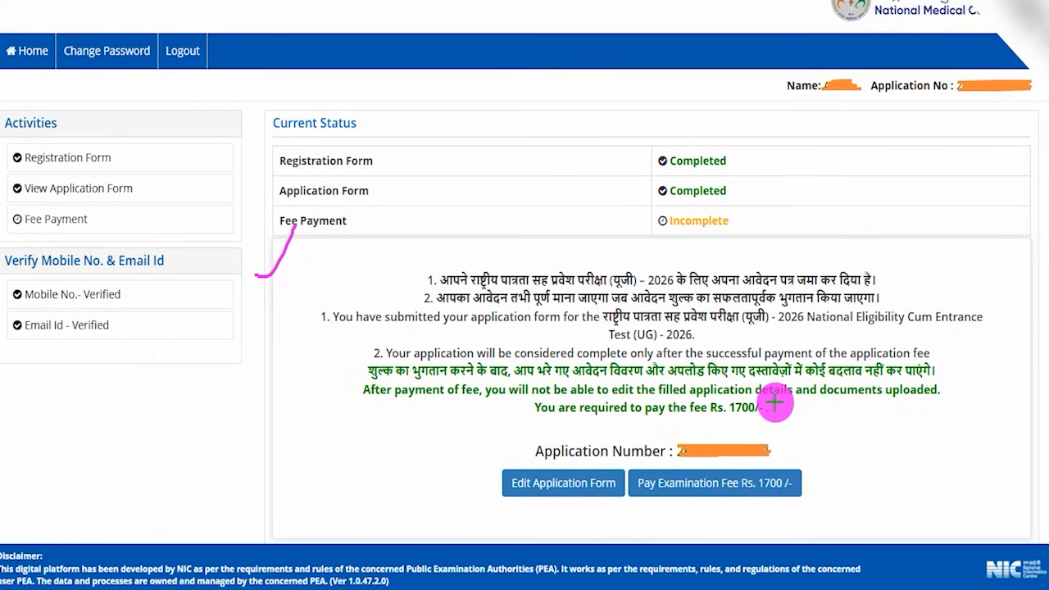
{"action": "mouse_move", "coordinate": [775, 401]}
{"action": "left_mouse_down"}
{"action": "mouse_move", "coordinate": [724, 388]}
{"action": "mouse_move", "coordinate": [690, 414]}
{"action": "mouse_move", "coordinate": [730, 435]}
{"action": "mouse_move", "coordinate": [787, 421]}
{"action": "mouse_move", "coordinate": [766, 395]}
{"action": "left_mouse_up"}
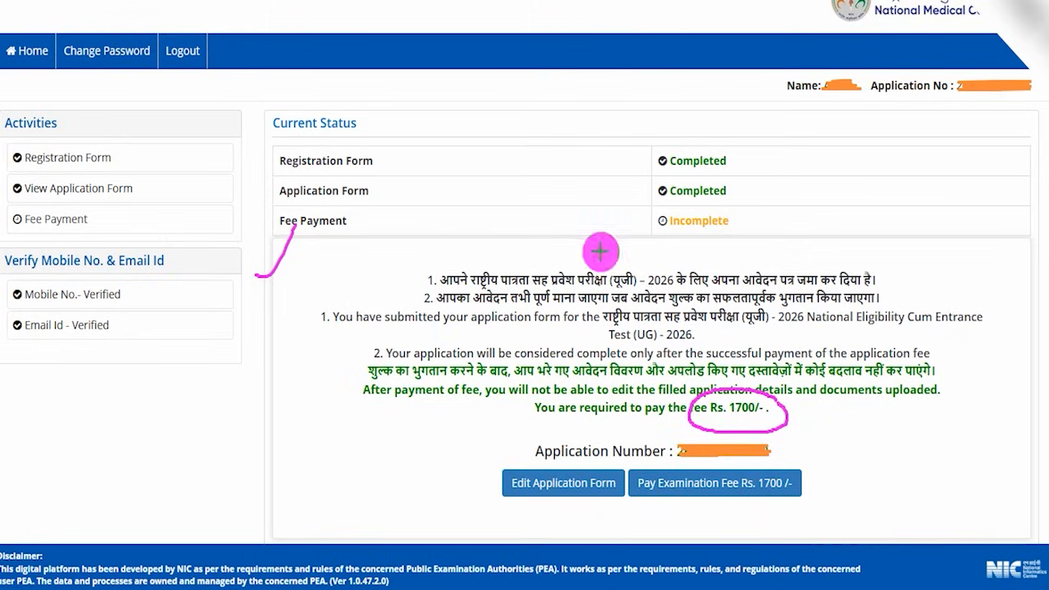
{"action": "left_click_drag", "start_coordinate": [990, 385], "coordinate": [805, 472]}
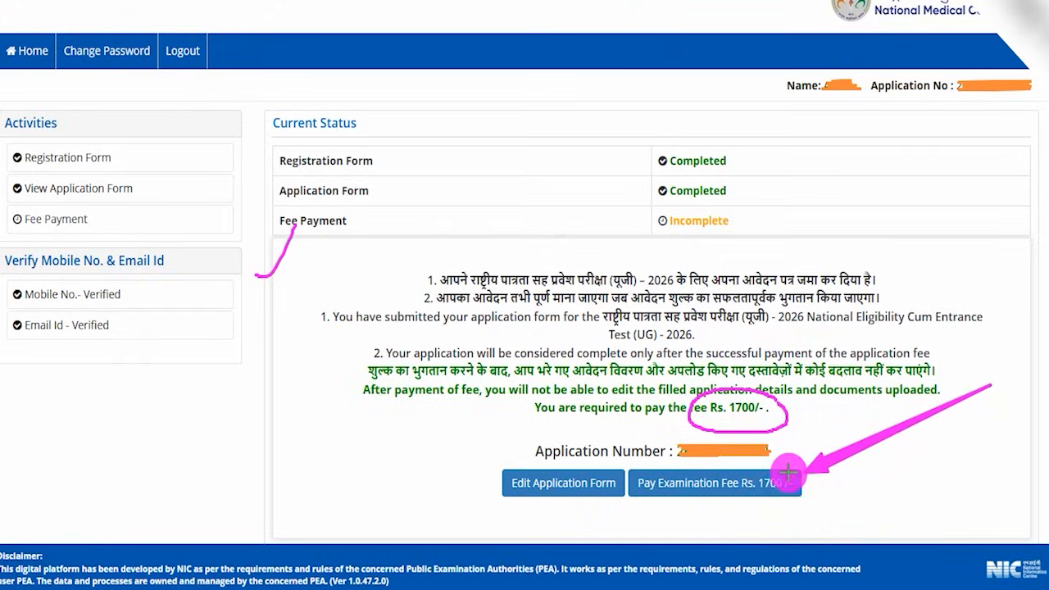
{"action": "left_click", "coordinate": [788, 472]}
Proceed with the examination fee payment using Online Payment as the mode.
{"action": "left_click_drag", "start_coordinate": [638, 212], "coordinate": [684, 161]}
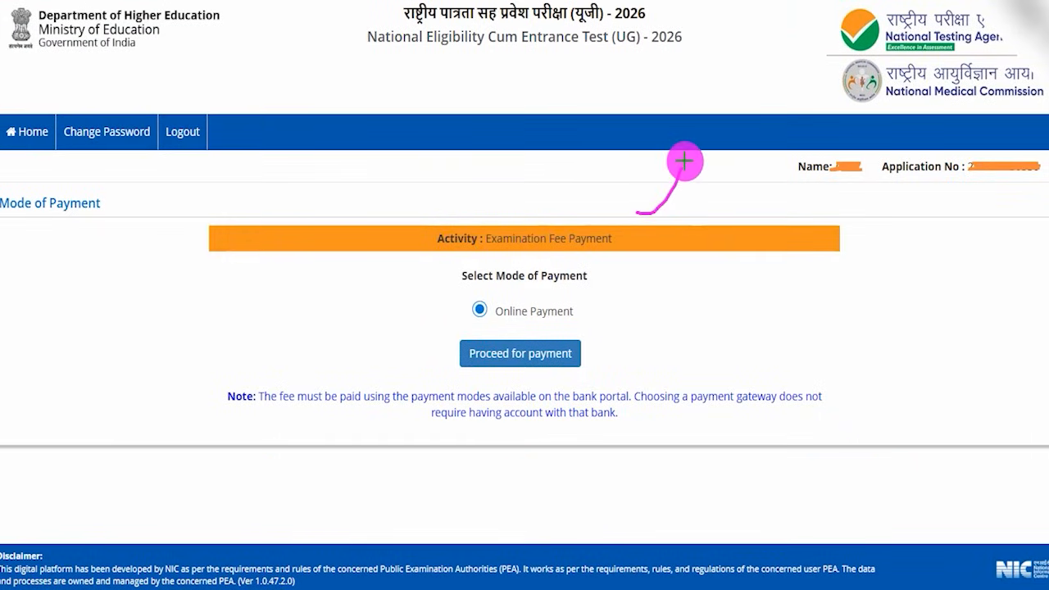
{"action": "left_click_drag", "start_coordinate": [640, 215], "coordinate": [603, 271]}
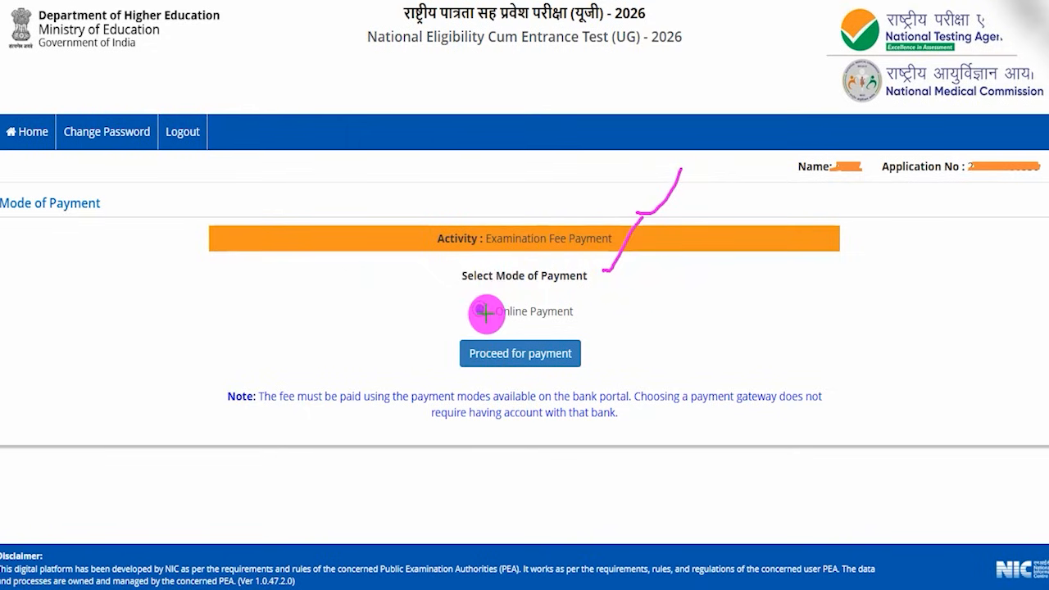
{"action": "left_click_drag", "start_coordinate": [487, 310], "coordinate": [520, 264]}
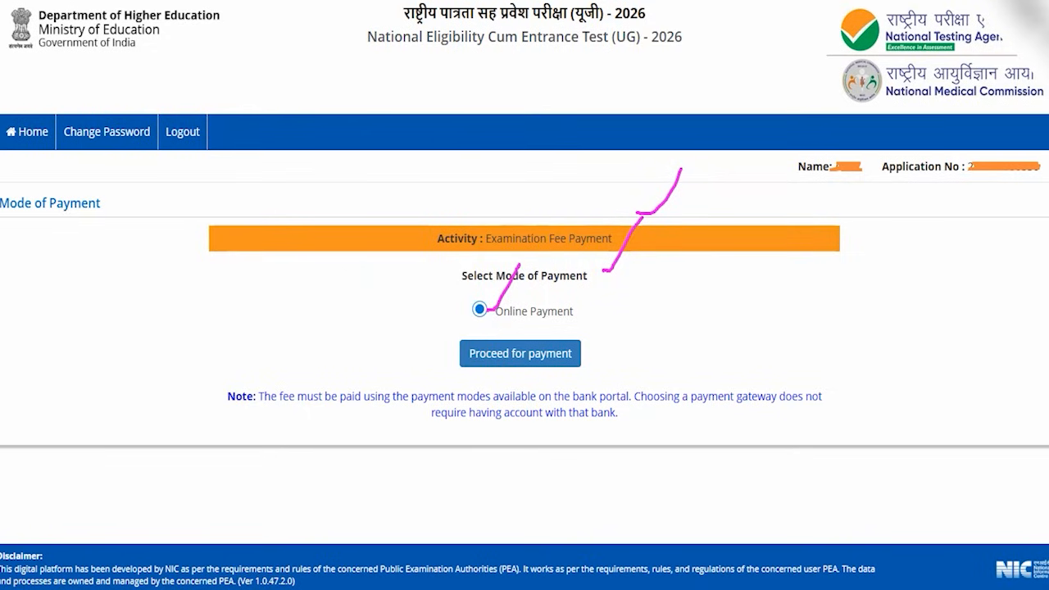
{"action": "left_click_drag", "start_coordinate": [814, 320], "coordinate": [598, 352]}
{"action": "left_click", "coordinate": [580, 352]}
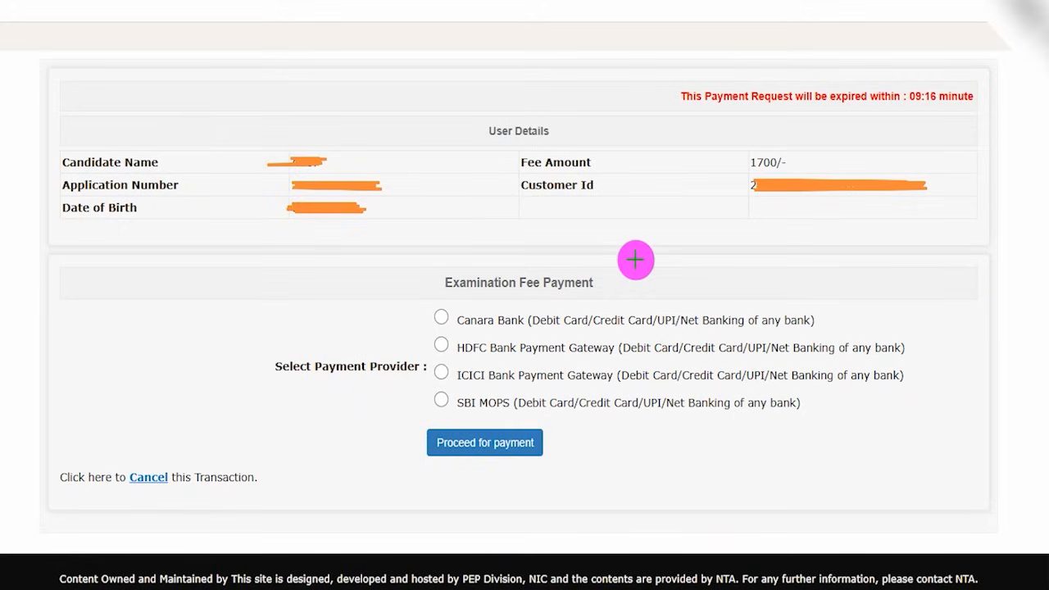
Review the four payment providers and proceed to payment with SBI MOPS.
{"action": "left_click_drag", "start_coordinate": [465, 311], "coordinate": [502, 269]}
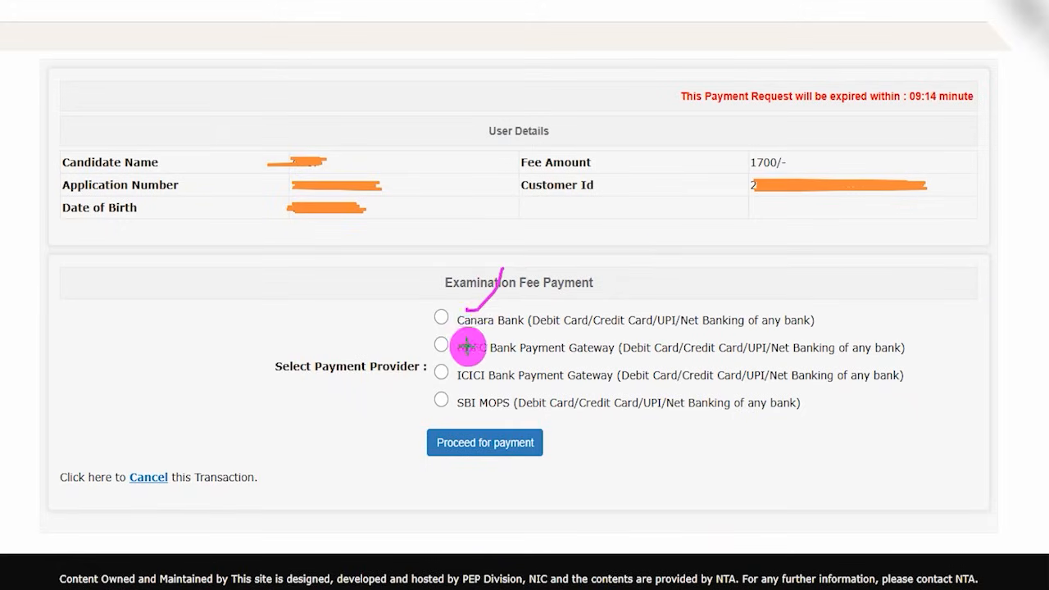
{"action": "left_click_drag", "start_coordinate": [466, 369], "coordinate": [495, 343]}
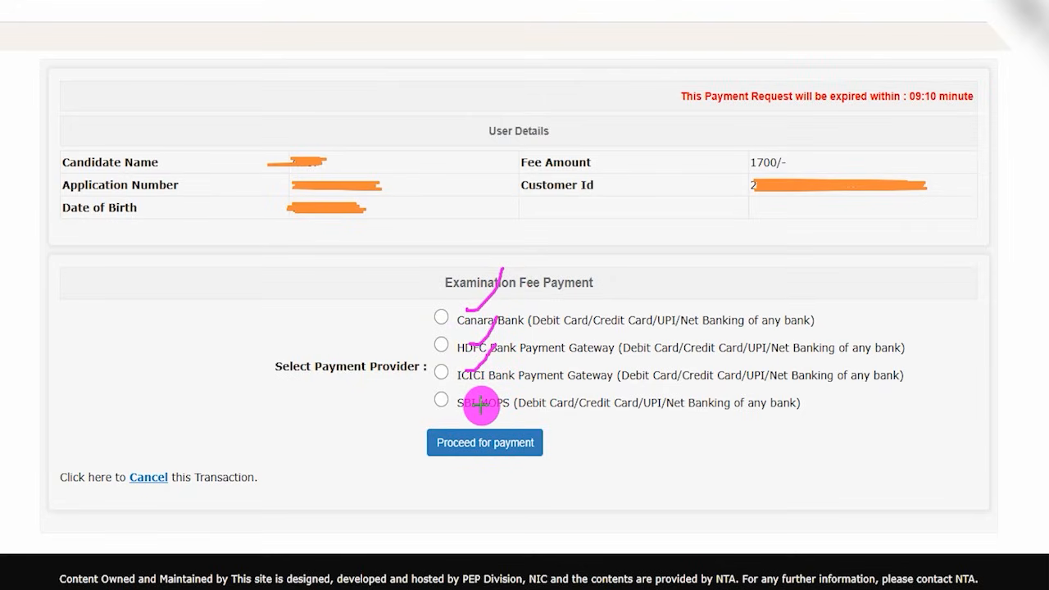
{"action": "left_click_drag", "start_coordinate": [481, 404], "coordinate": [517, 359]}
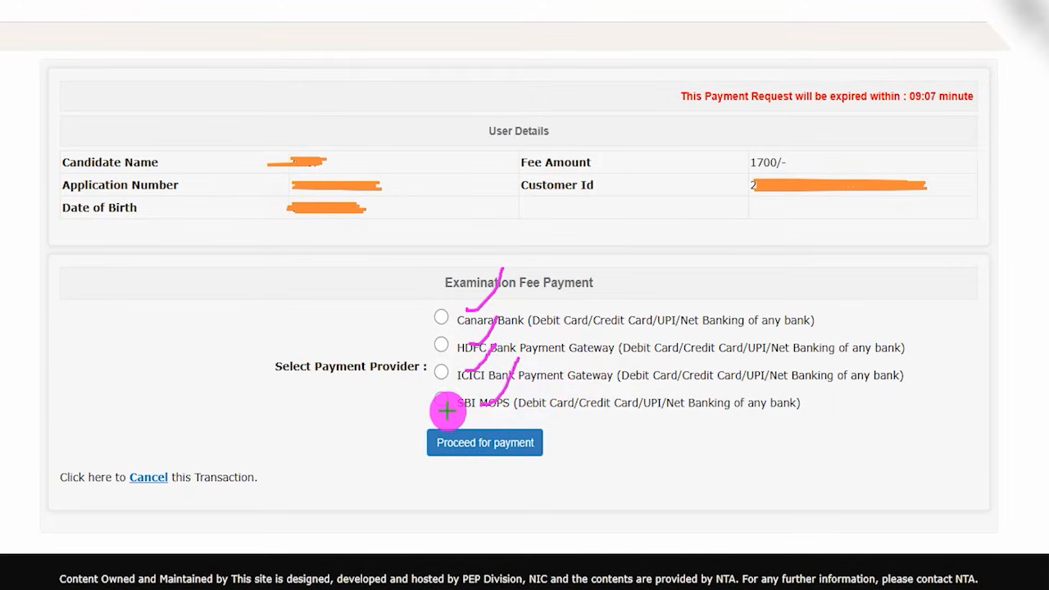
{"action": "left_click_drag", "start_coordinate": [438, 404], "coordinate": [452, 385]}
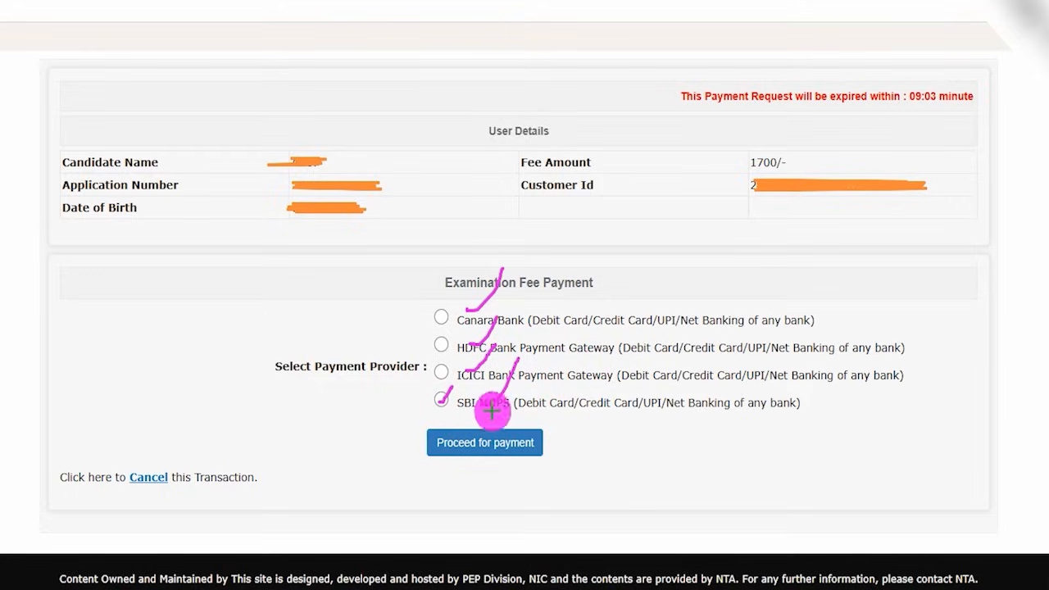
{"action": "left_click_drag", "start_coordinate": [767, 431], "coordinate": [557, 442]}
{"action": "left_click", "coordinate": [536, 441]}
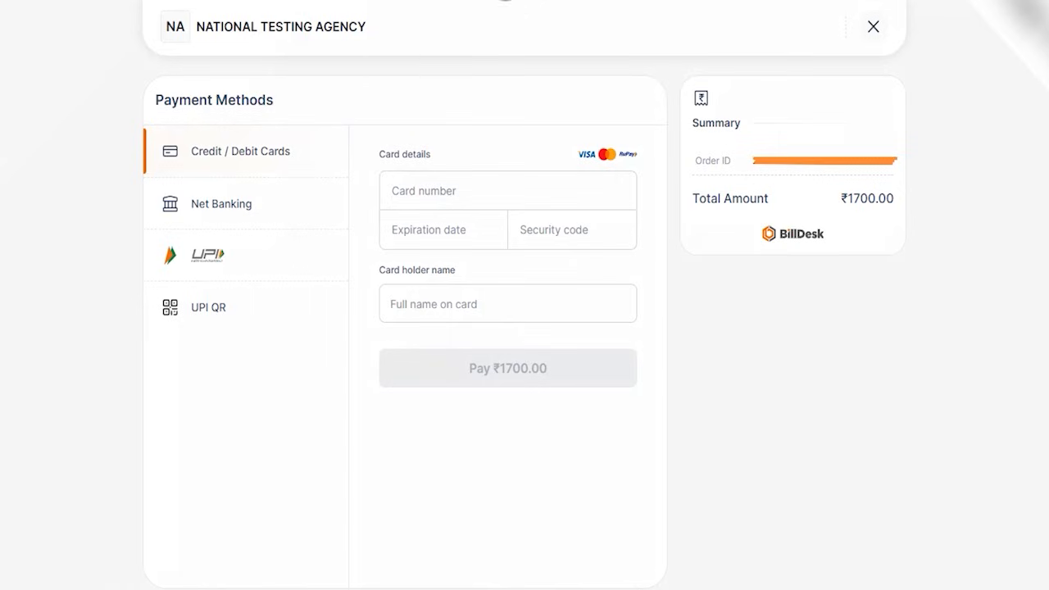
Compare the available payment methods and choose UPI to bring up the QR code for paying ₹1700.00.
{"action": "left_click_drag", "start_coordinate": [326, 103], "coordinate": [380, 46]}
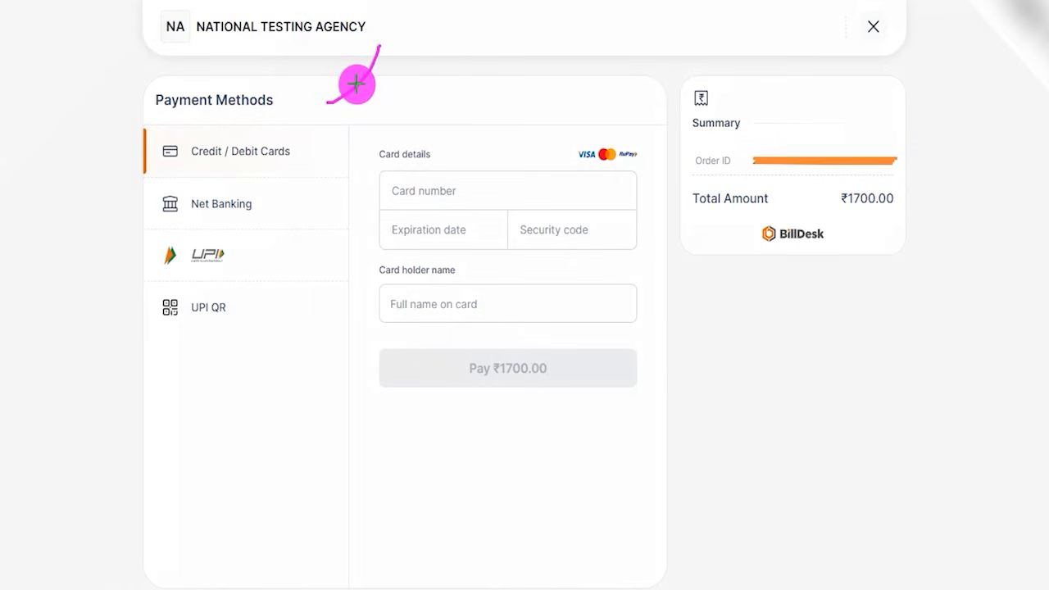
{"action": "left_click_drag", "start_coordinate": [327, 125], "coordinate": [293, 157]}
{"action": "left_click_drag", "start_coordinate": [289, 207], "coordinate": [314, 182]}
{"action": "left_click_drag", "start_coordinate": [264, 269], "coordinate": [285, 240]}
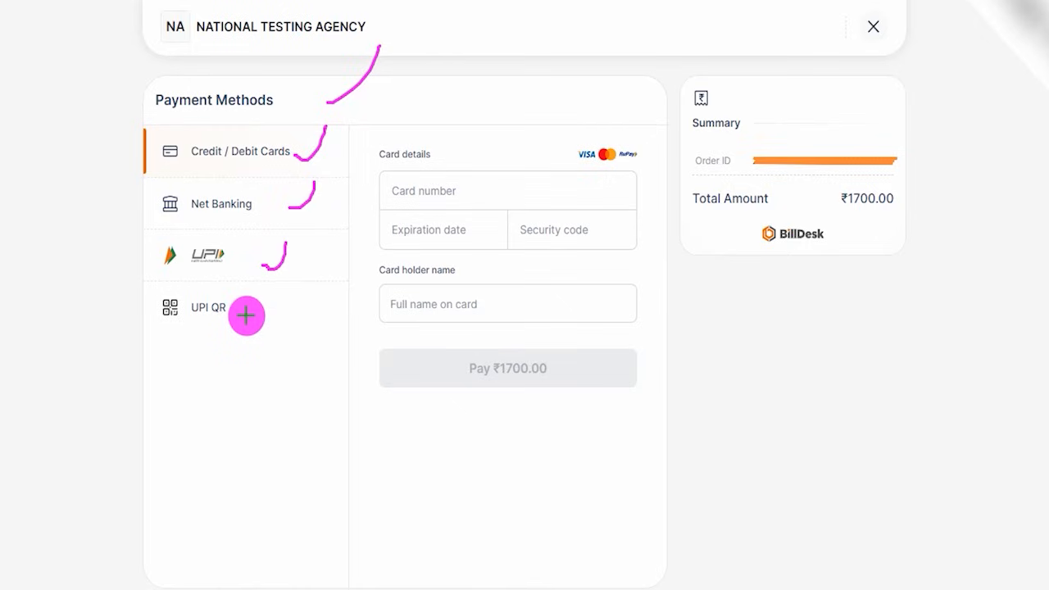
{"action": "left_click_drag", "start_coordinate": [245, 318], "coordinate": [270, 301]}
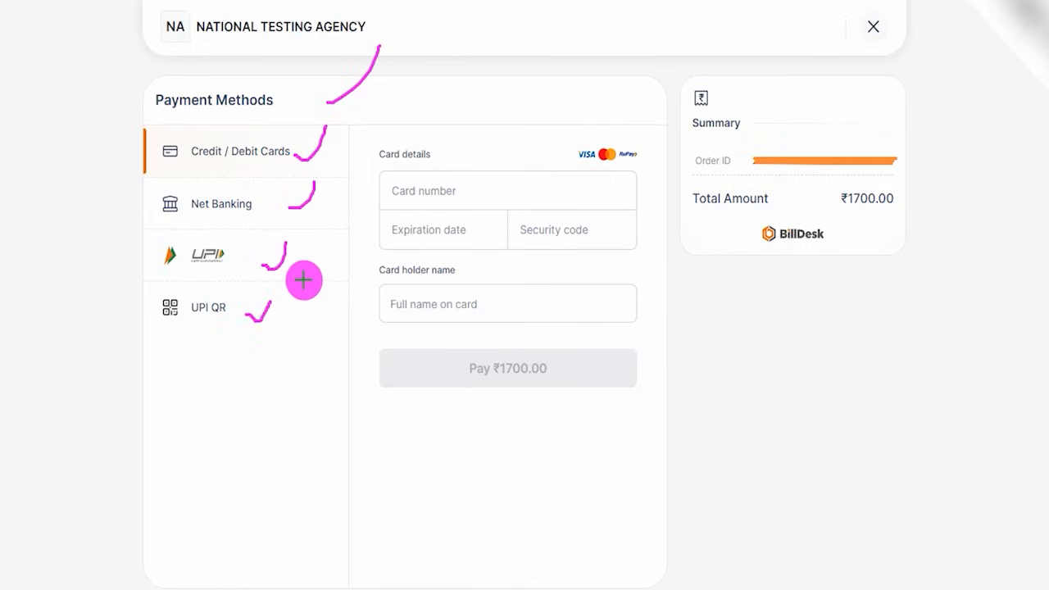
{"action": "mouse_move", "coordinate": [246, 235]}
{"action": "left_mouse_down"}
{"action": "mouse_move", "coordinate": [227, 229]}
{"action": "mouse_move", "coordinate": [134, 263]}
{"action": "mouse_move", "coordinate": [250, 256]}
{"action": "left_mouse_up"}
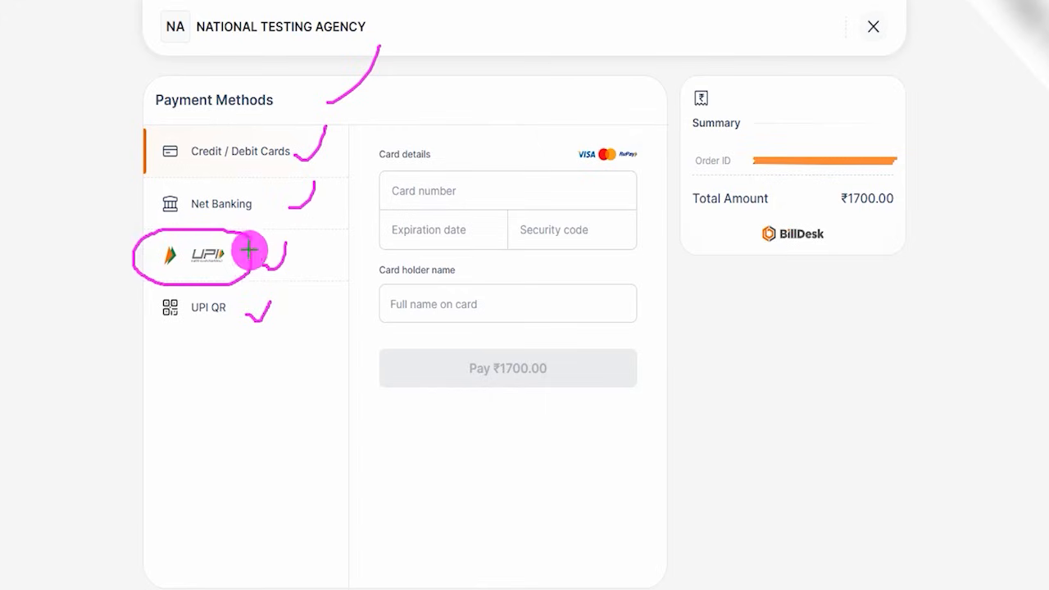
{"action": "left_click", "coordinate": [267, 241]}
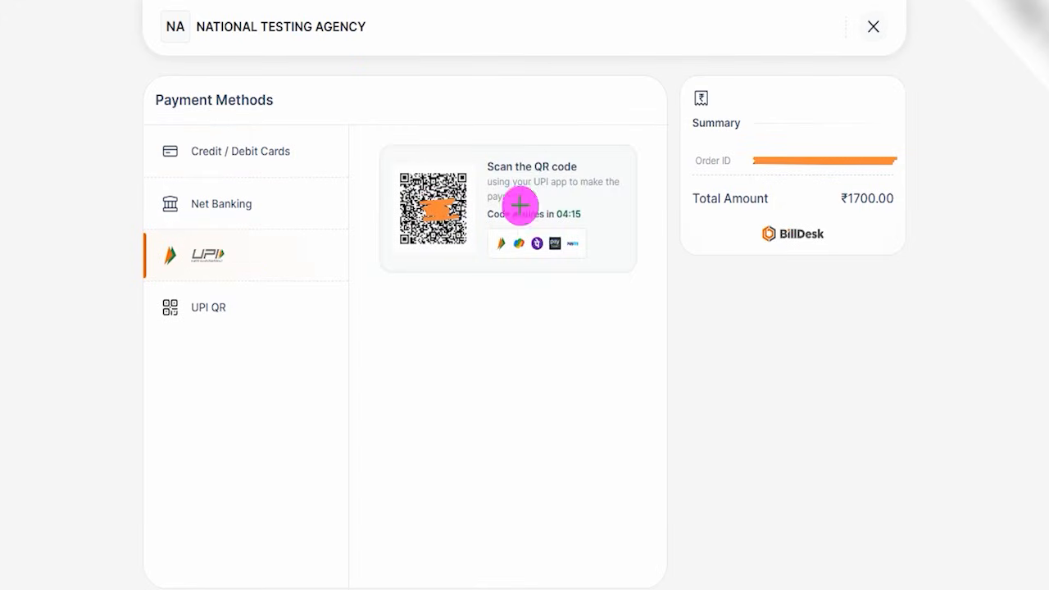
{"action": "left_click_drag", "start_coordinate": [449, 161], "coordinate": [498, 109]}
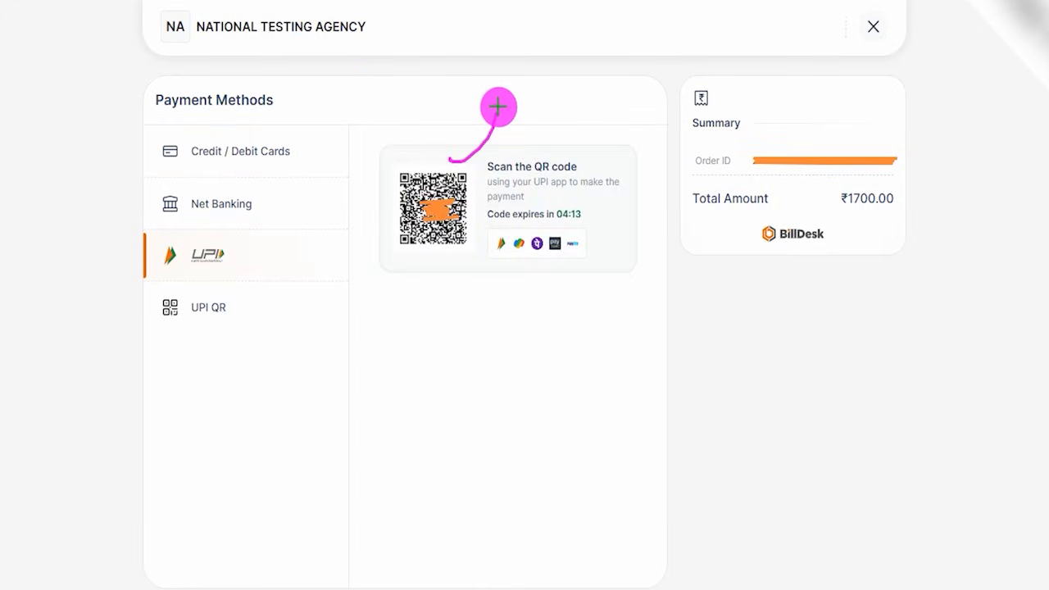
{"action": "left_click_drag", "start_coordinate": [440, 257], "coordinate": [491, 211]}
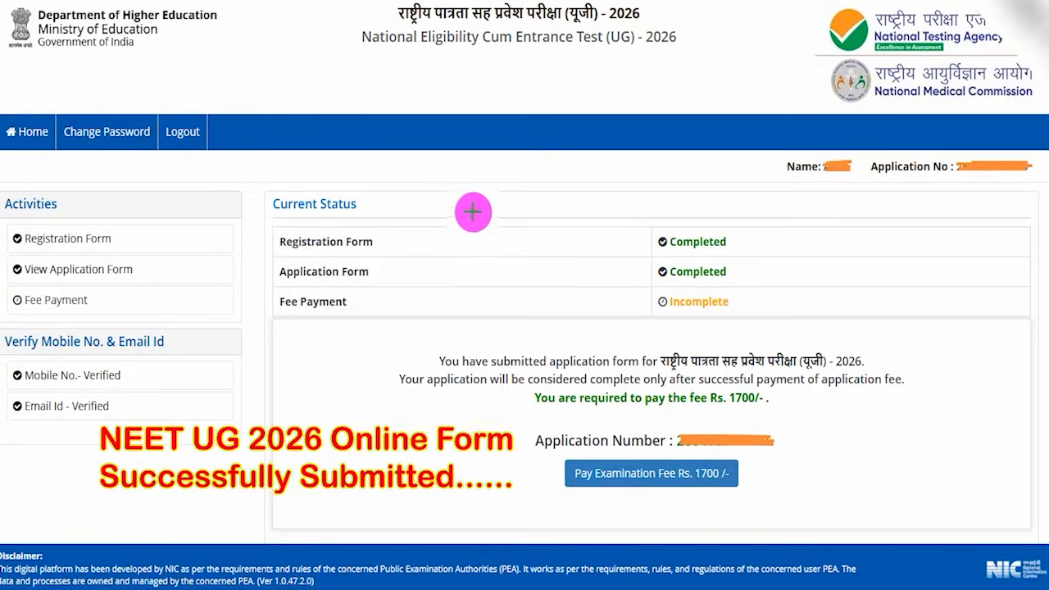
Review the current status of the registration form, application form and fee payment on the application home page.
{"action": "left_click_drag", "start_coordinate": [469, 206], "coordinate": [531, 134]}
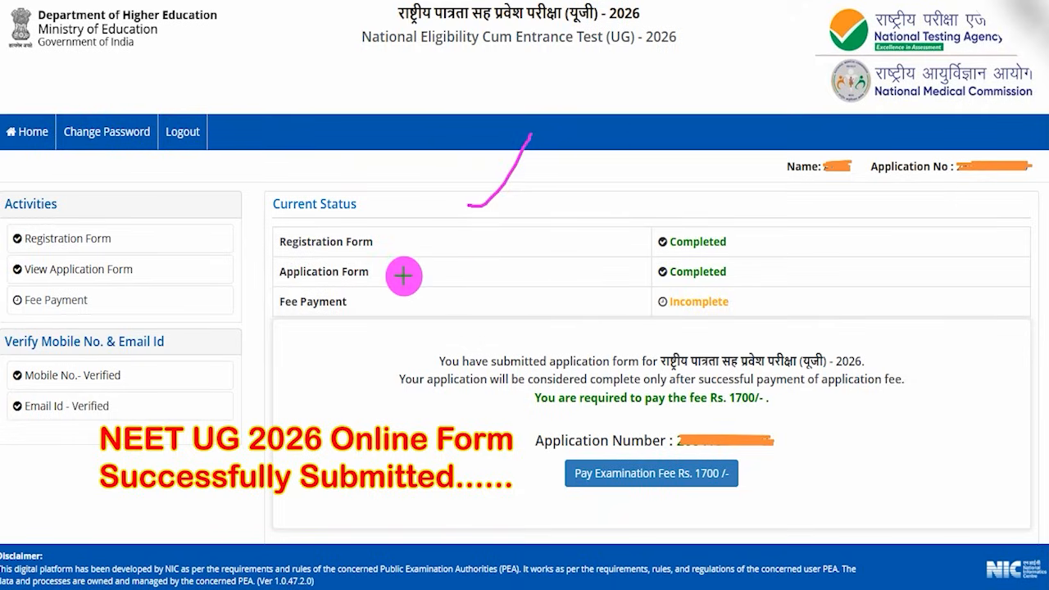
{"action": "left_click_drag", "start_coordinate": [490, 275], "coordinate": [538, 230]}
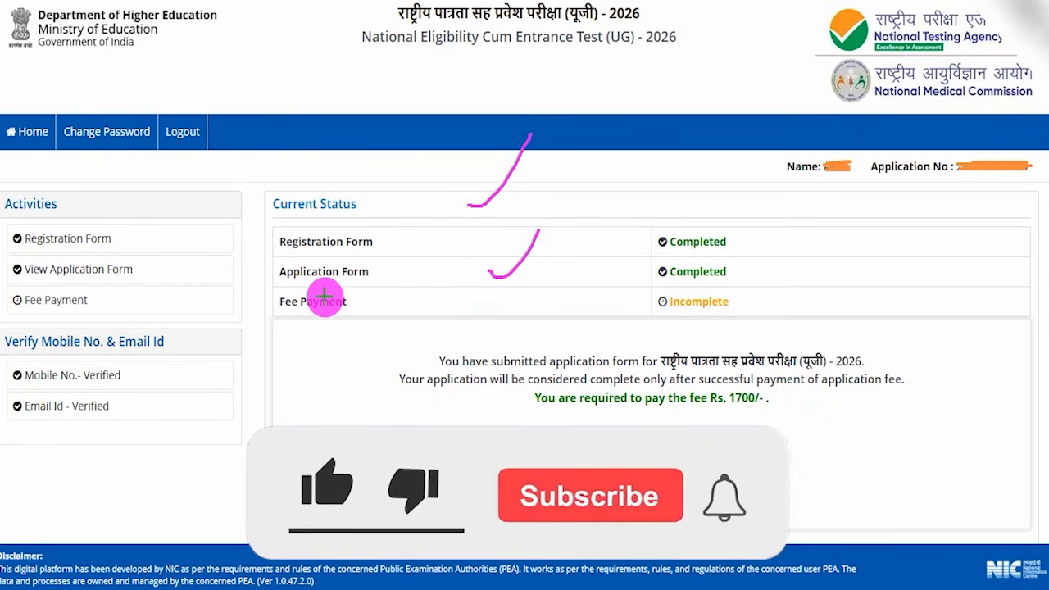
{"action": "left_click_drag", "start_coordinate": [352, 373], "coordinate": [405, 317]}
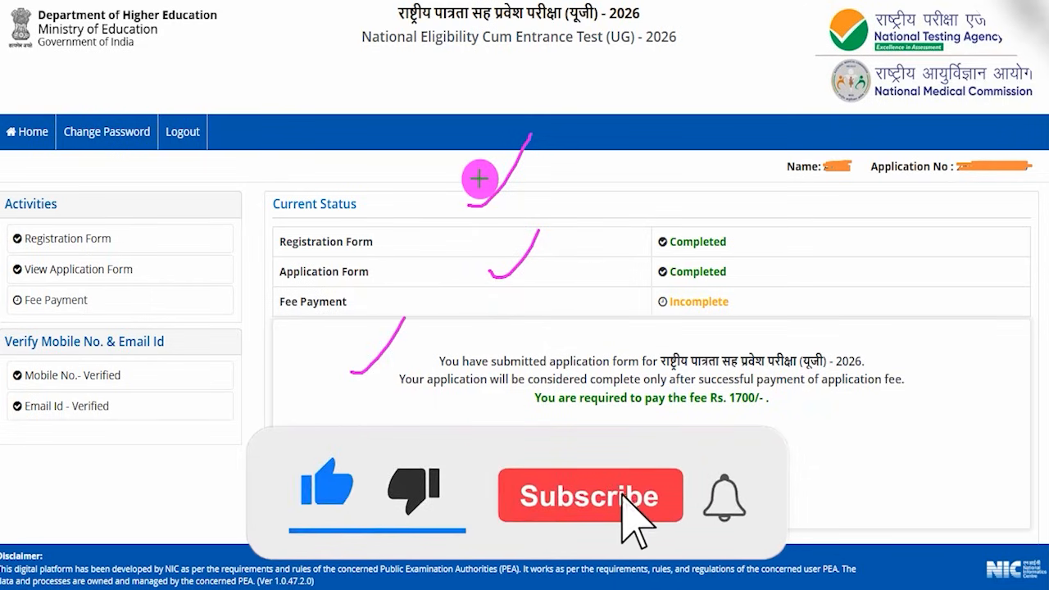